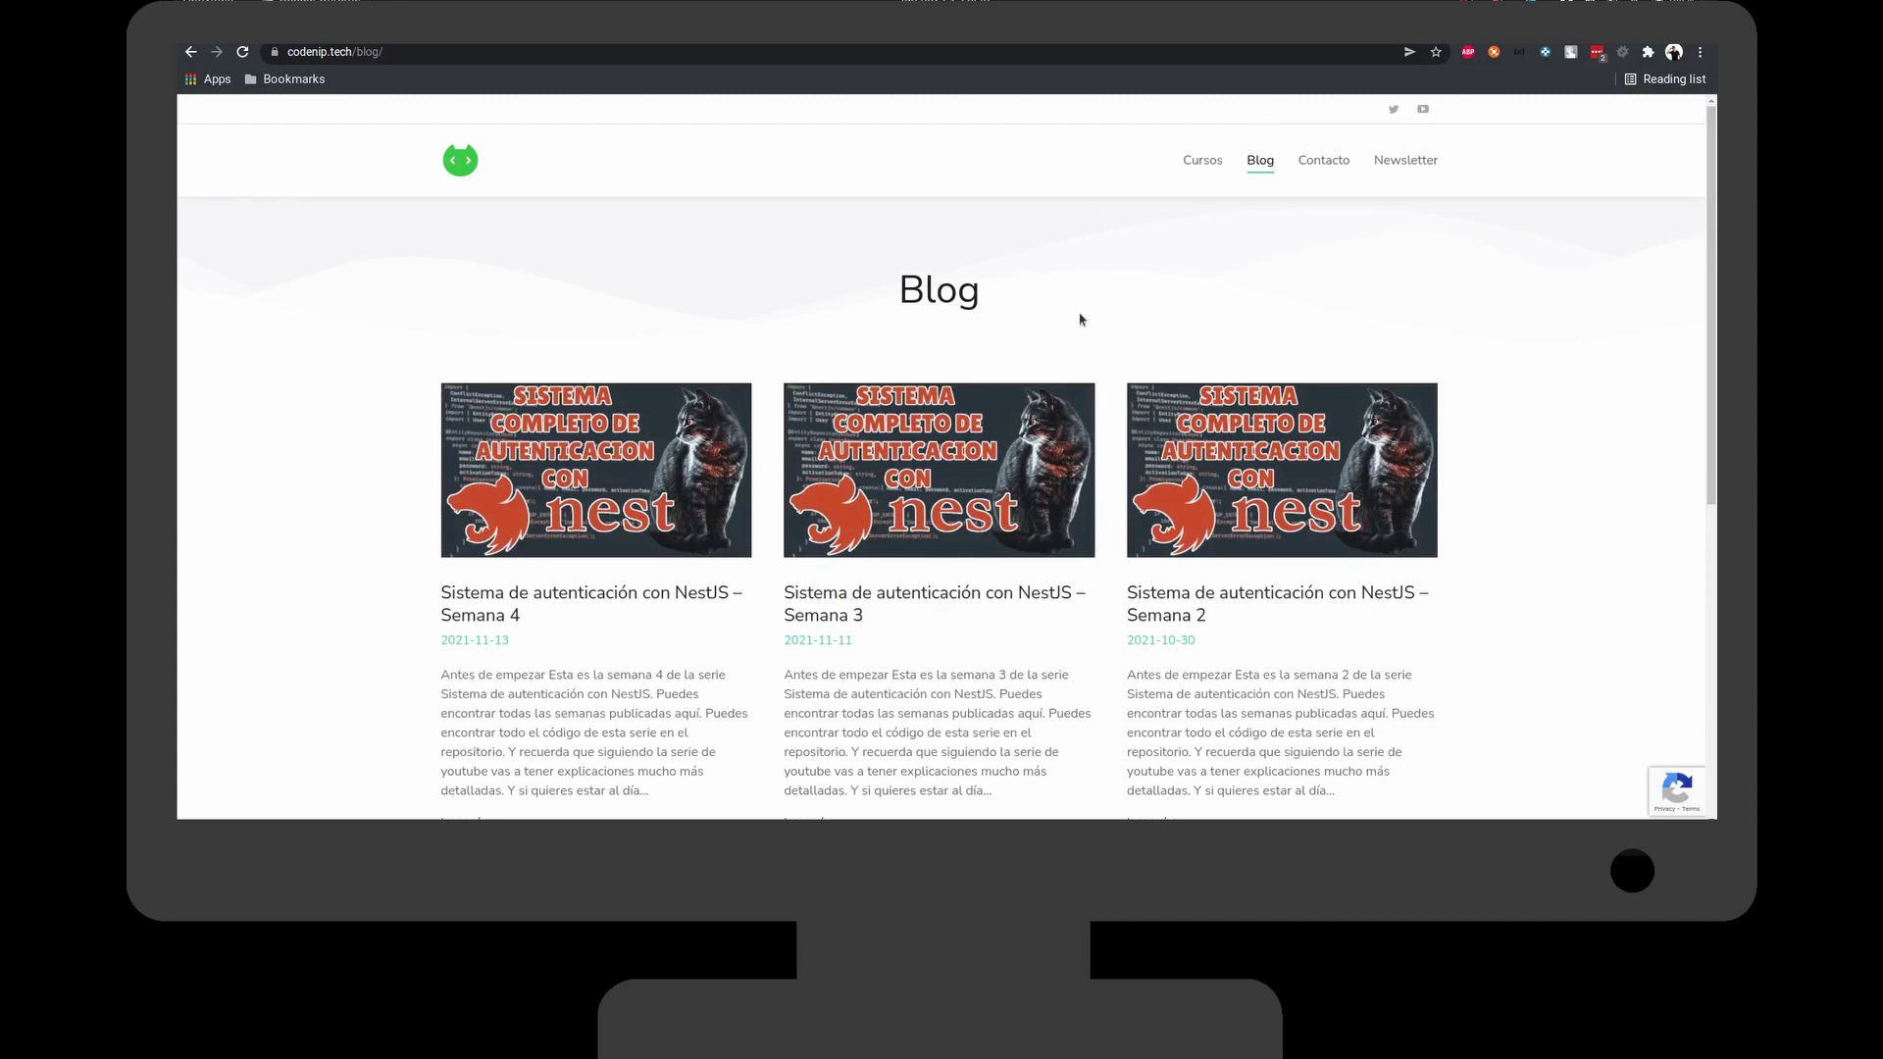
Read through the blog's Semana 1 NestJS authentication post, then go to the Newsletter page.
scroll(1111, 384, down, 1)
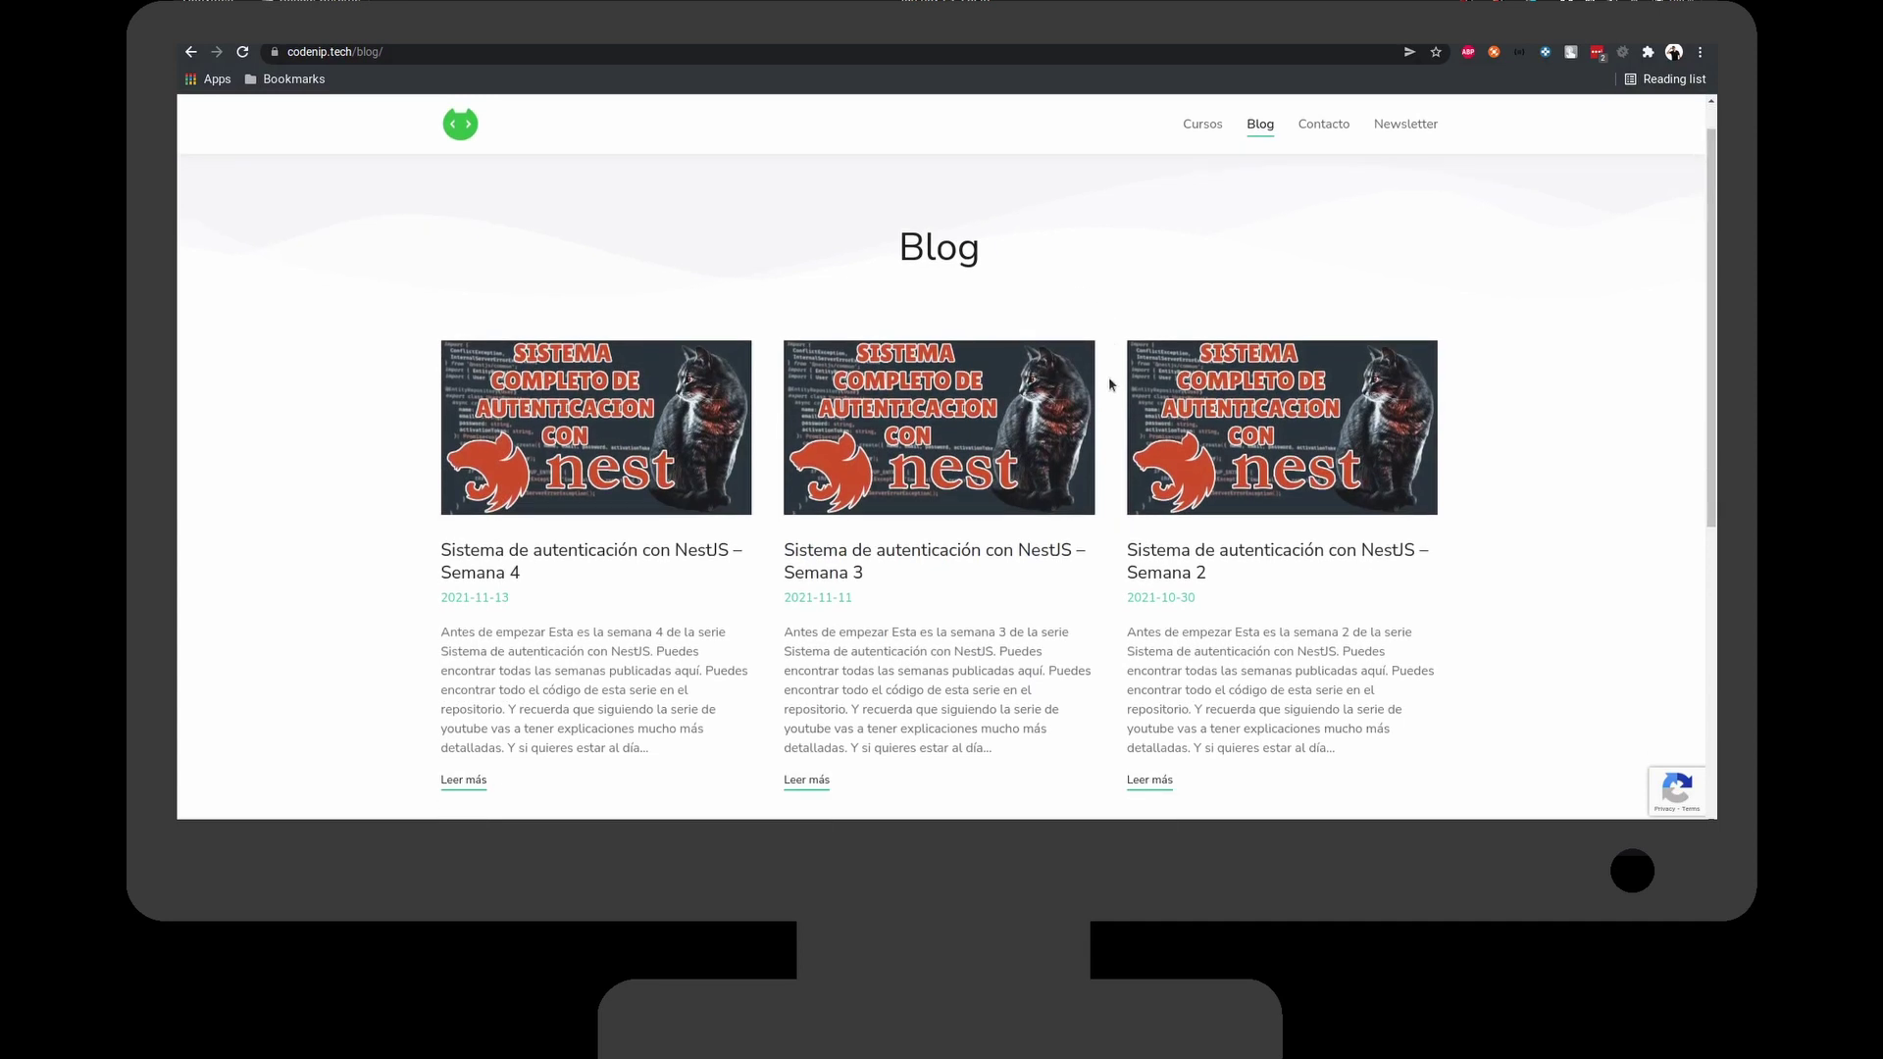
scroll(1108, 376, down, 5)
click(588, 706)
scroll(370, 431, down, 3)
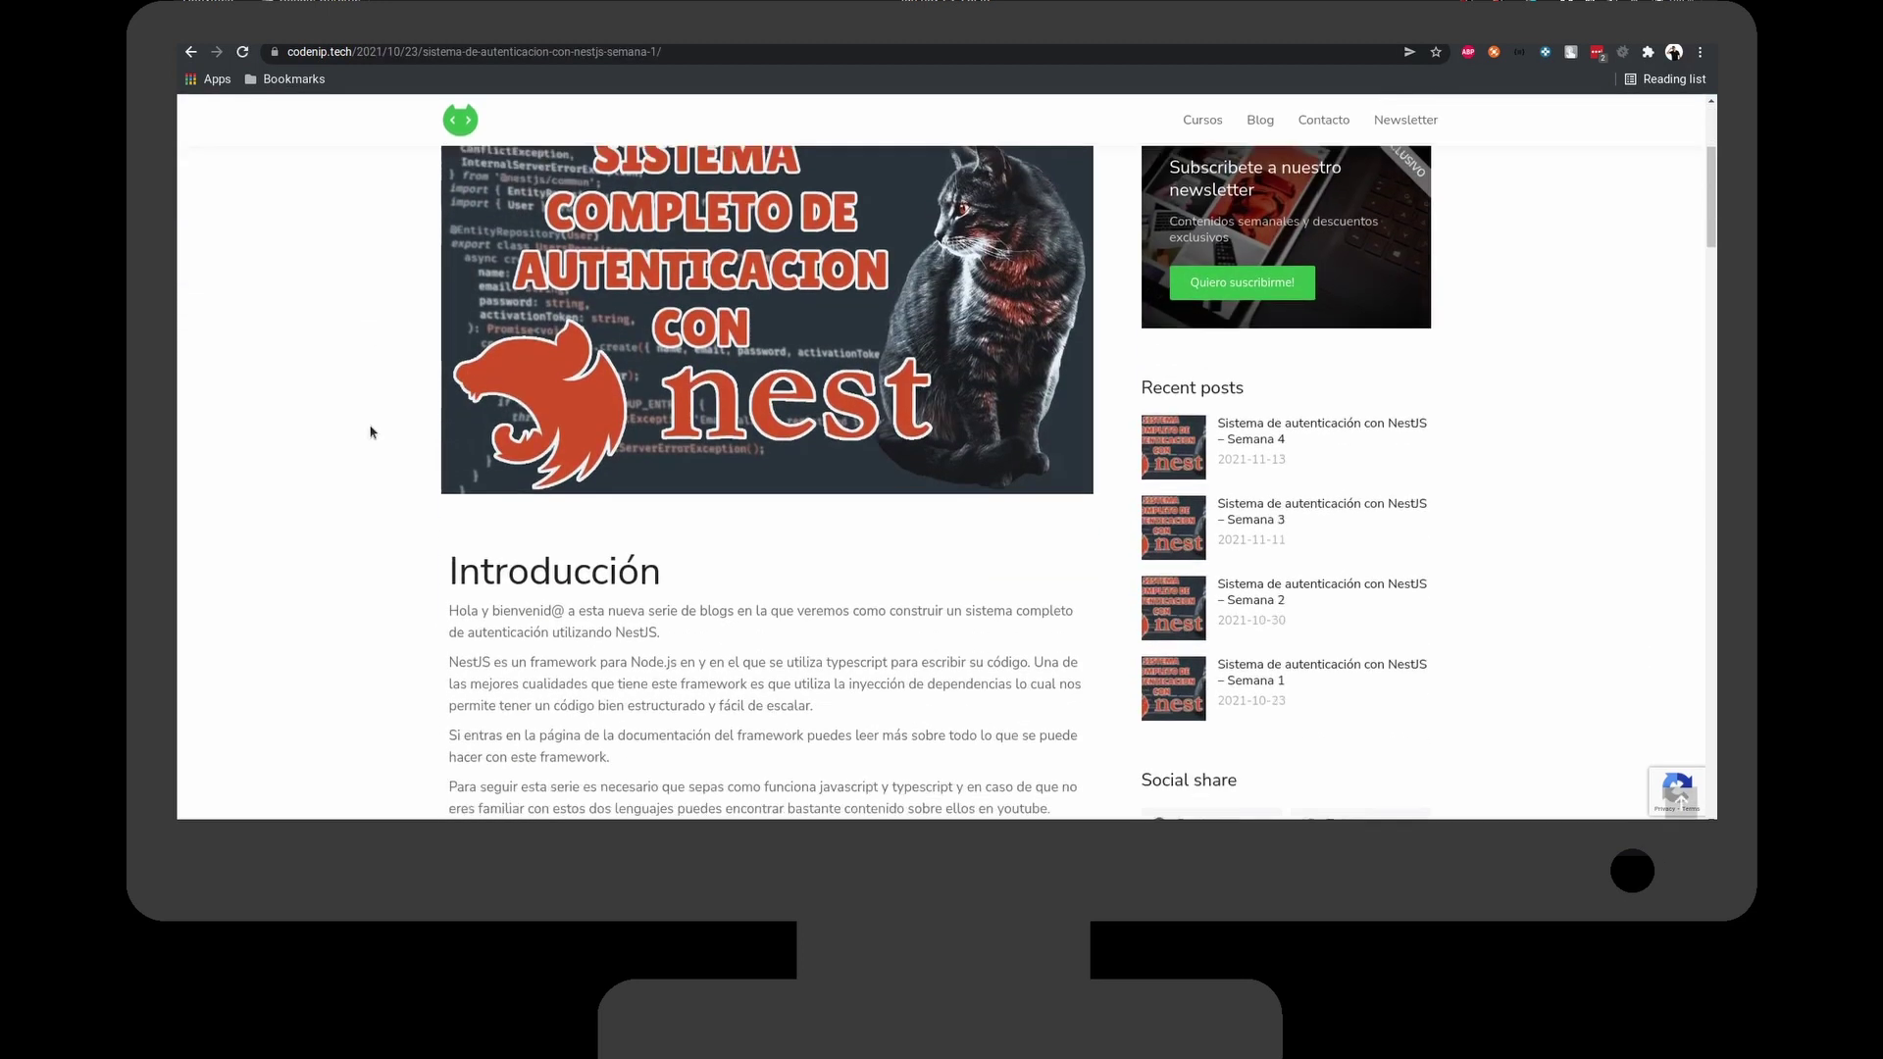
scroll(370, 431, down, 9)
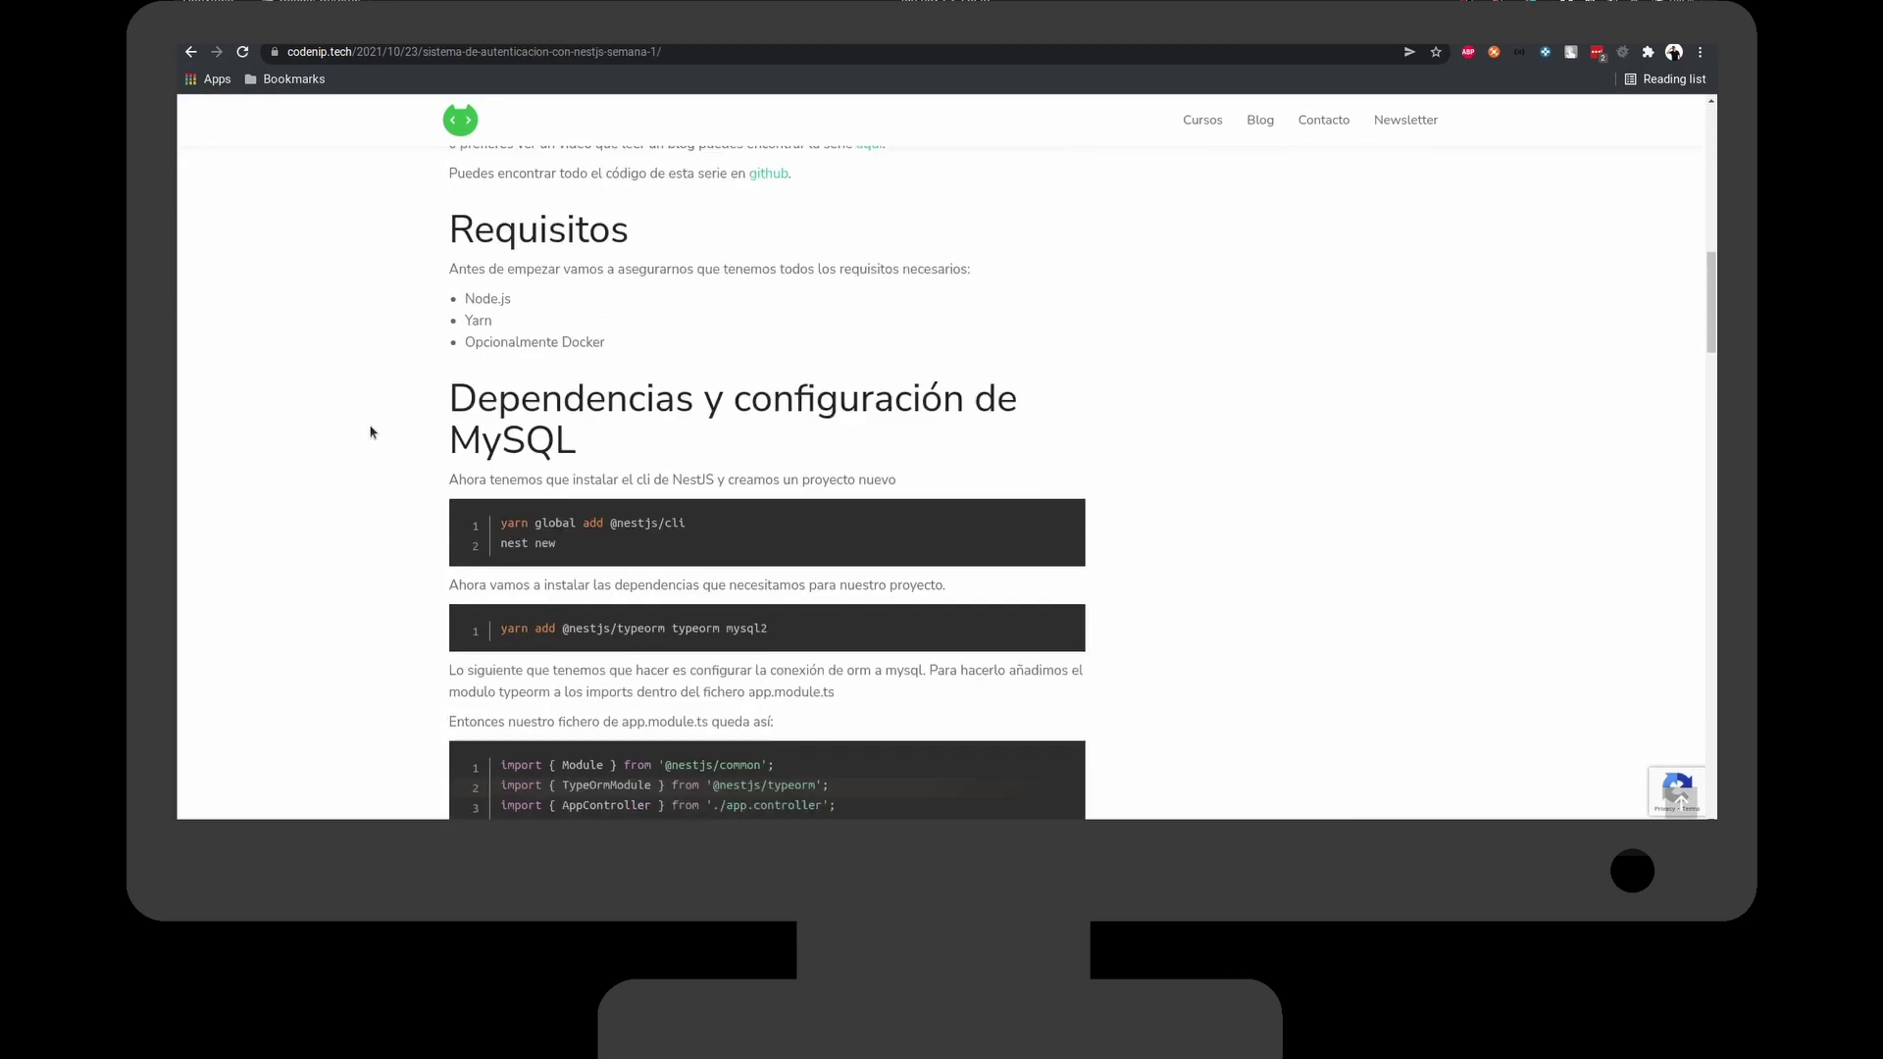
scroll(373, 430, down, 2)
scroll(413, 466, down, 2)
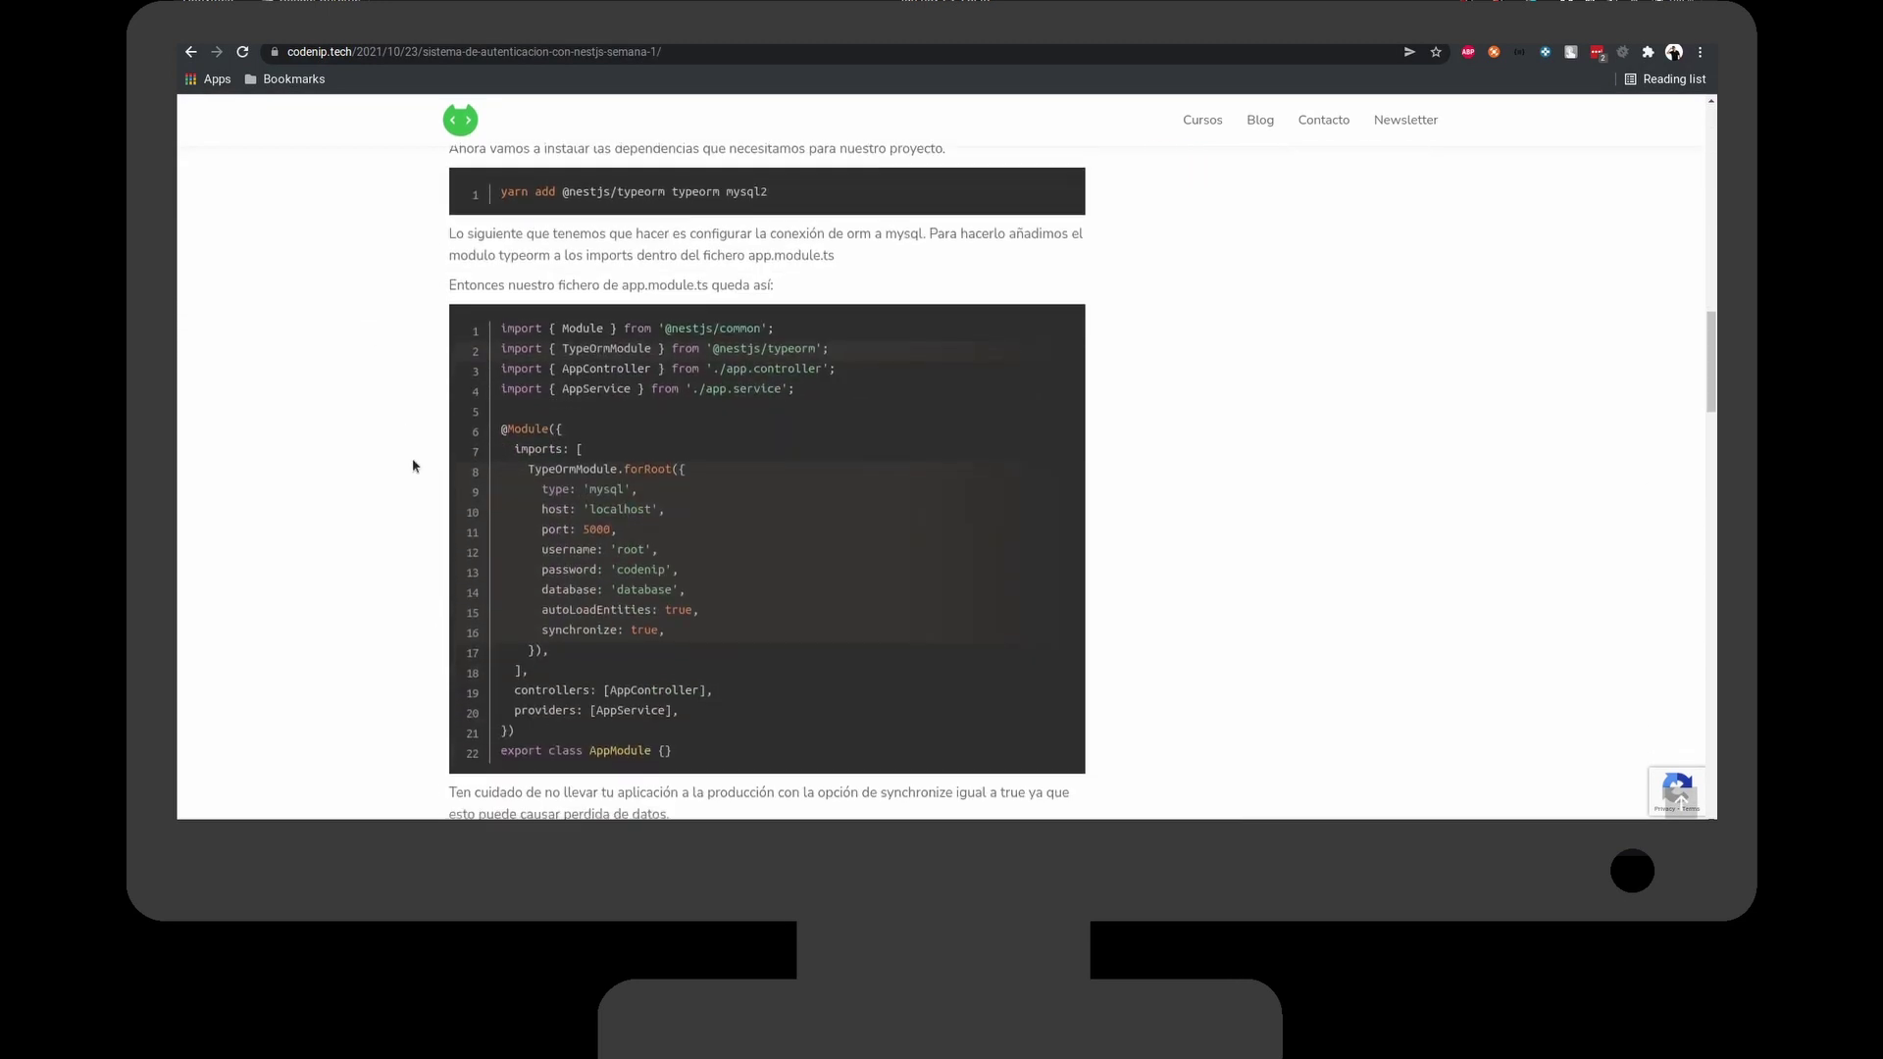
scroll(413, 465, down, 2)
click(1418, 124)
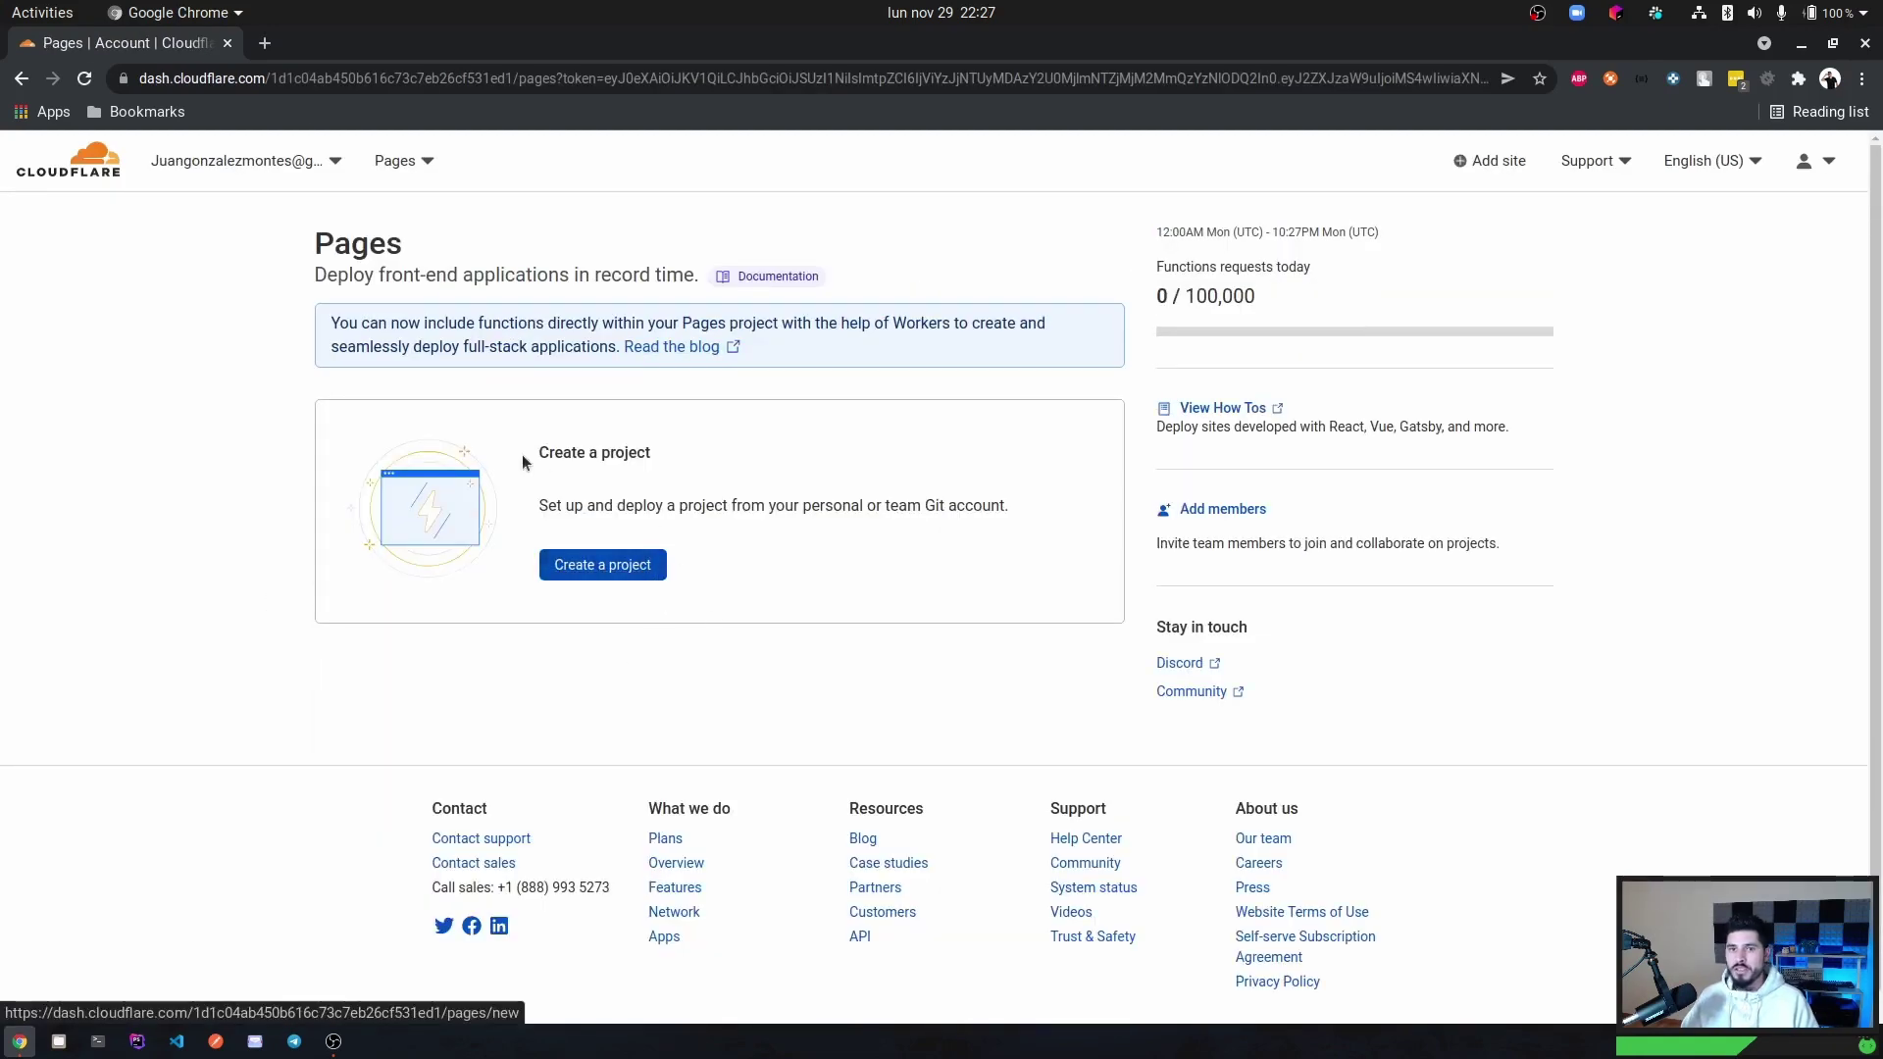
Open a new blank browser tab beside the empty Cloudflare Pages dashboard.
click(264, 44)
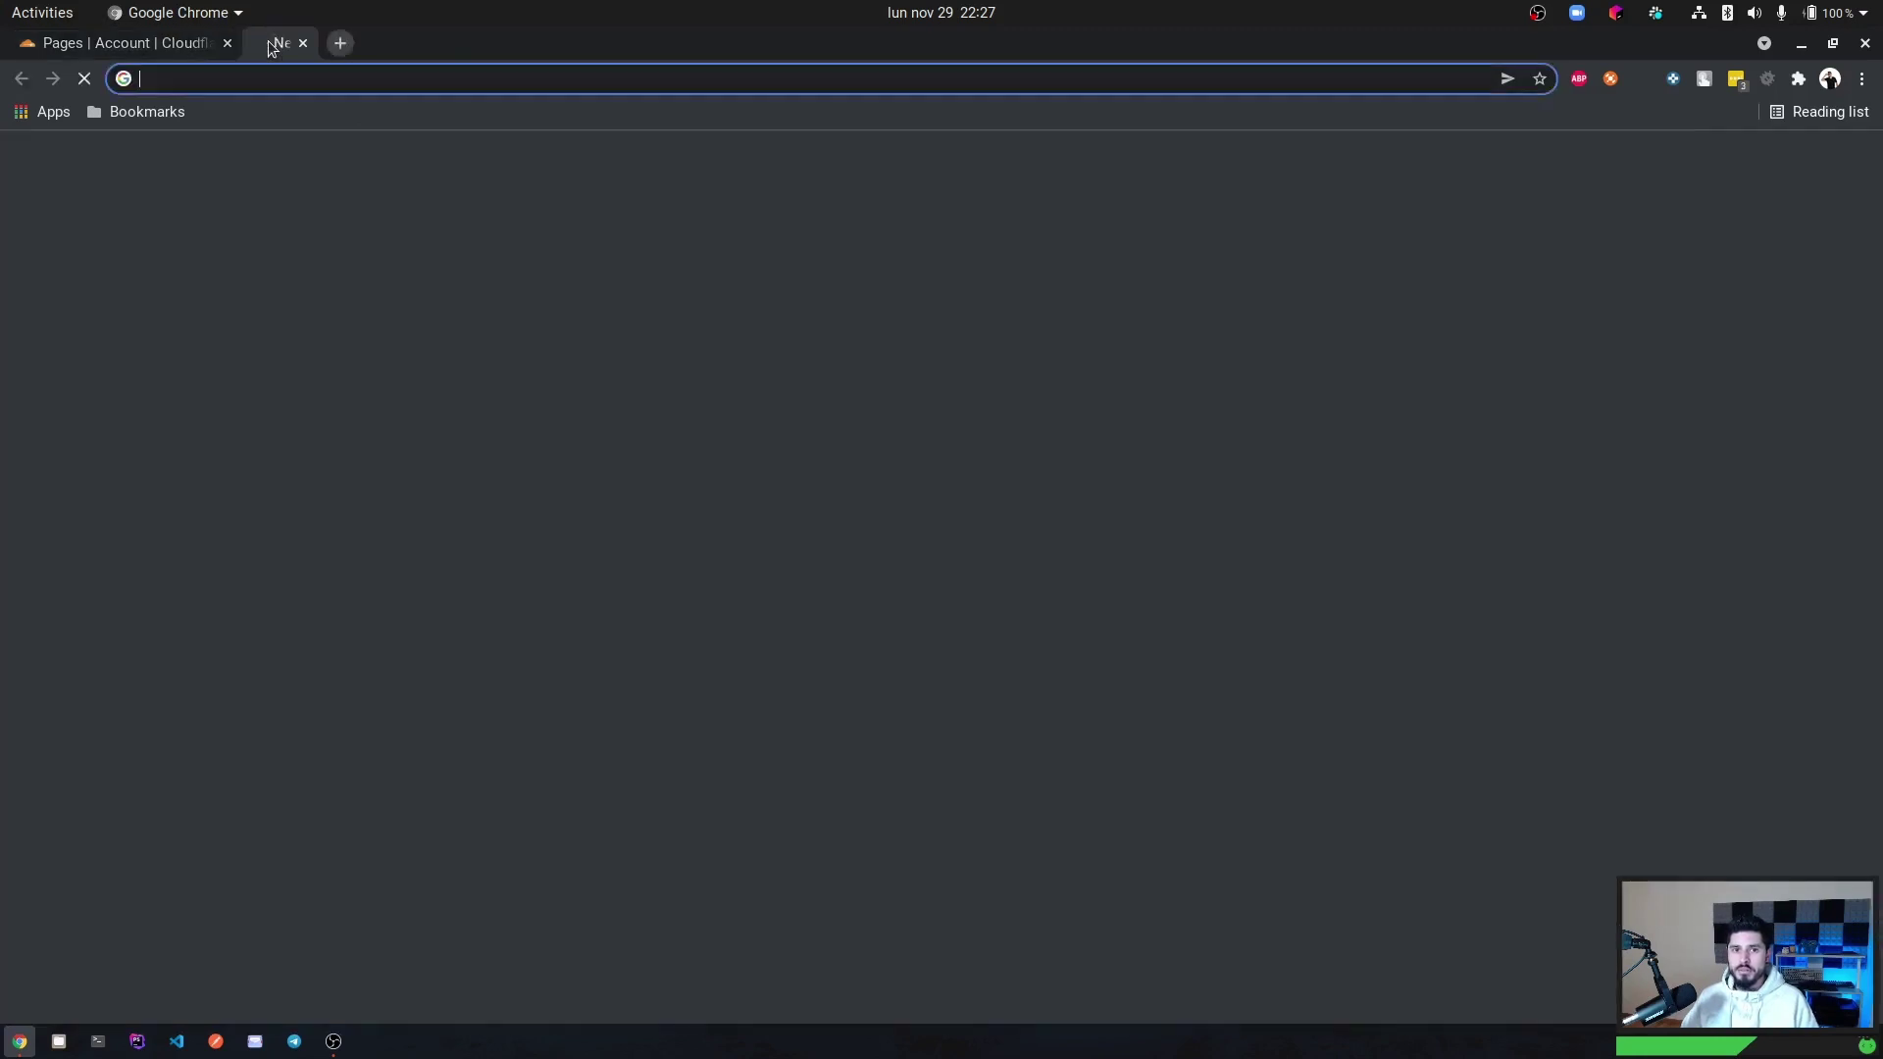
Load wetrain.pro and go through ACCEDER to the app.wetrain.pro/login page.
text(wet)
key(Return)
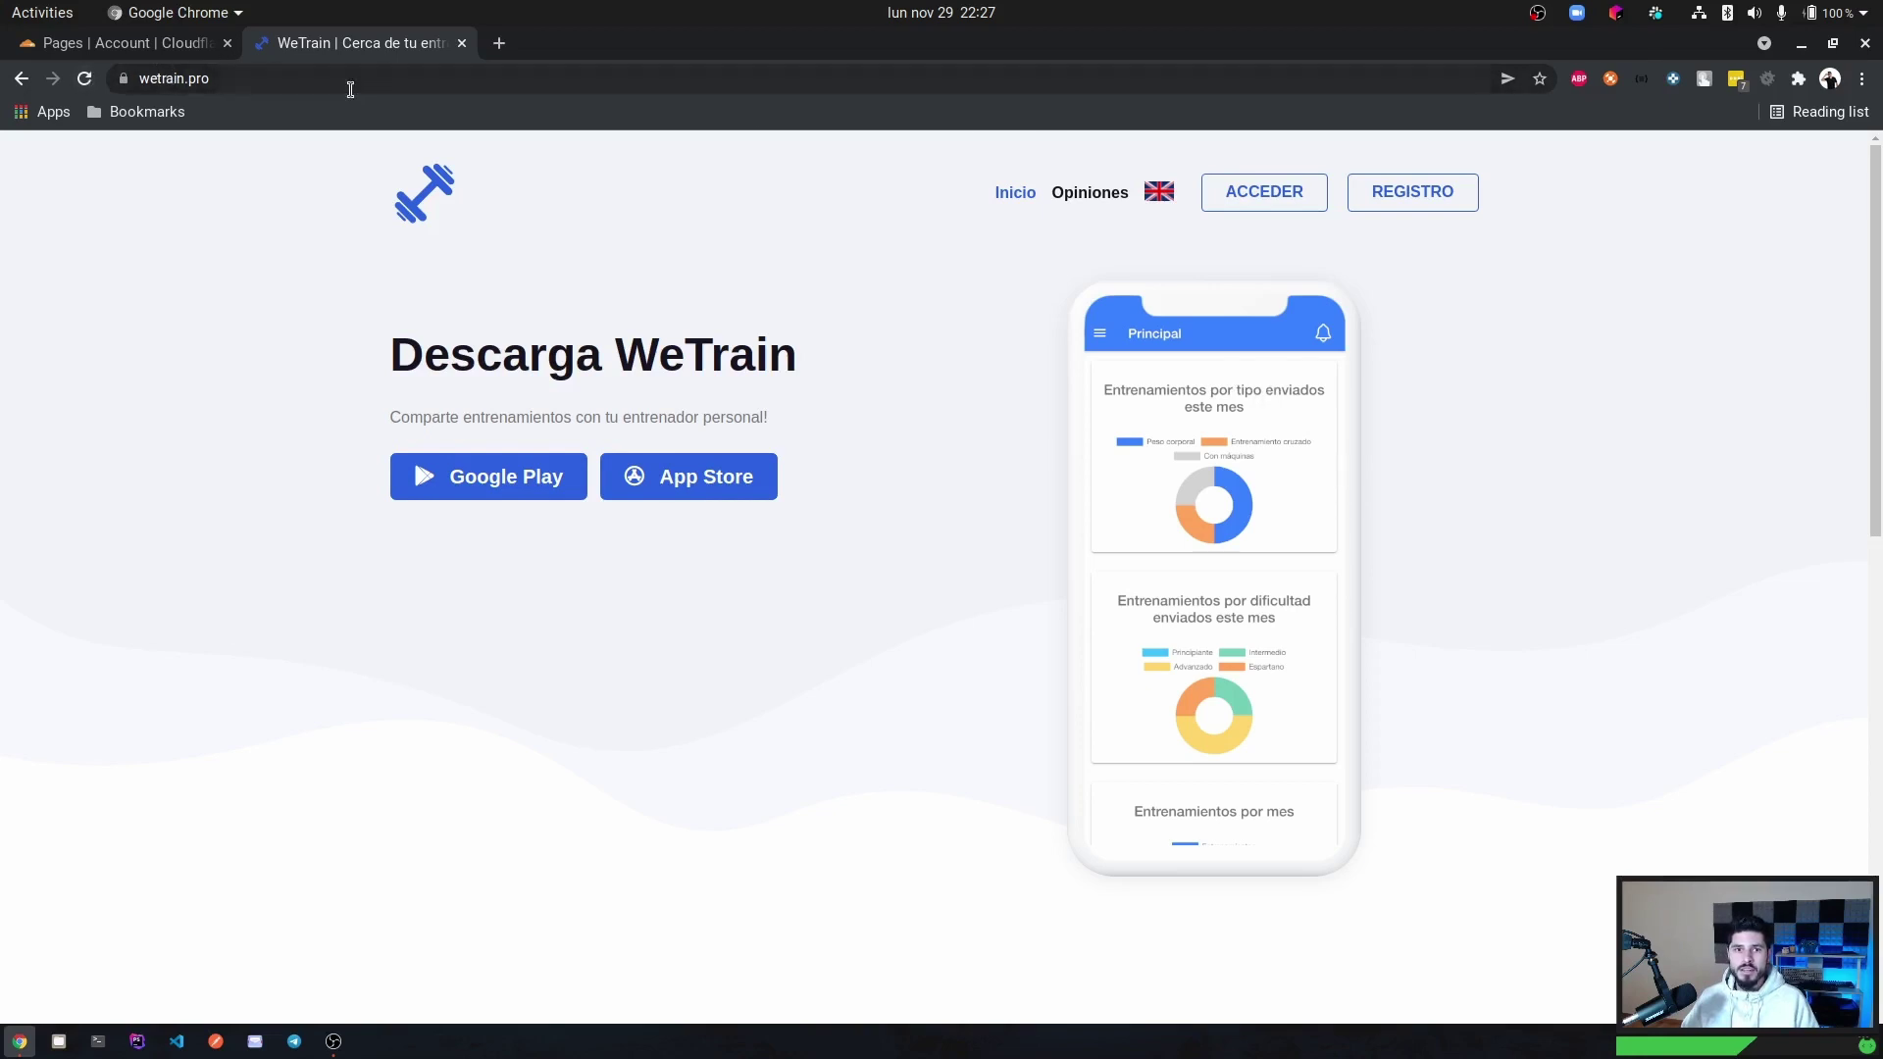
click(1259, 194)
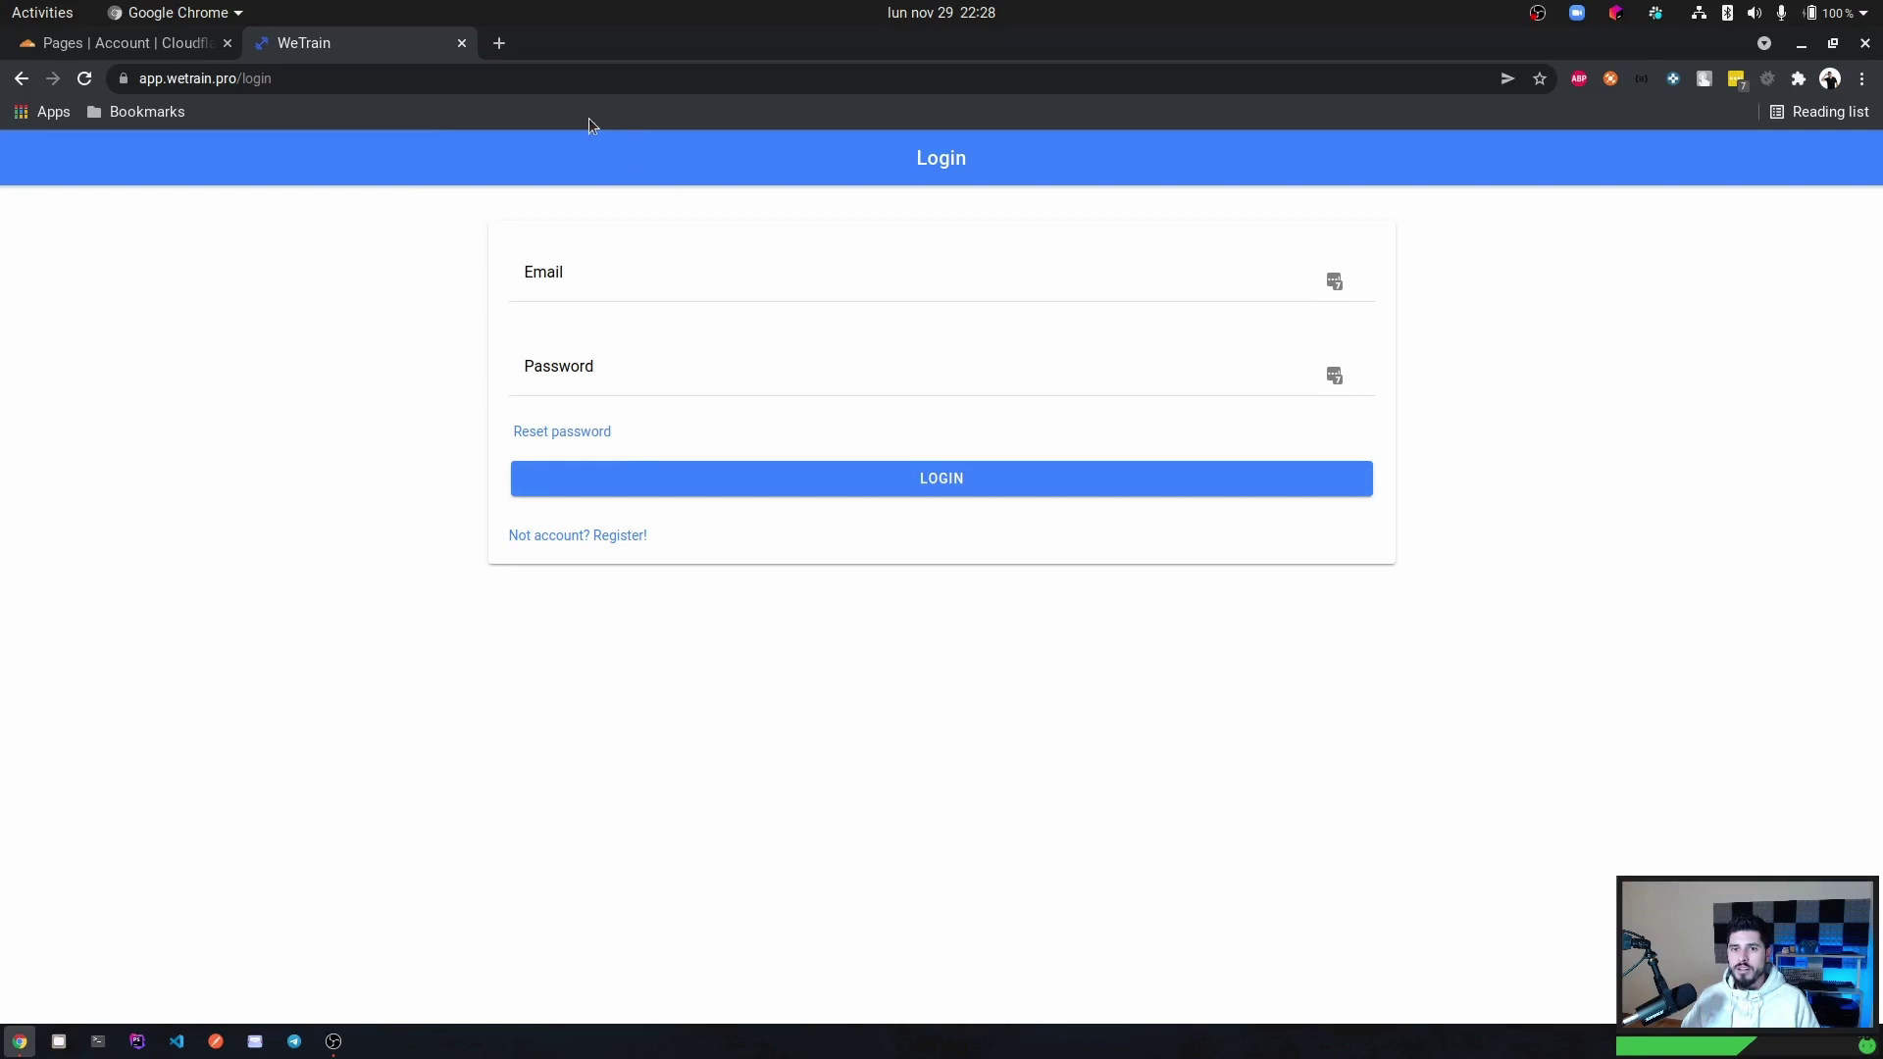
Open the WeTrain API docs at api.wetrain.pro/api/docs in a new tab.
click(498, 49)
text(api.we)
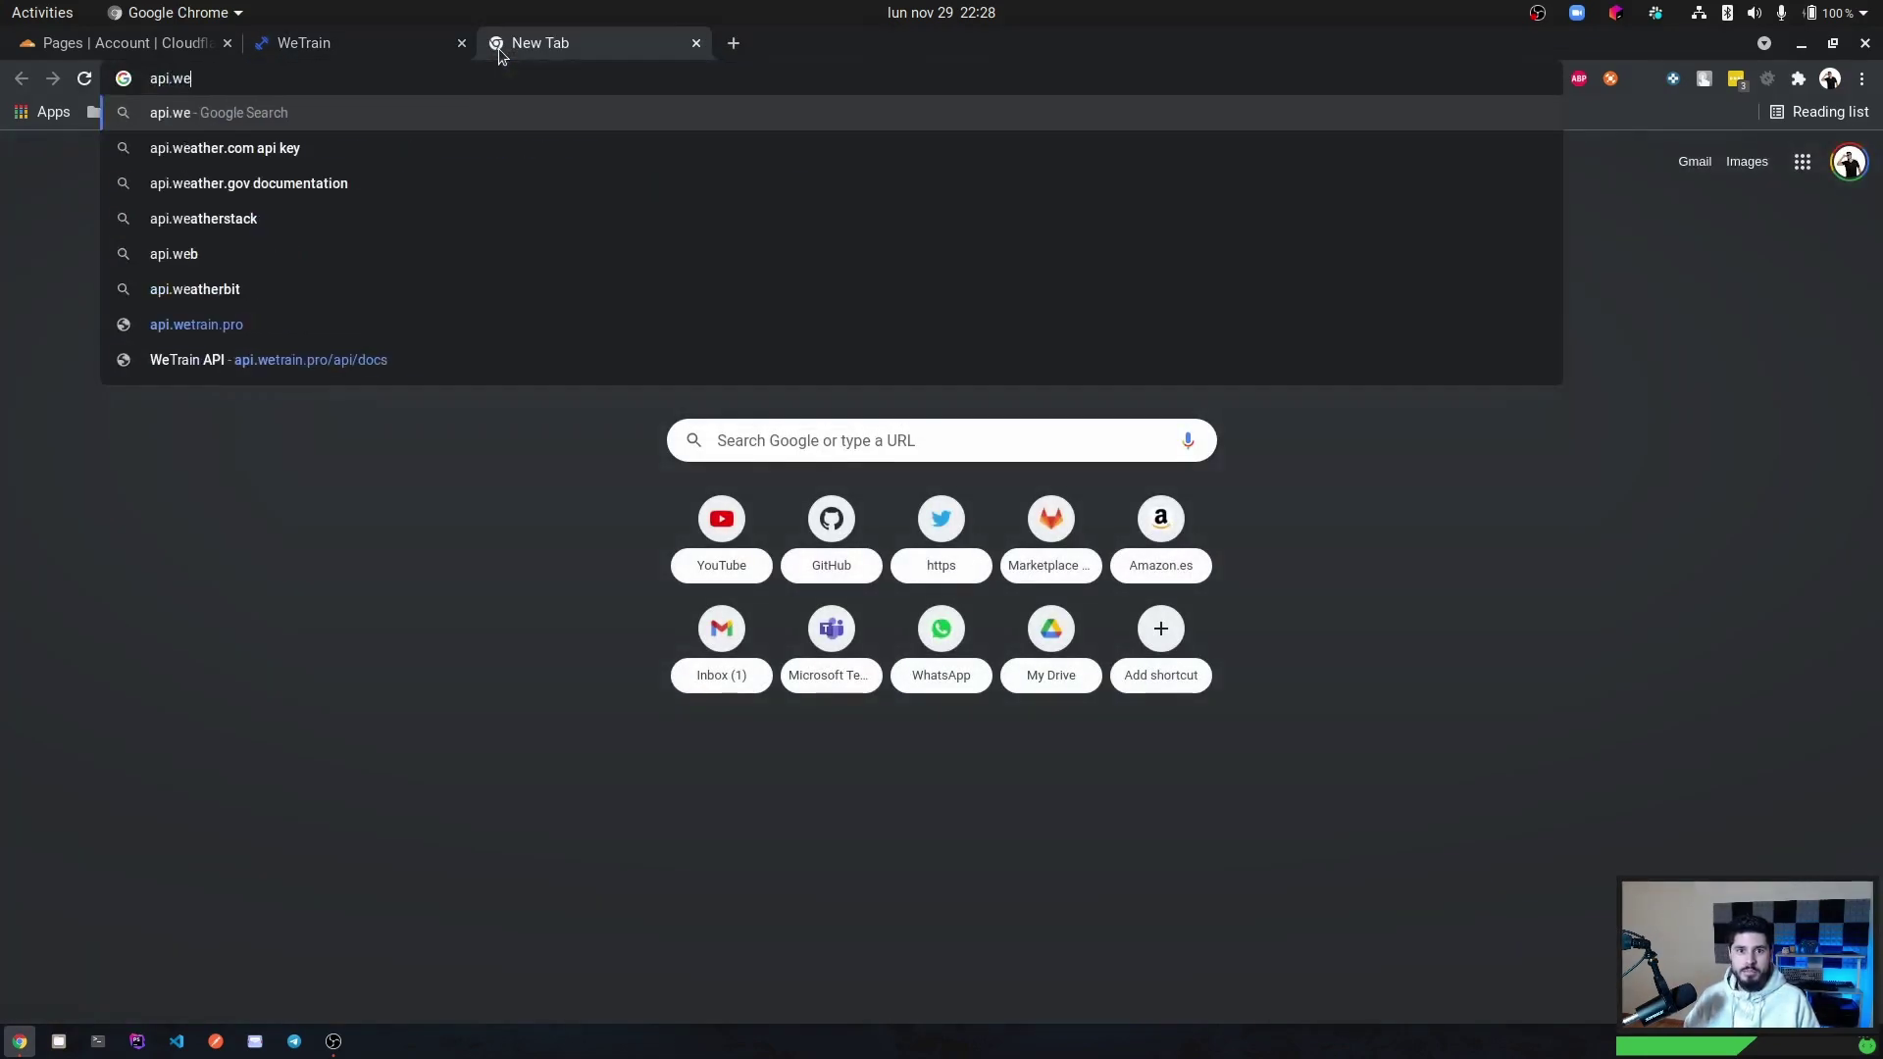
text(train.pro)
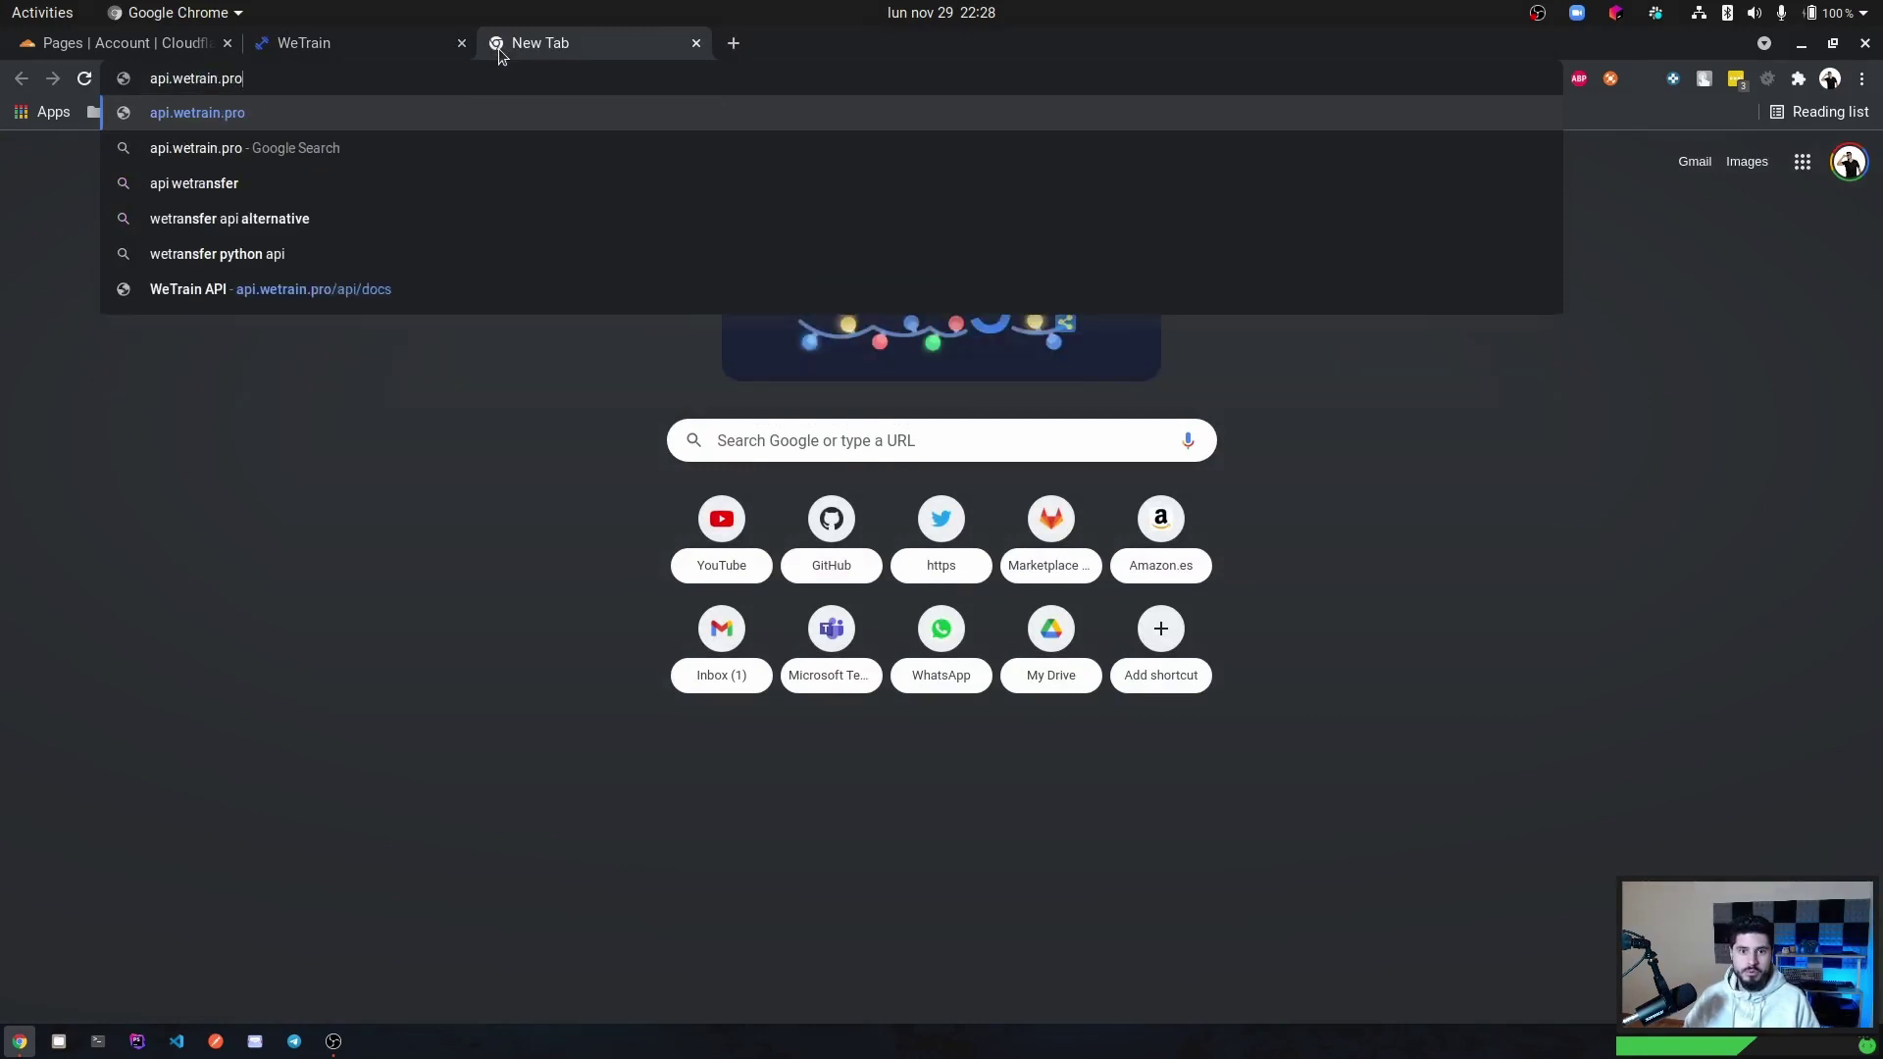
key(Down)
key(Down)
key(Return)
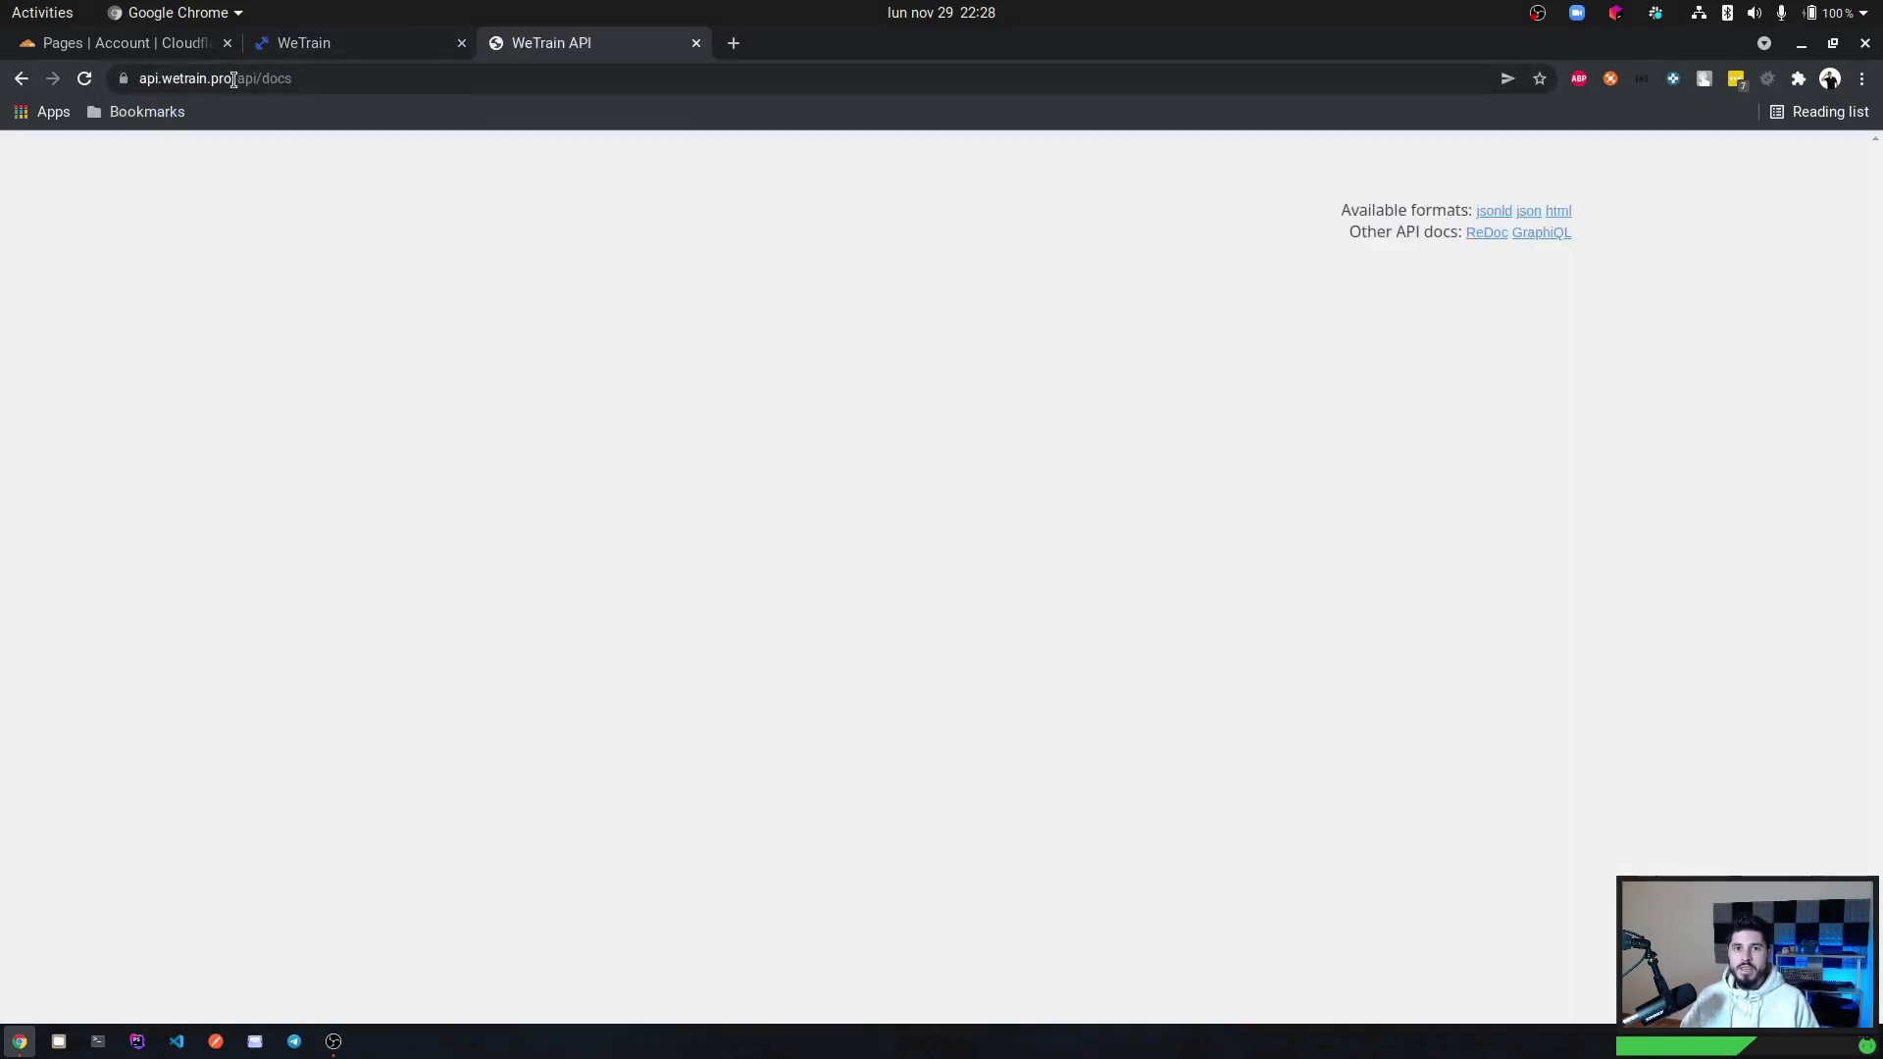
Inspect the GET /api/users/{id}/customer-workouts endpoint, then return to the wetrain.pro landing page.
scroll(682, 549, down, 10)
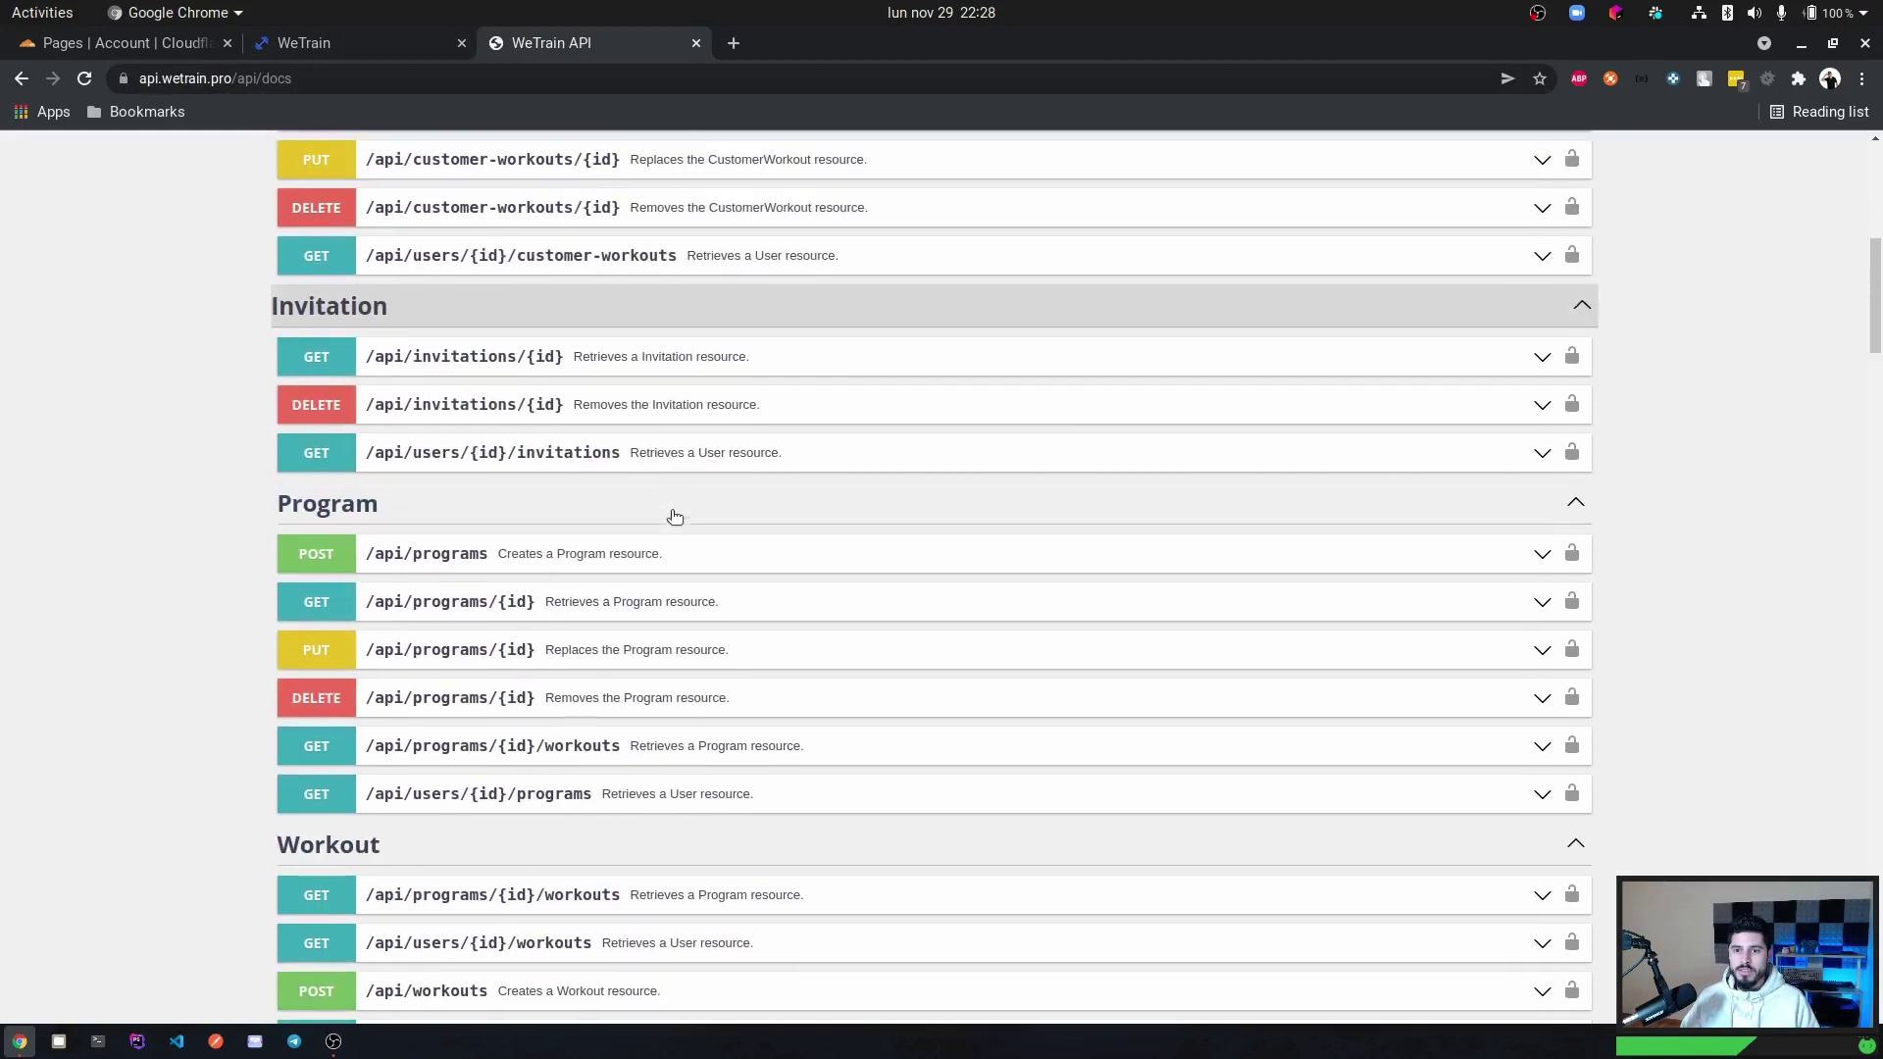
click(584, 257)
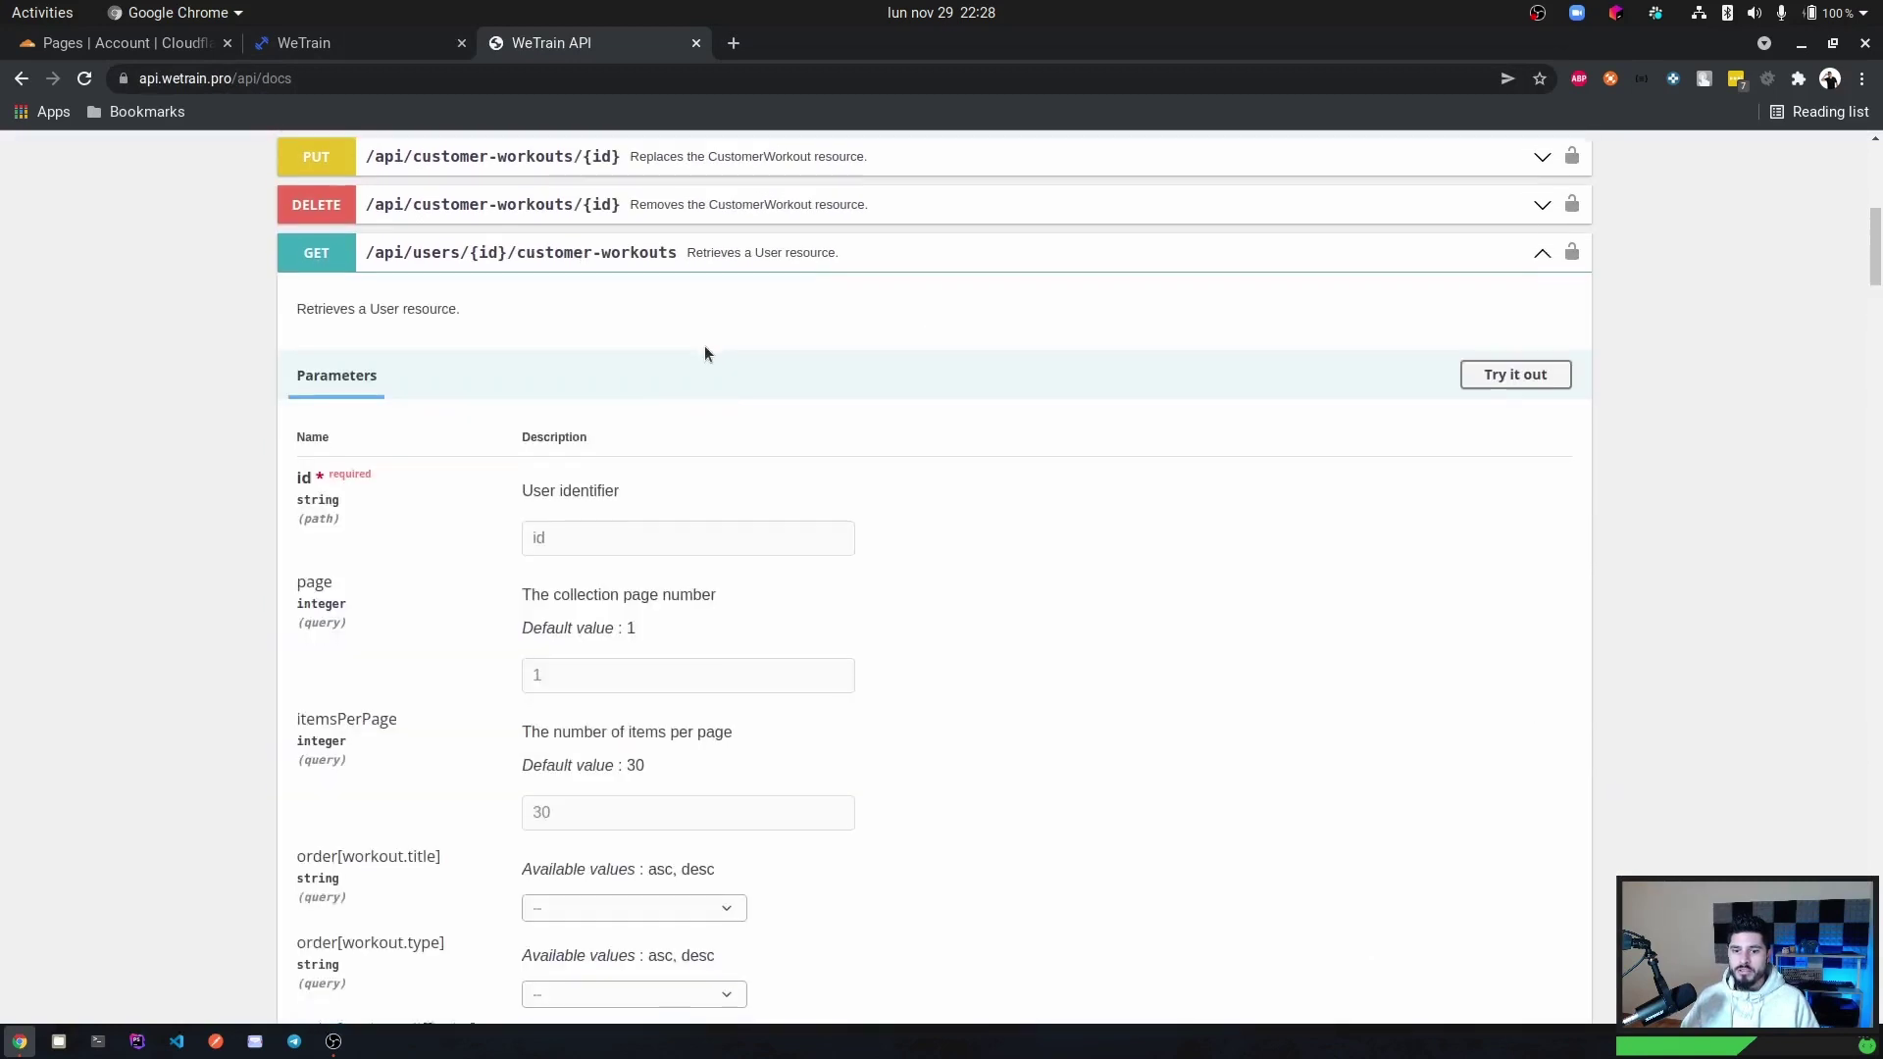
scroll(708, 560, down, 4)
scroll(709, 560, up, 3)
key(alt+Left)
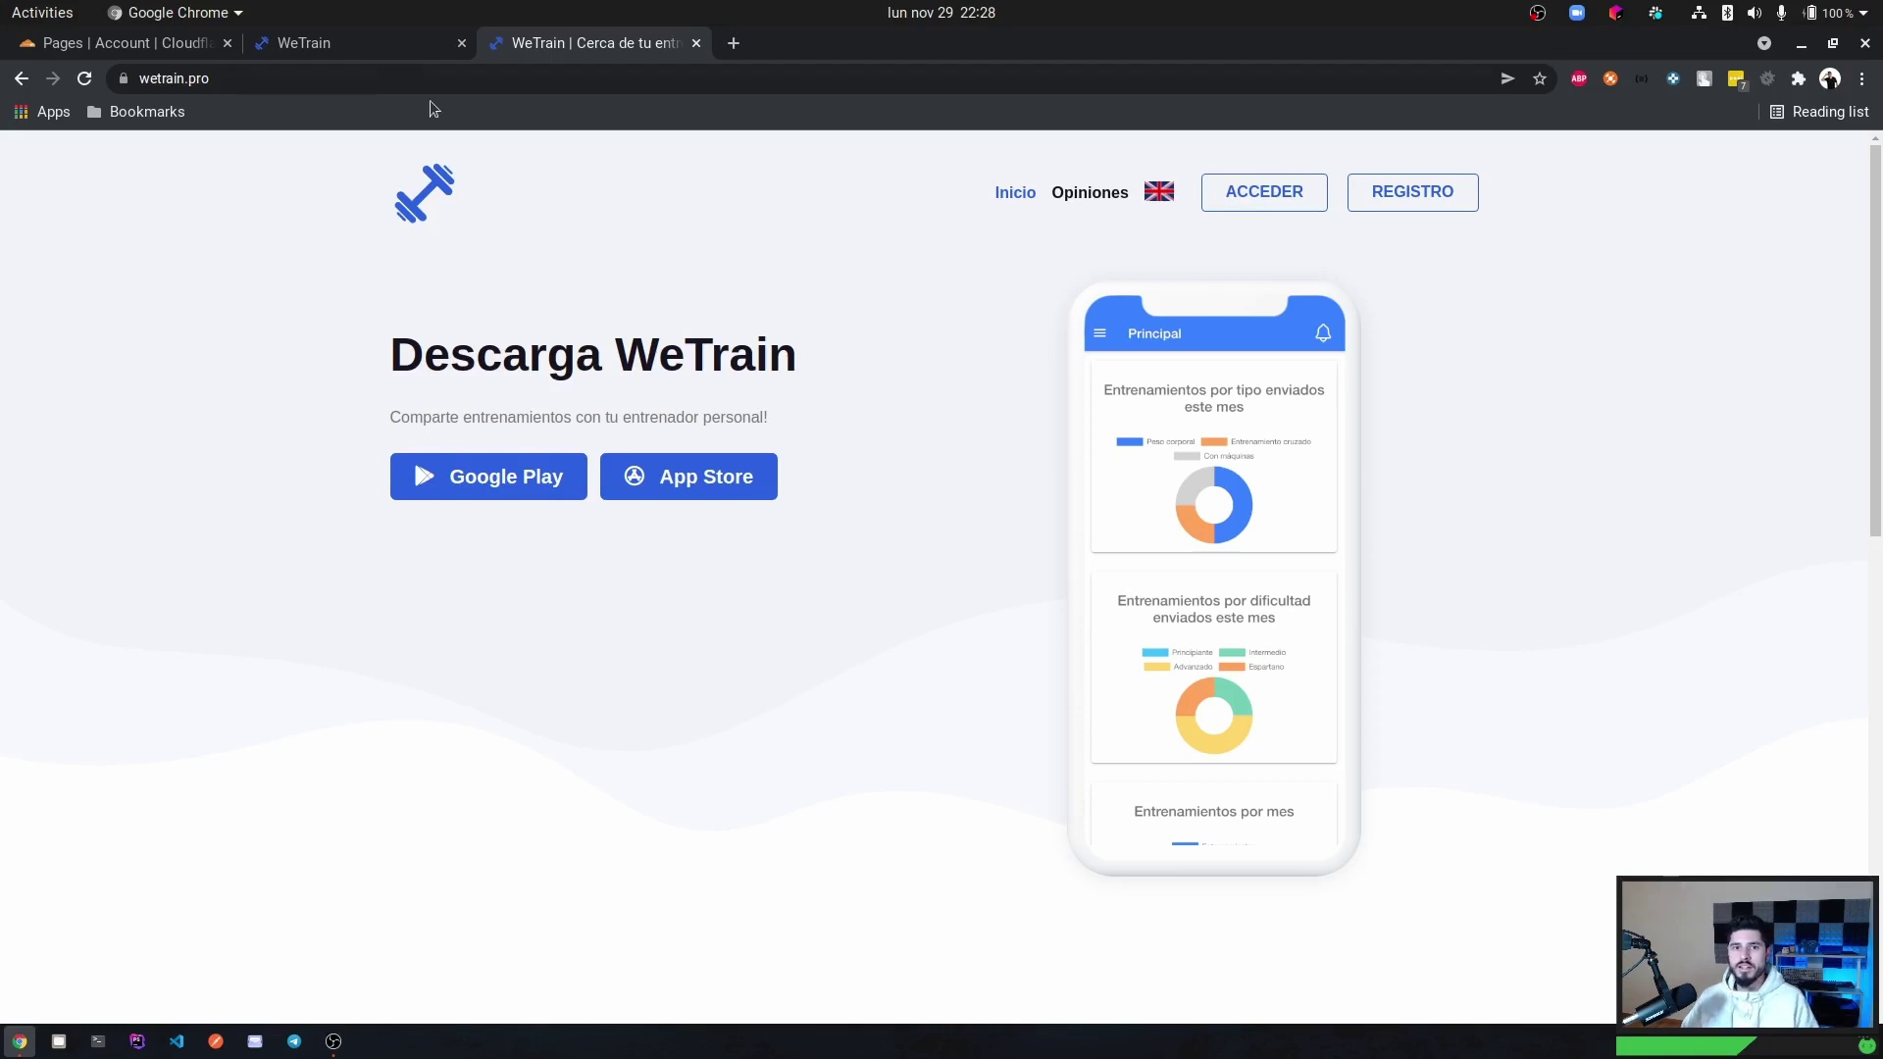
In the Cloudflare Pages tab, start a new project and connect a GitHub account.
click(366, 45)
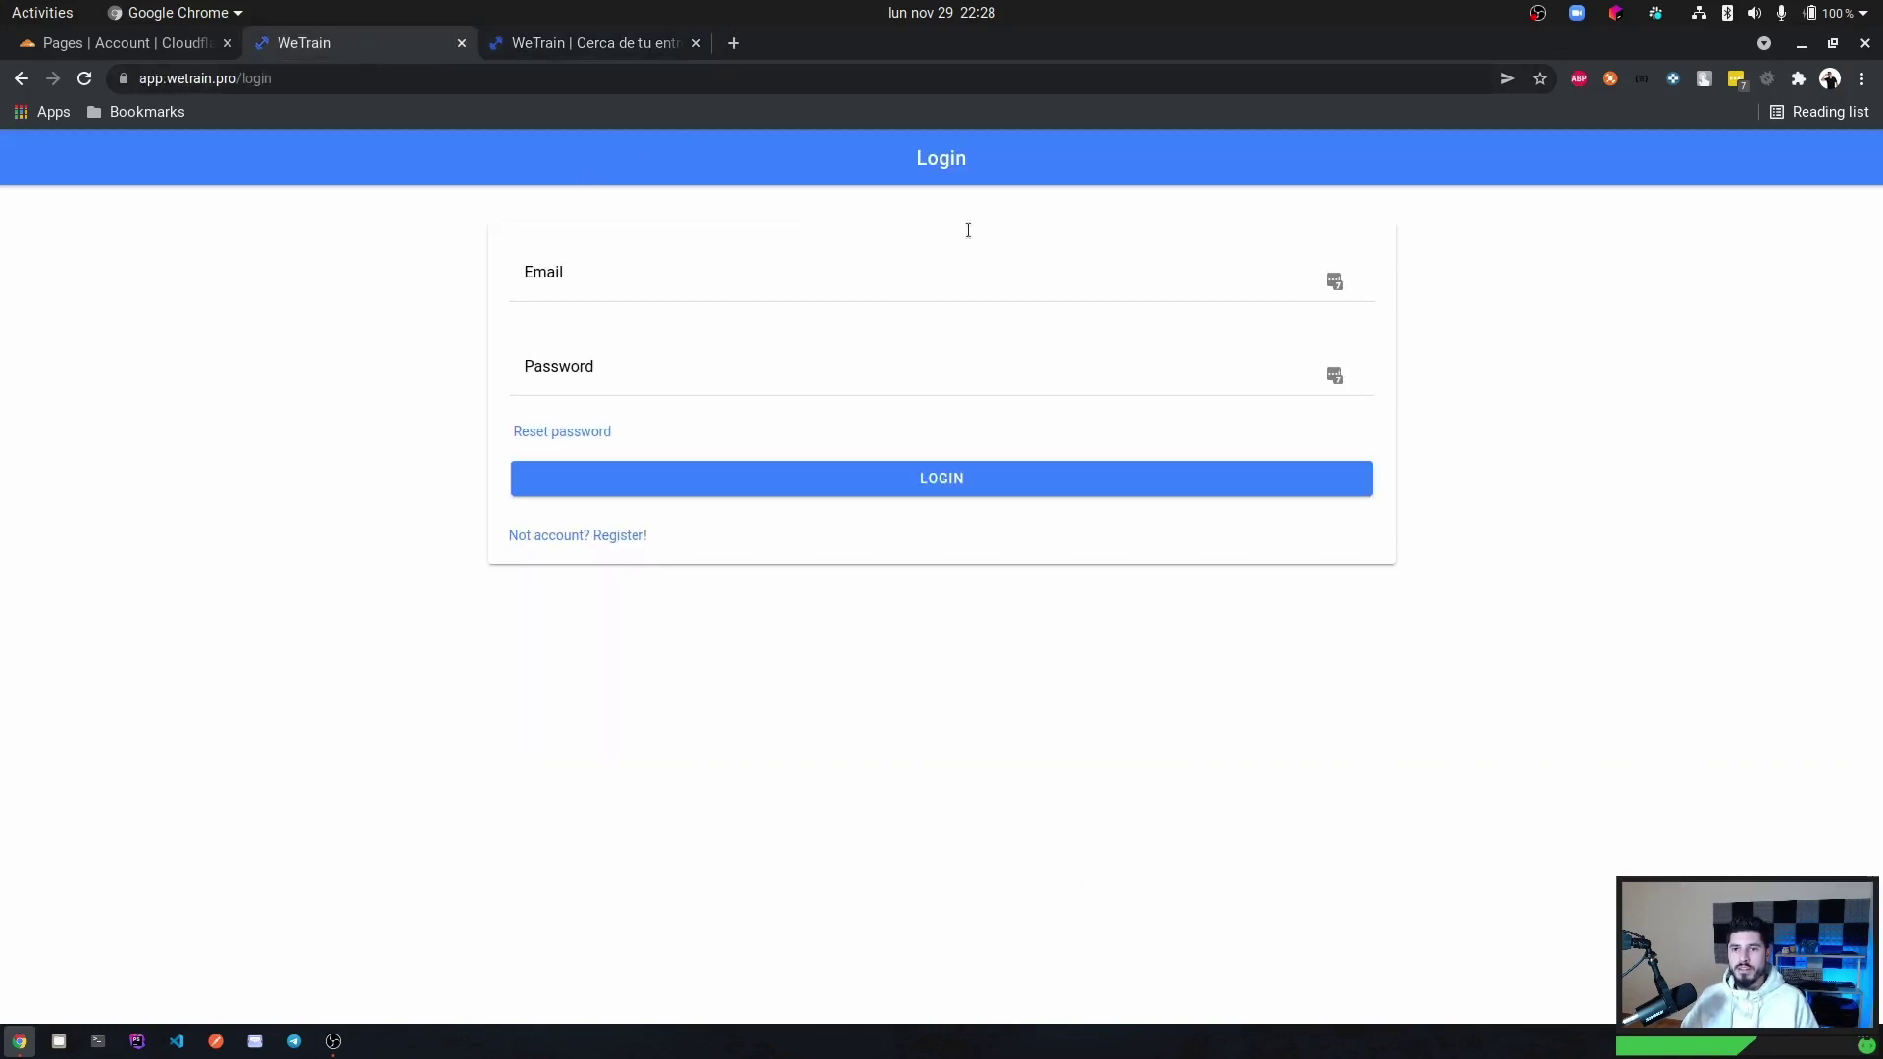
key(ctrl+Page_Up)
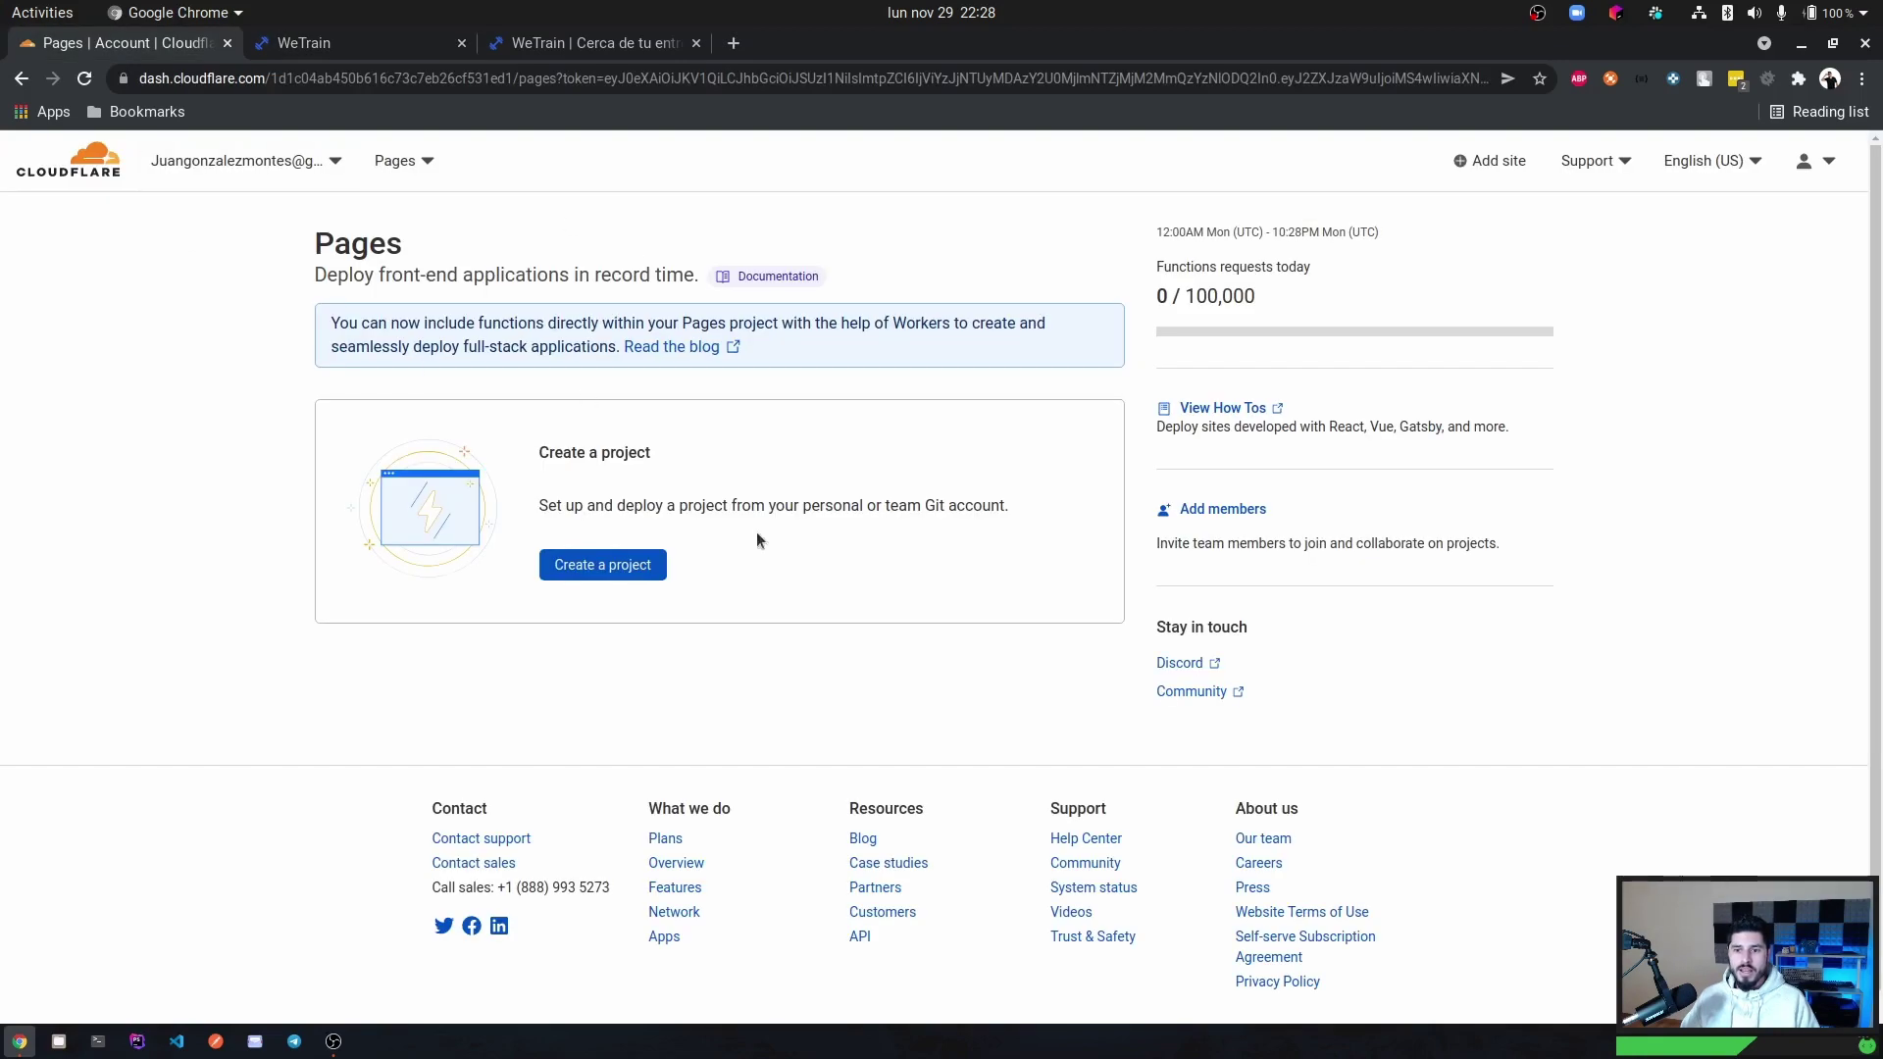
click(595, 567)
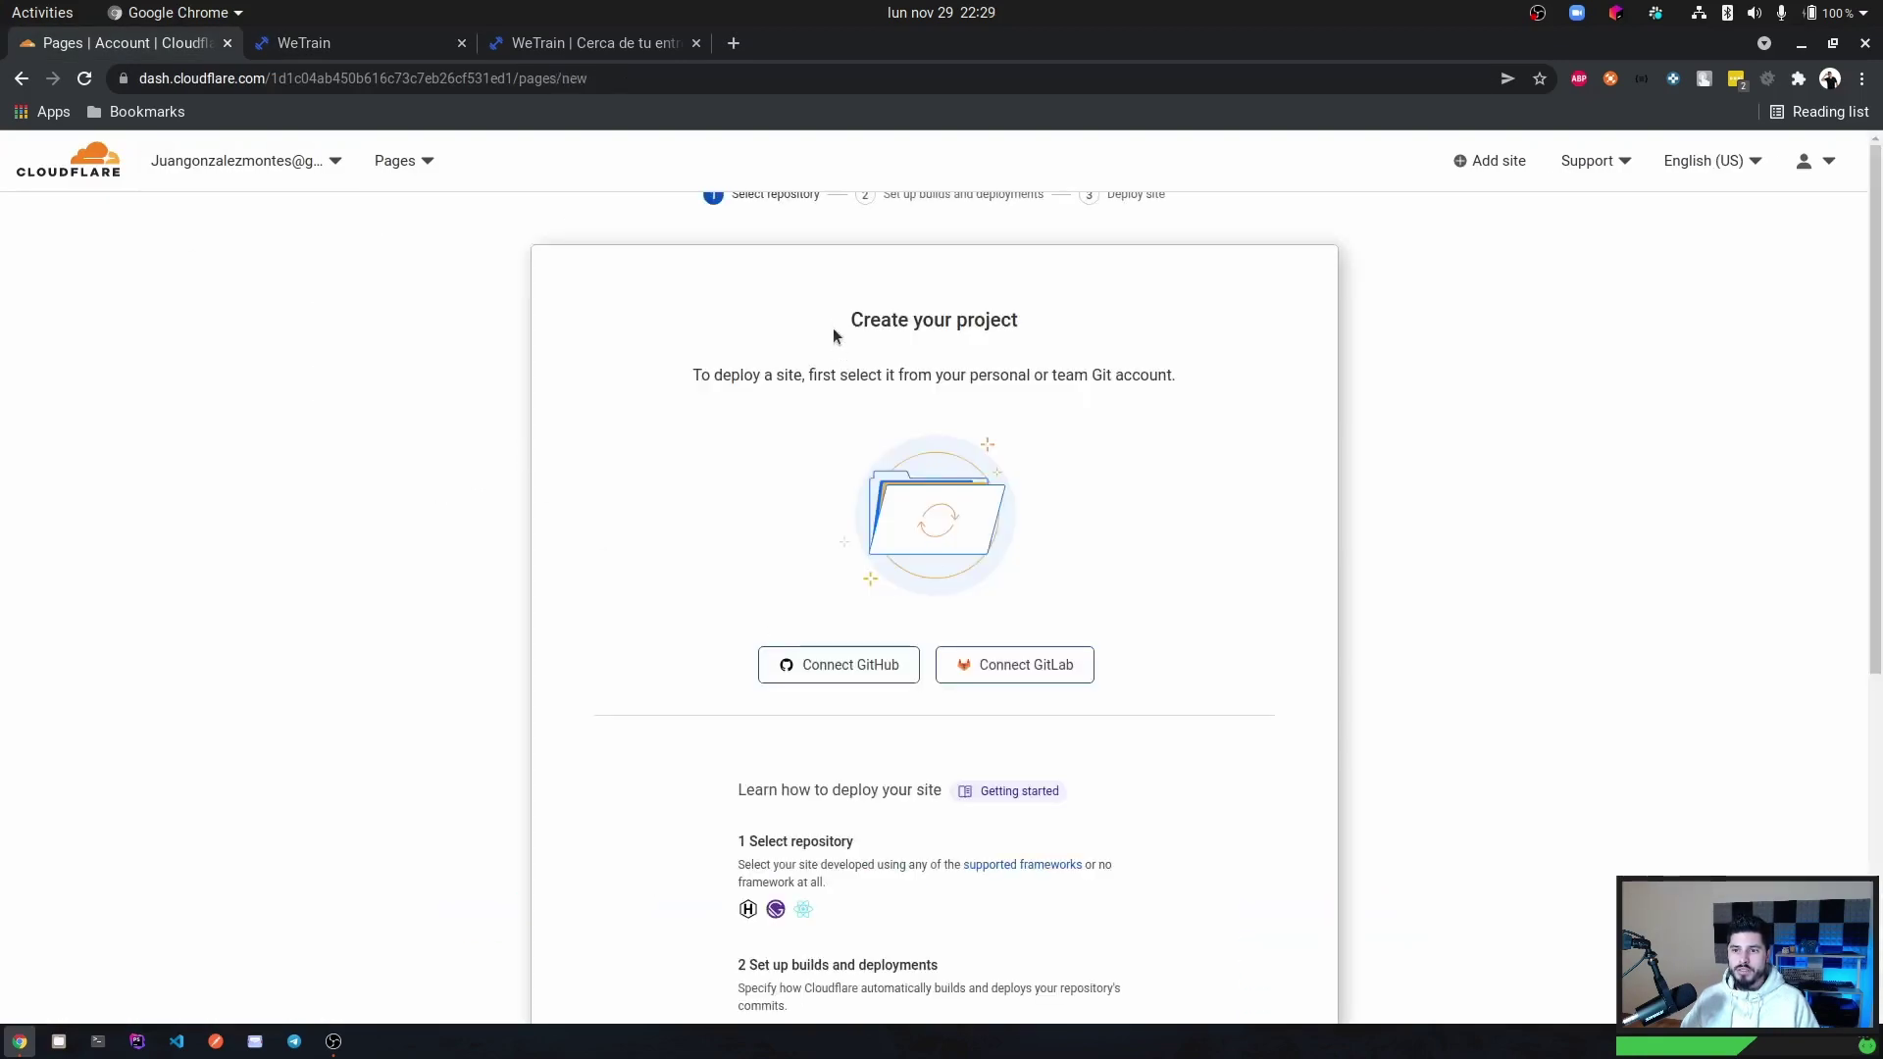
click(842, 668)
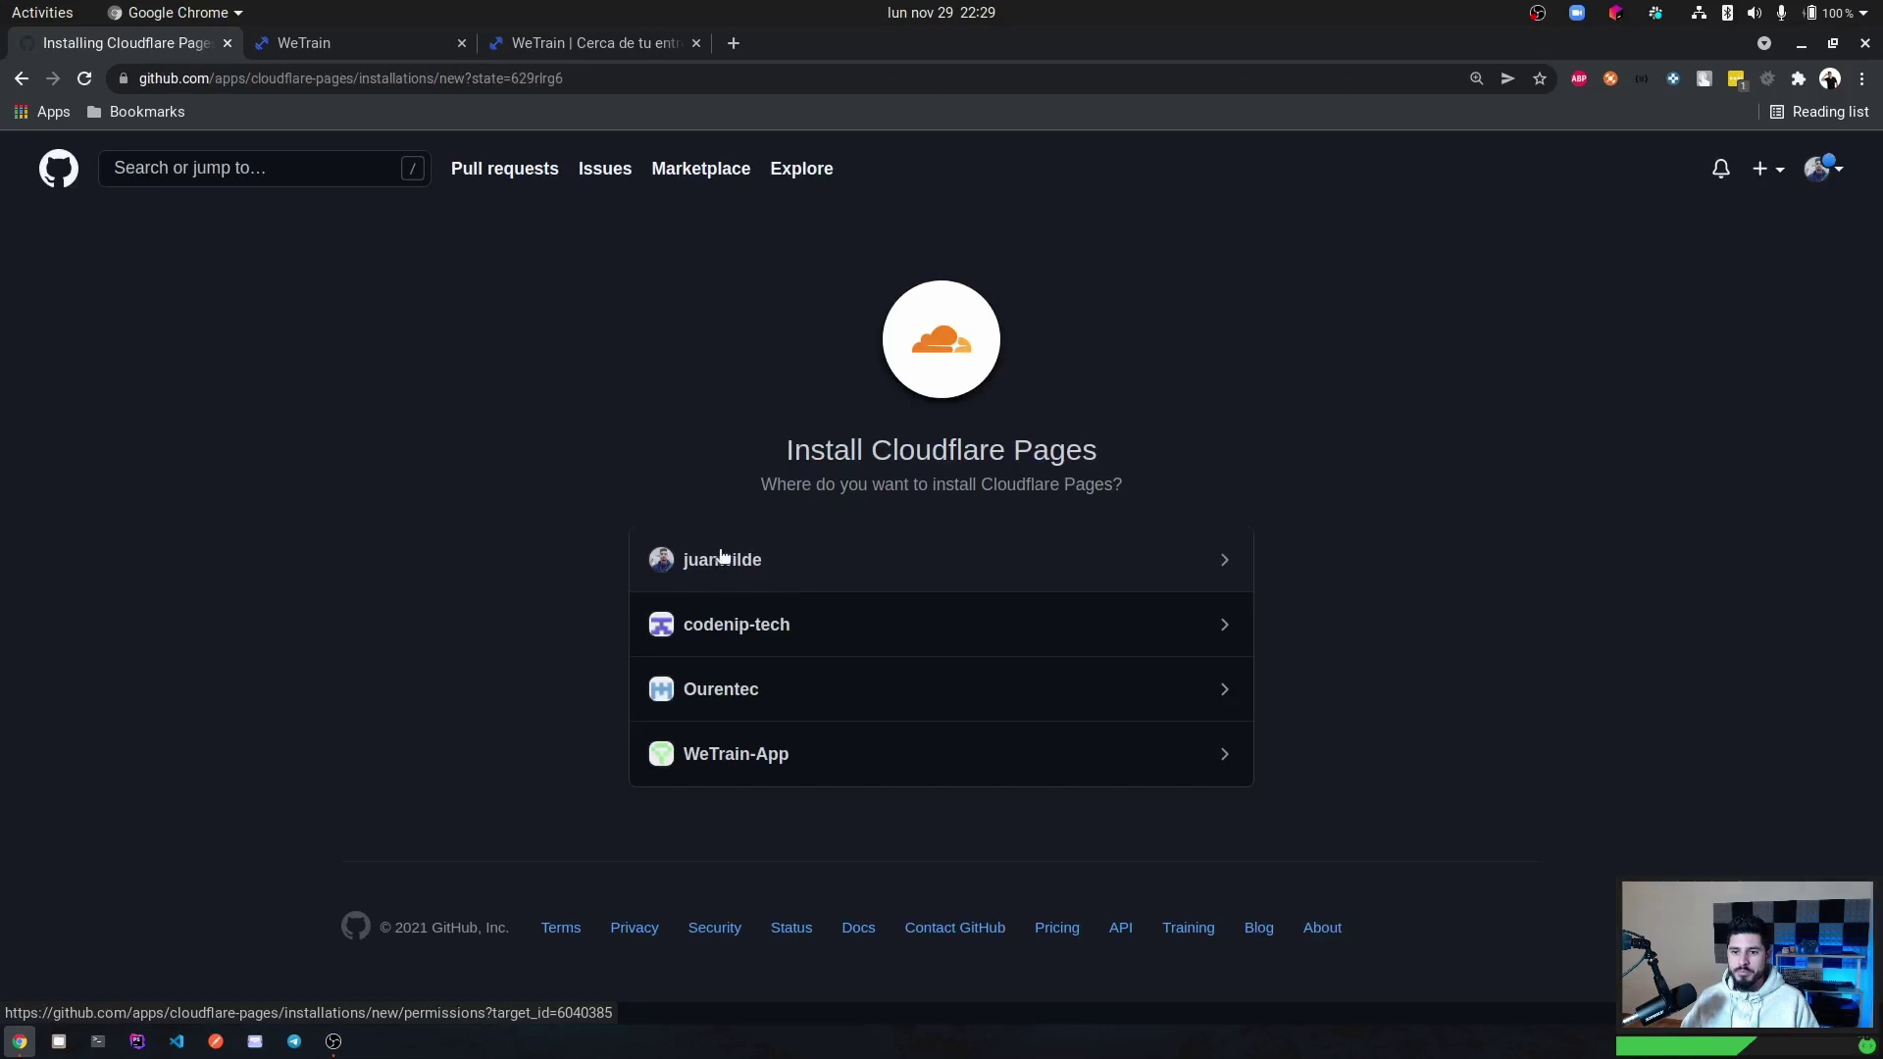
Install and authorize Cloudflare Pages on the WeTrain-App GitHub organization for all repositories.
click(752, 760)
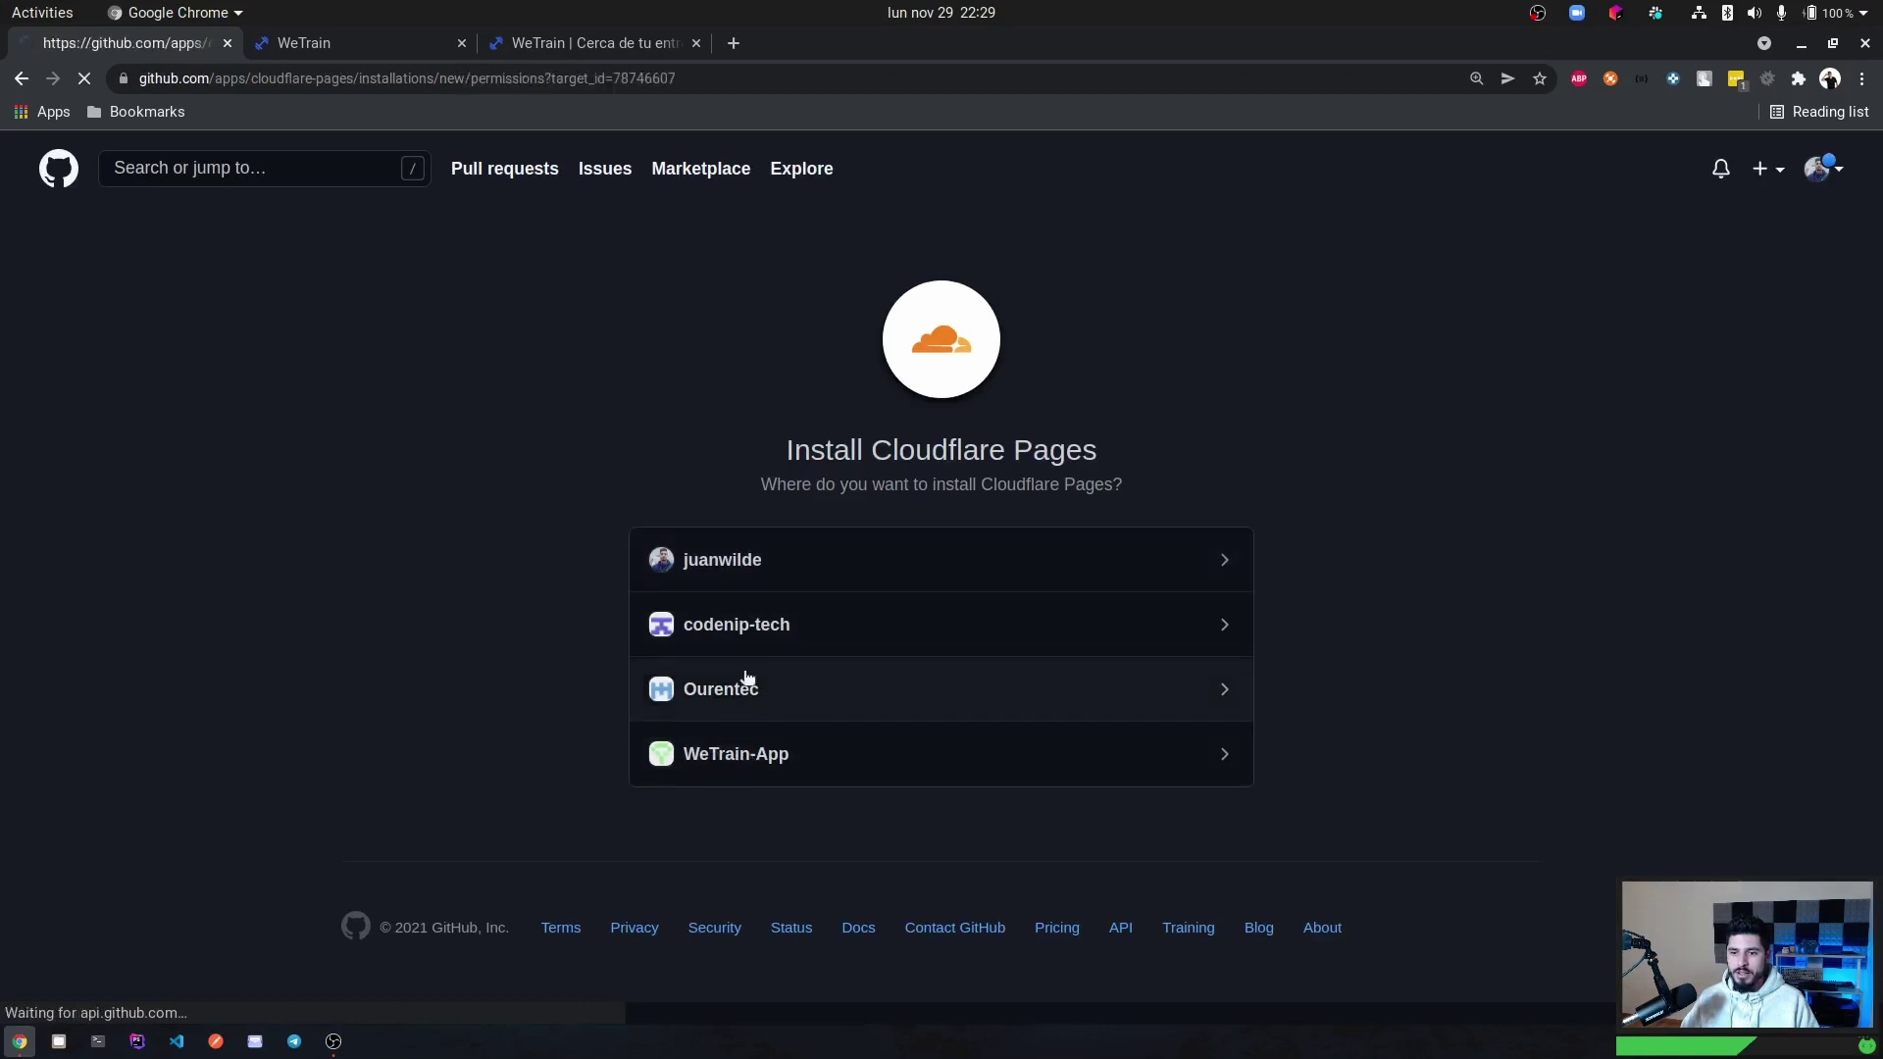
scroll(659, 673, down, 4)
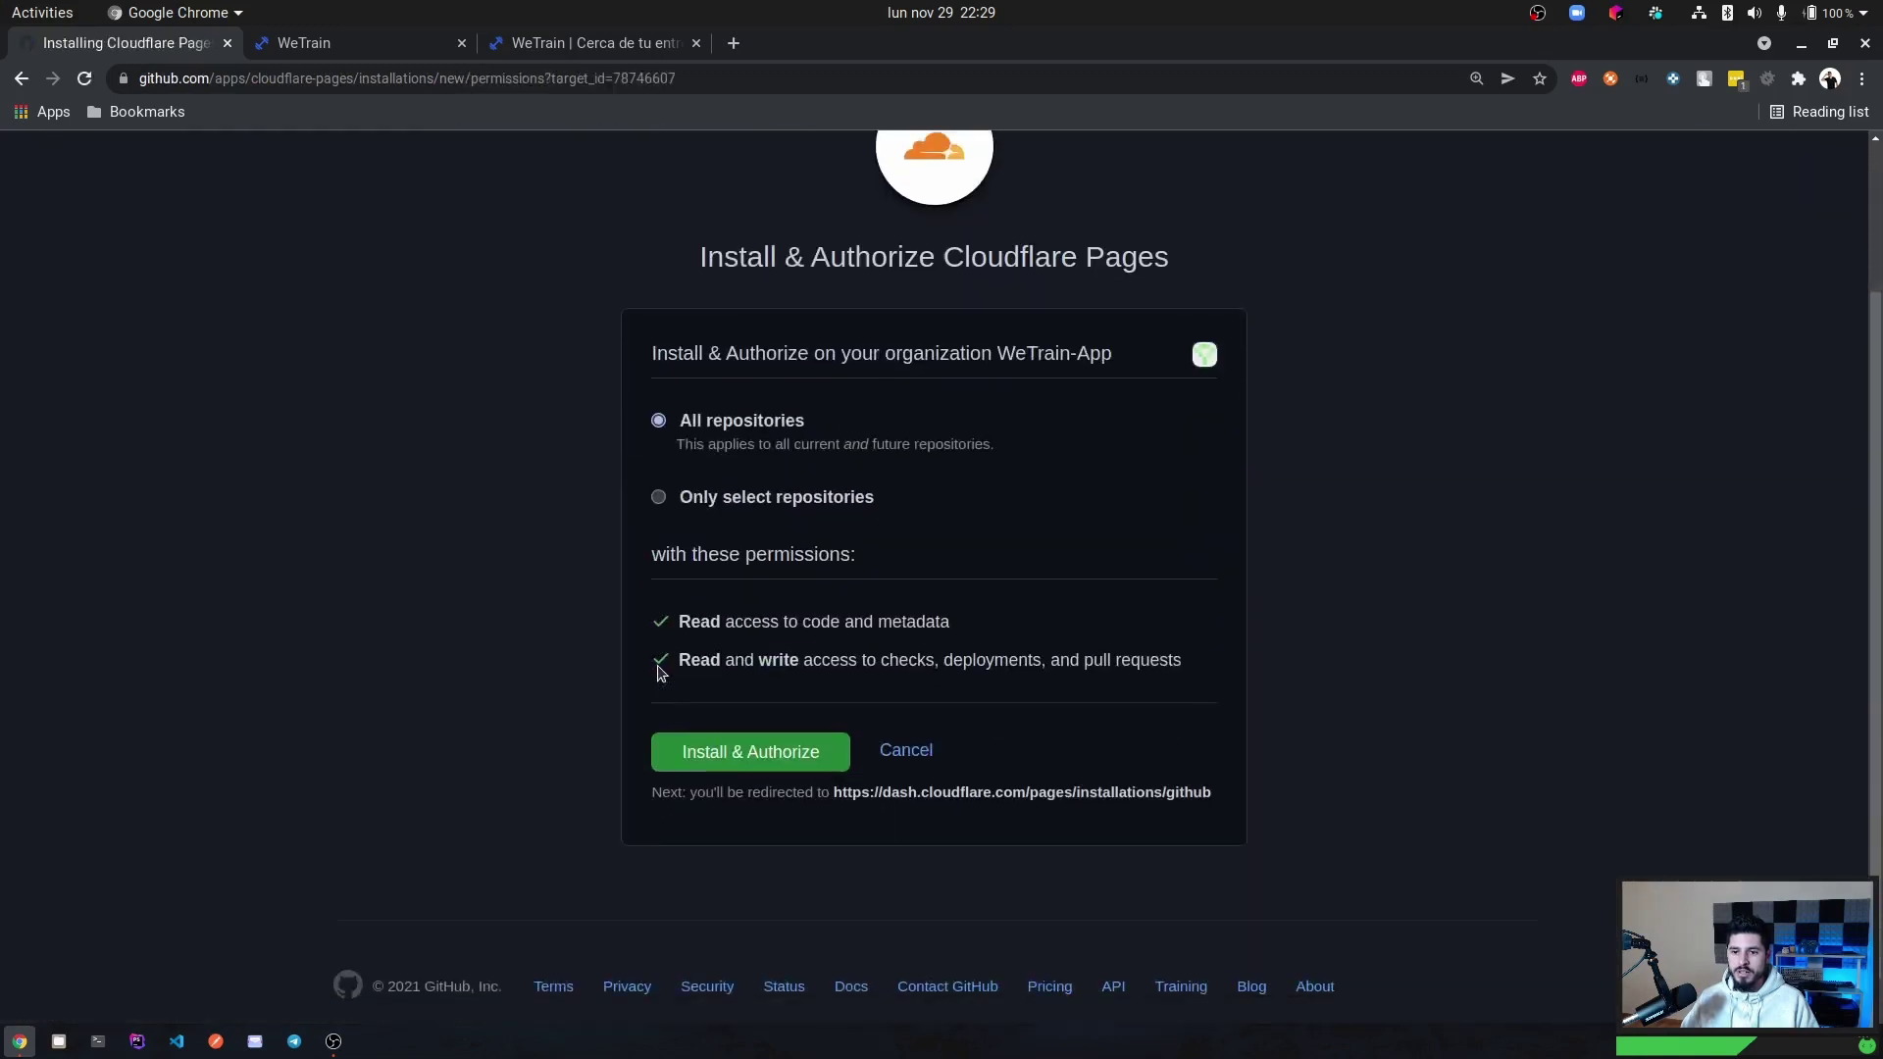
click(761, 748)
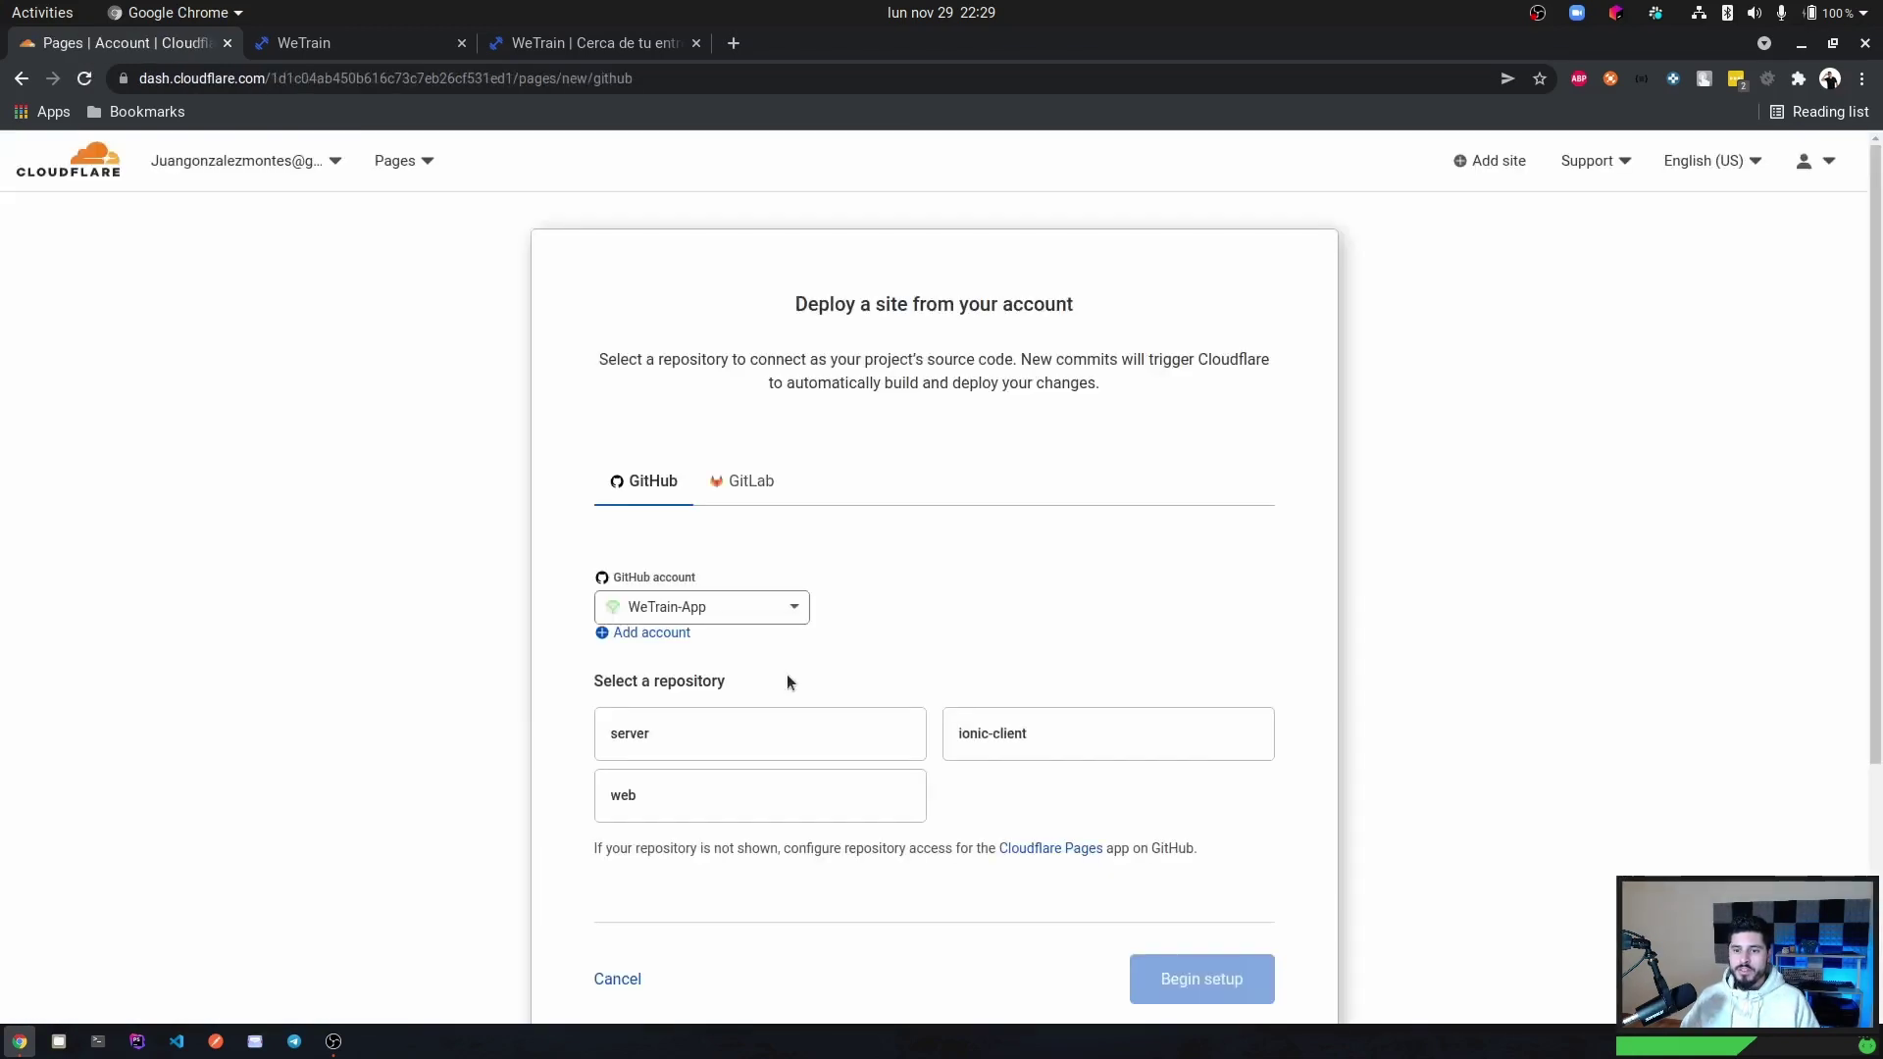
Pick the WeTrain-App web repository, begin setup, and keep main as the production branch.
scroll(806, 578, down, 2)
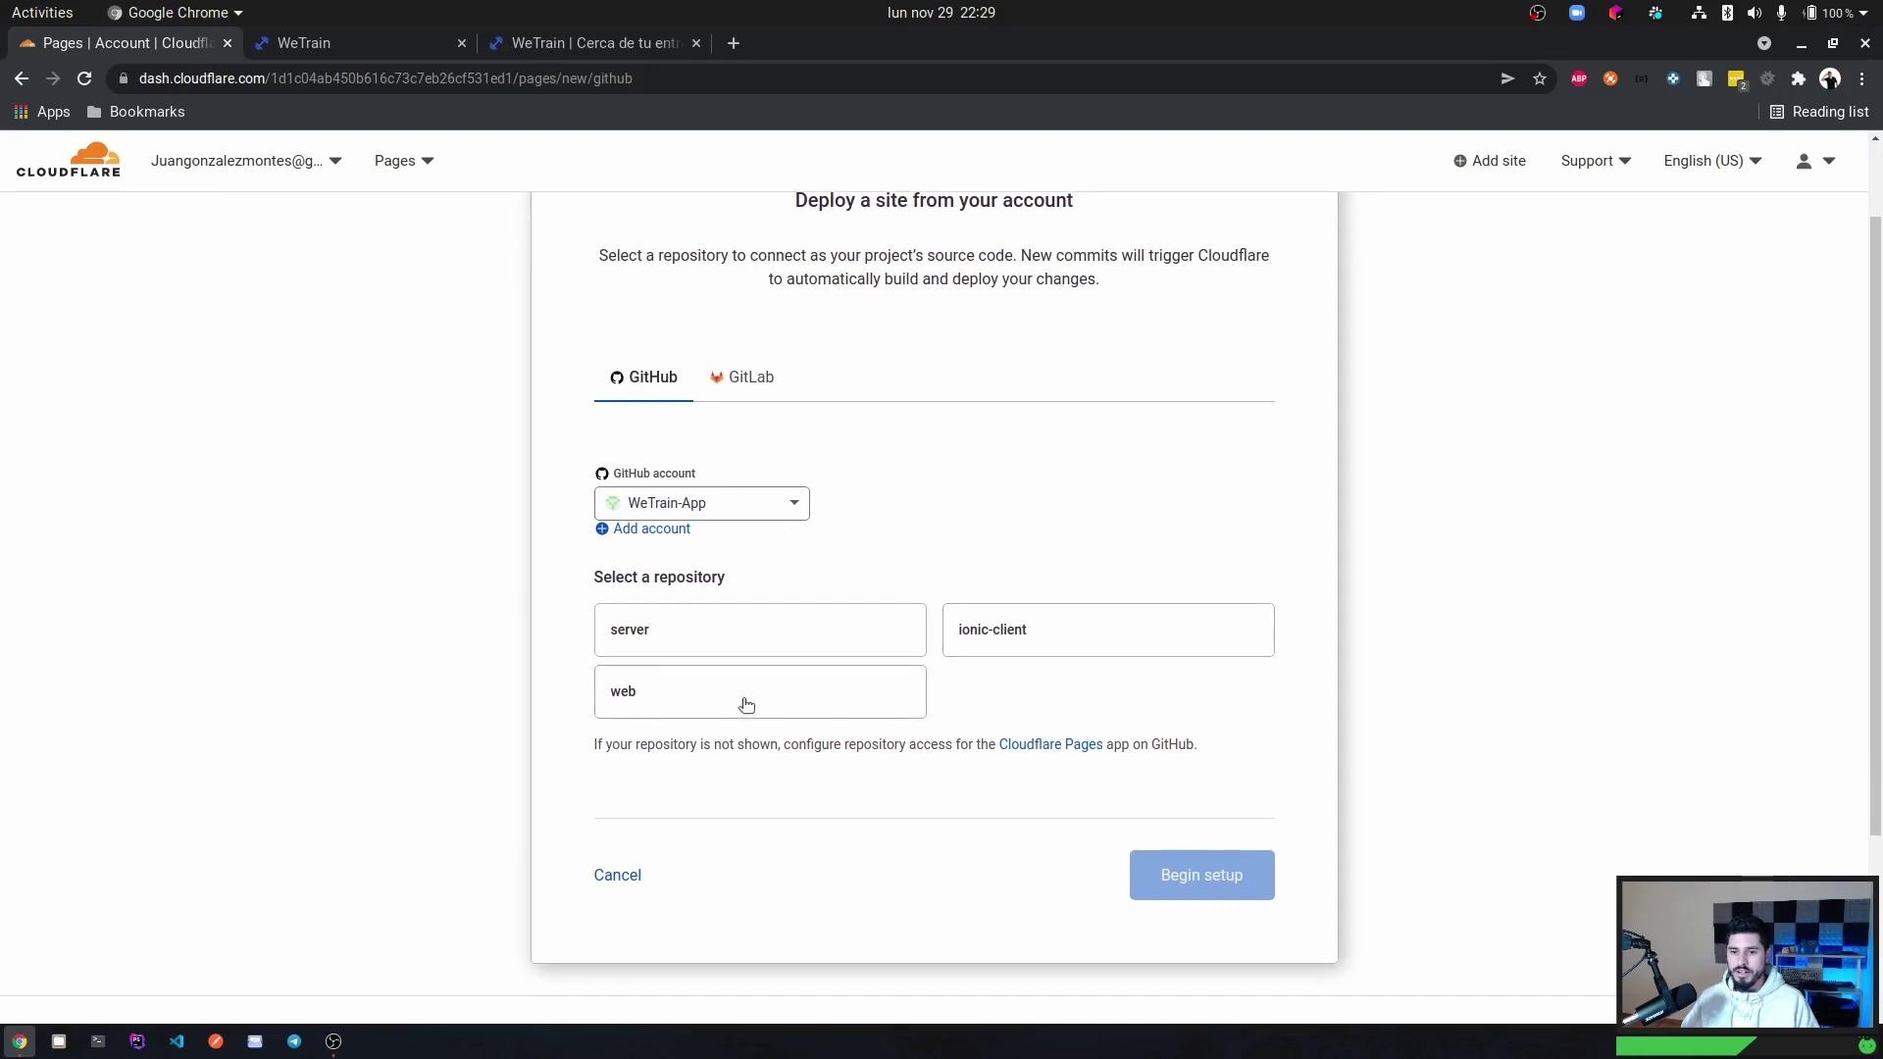
click(713, 700)
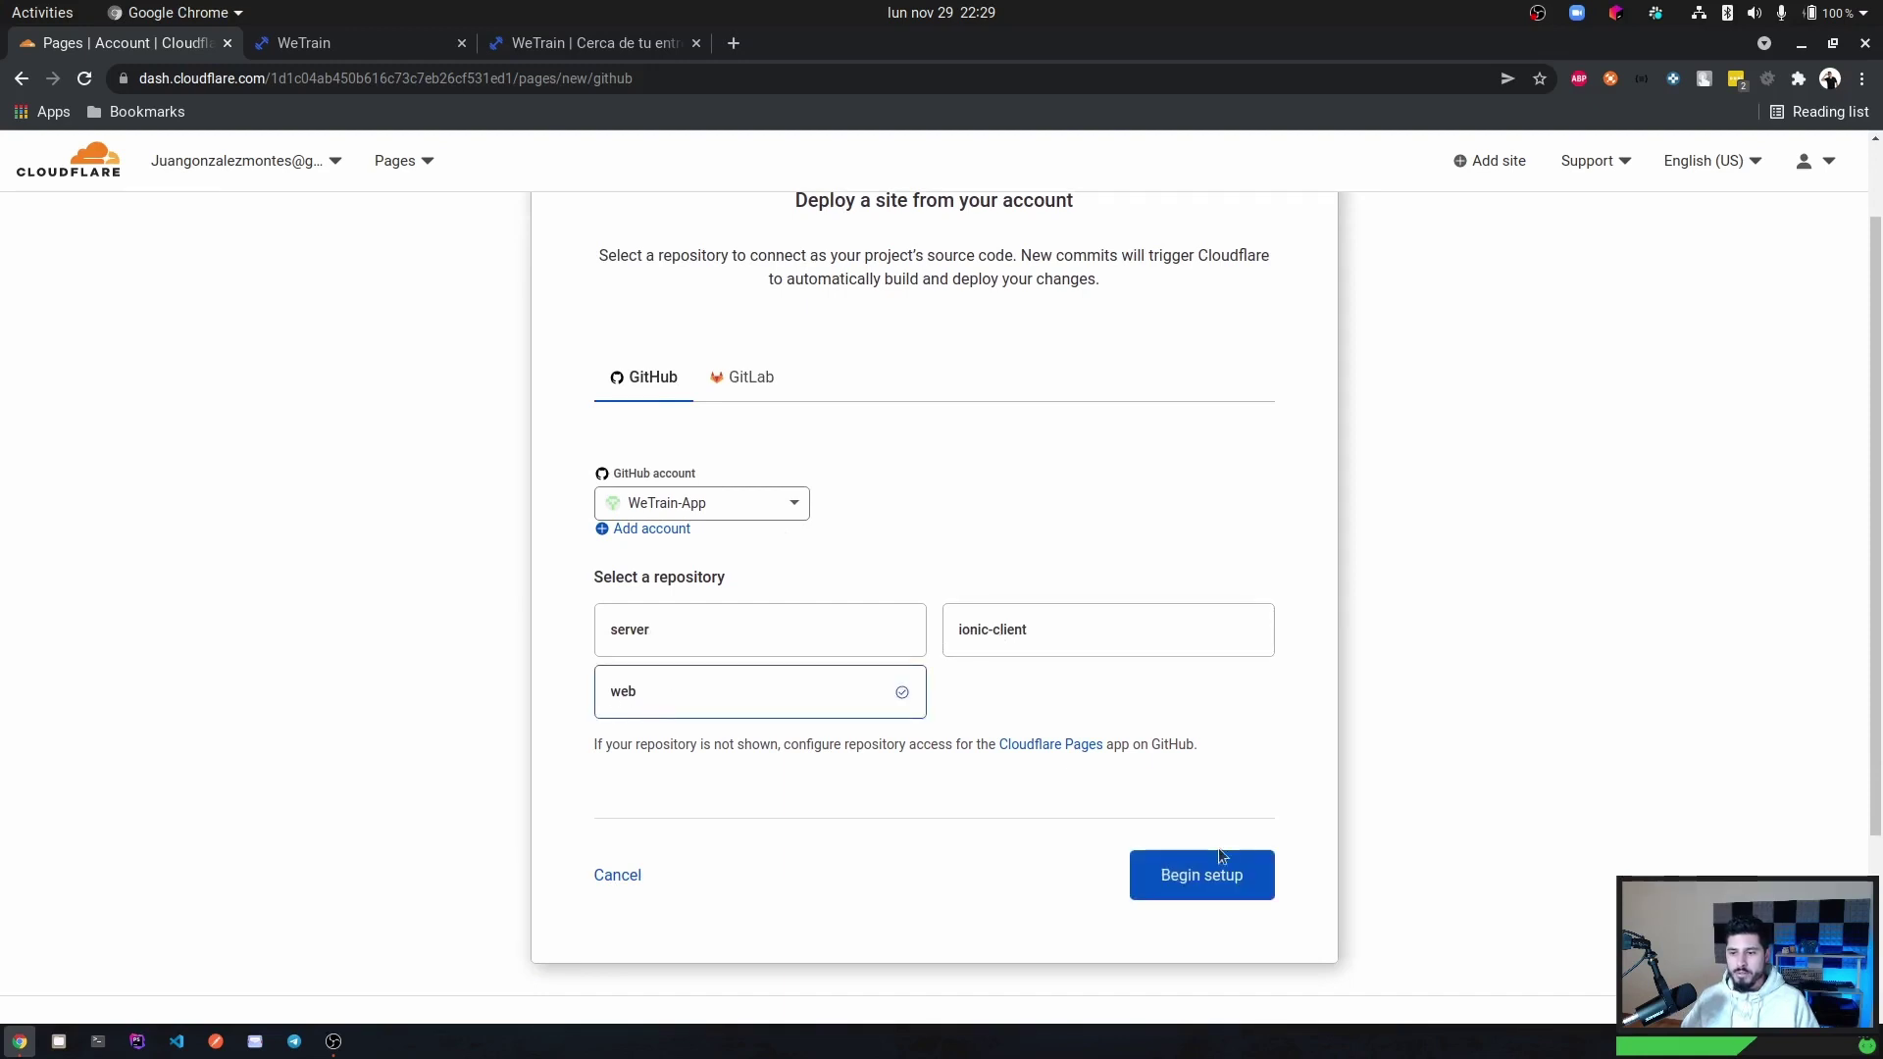
click(1202, 875)
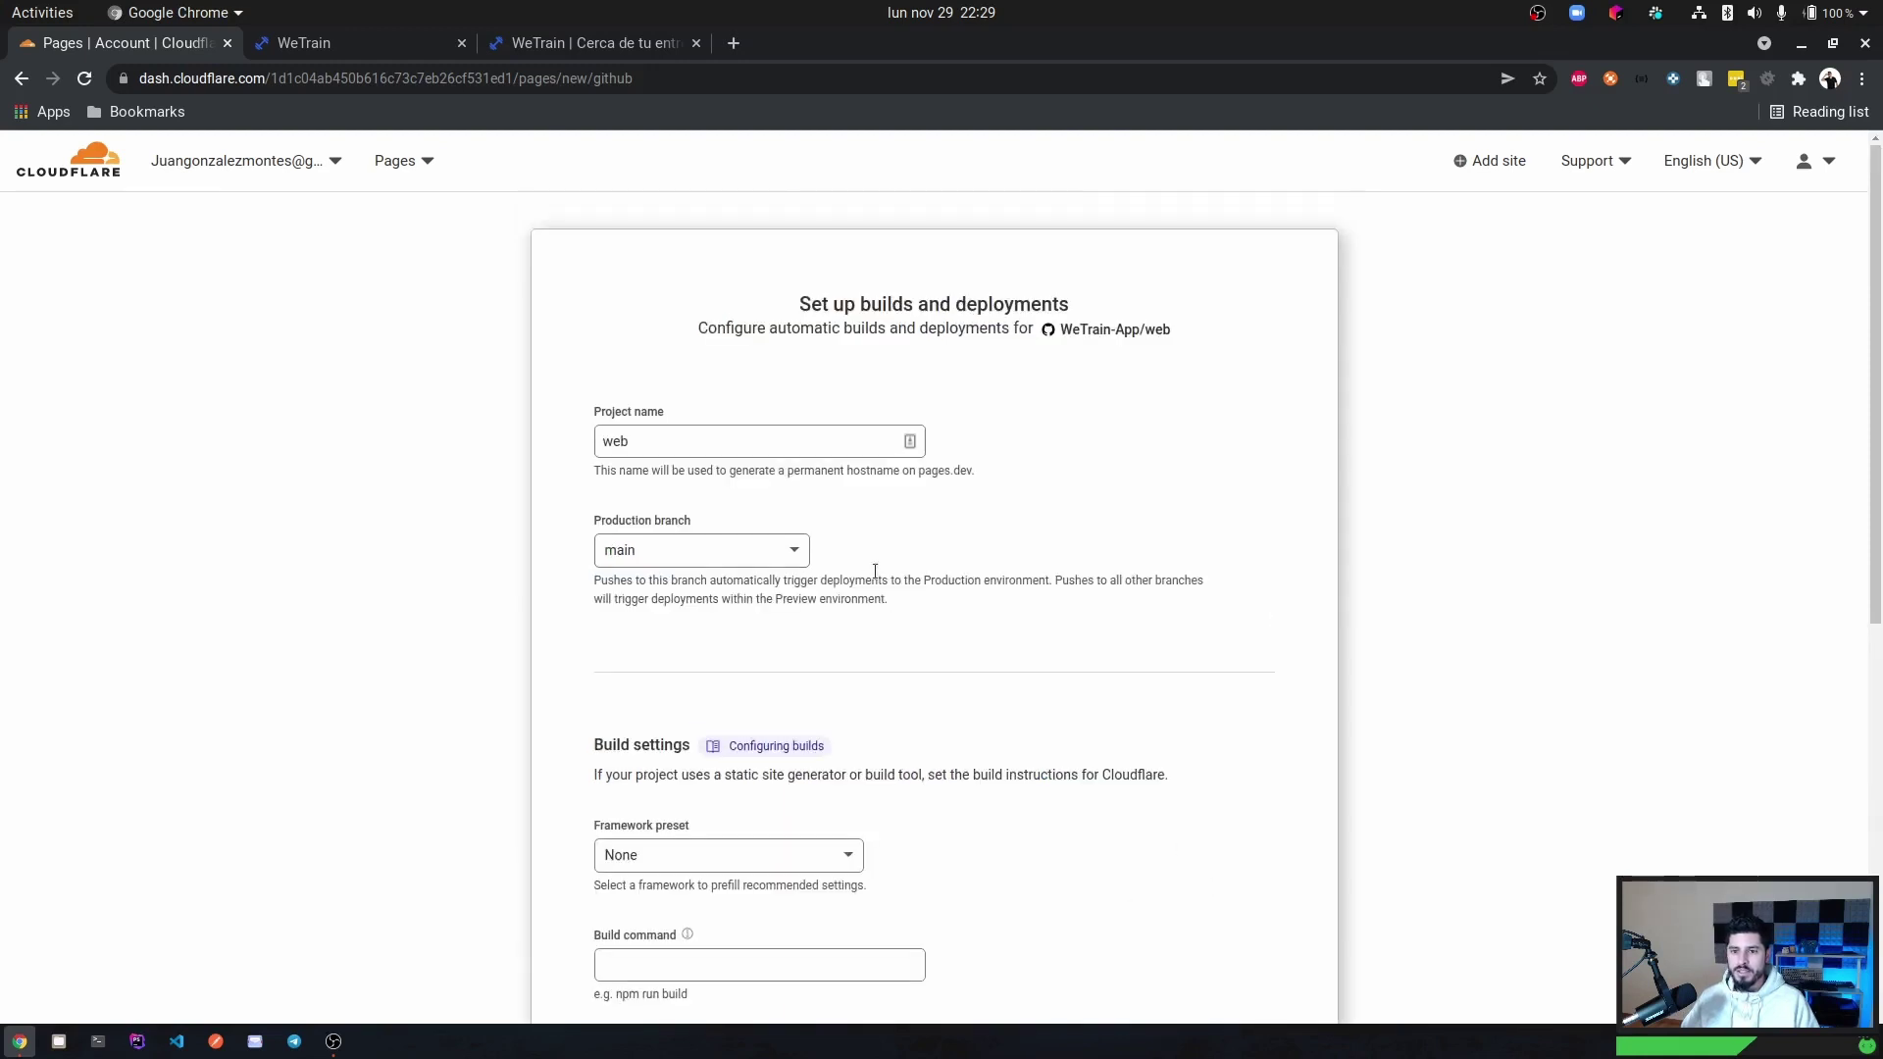
scroll(715, 428, down, 1)
click(729, 452)
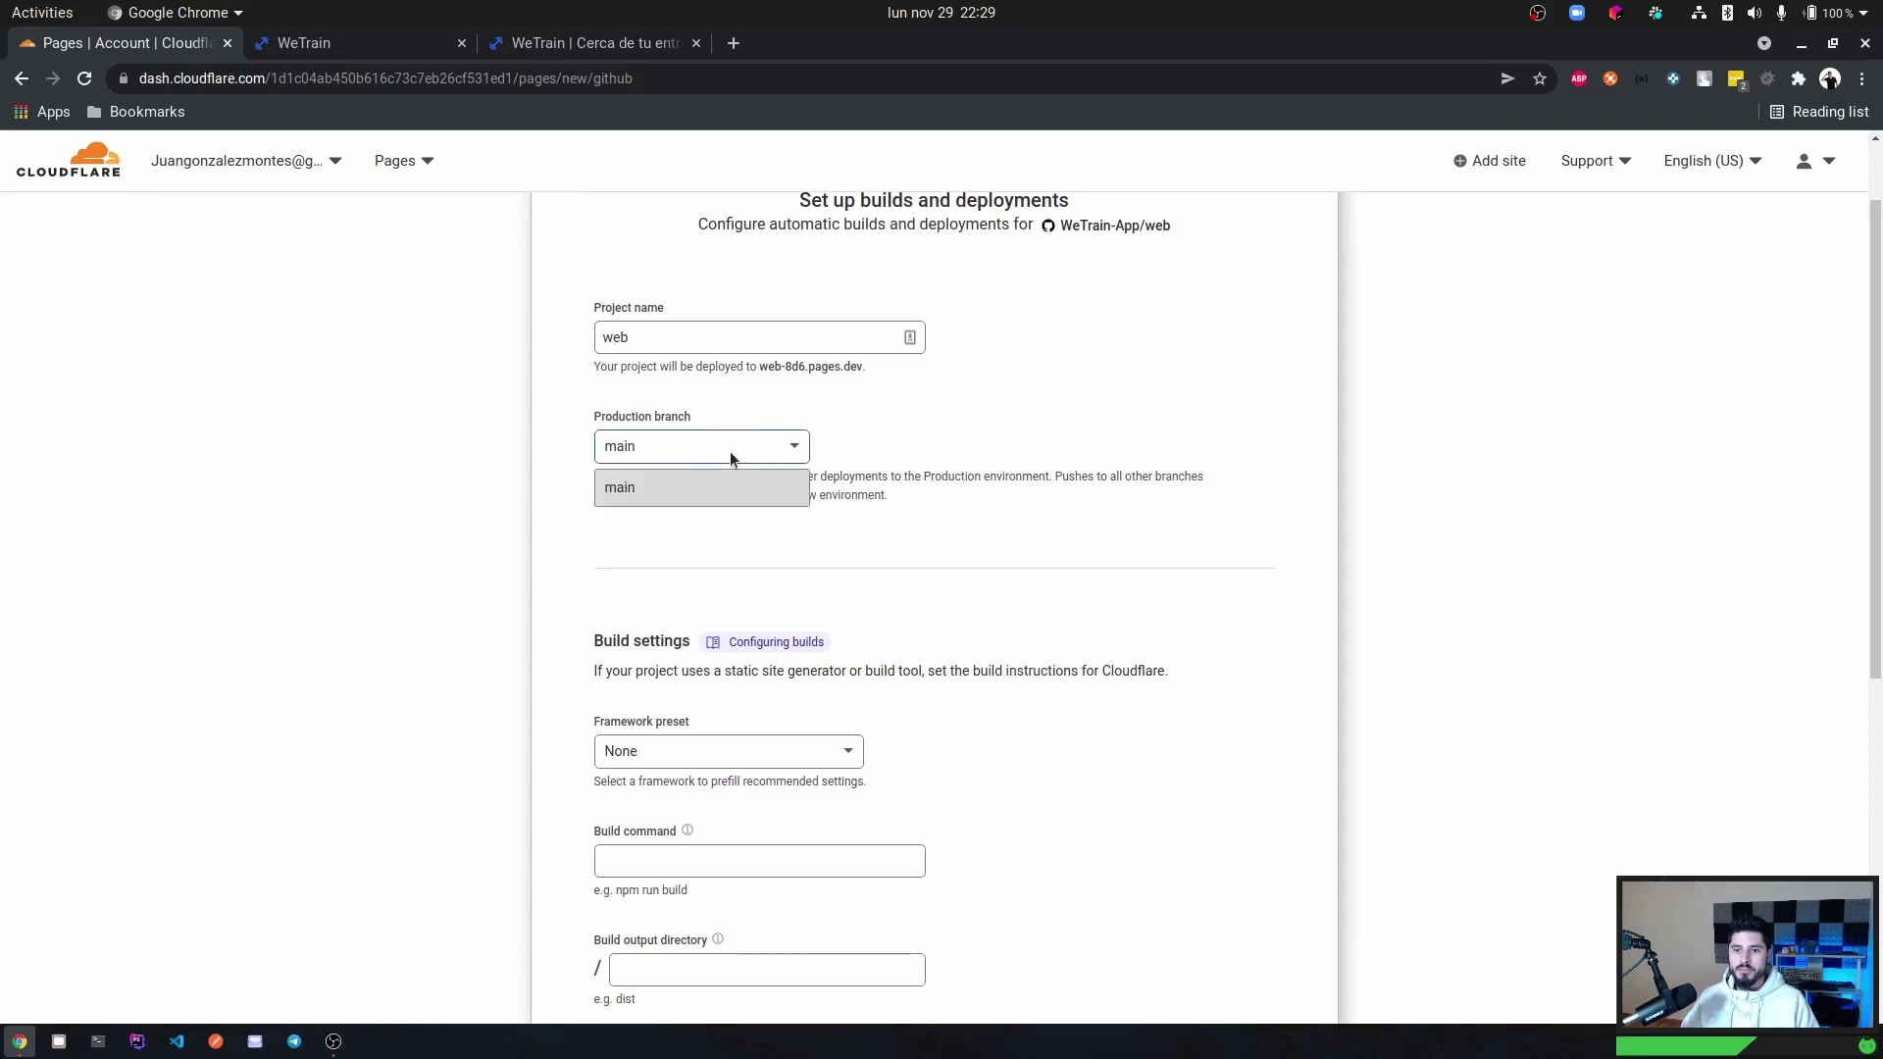
click(657, 497)
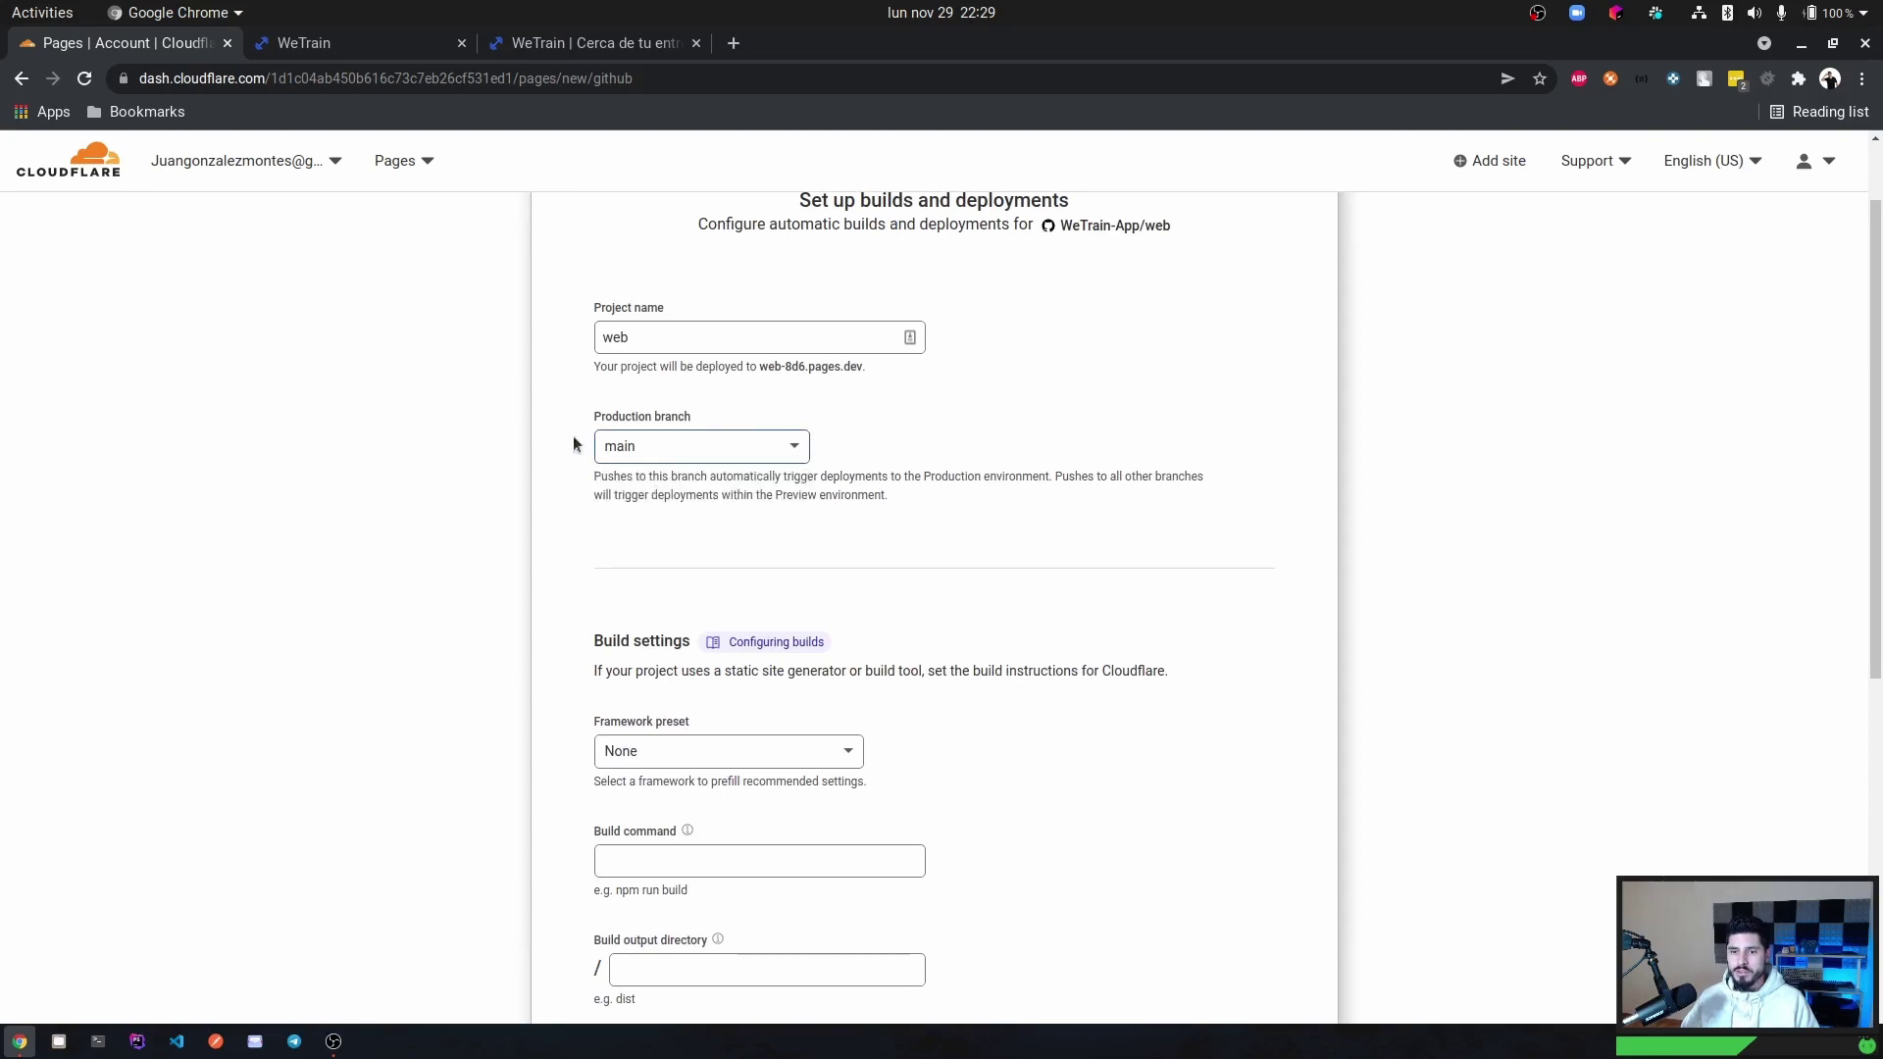
scroll(676, 465, down, 5)
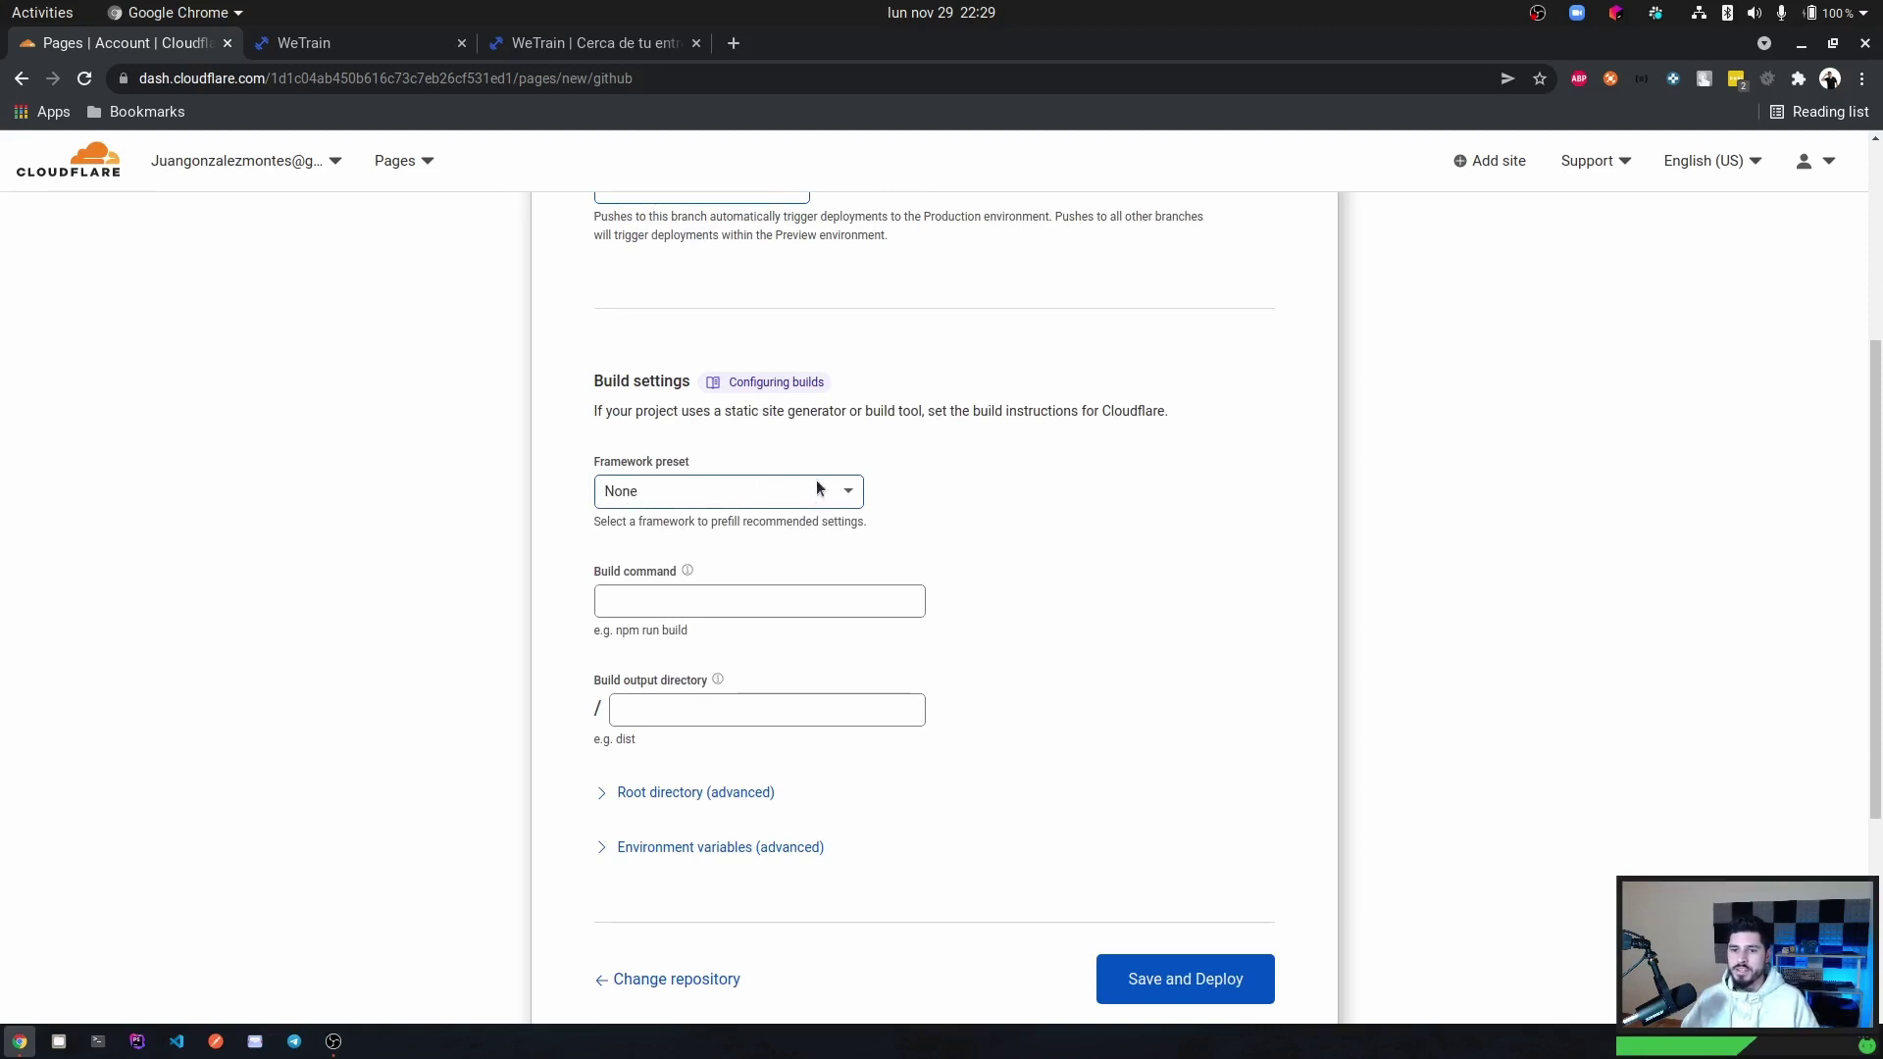
scroll(796, 480, down, 3)
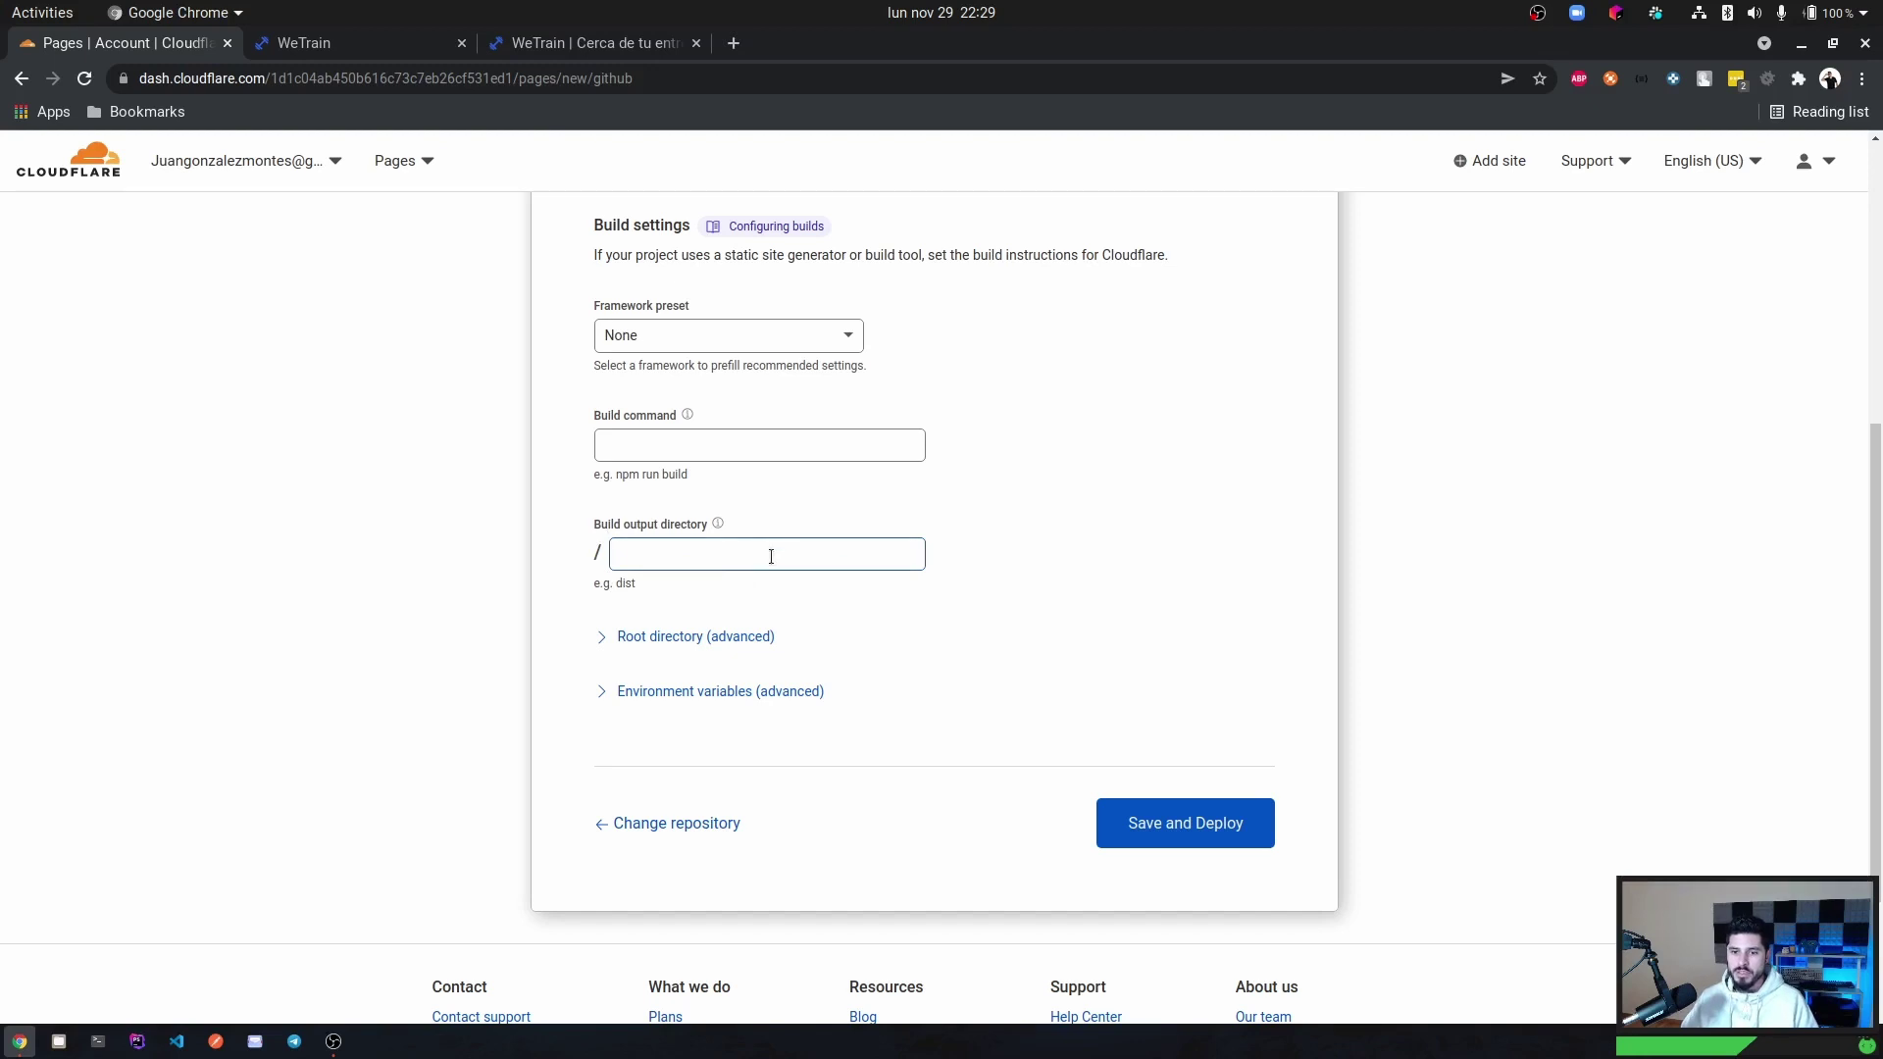
Save and deploy the web project, building it to web-8d6.pages.dev.
click(1161, 824)
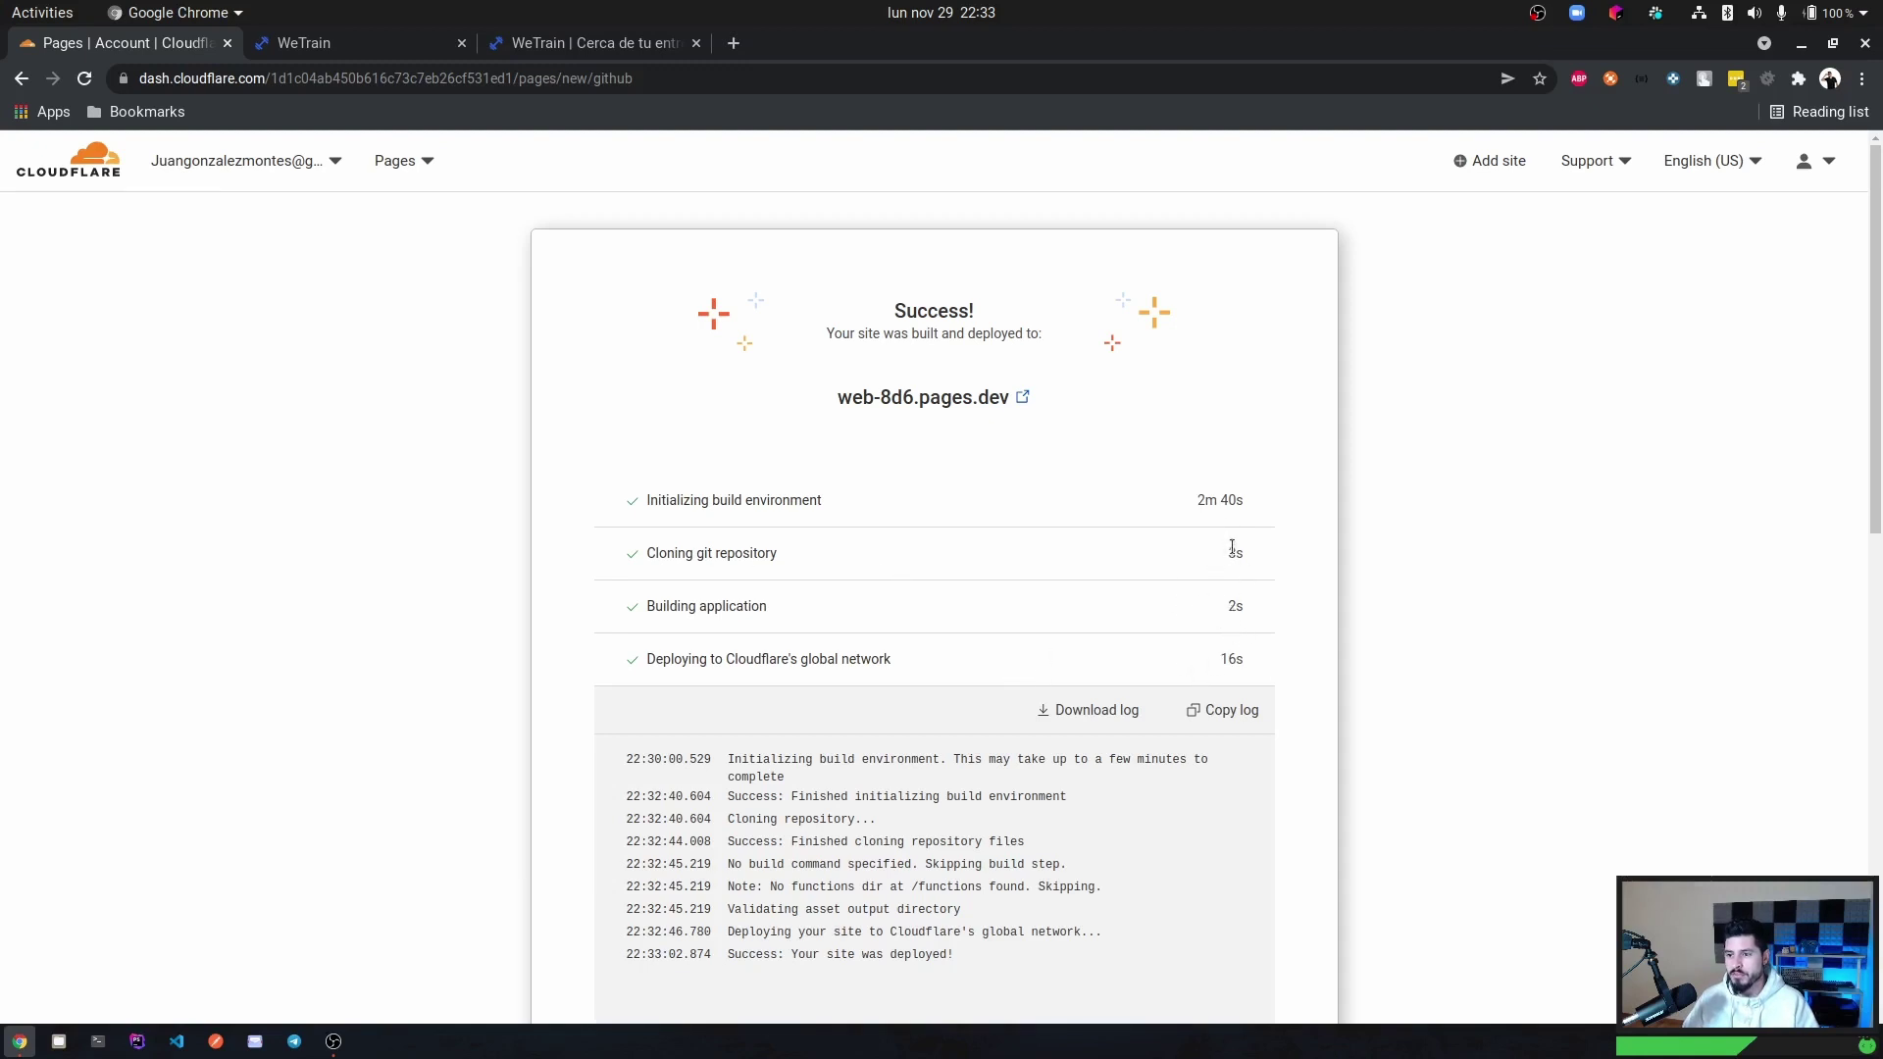
Open web-8d6.pages.dev and compare it against the live wetrain.pro site.
click(929, 406)
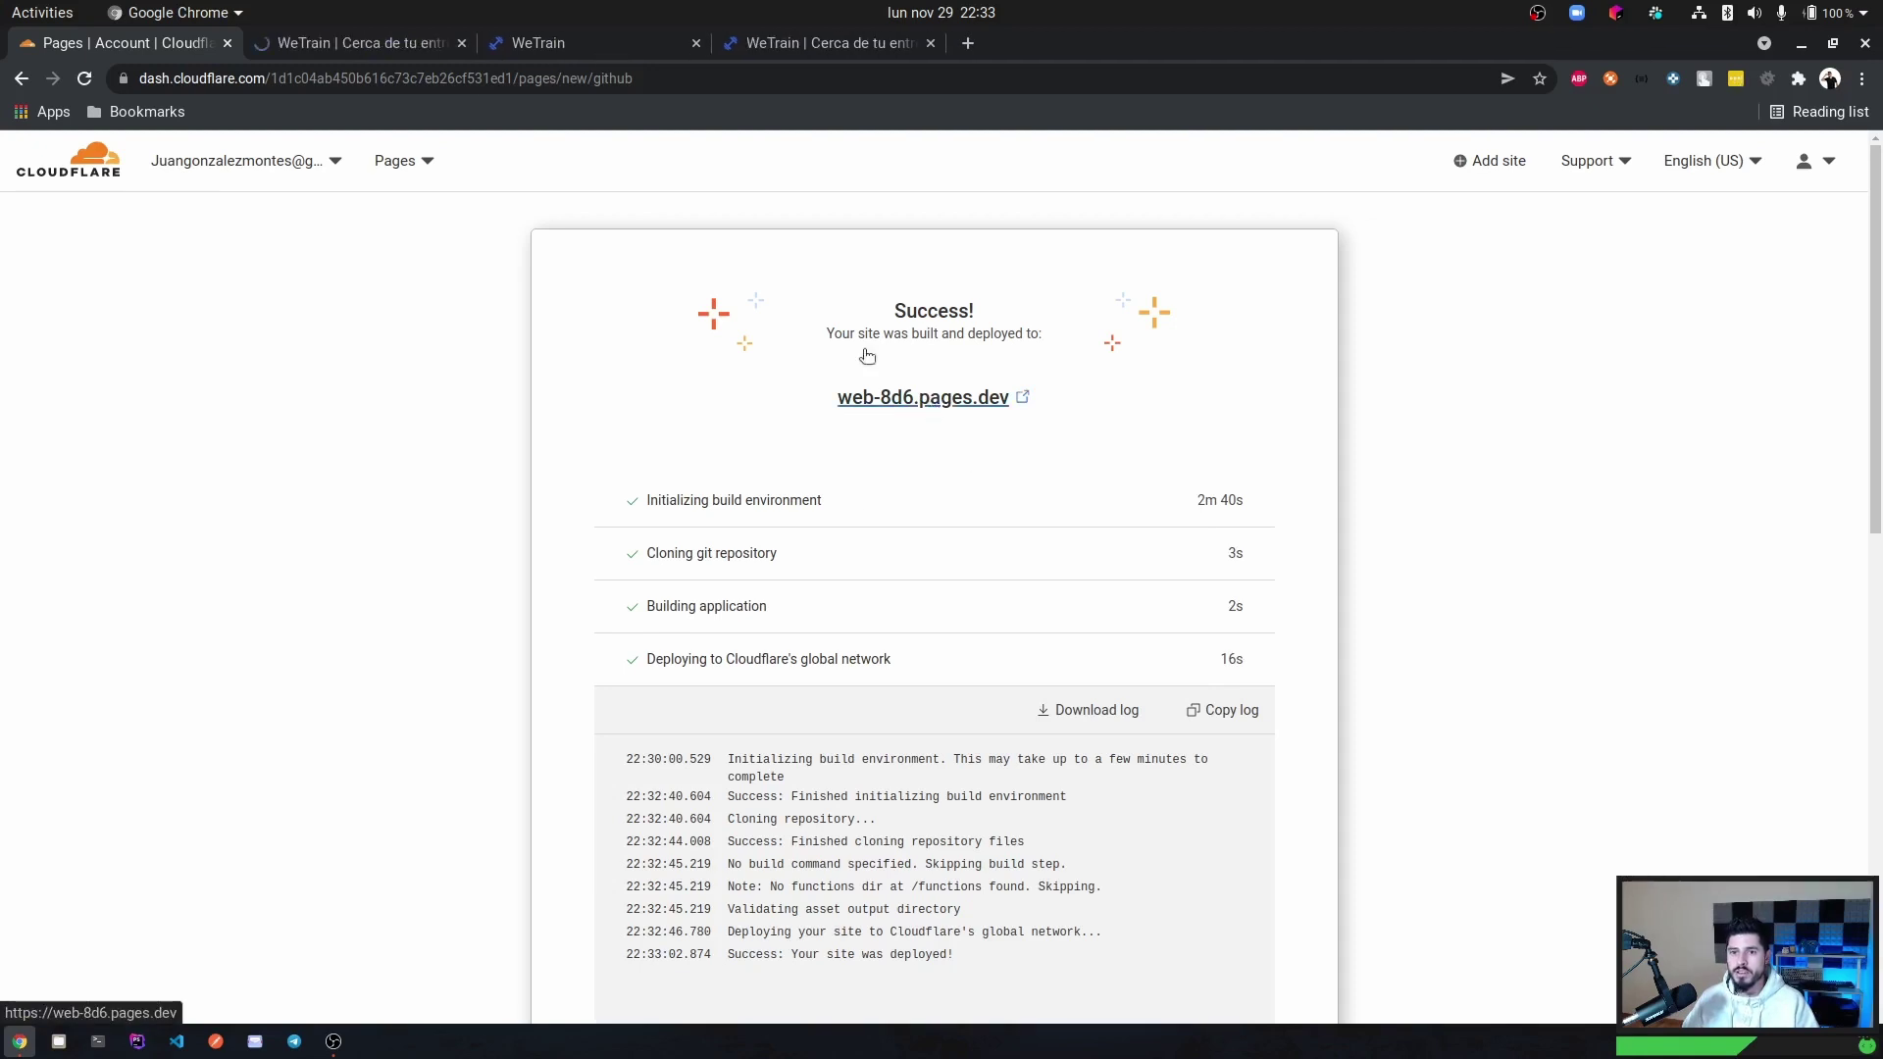
click(379, 49)
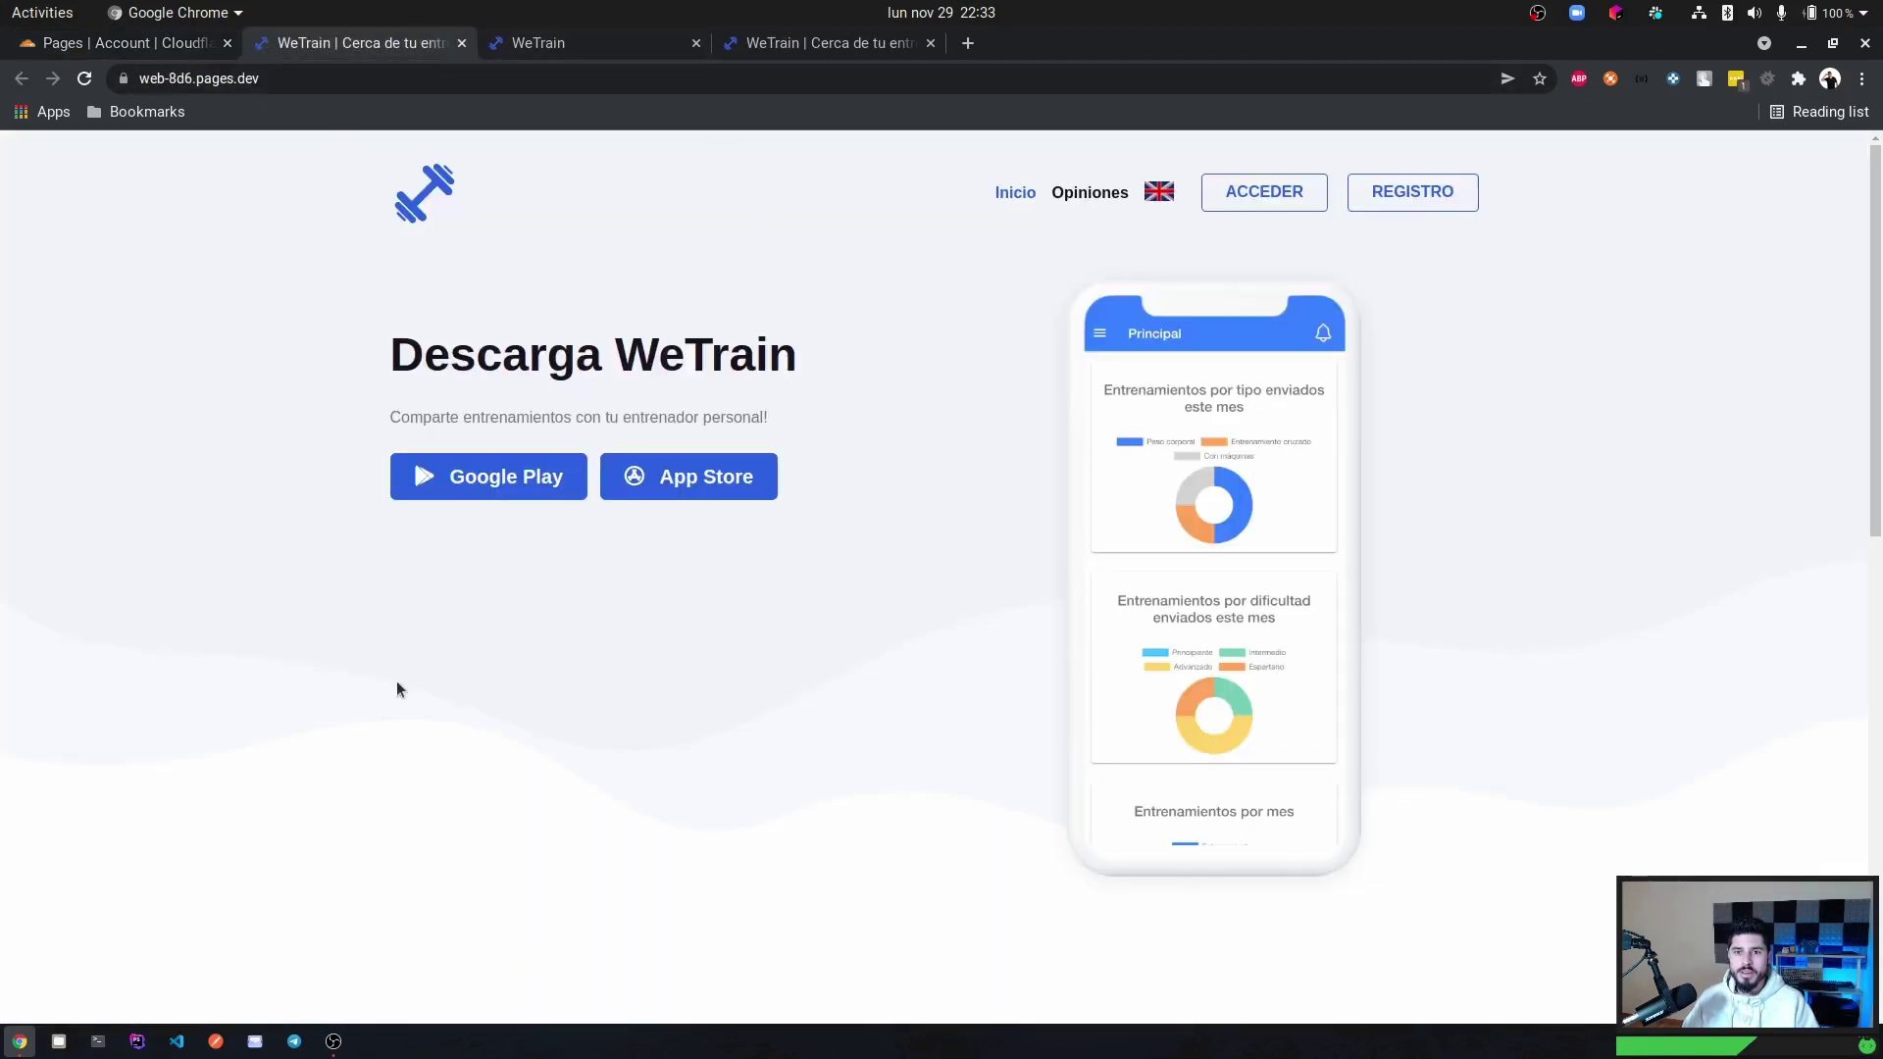
drag(814, 43, 528, 60)
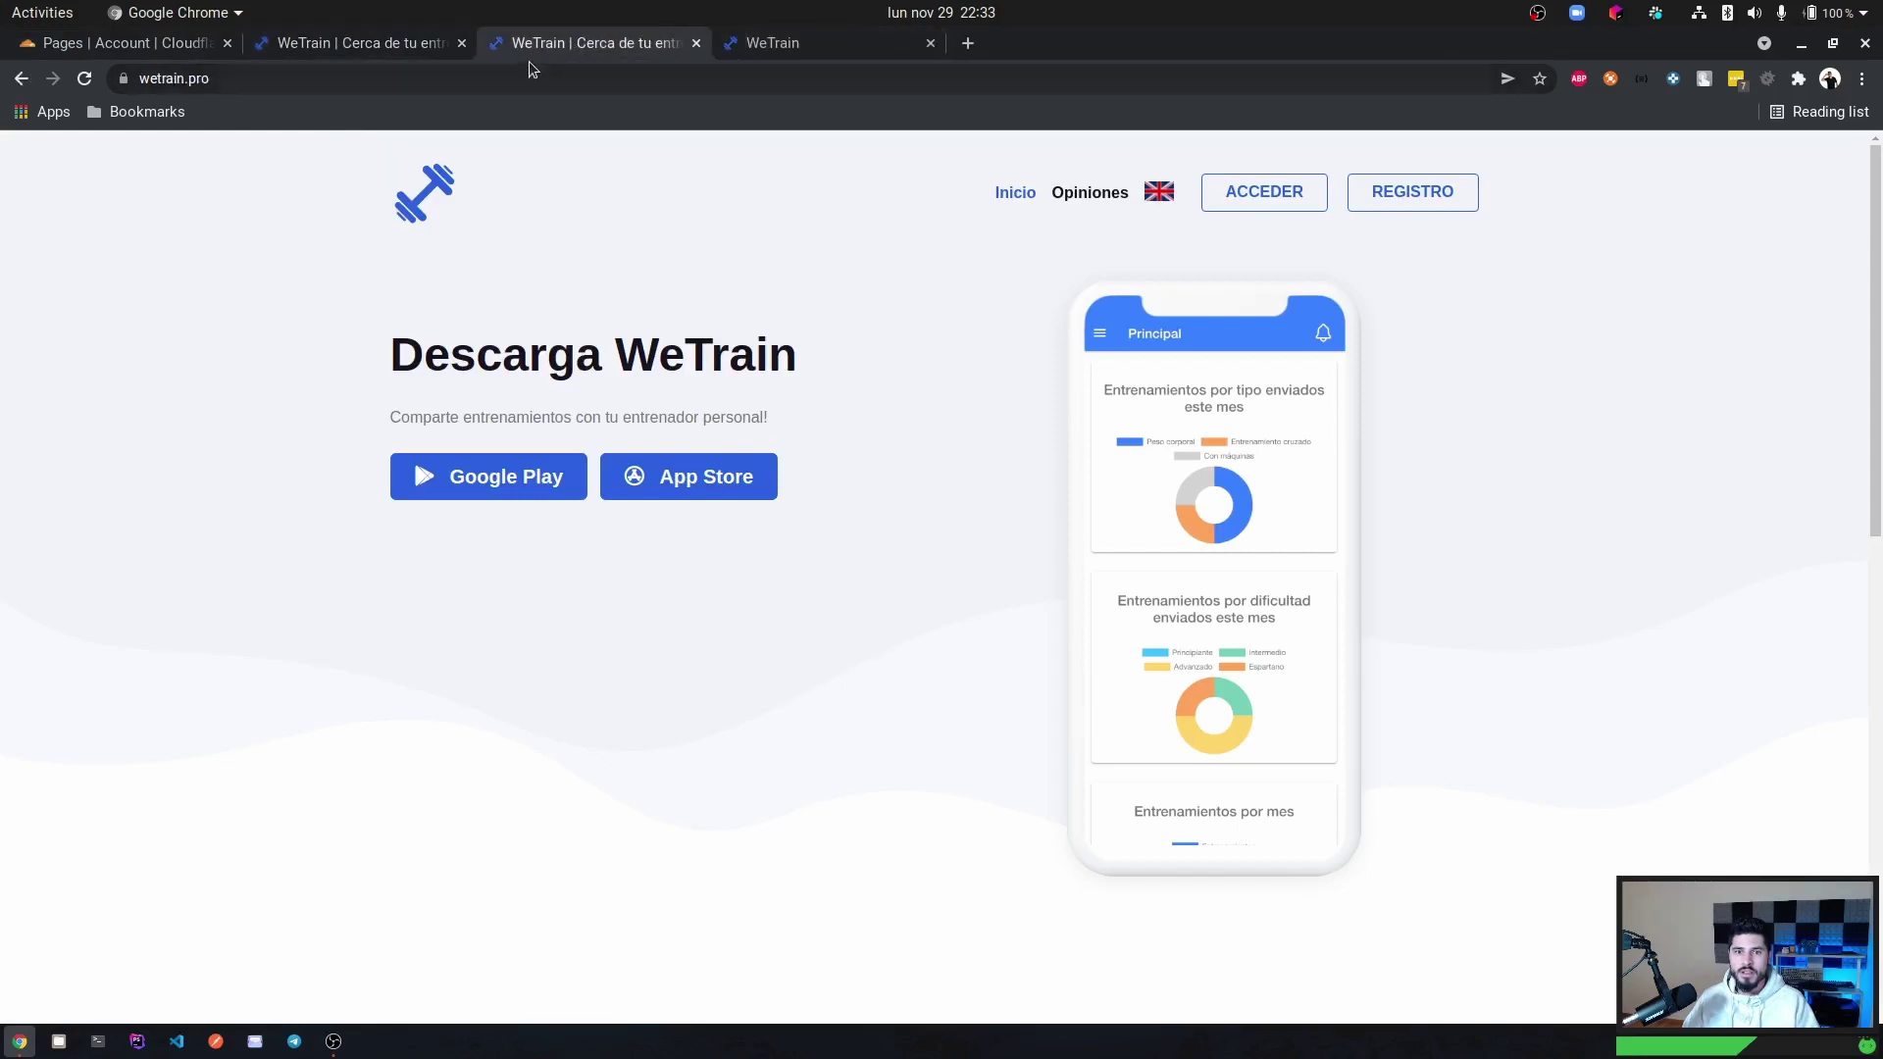
click(524, 81)
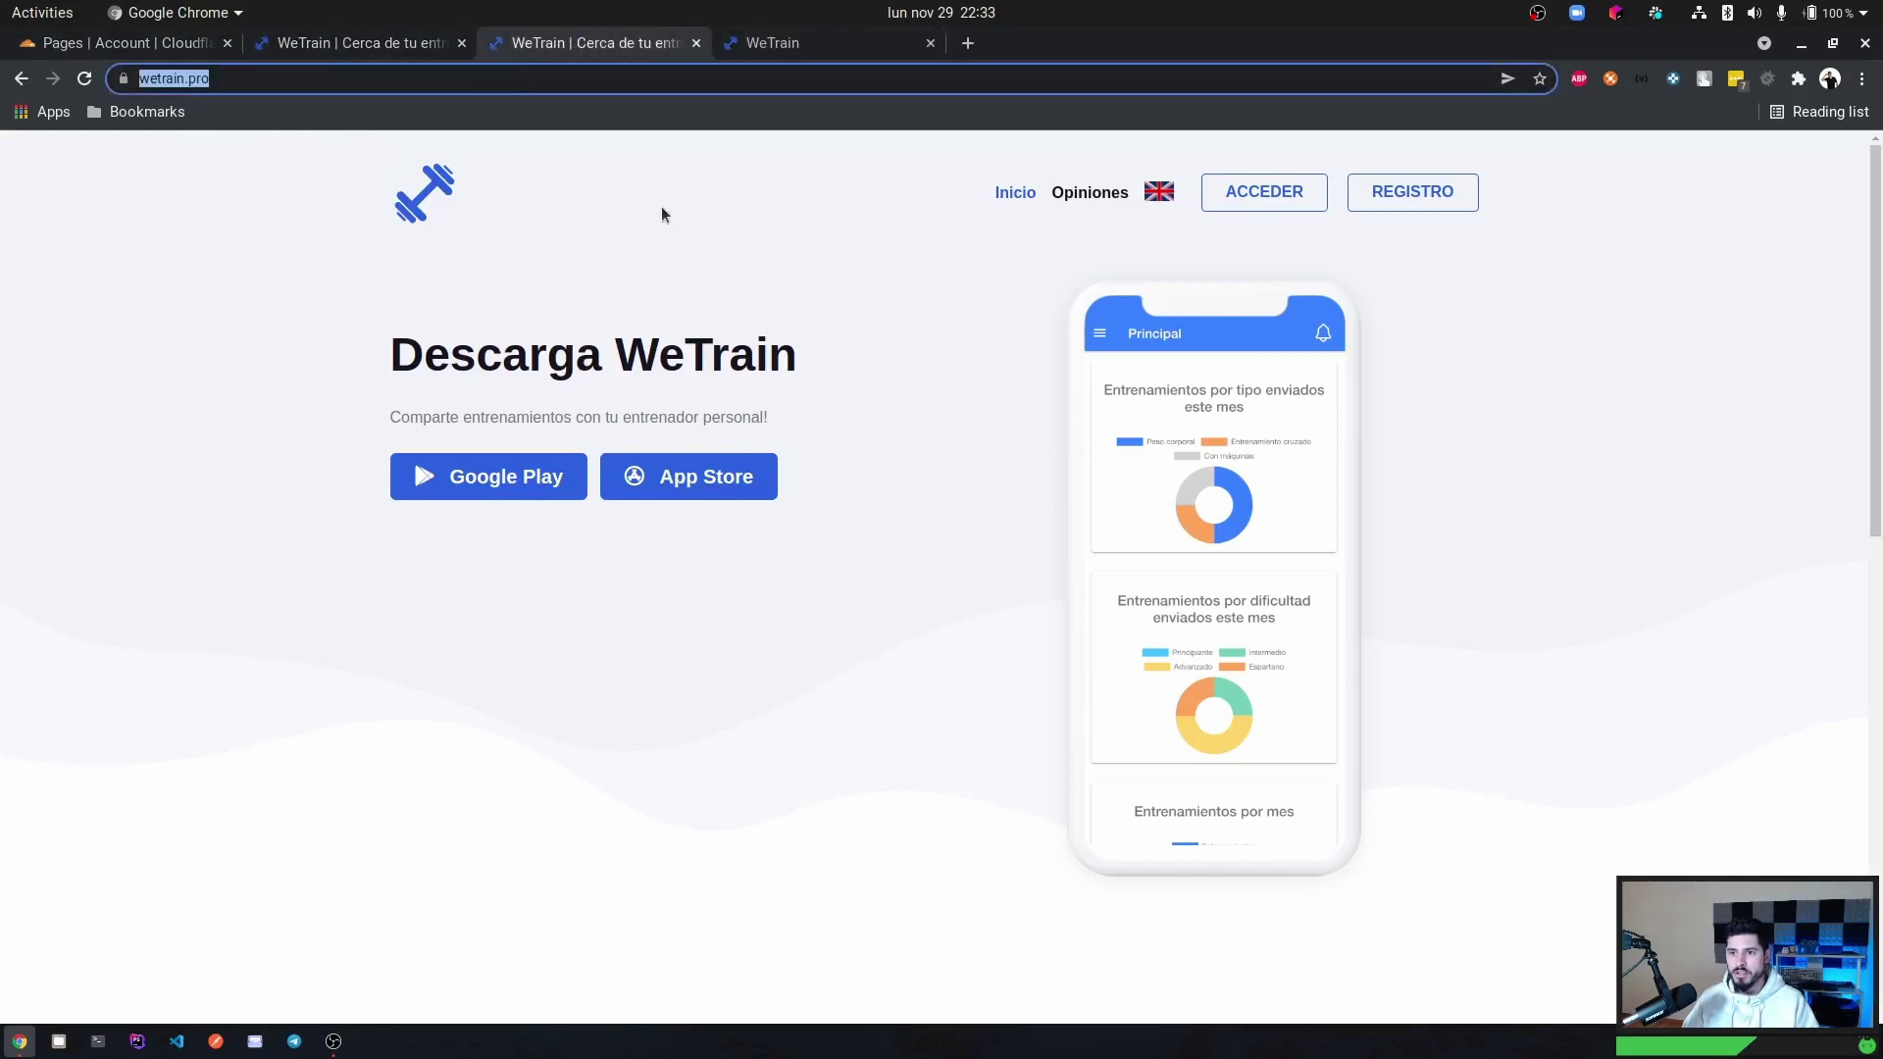
click(380, 38)
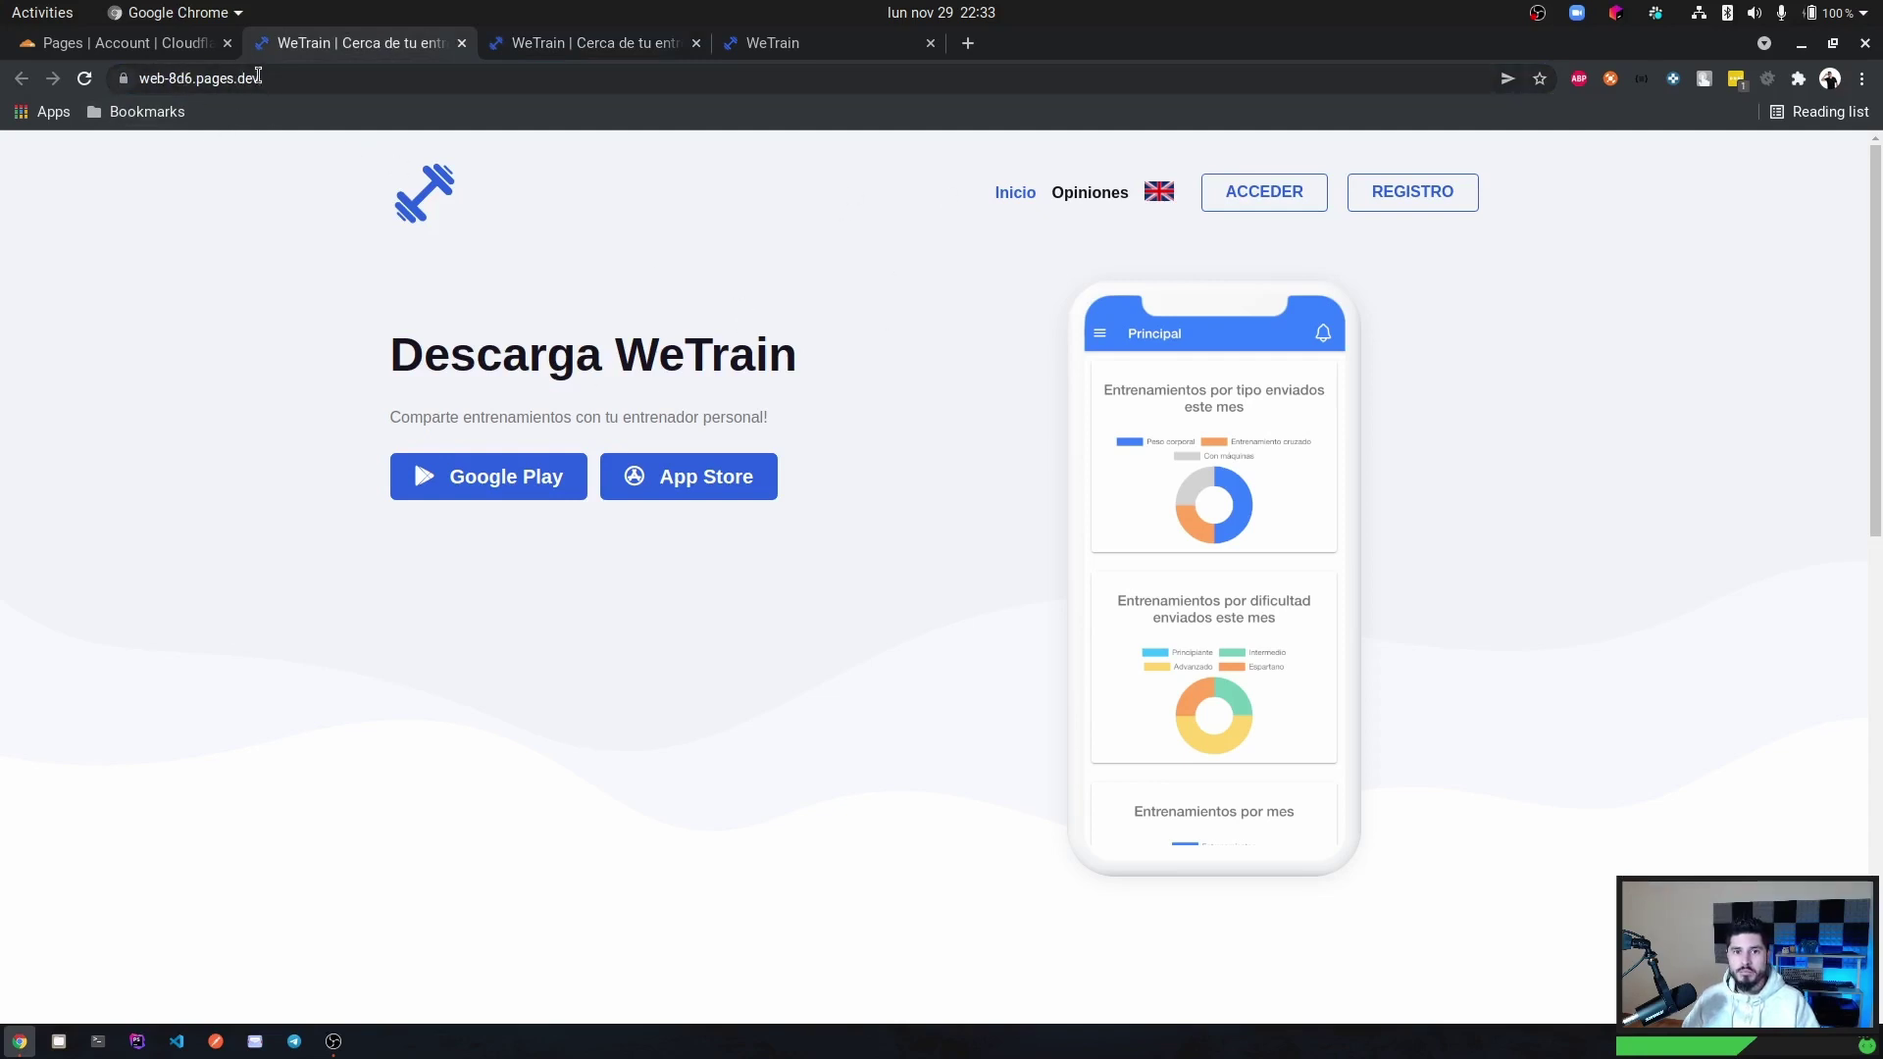
click(538, 49)
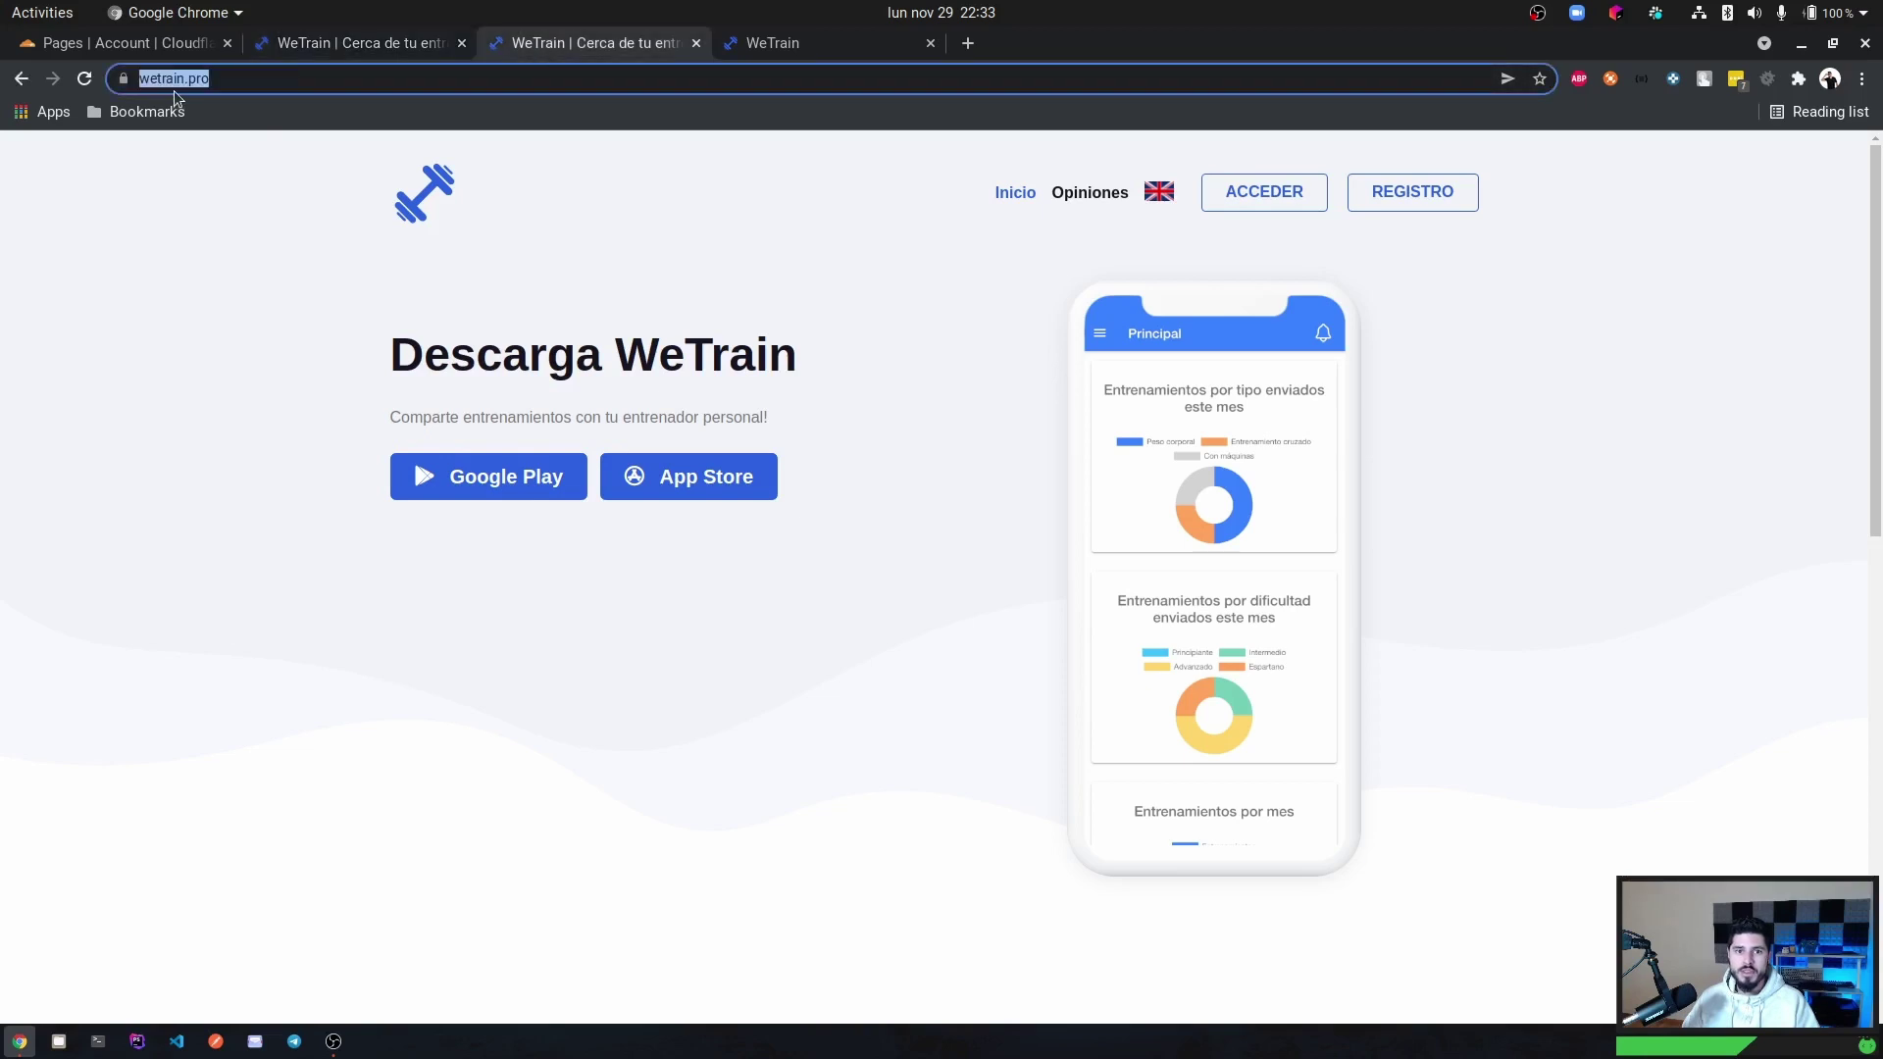
click(325, 49)
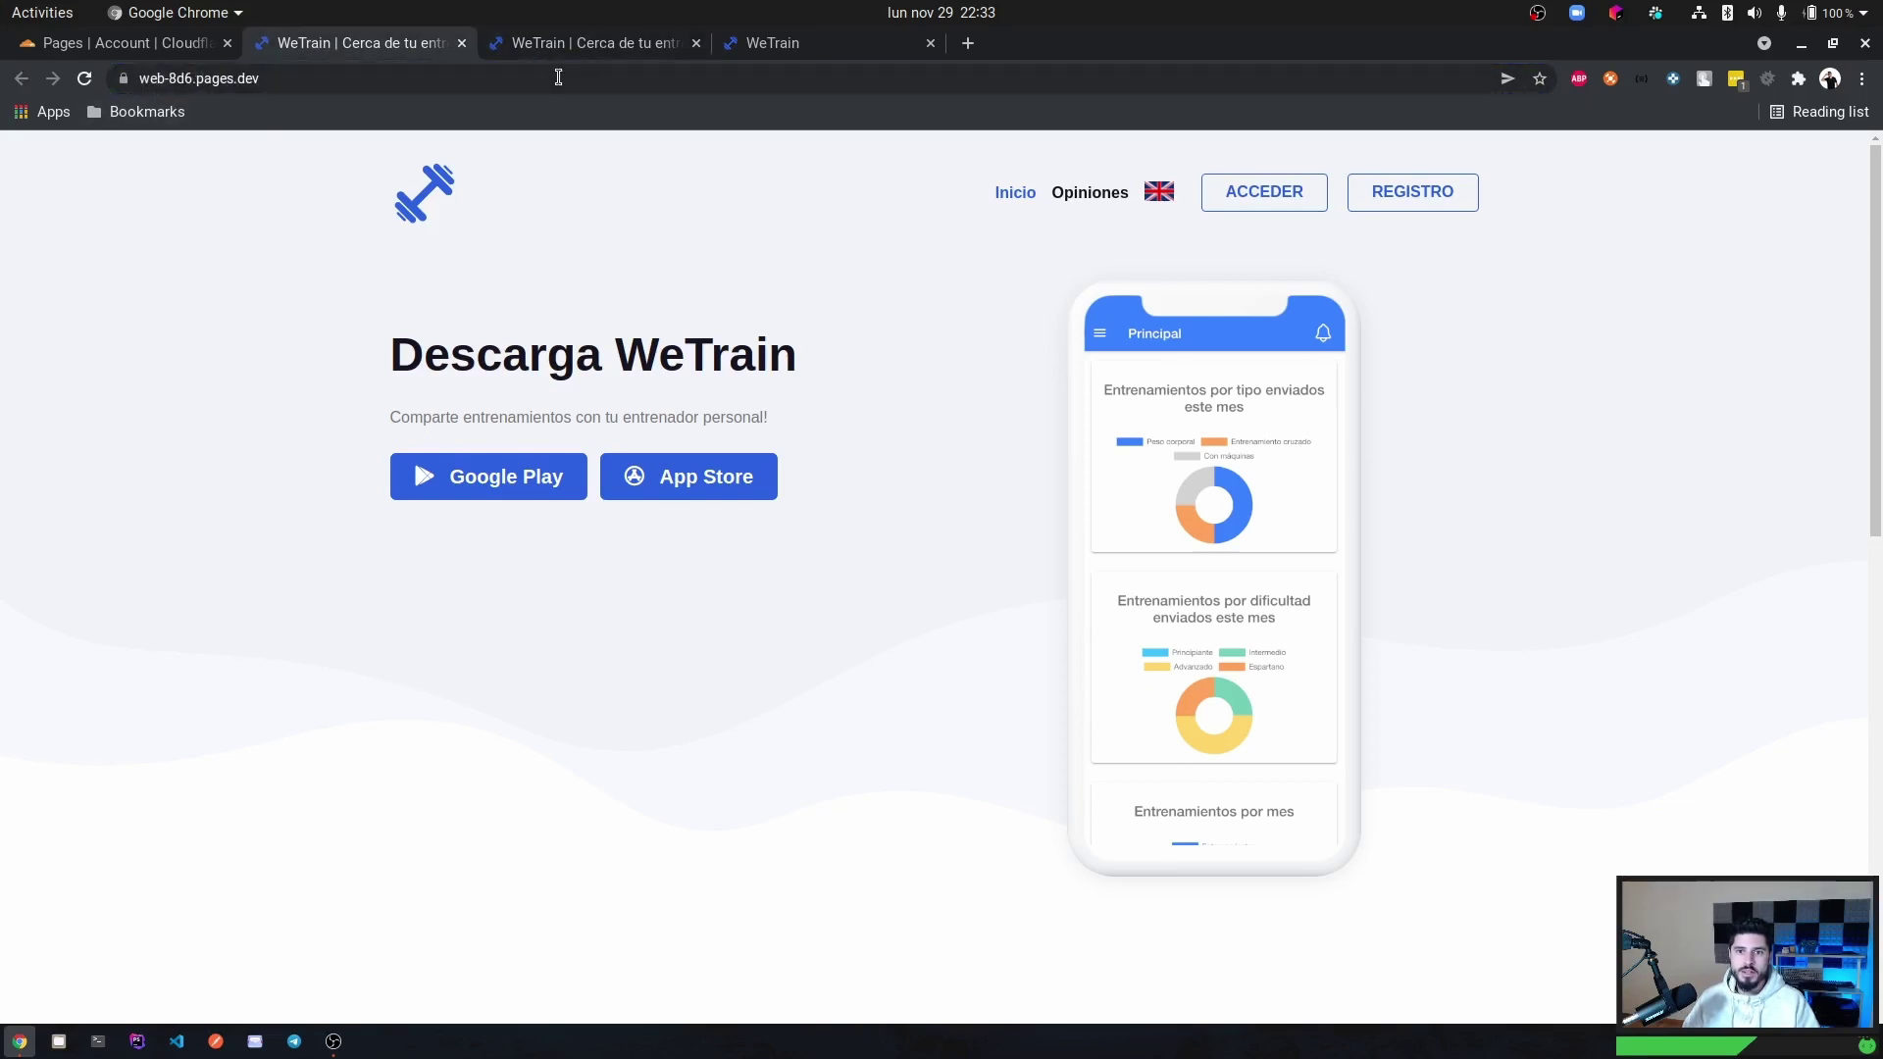
Return to the Cloudflare deploy results and continue to the web project page.
click(171, 41)
scroll(663, 540, down, 4)
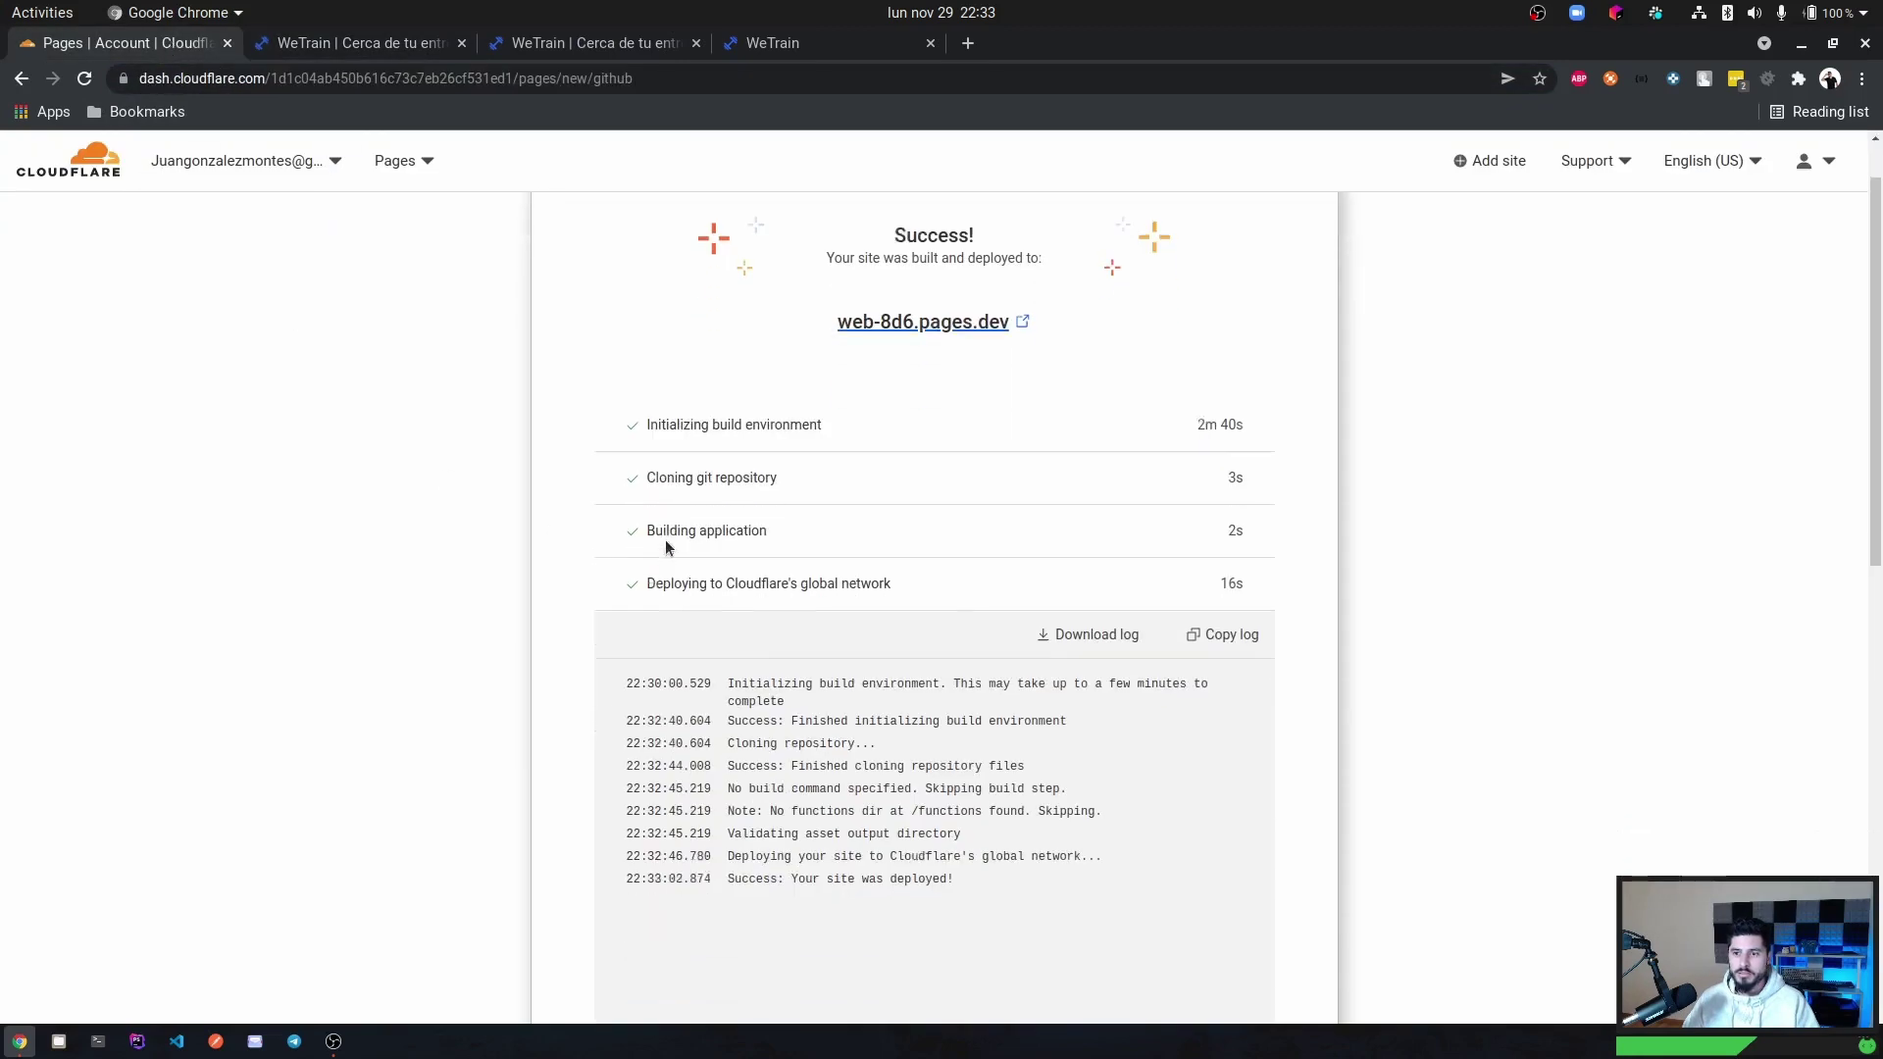
scroll(792, 663, down, 5)
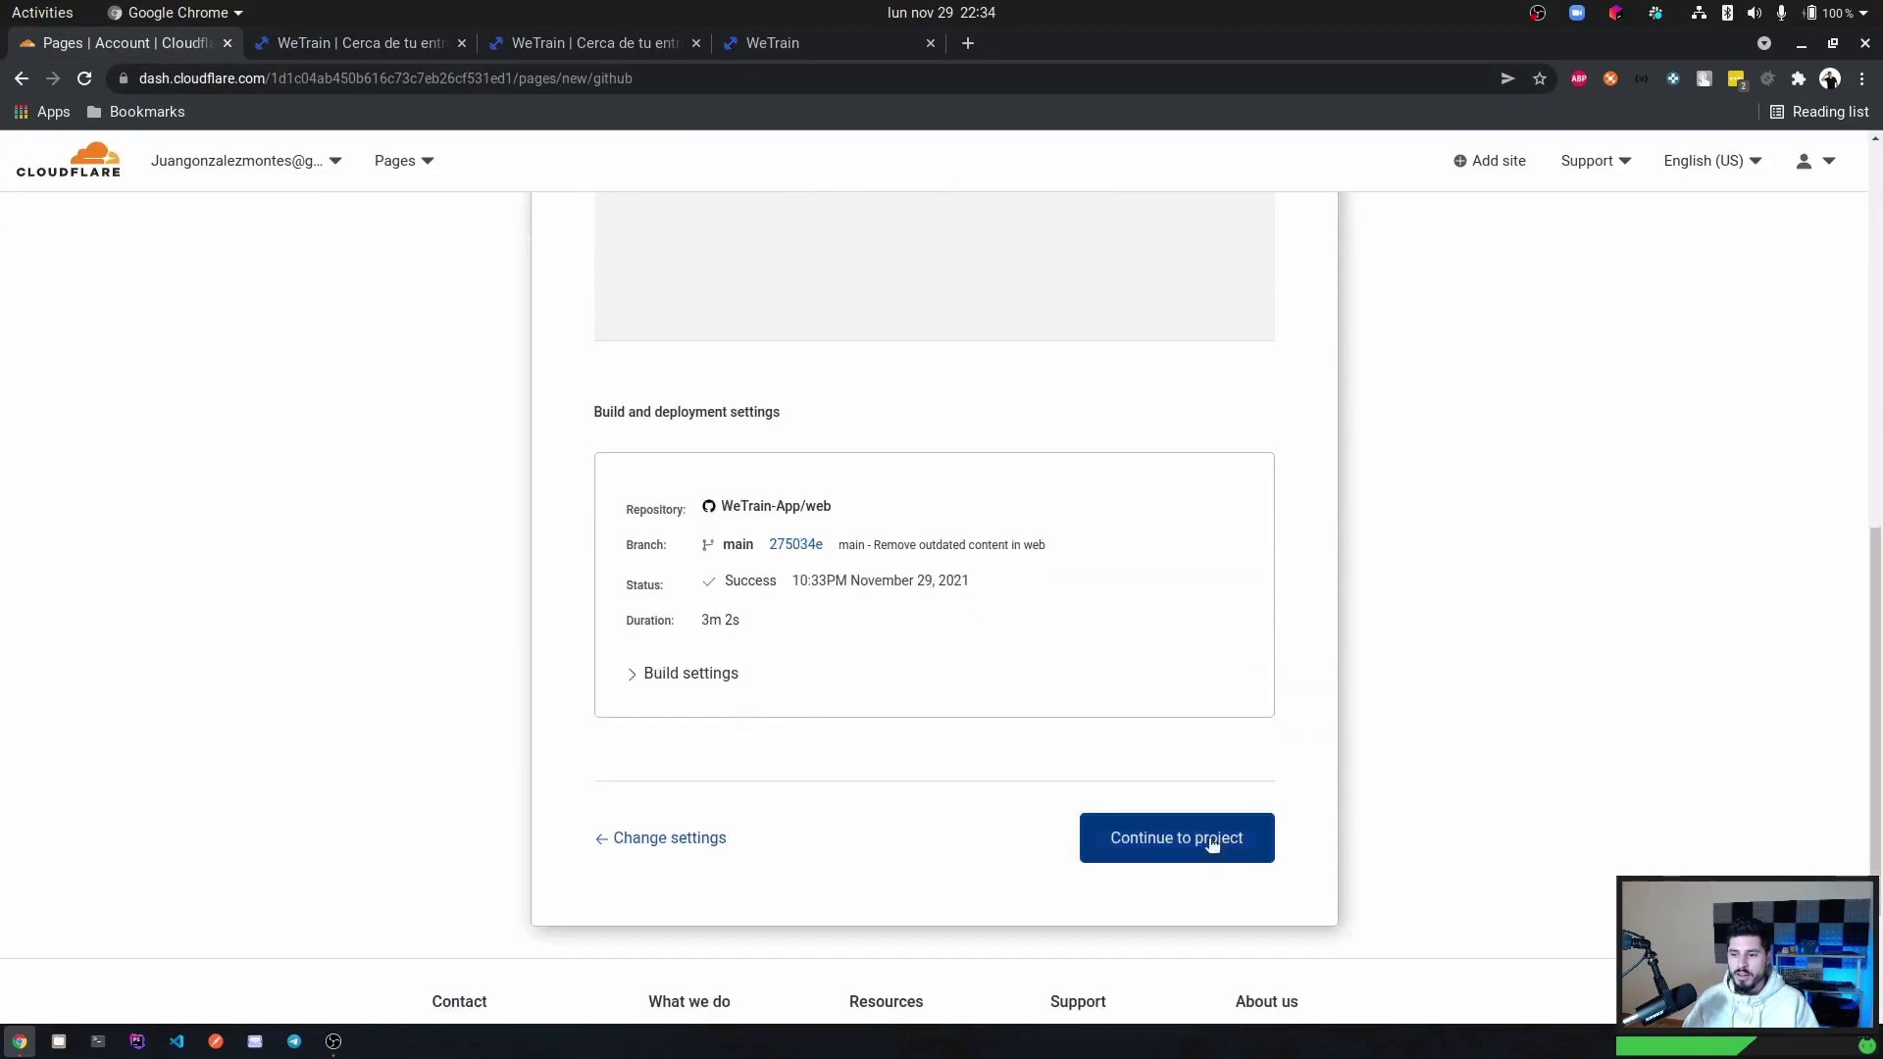
click(1206, 840)
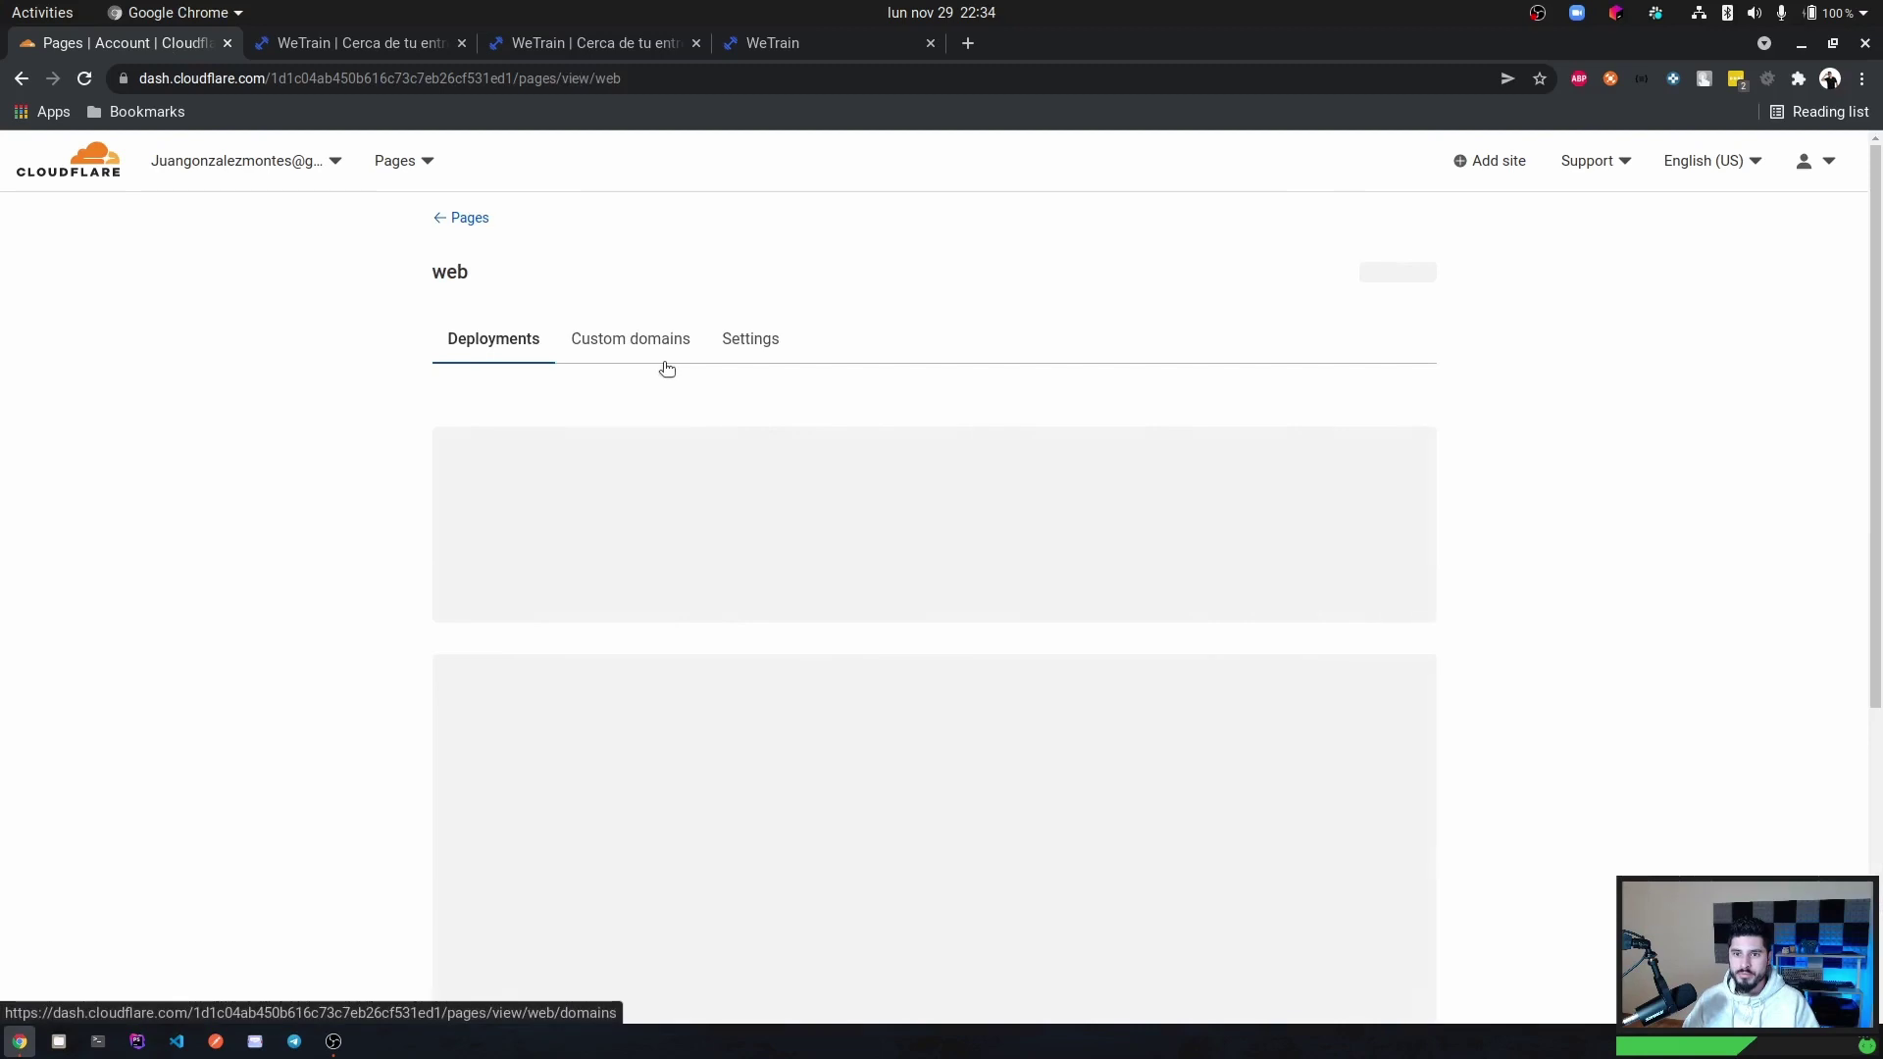
Add main.wetrain.pro as a custom domain for the web project.
click(640, 342)
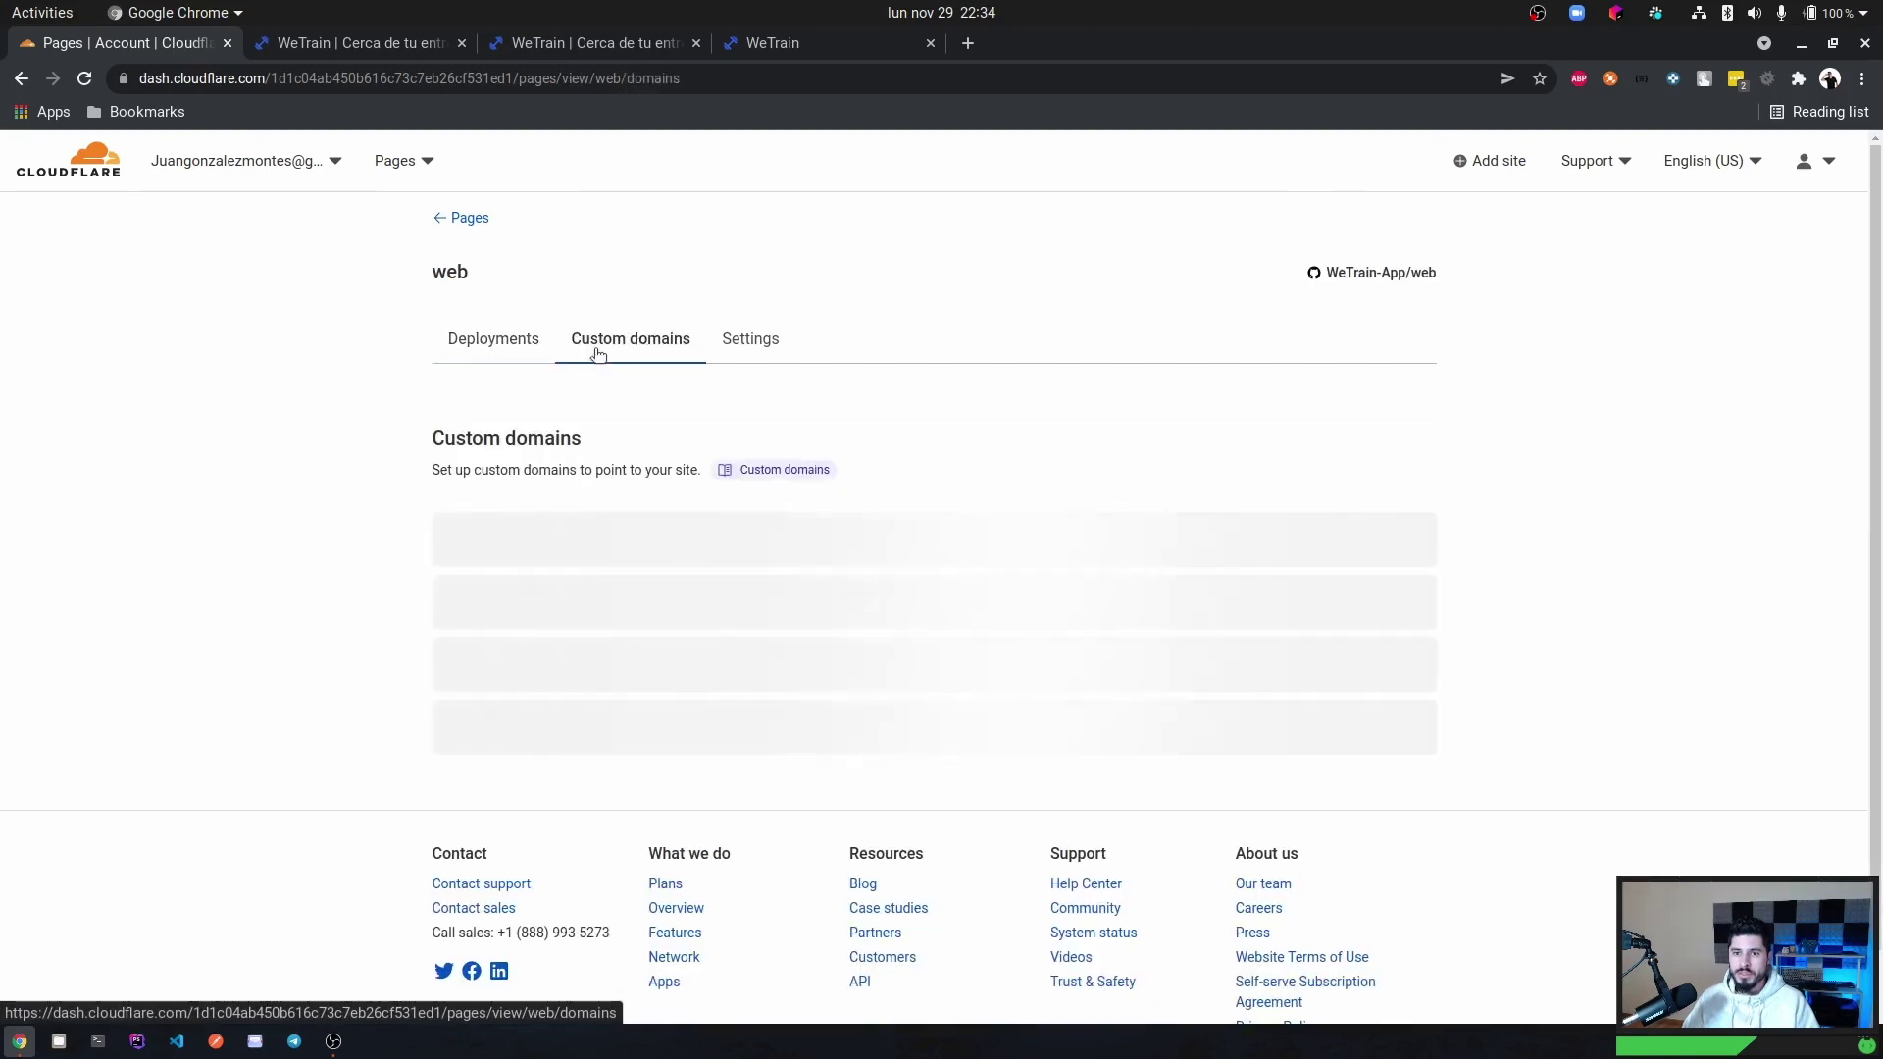
click(689, 696)
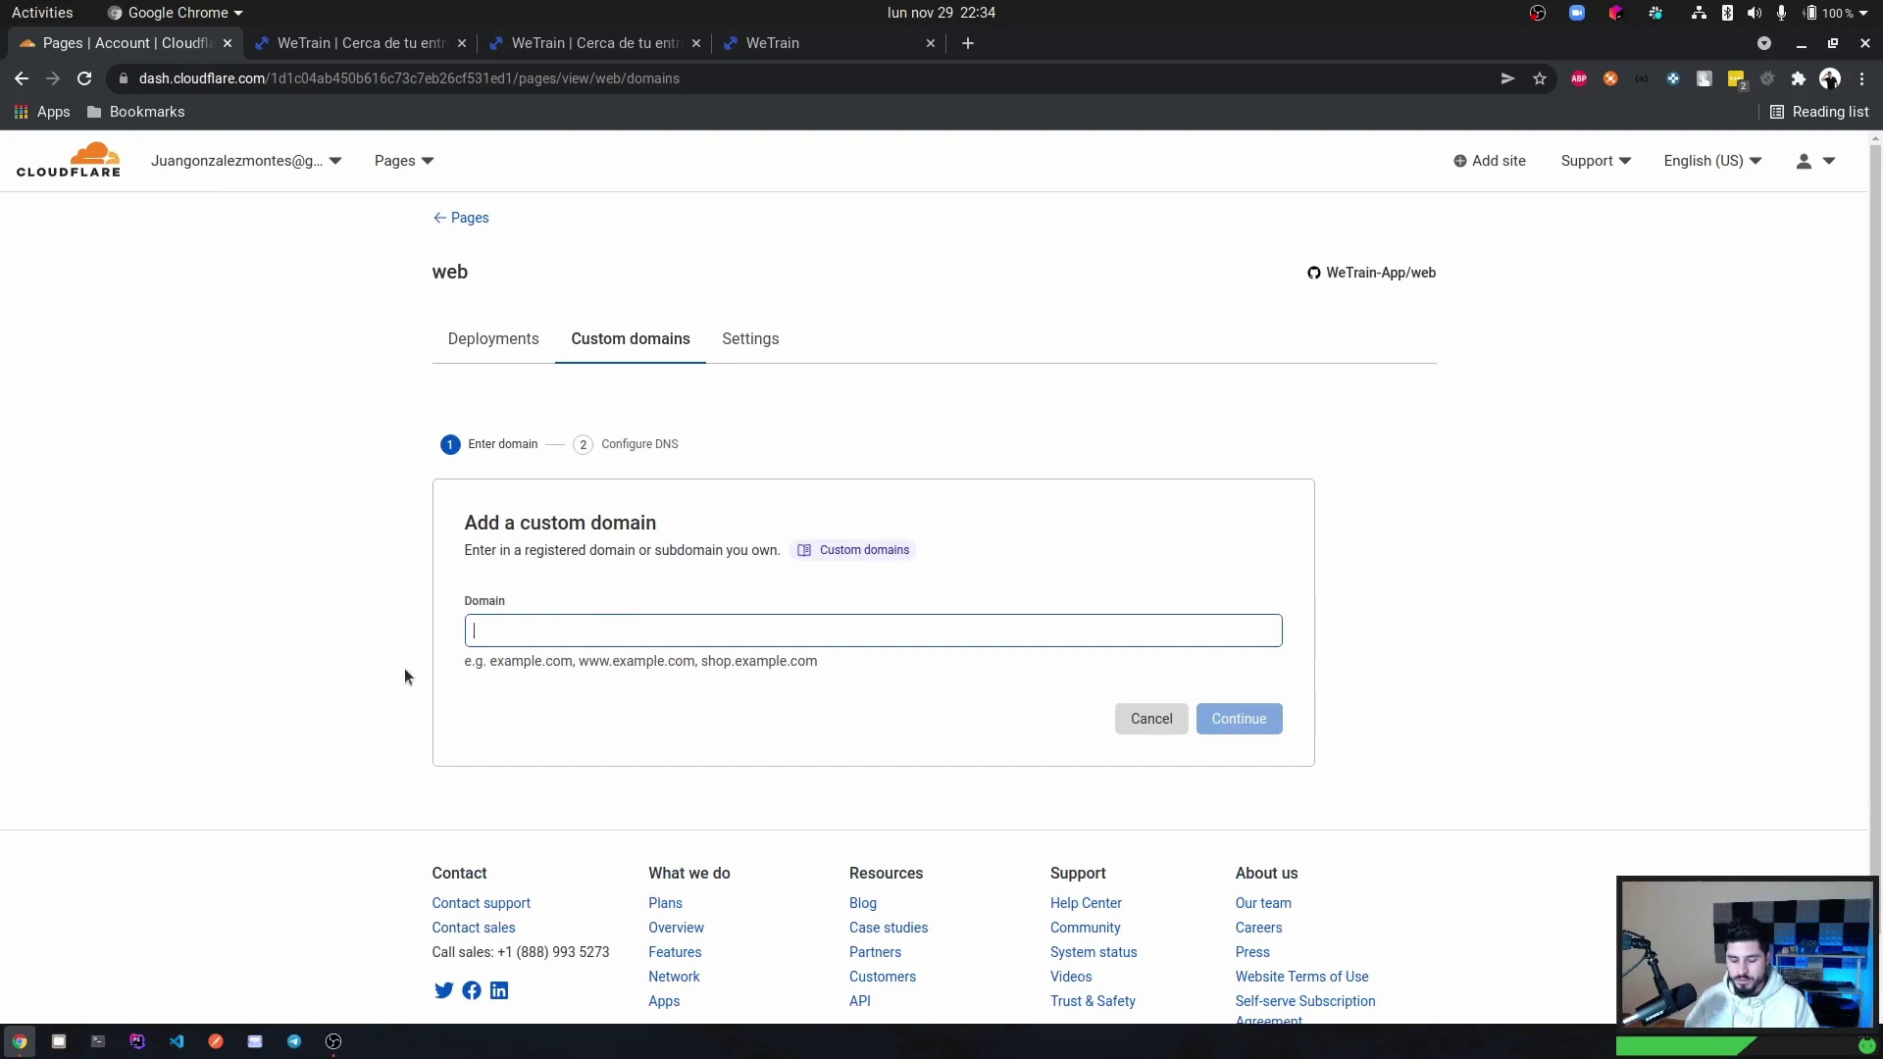
text(main.we)
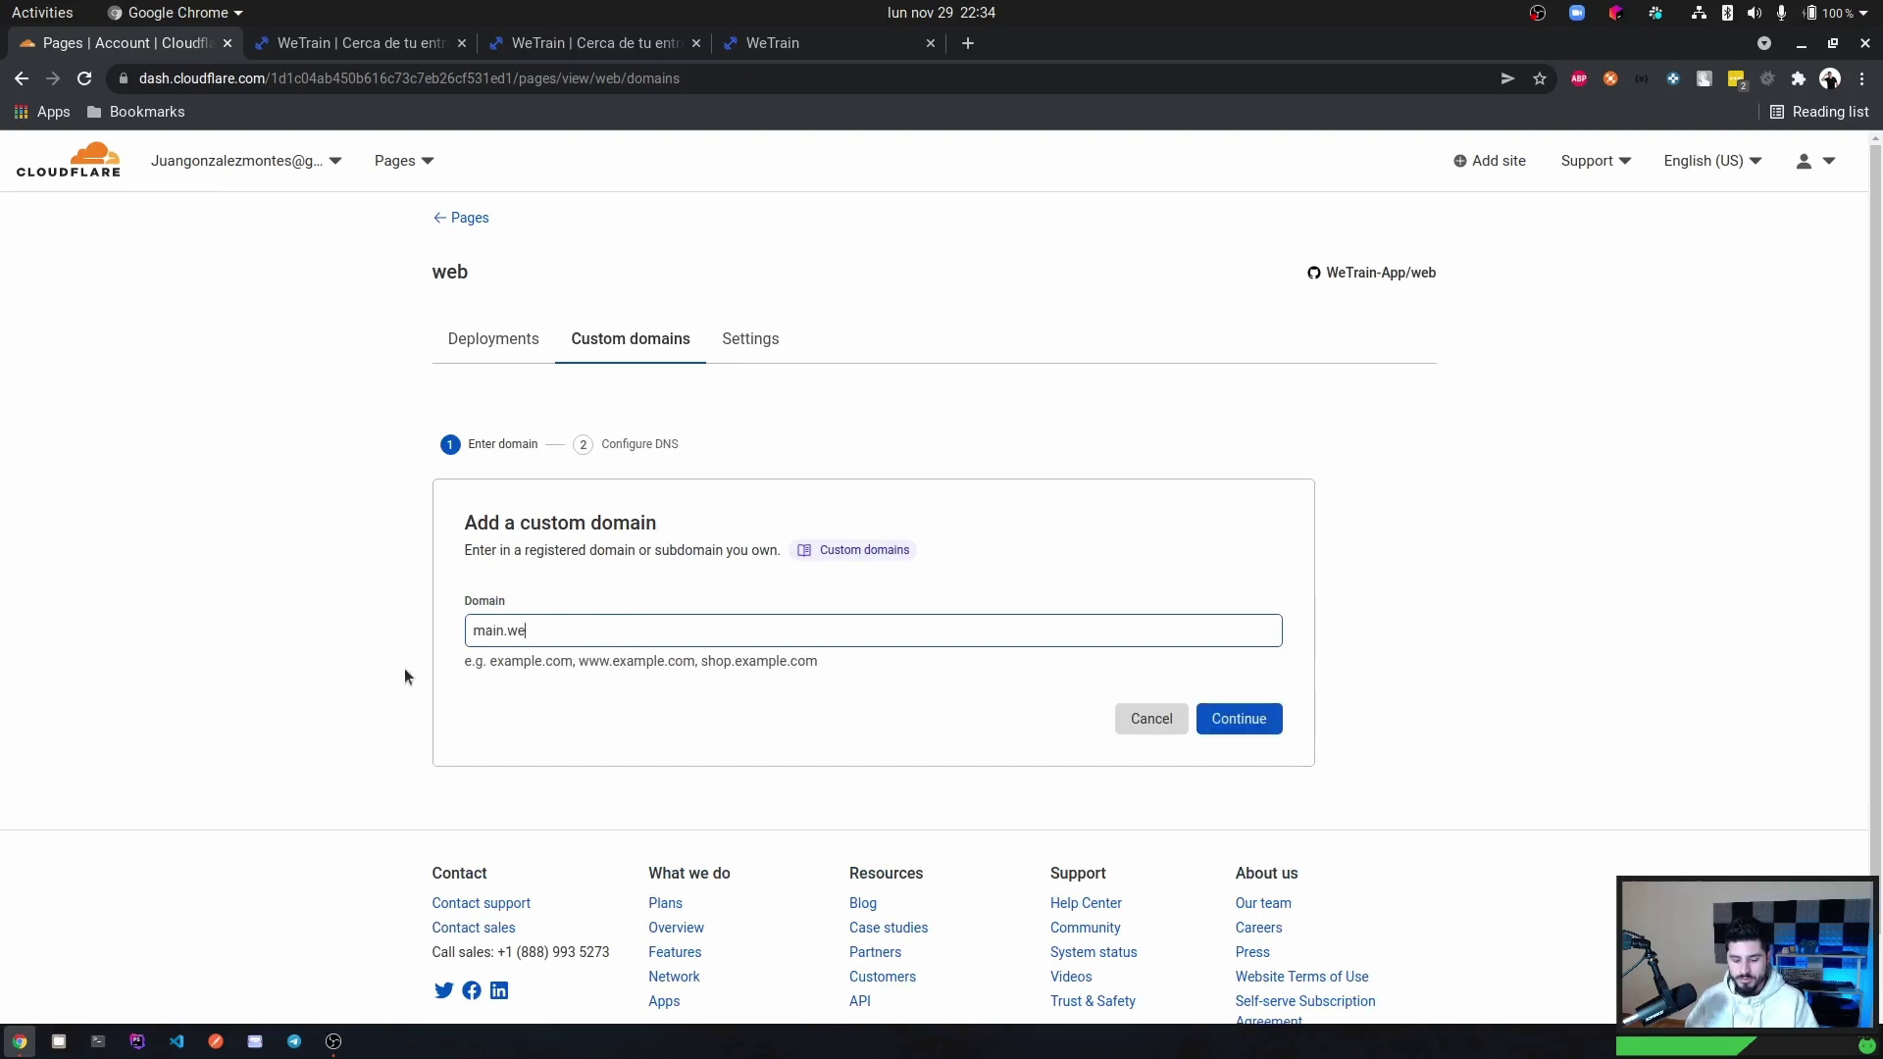
text(train.pro)
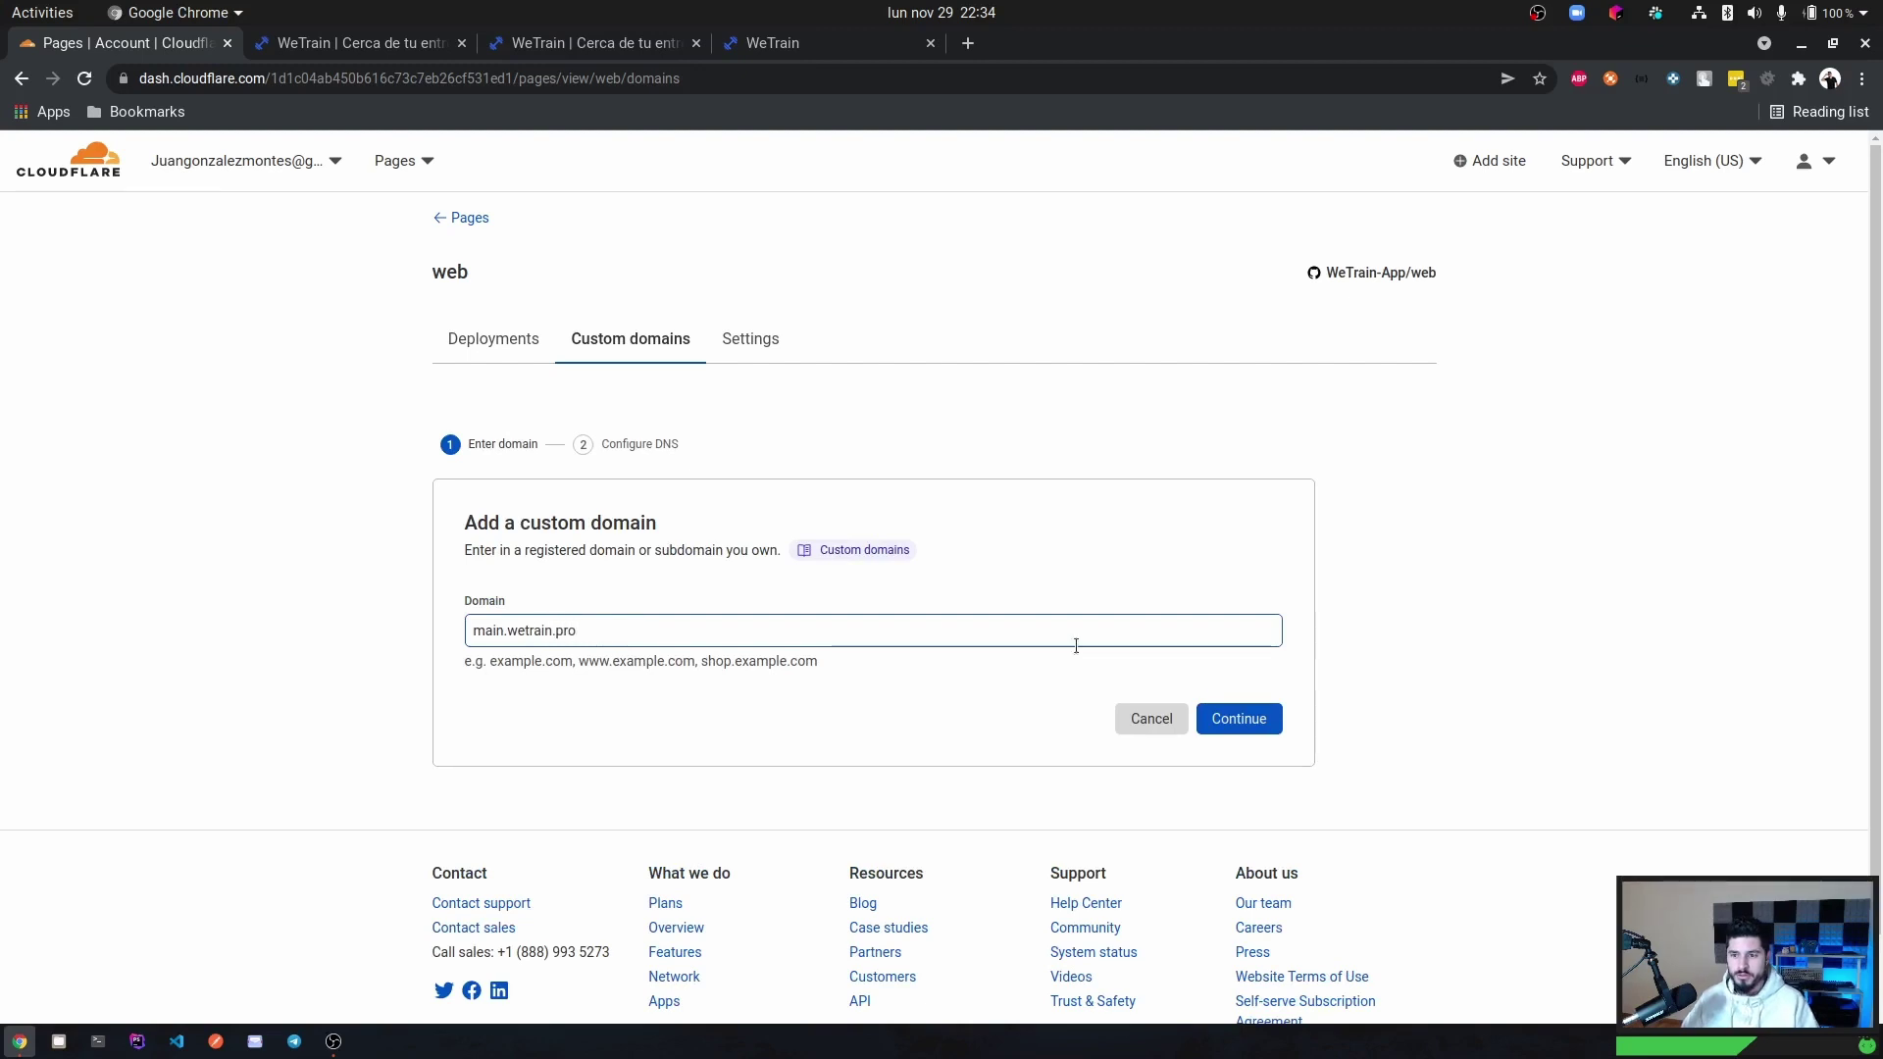
click(1228, 722)
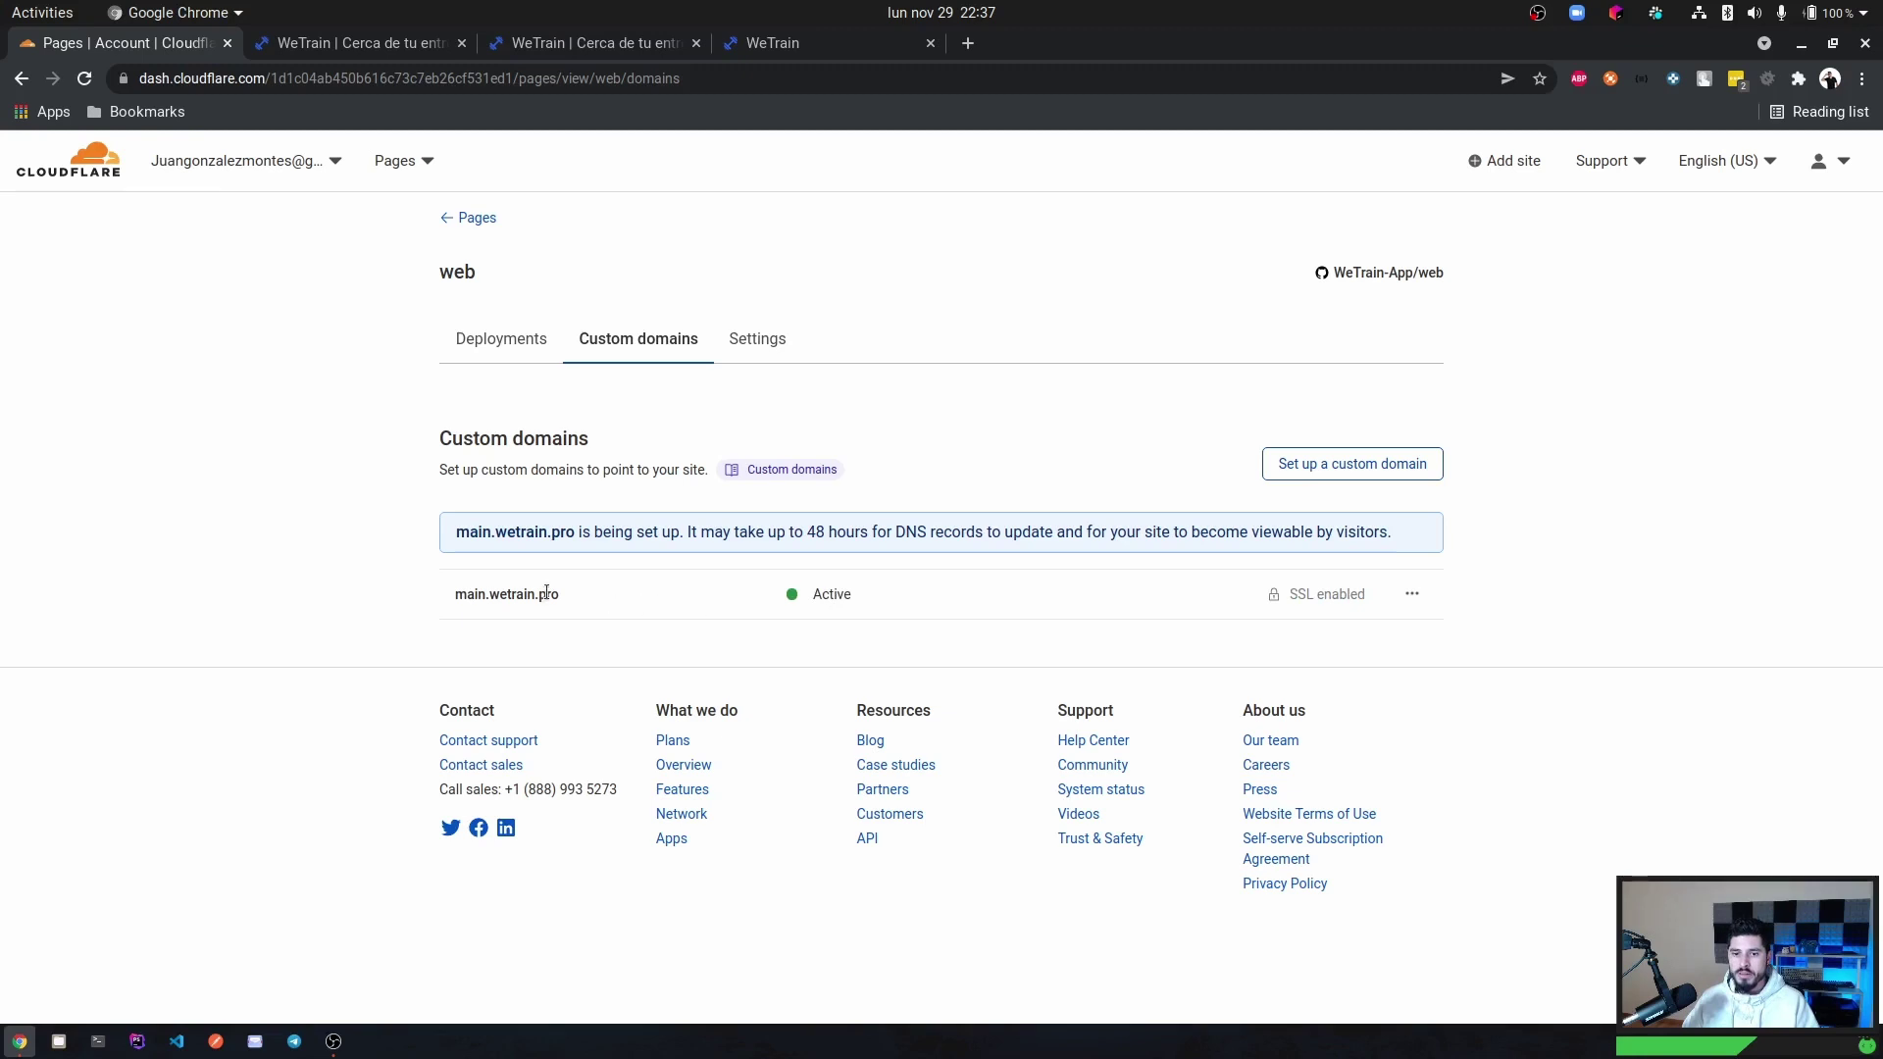
Close the two leftover WeTrain tabs, load main.wetrain.pro in a new tab, and return to Cloudflare.
middle_click(665, 44)
middle_click(628, 43)
click(499, 45)
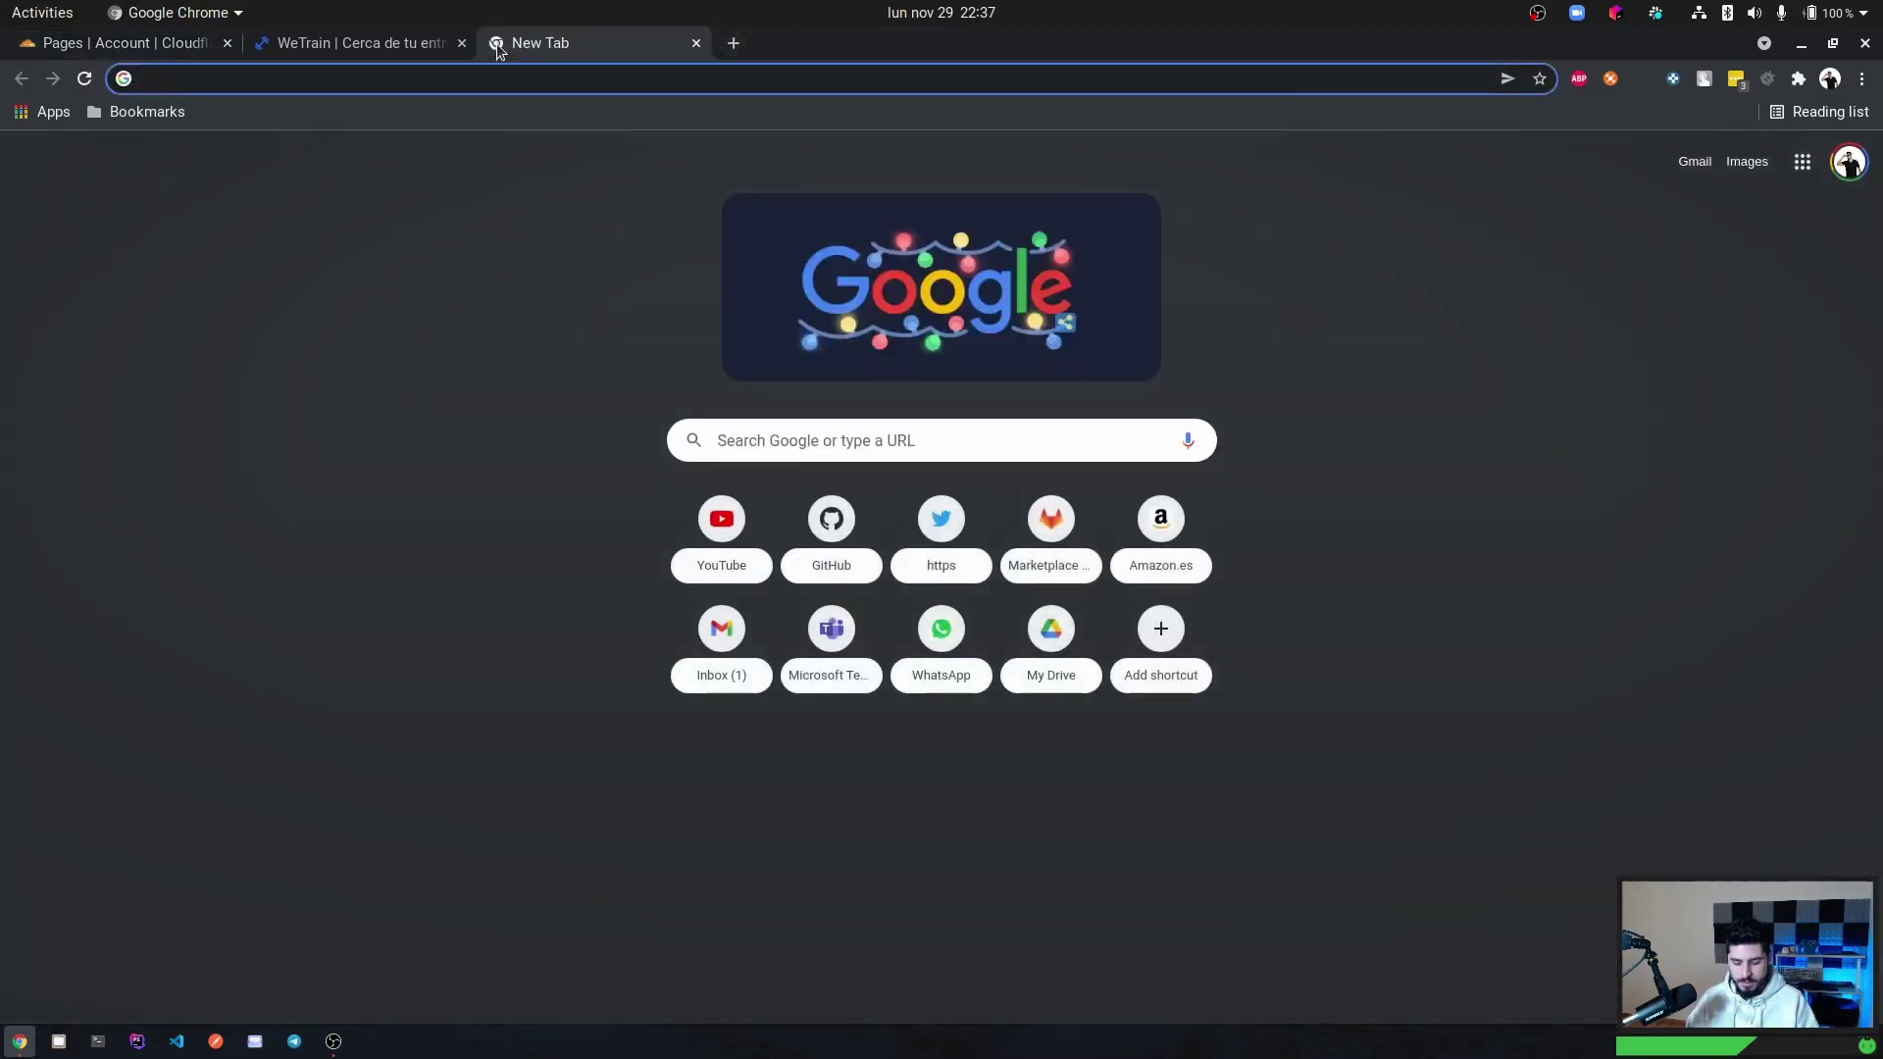
text(main.wetrain.rp)
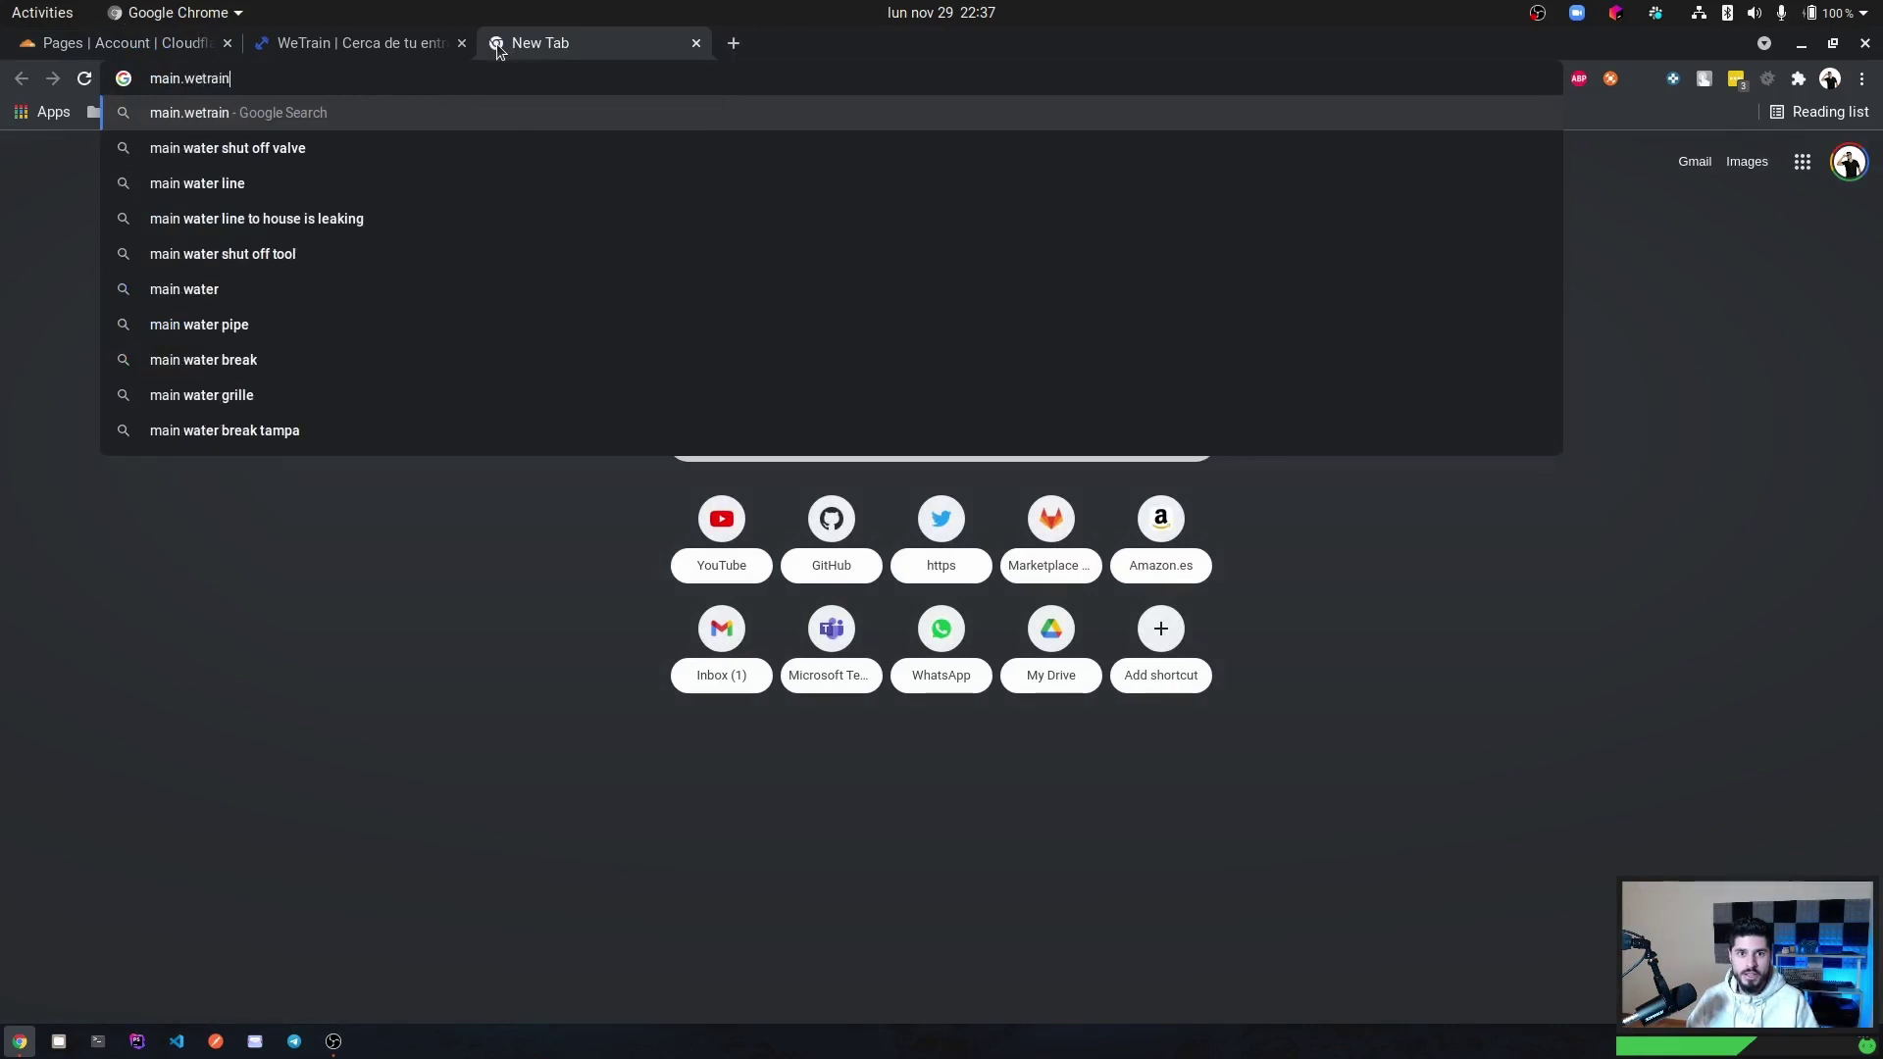
key(BackSpace)
key(BackSpace)
text(pro)
key(Return)
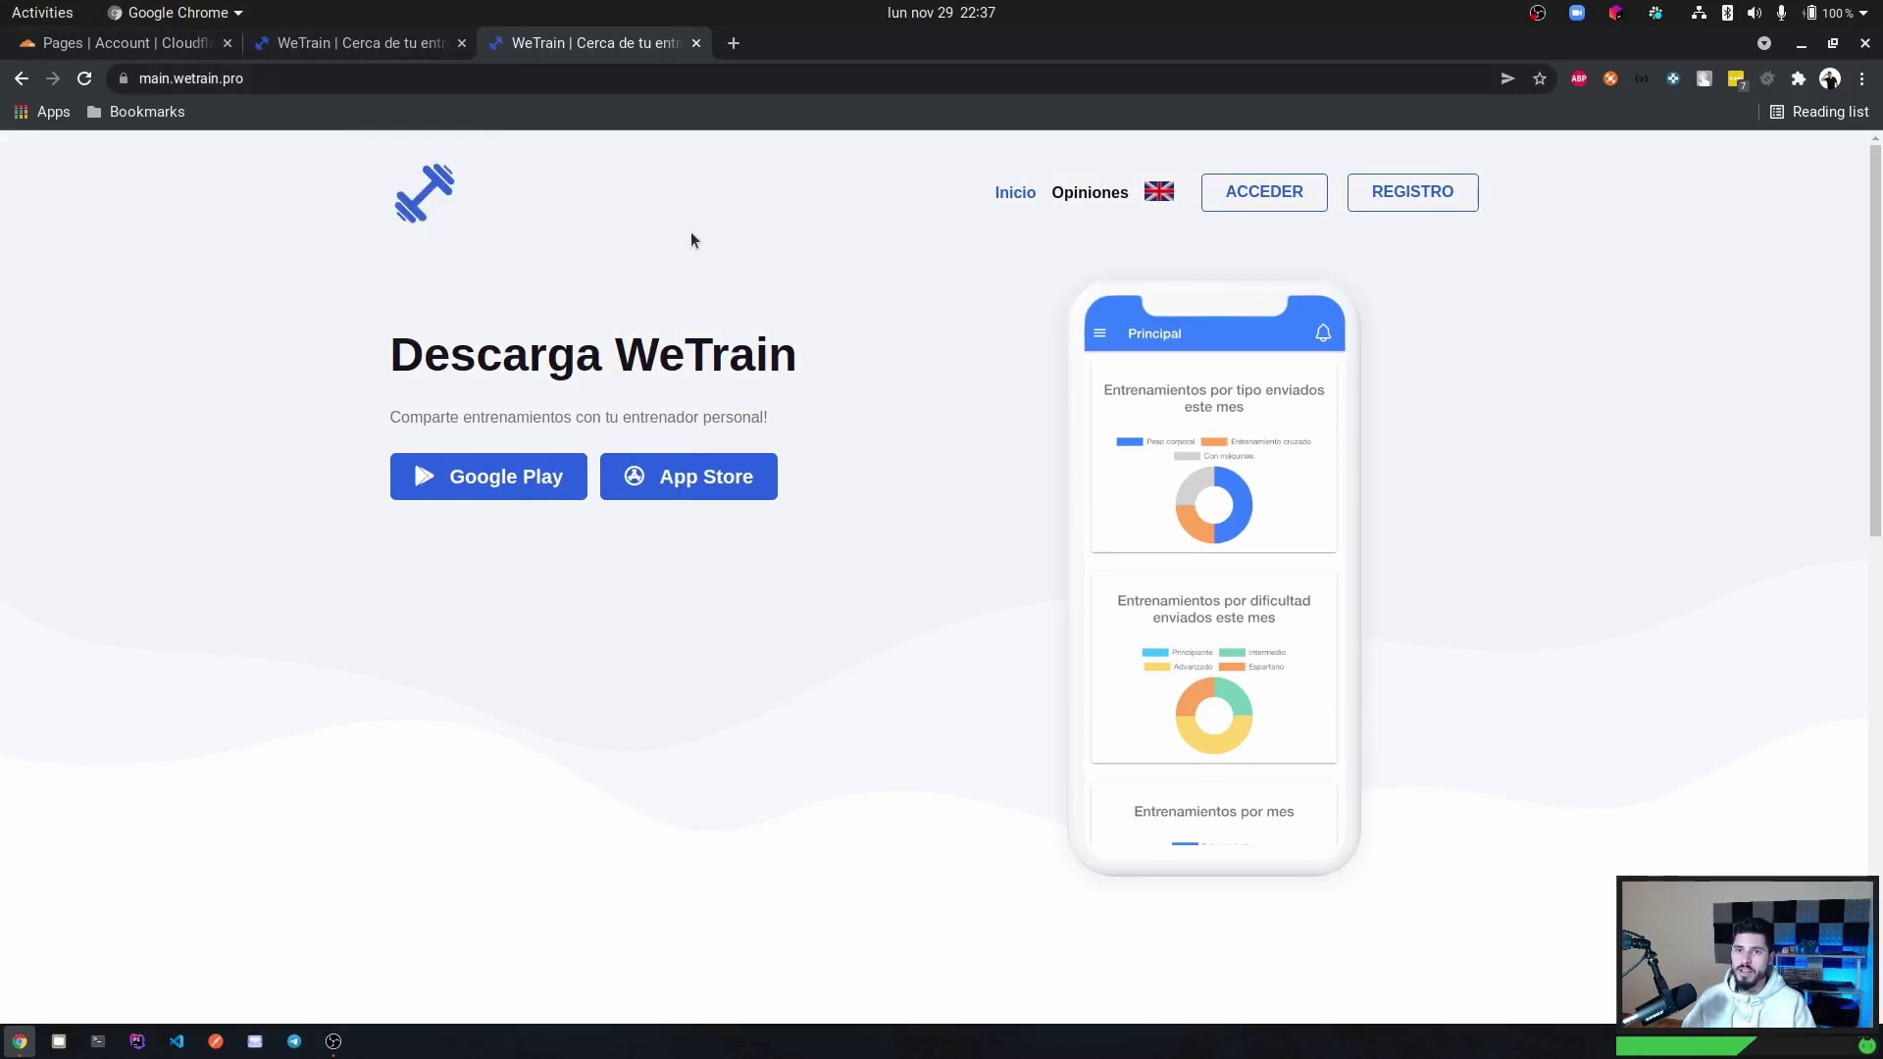
click(149, 42)
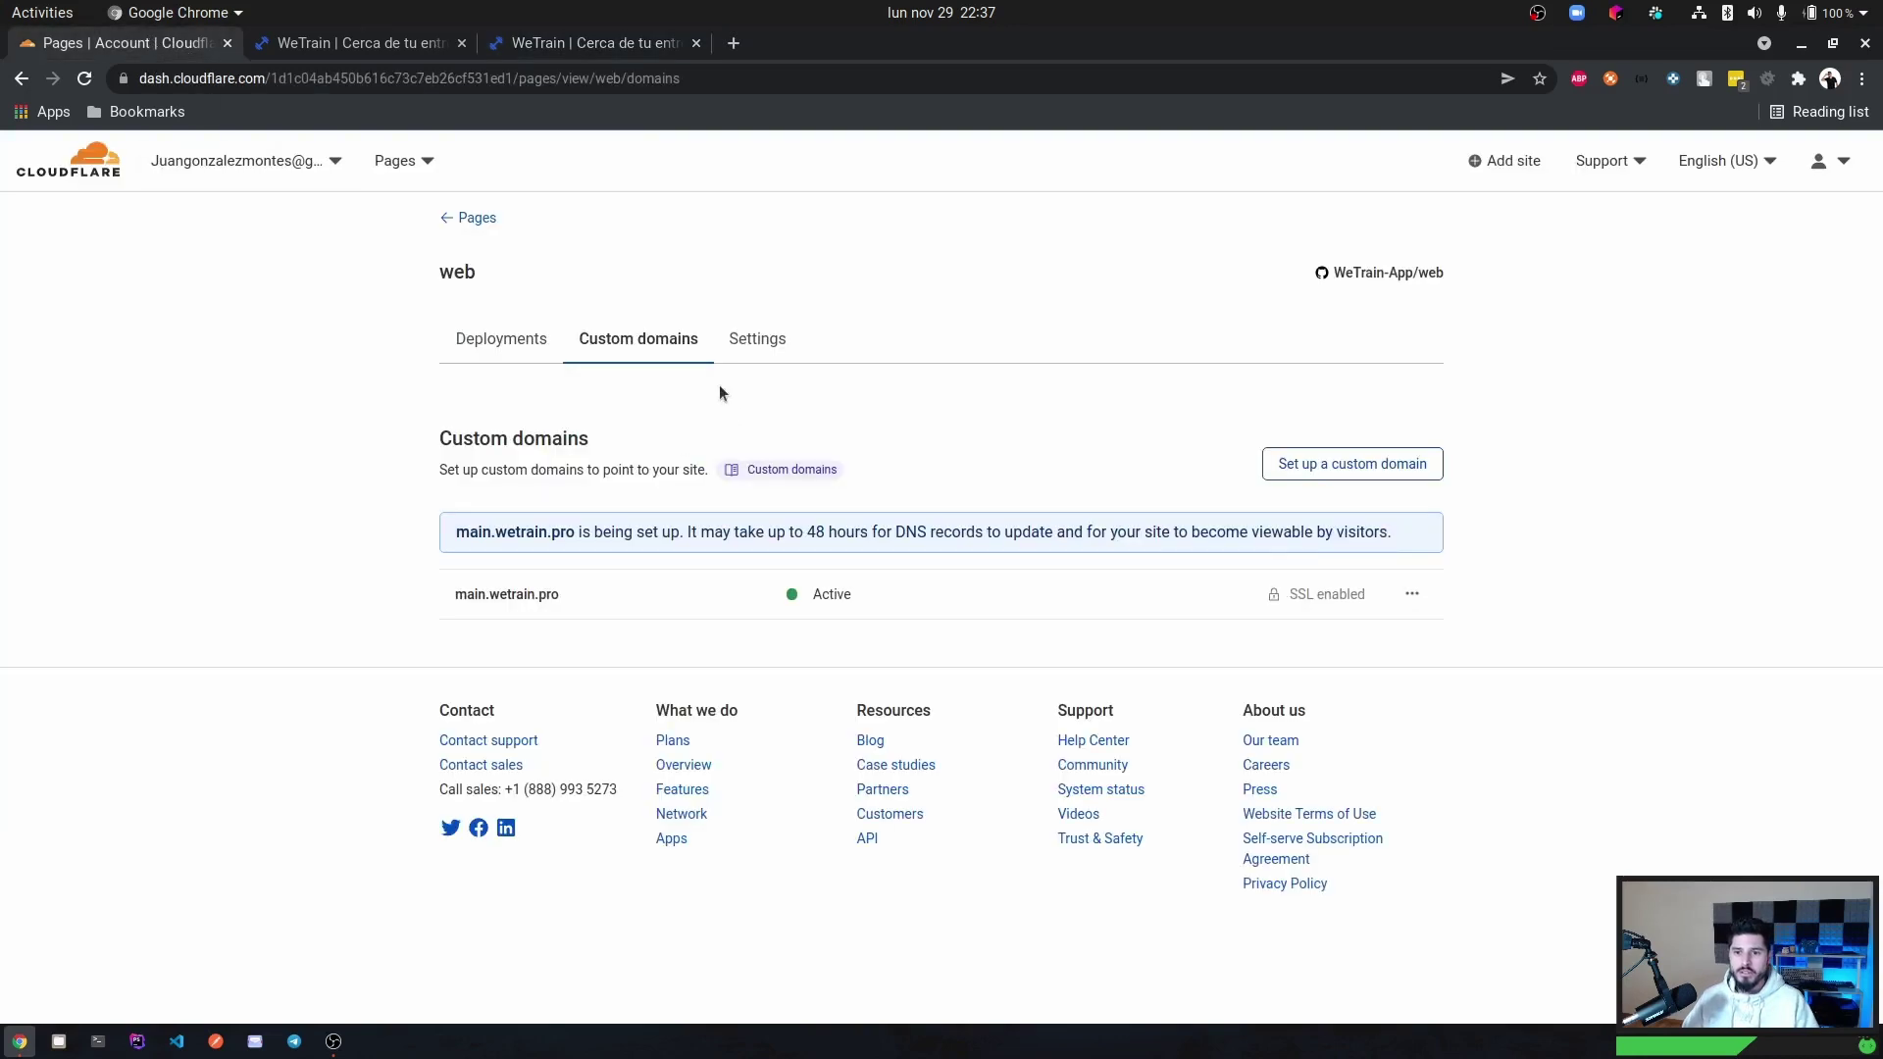
Start a new Pages project from the ionic-client repository.
click(475, 218)
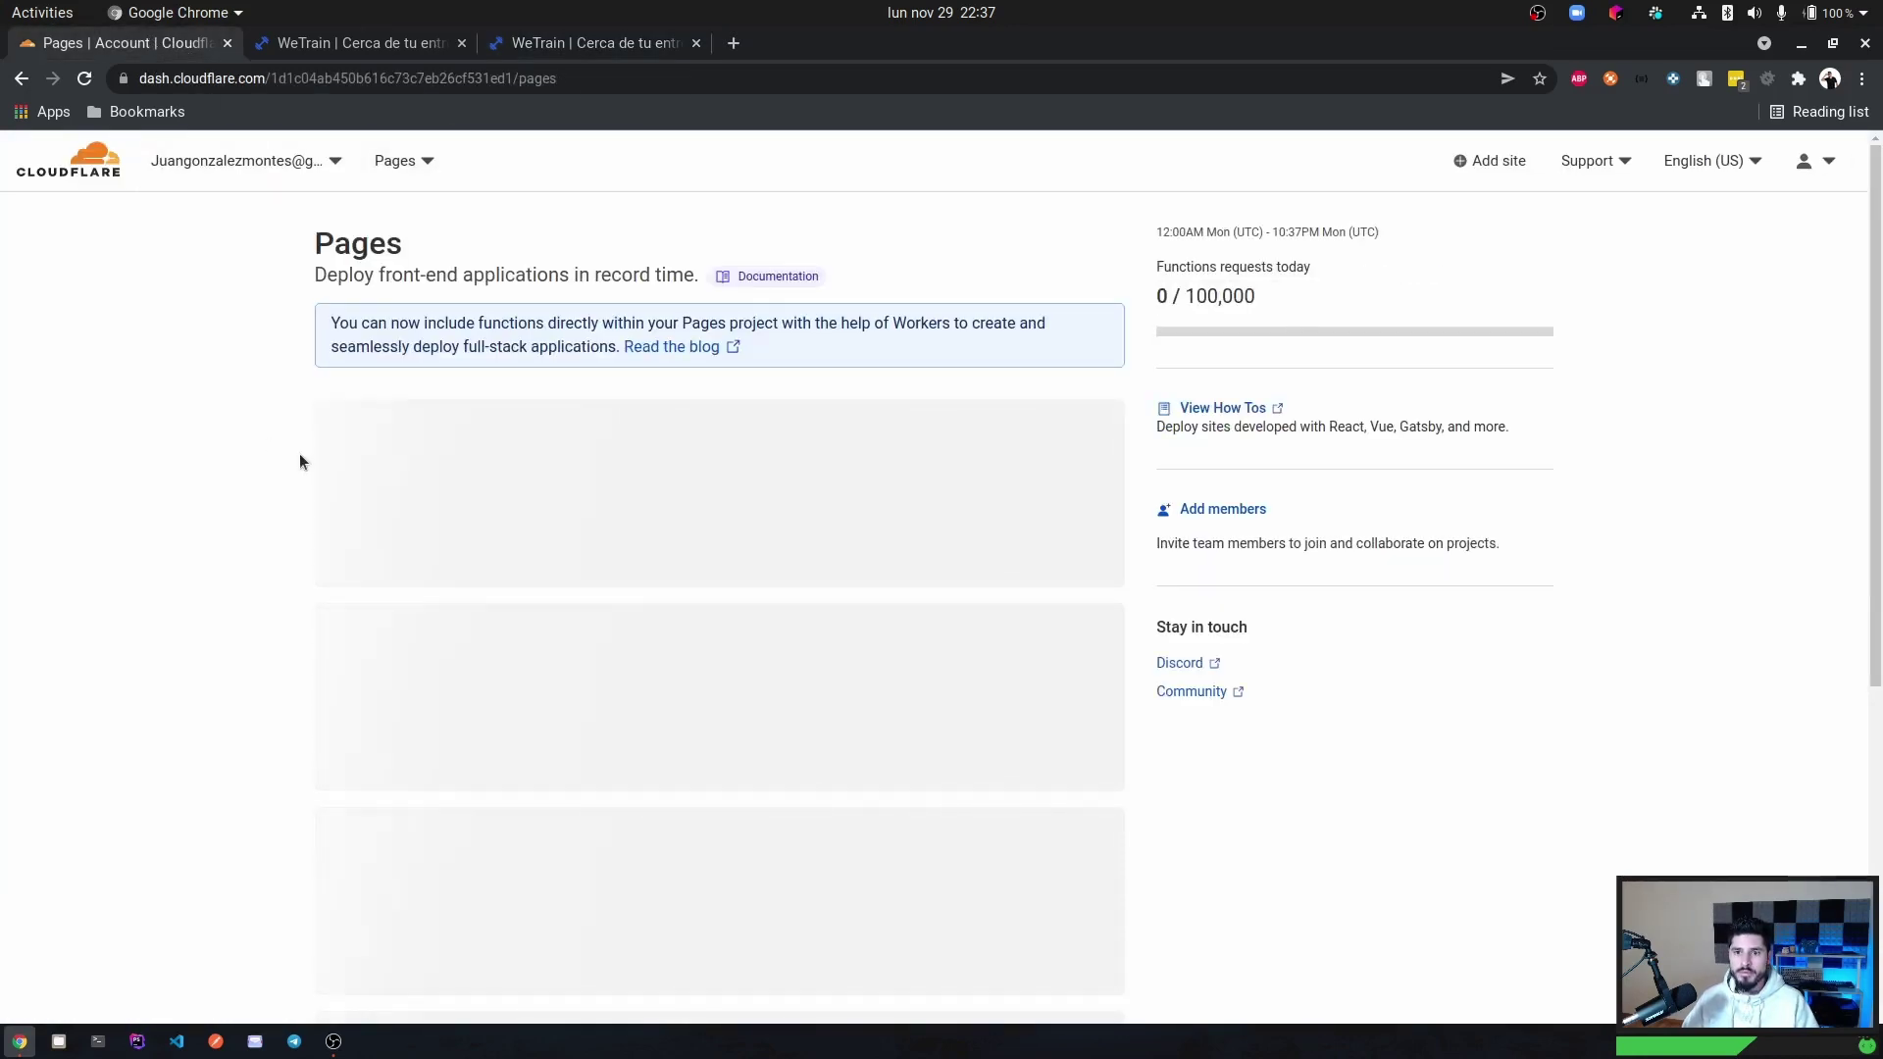
click(1039, 438)
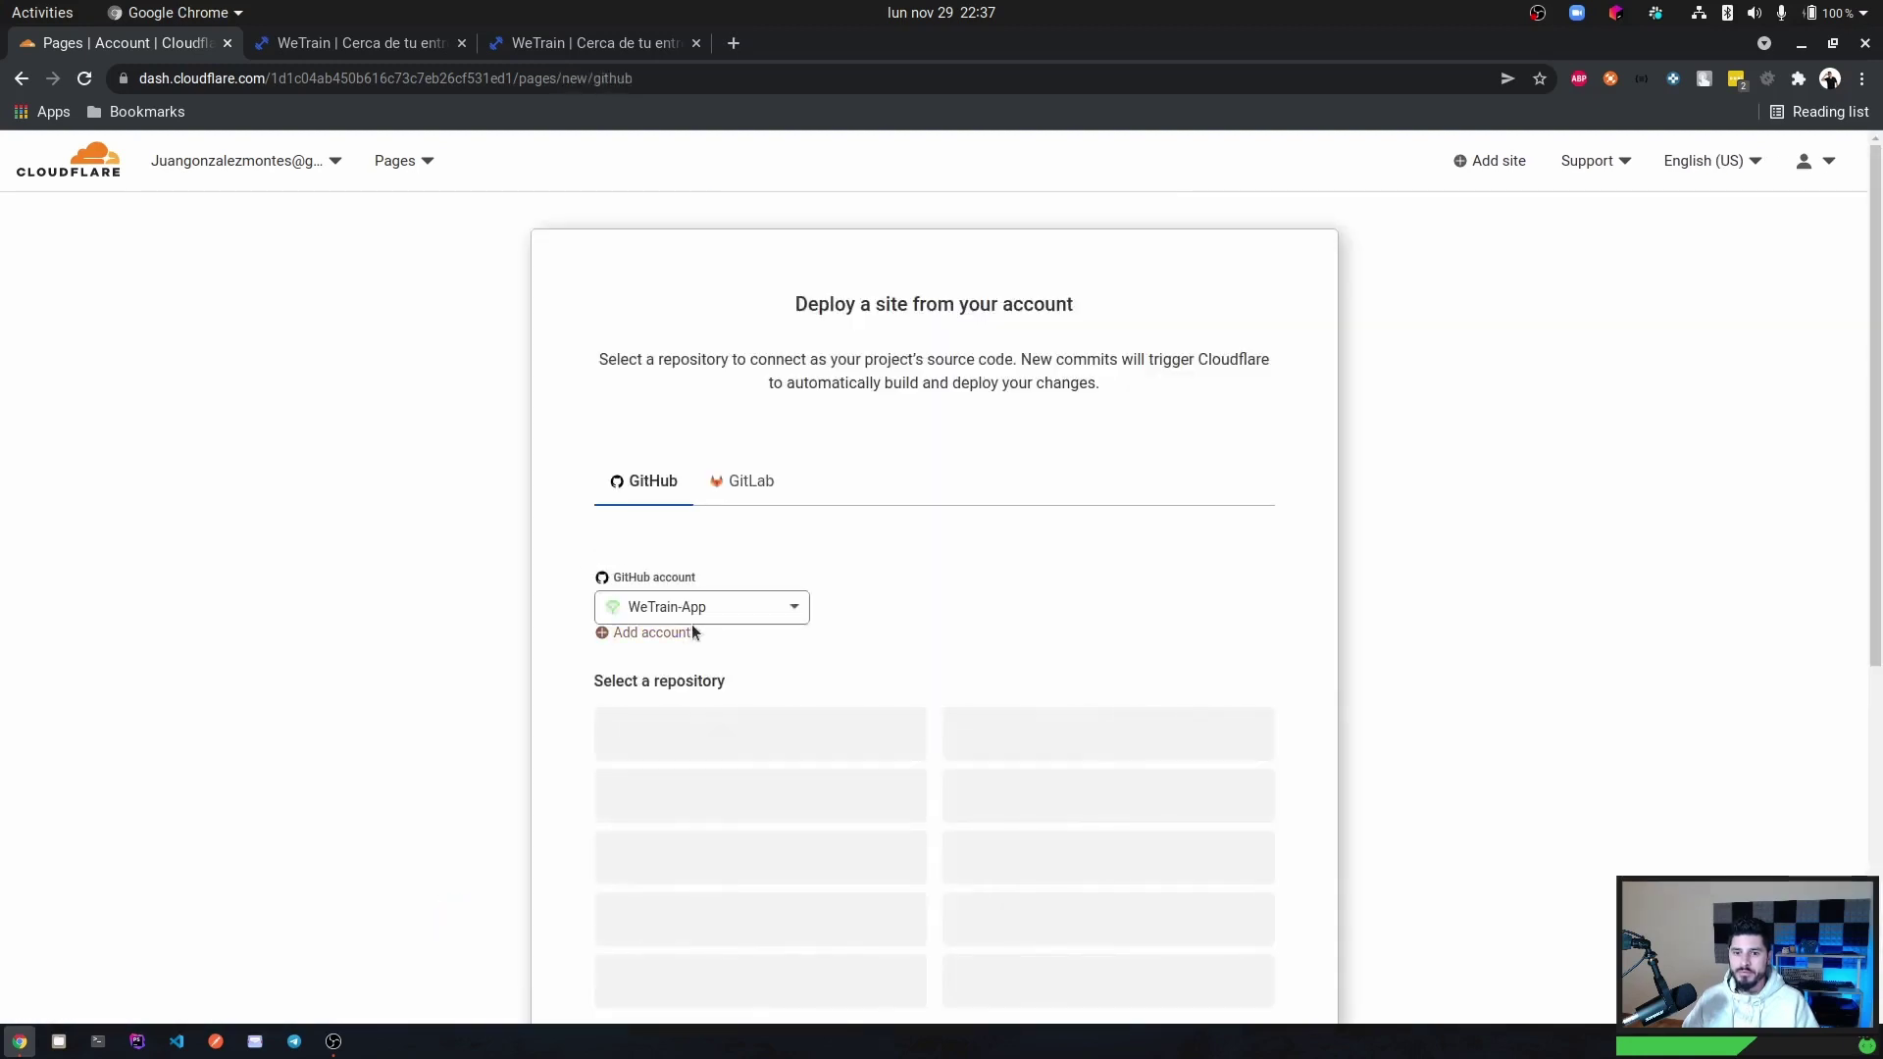
scroll(1076, 547, down, 2)
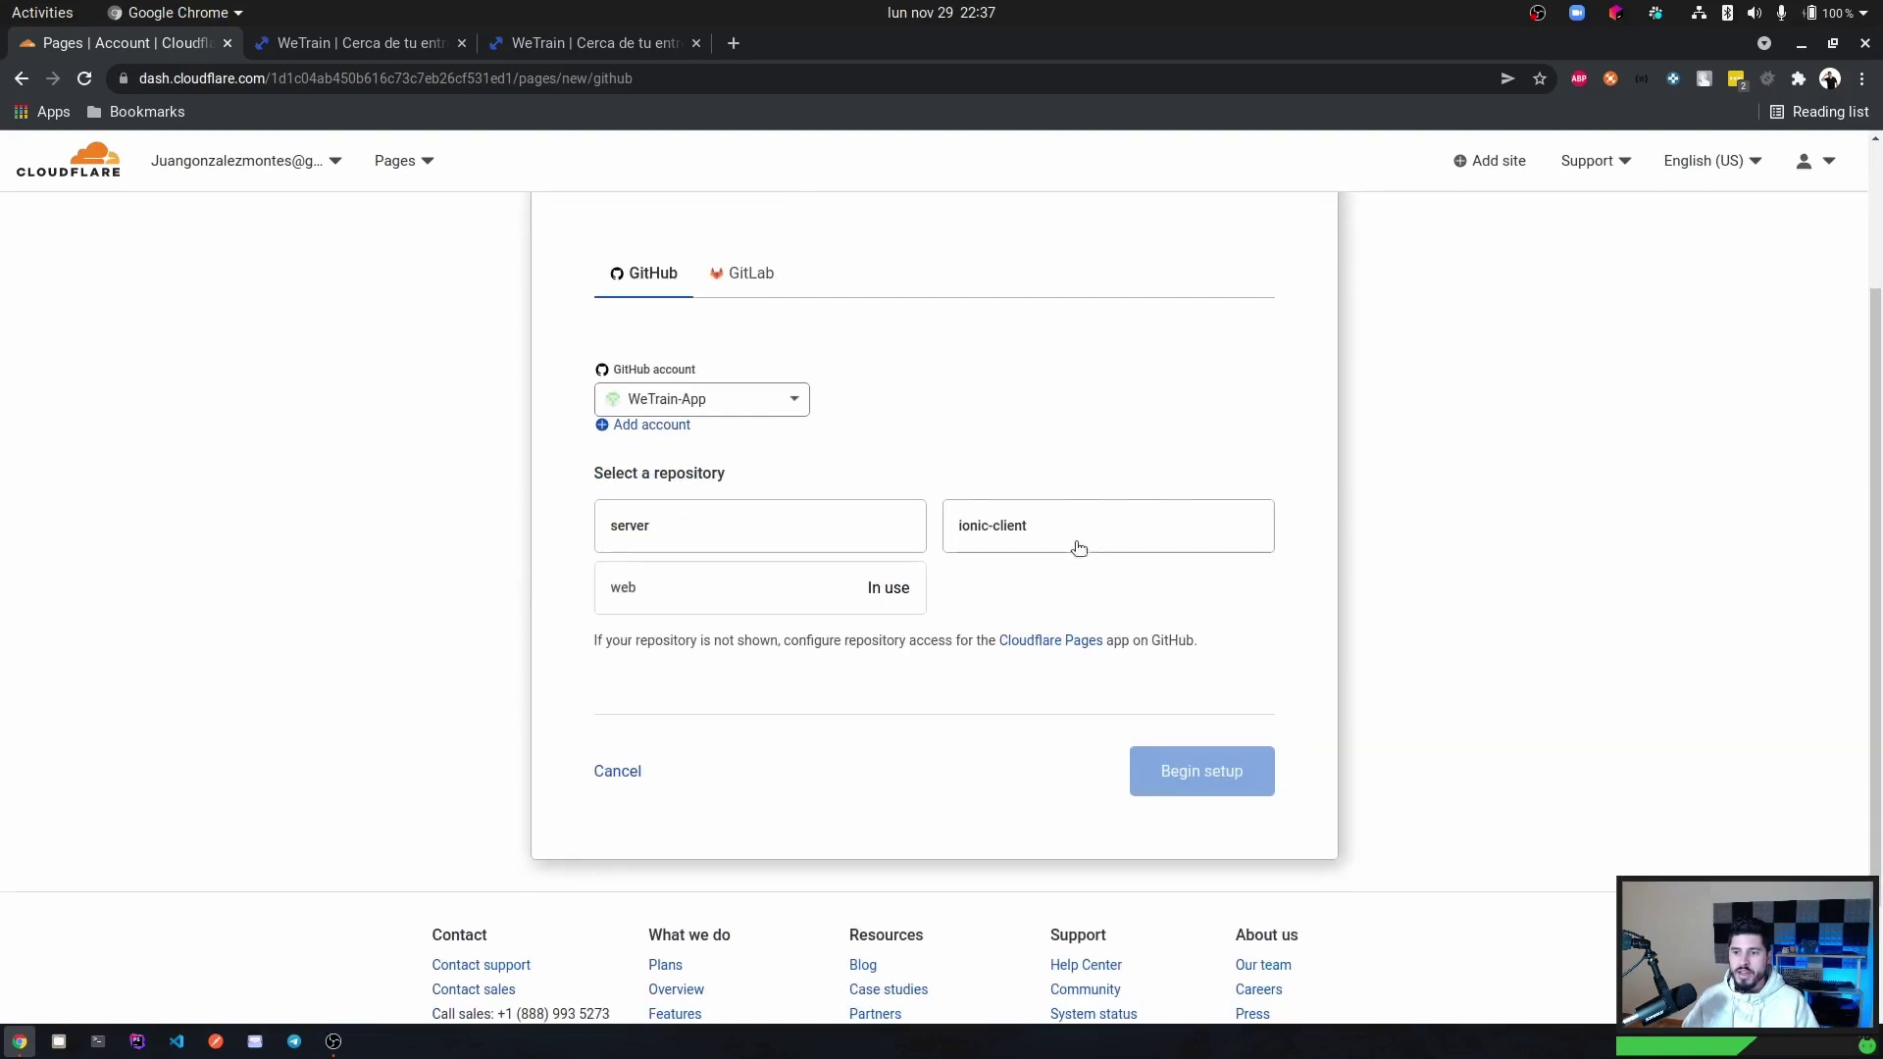
click(1007, 536)
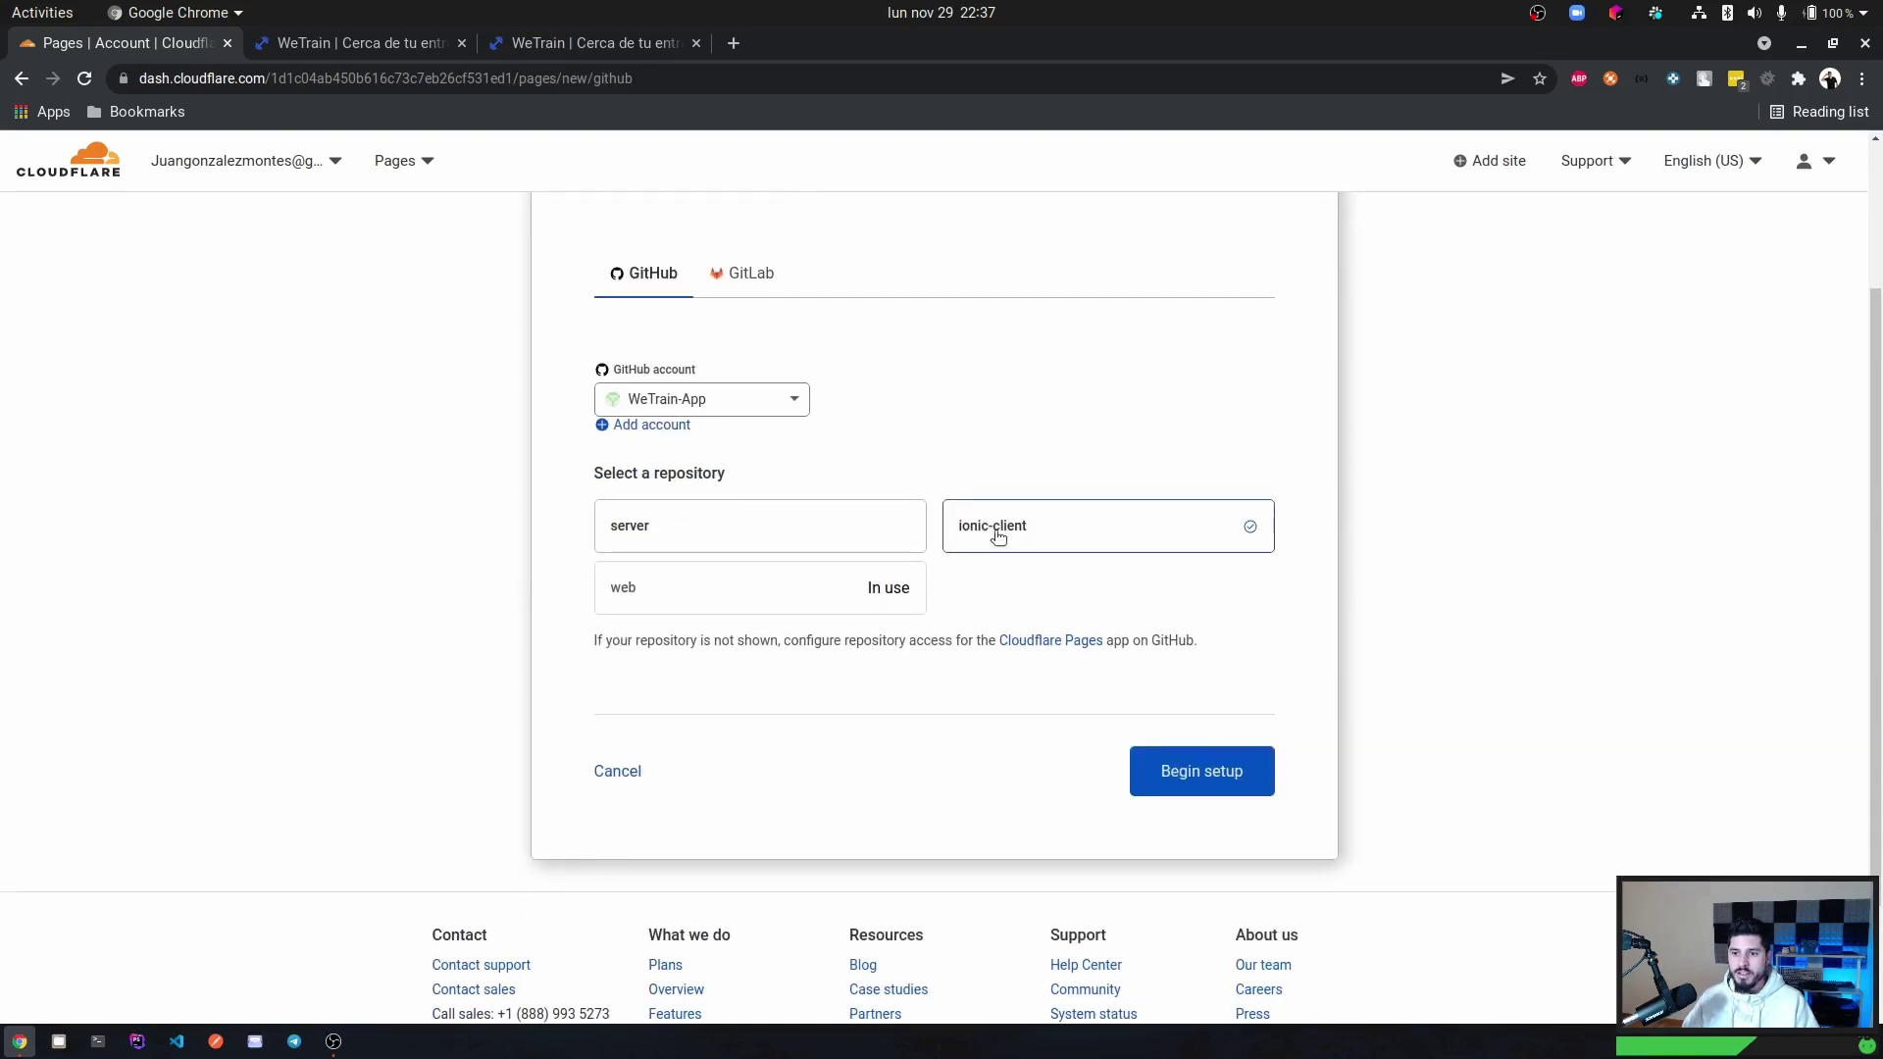
click(1181, 775)
Choose the Create React App framework preset, with build output directory 'build'.
scroll(799, 538, down, 3)
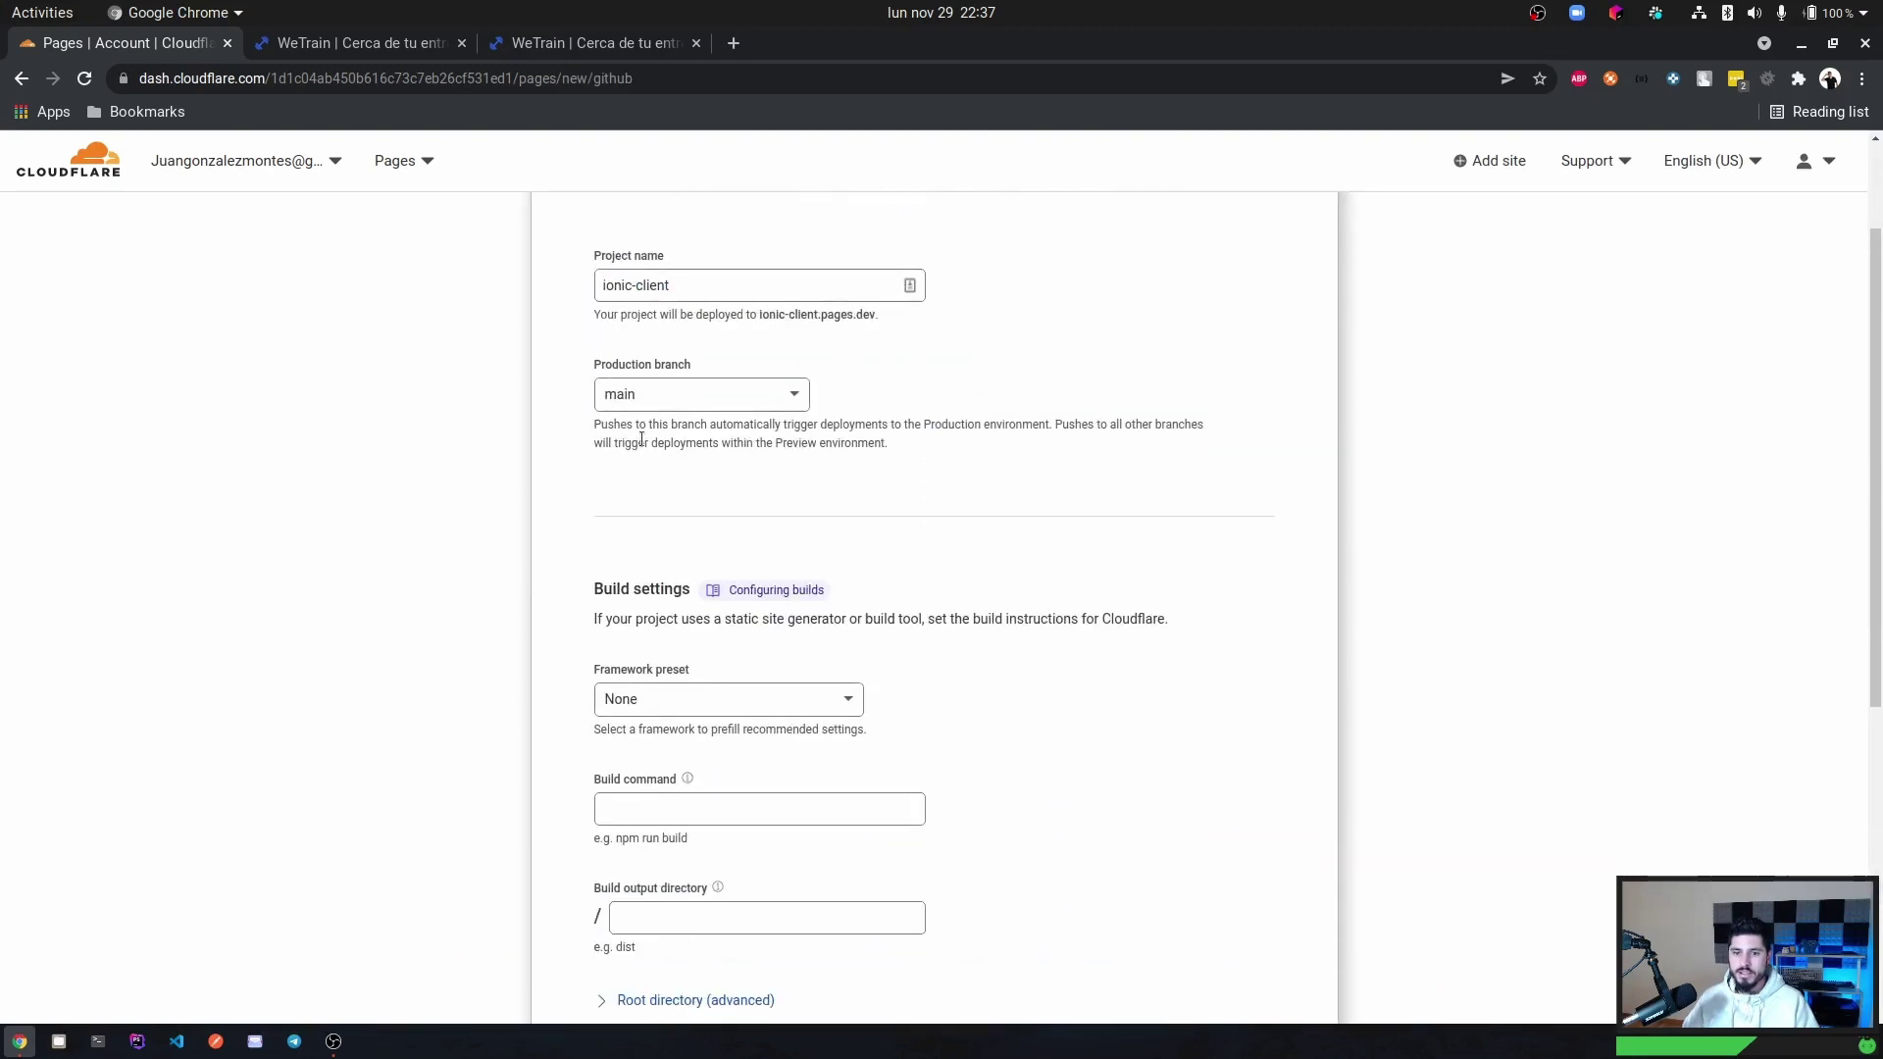
scroll(630, 568, down, 3)
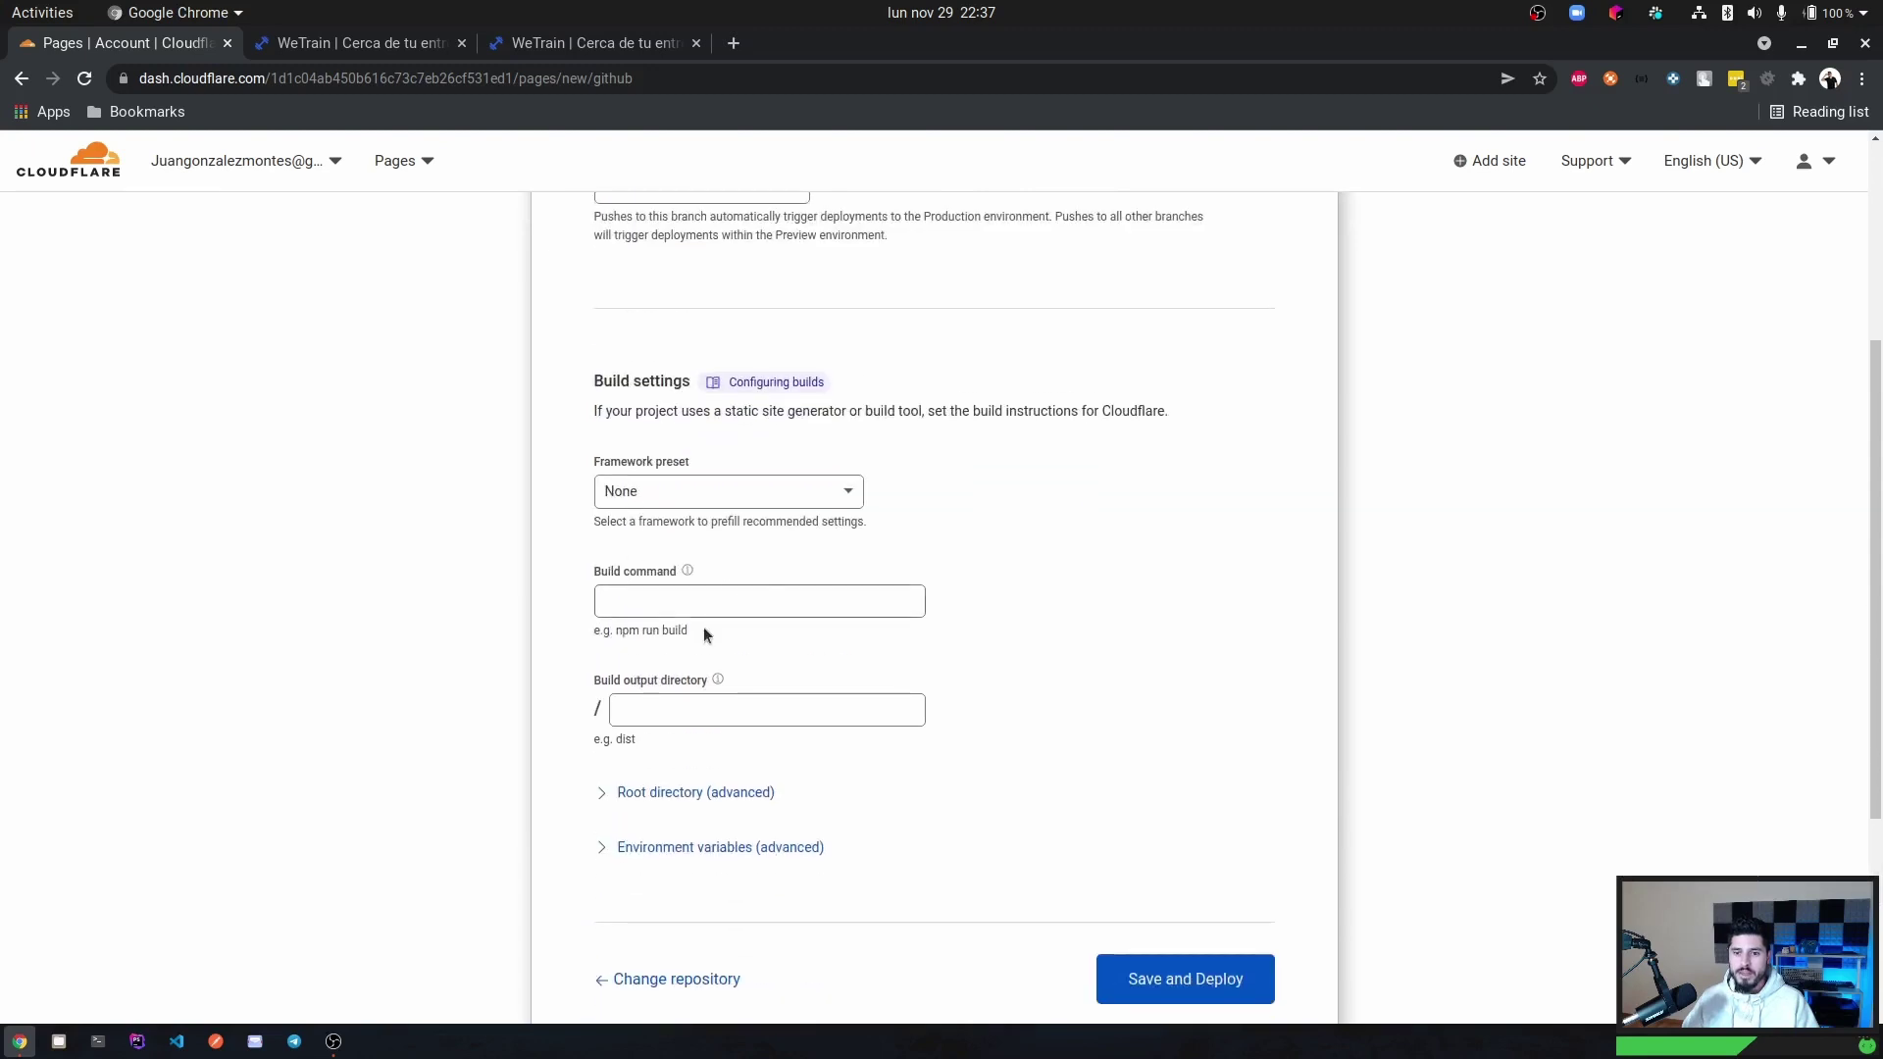
click(677, 490)
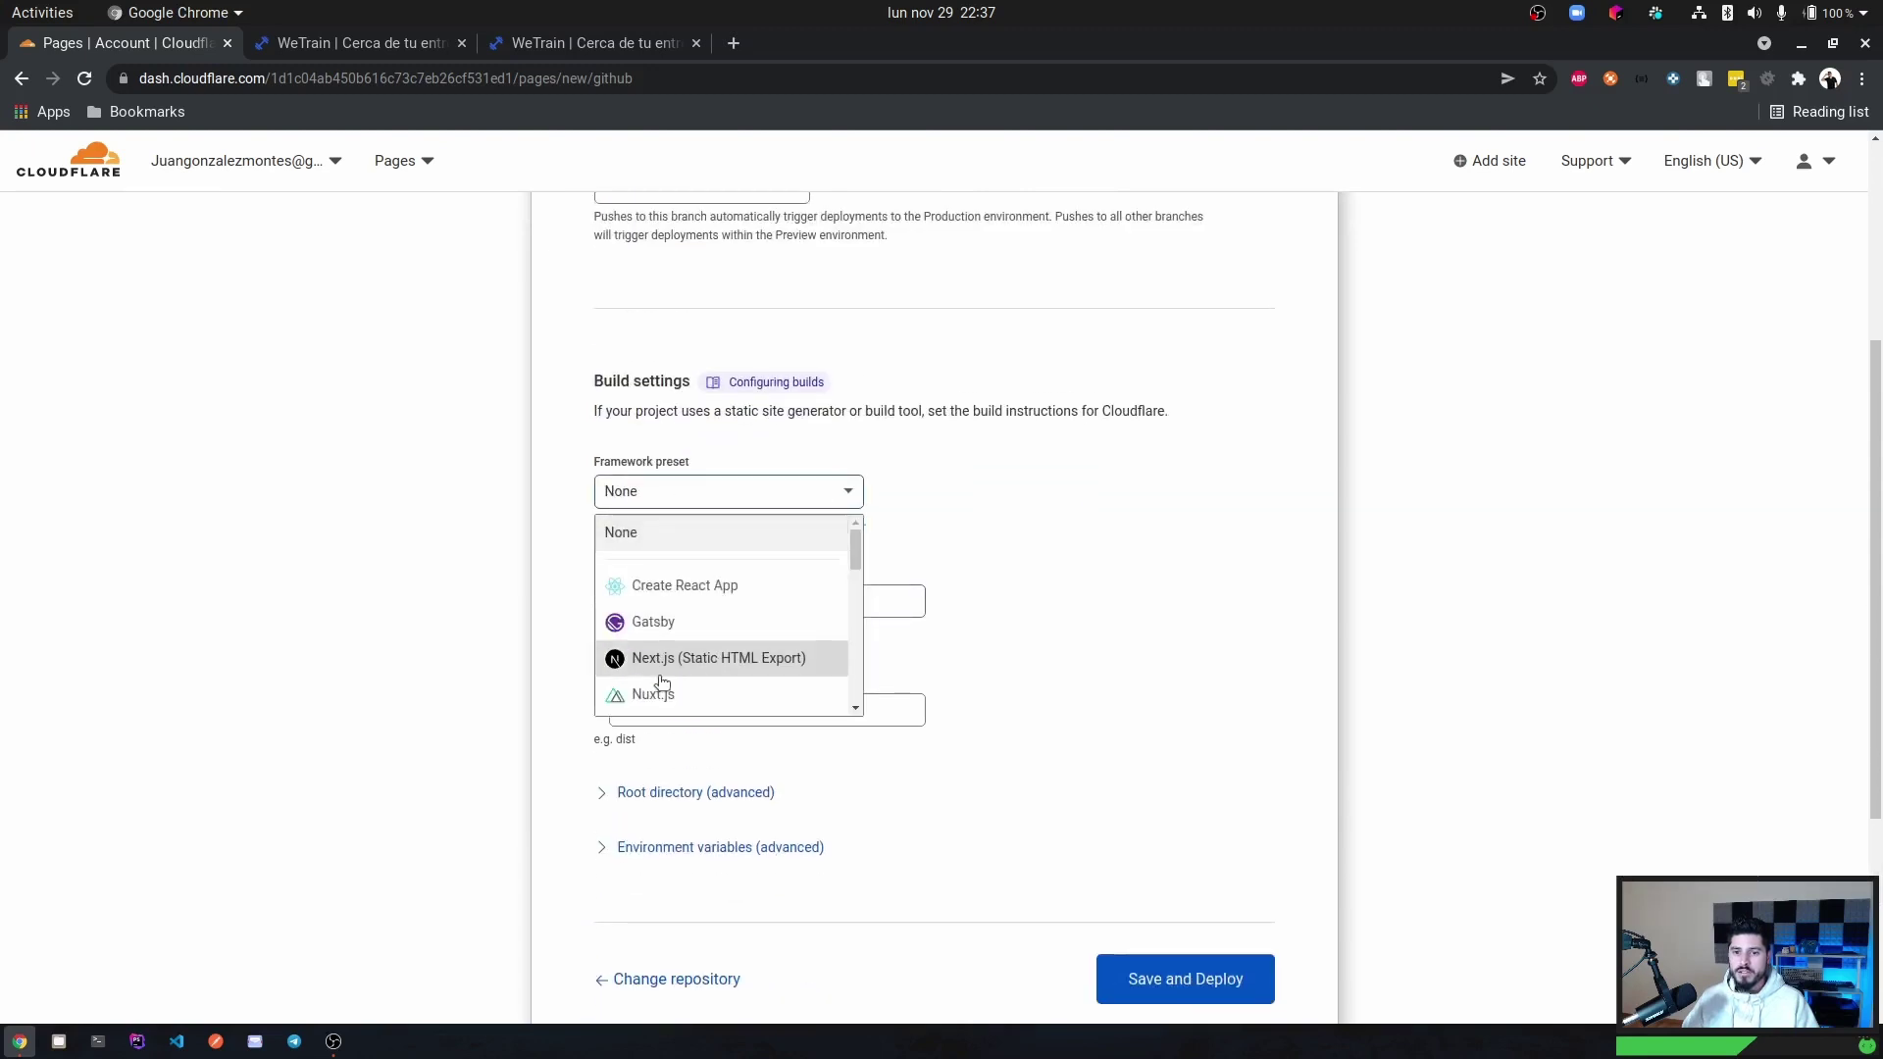
click(700, 589)
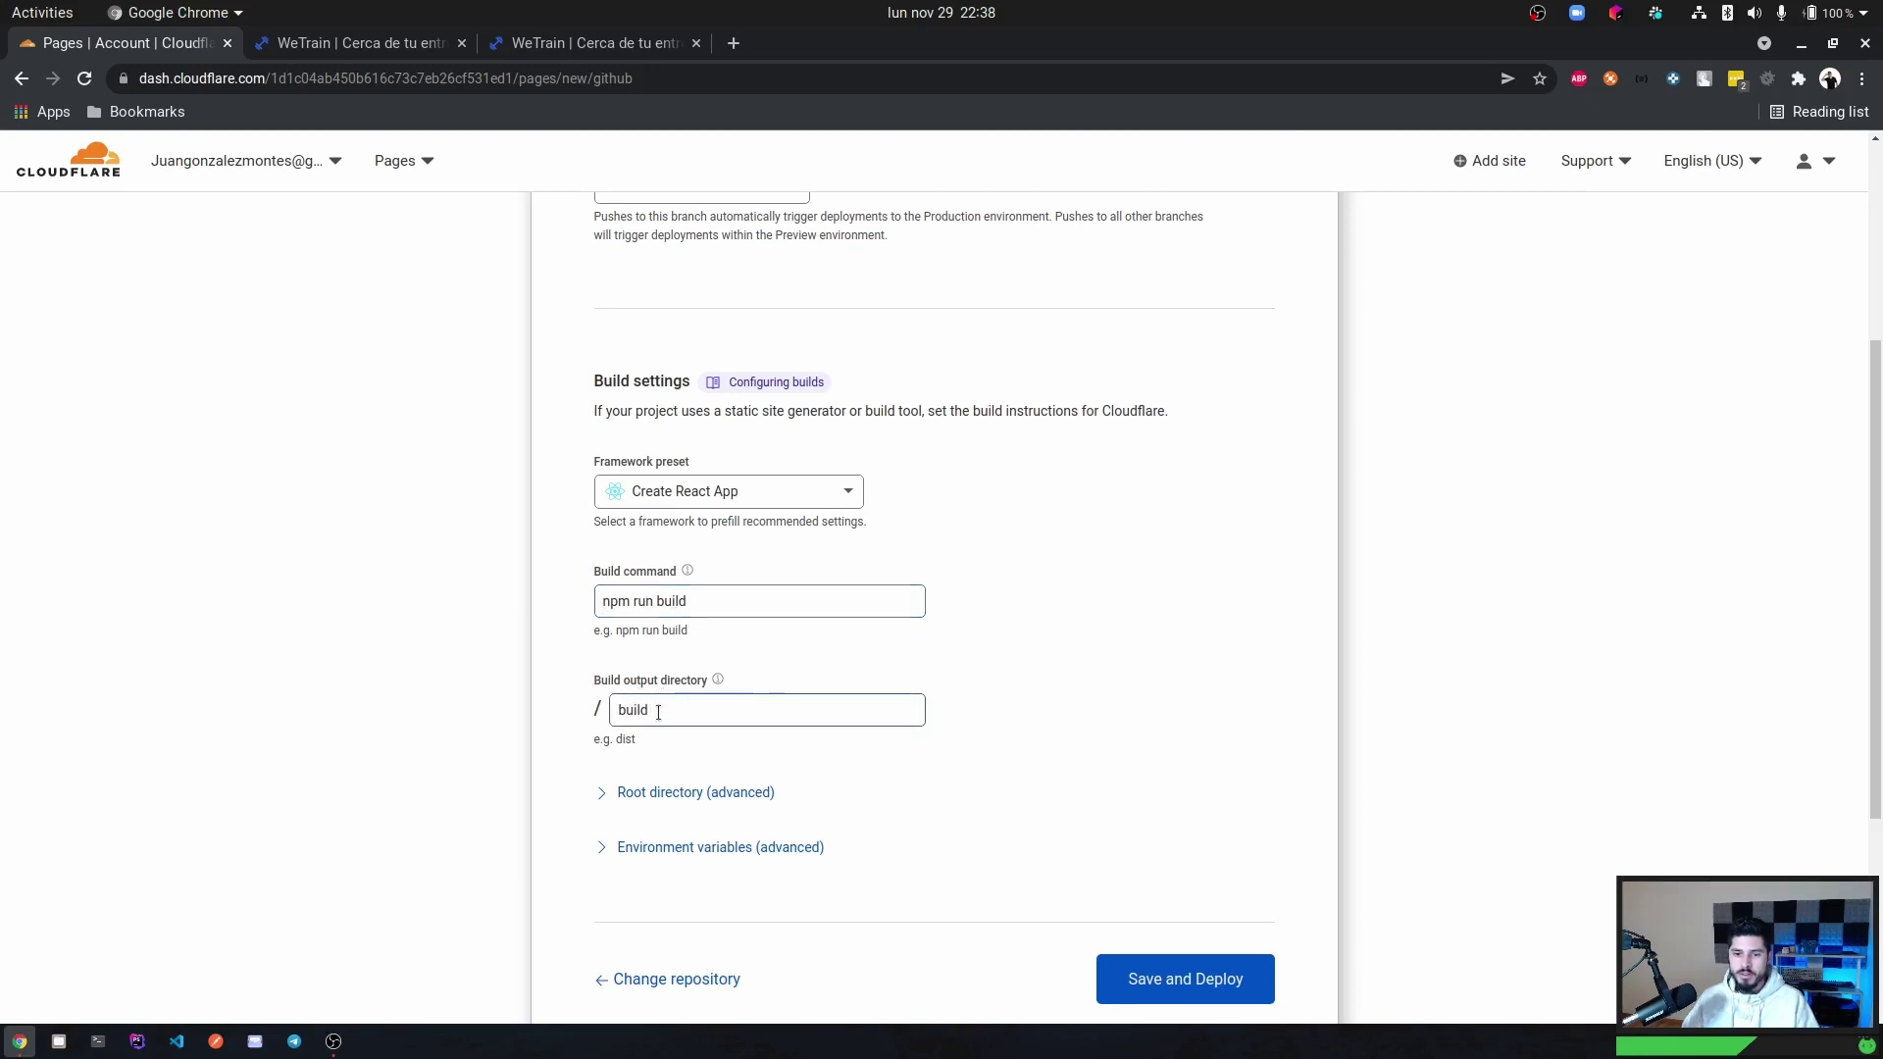
drag(661, 711, 592, 708)
Keep the 'build' output directory, save and deploy ionic-client, and review the build log.
click(685, 714)
click(1179, 985)
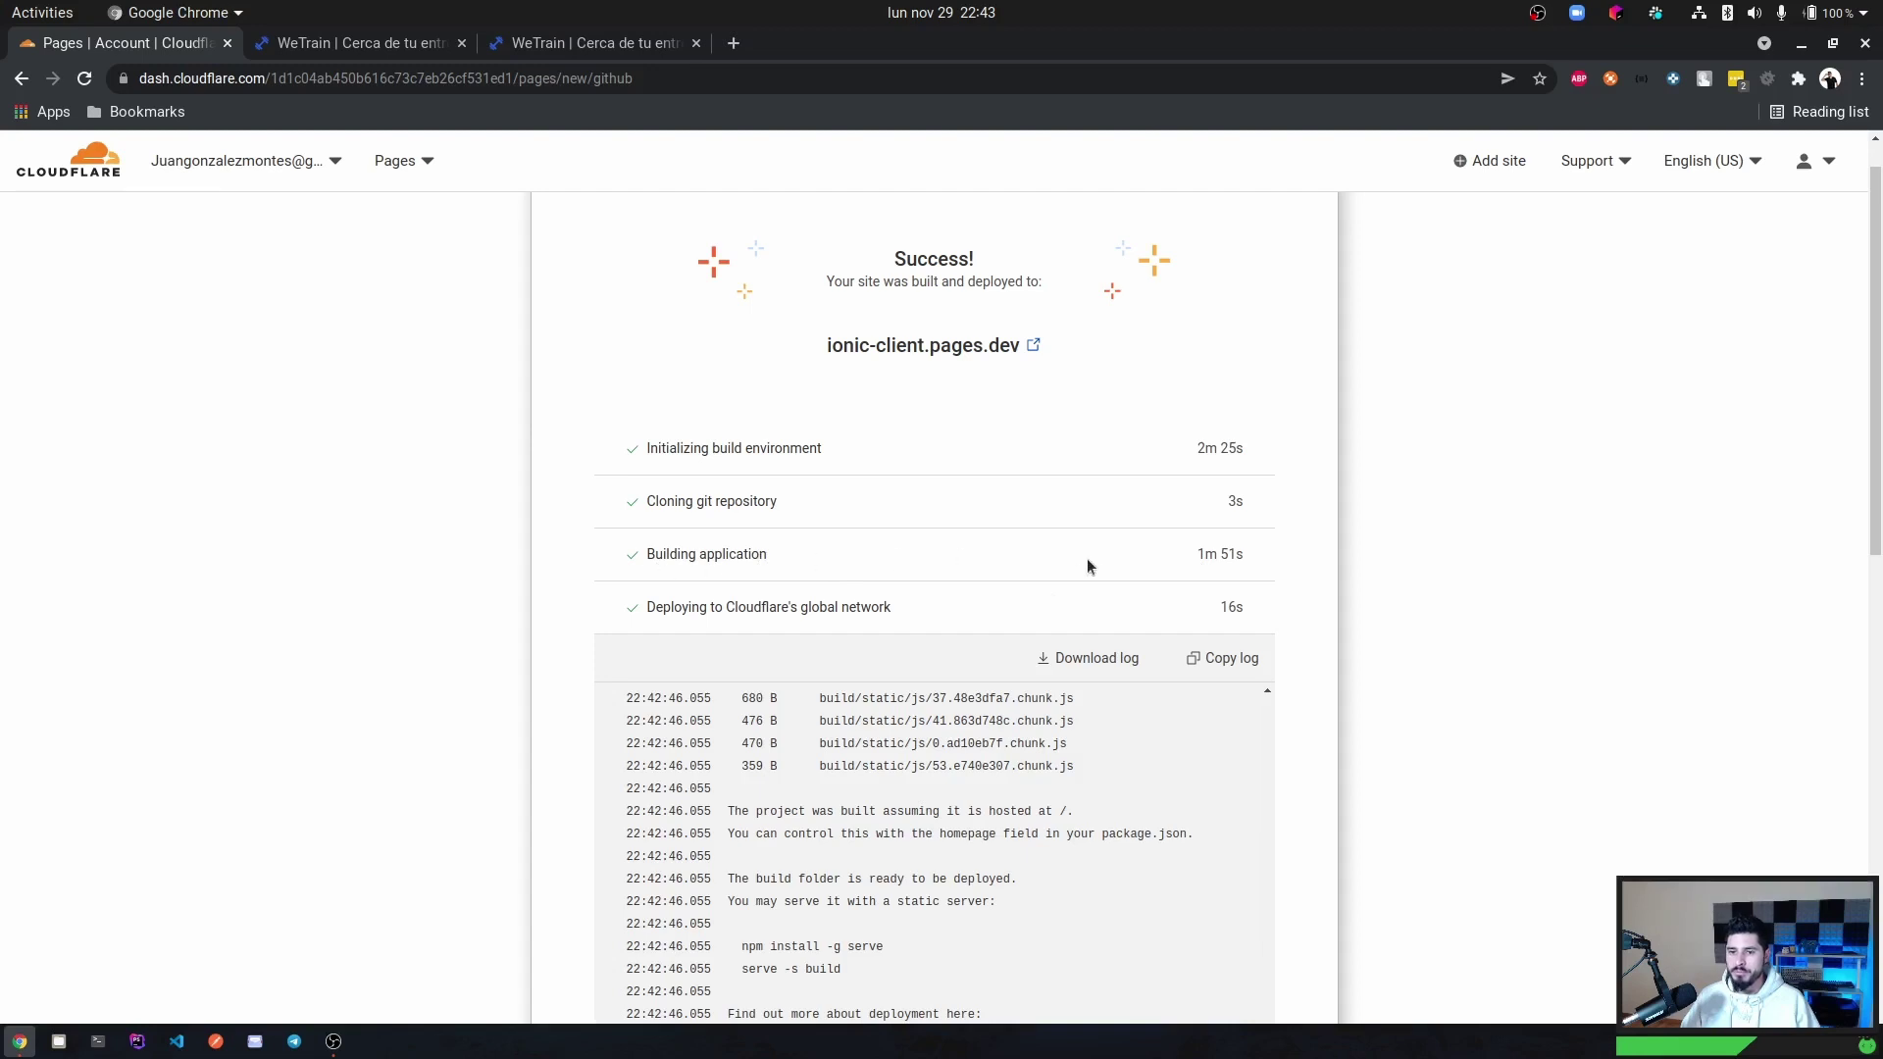
scroll(900, 803, up, 4)
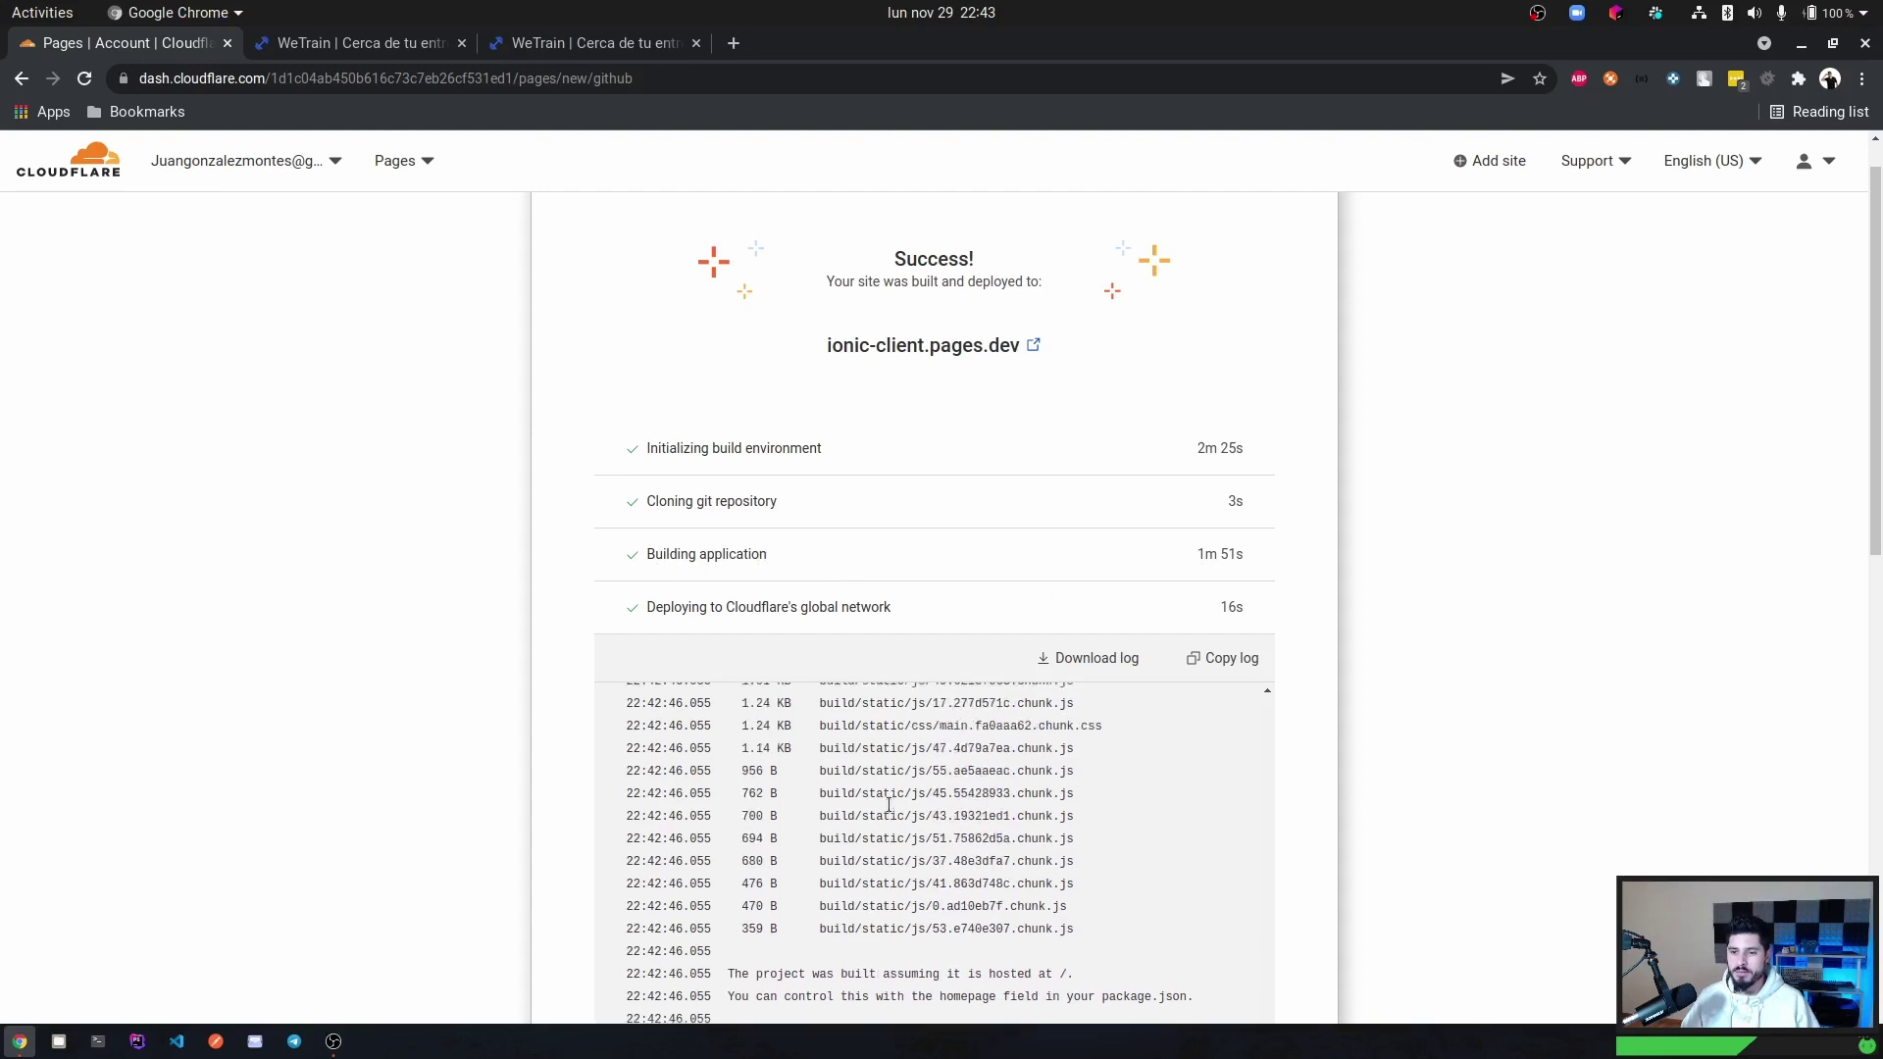
scroll(888, 804, up, 1)
scroll(889, 802, down, 5)
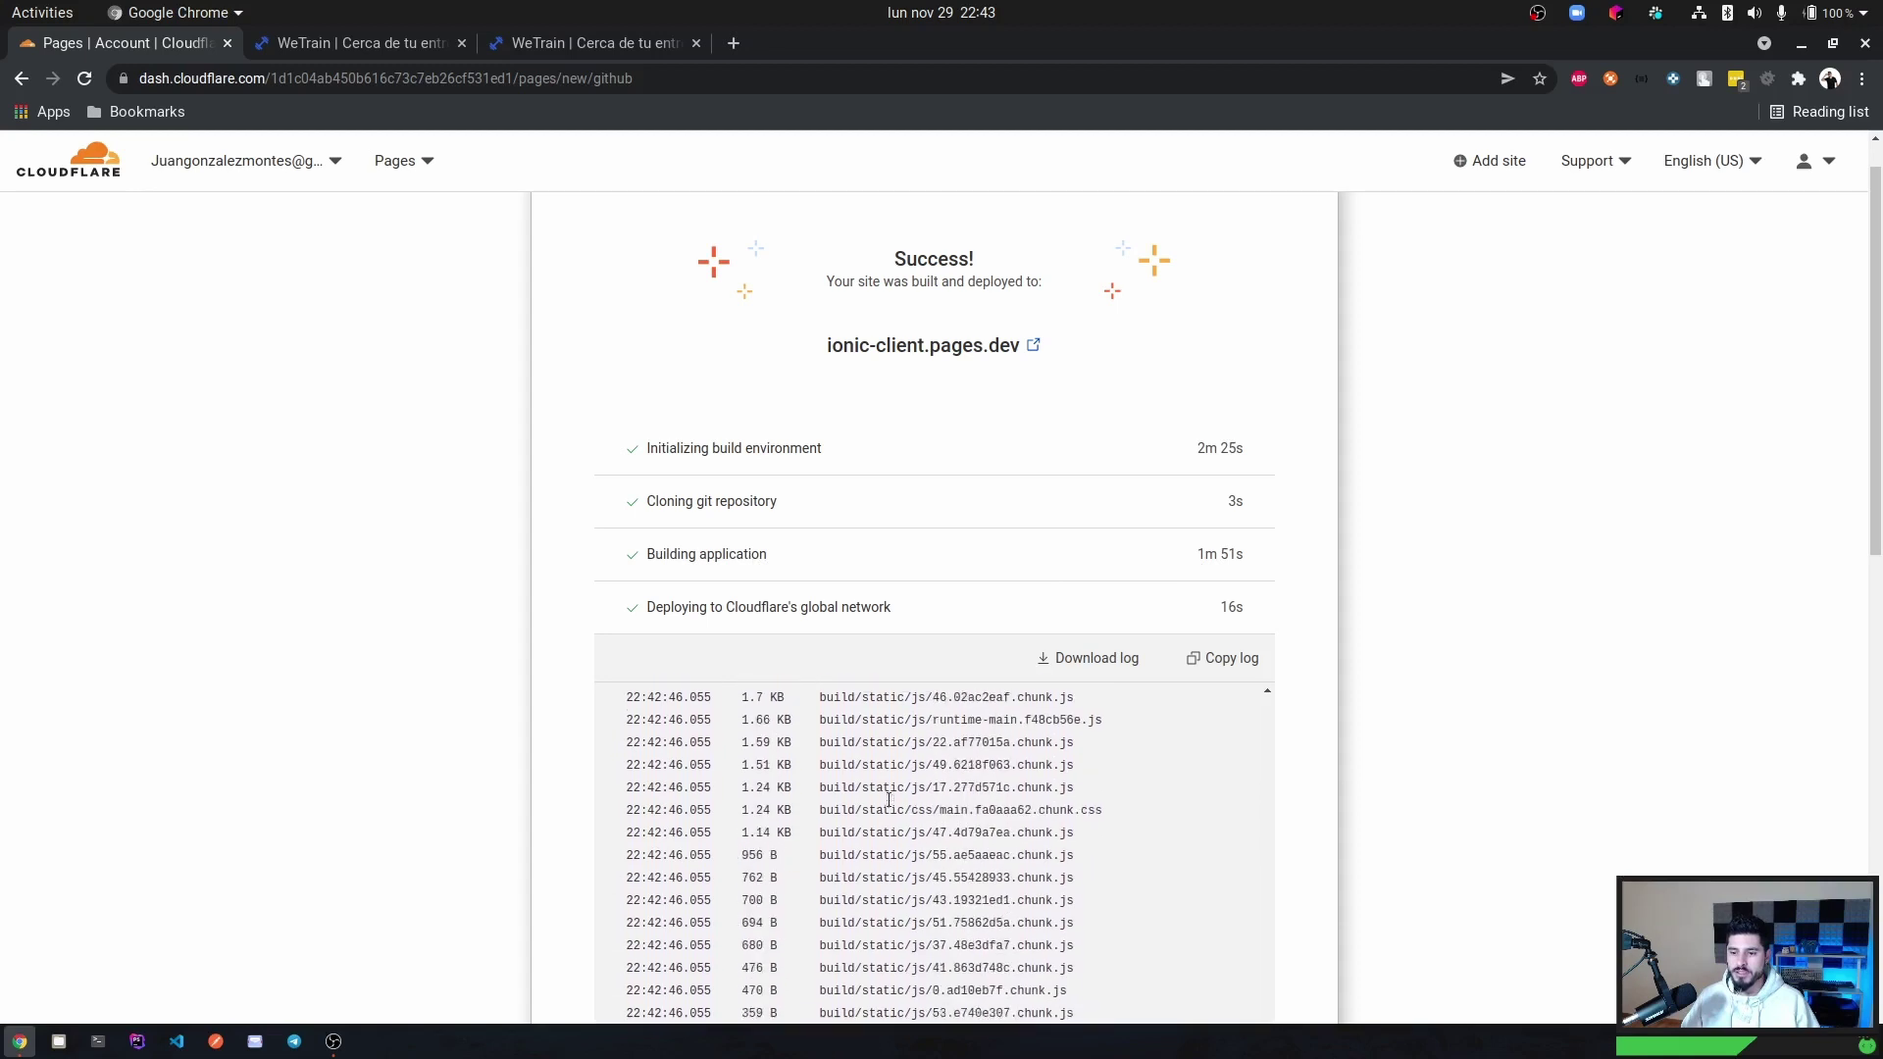
Open ionic-client.pages.dev in a new tab and try logging in, which fails with a connection error.
middle_click(922, 354)
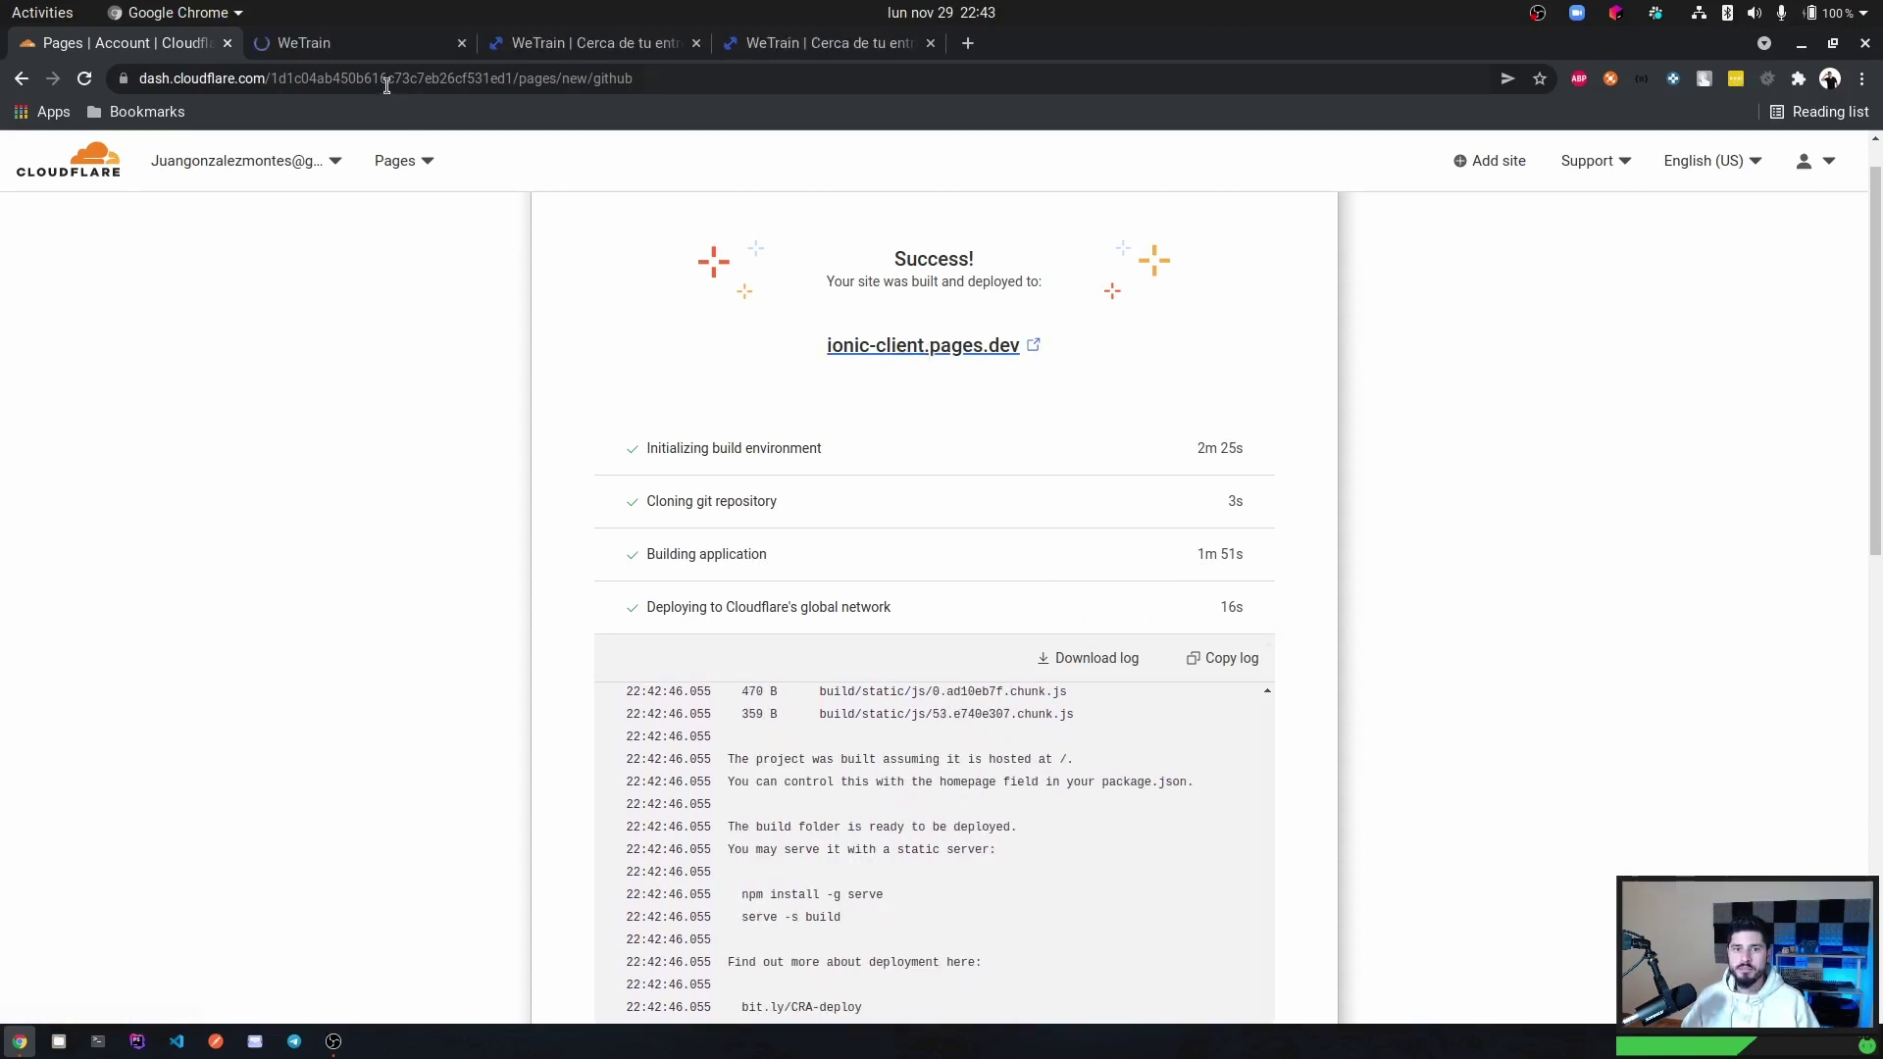
click(379, 46)
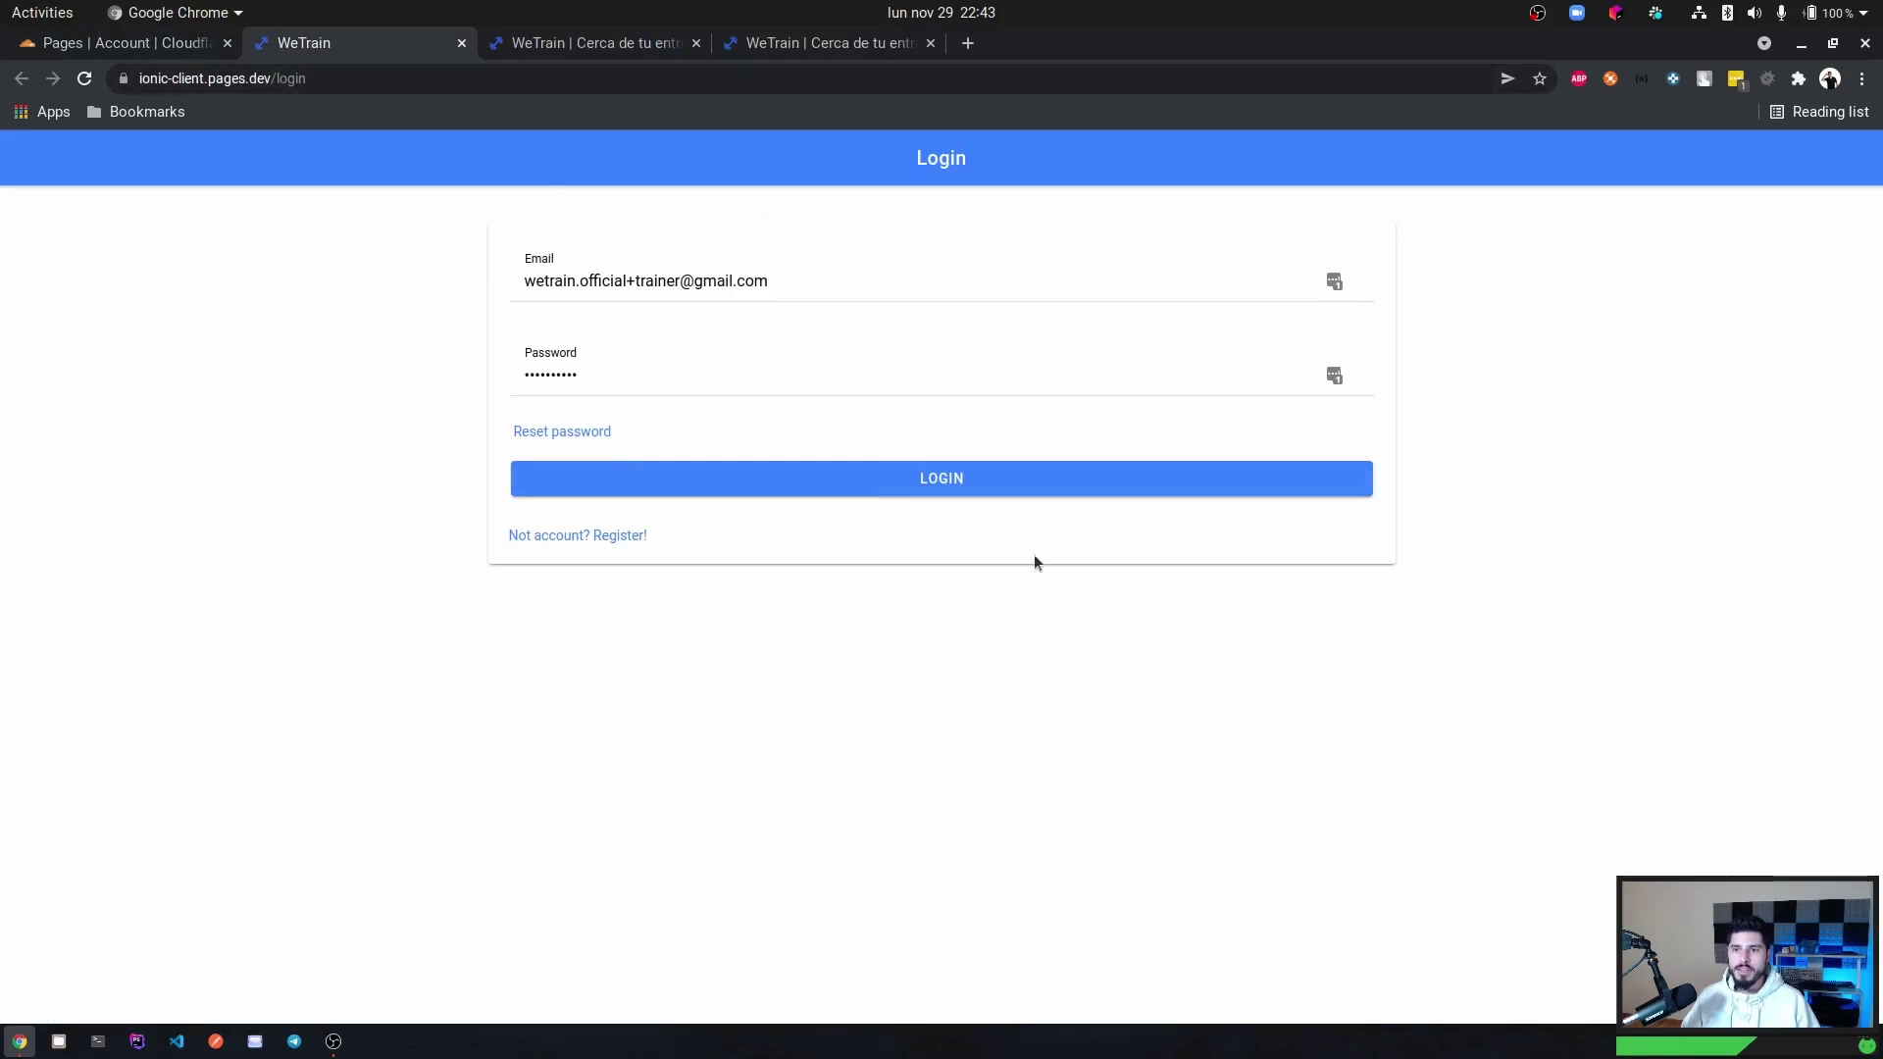
click(964, 484)
triple_click(640, 990)
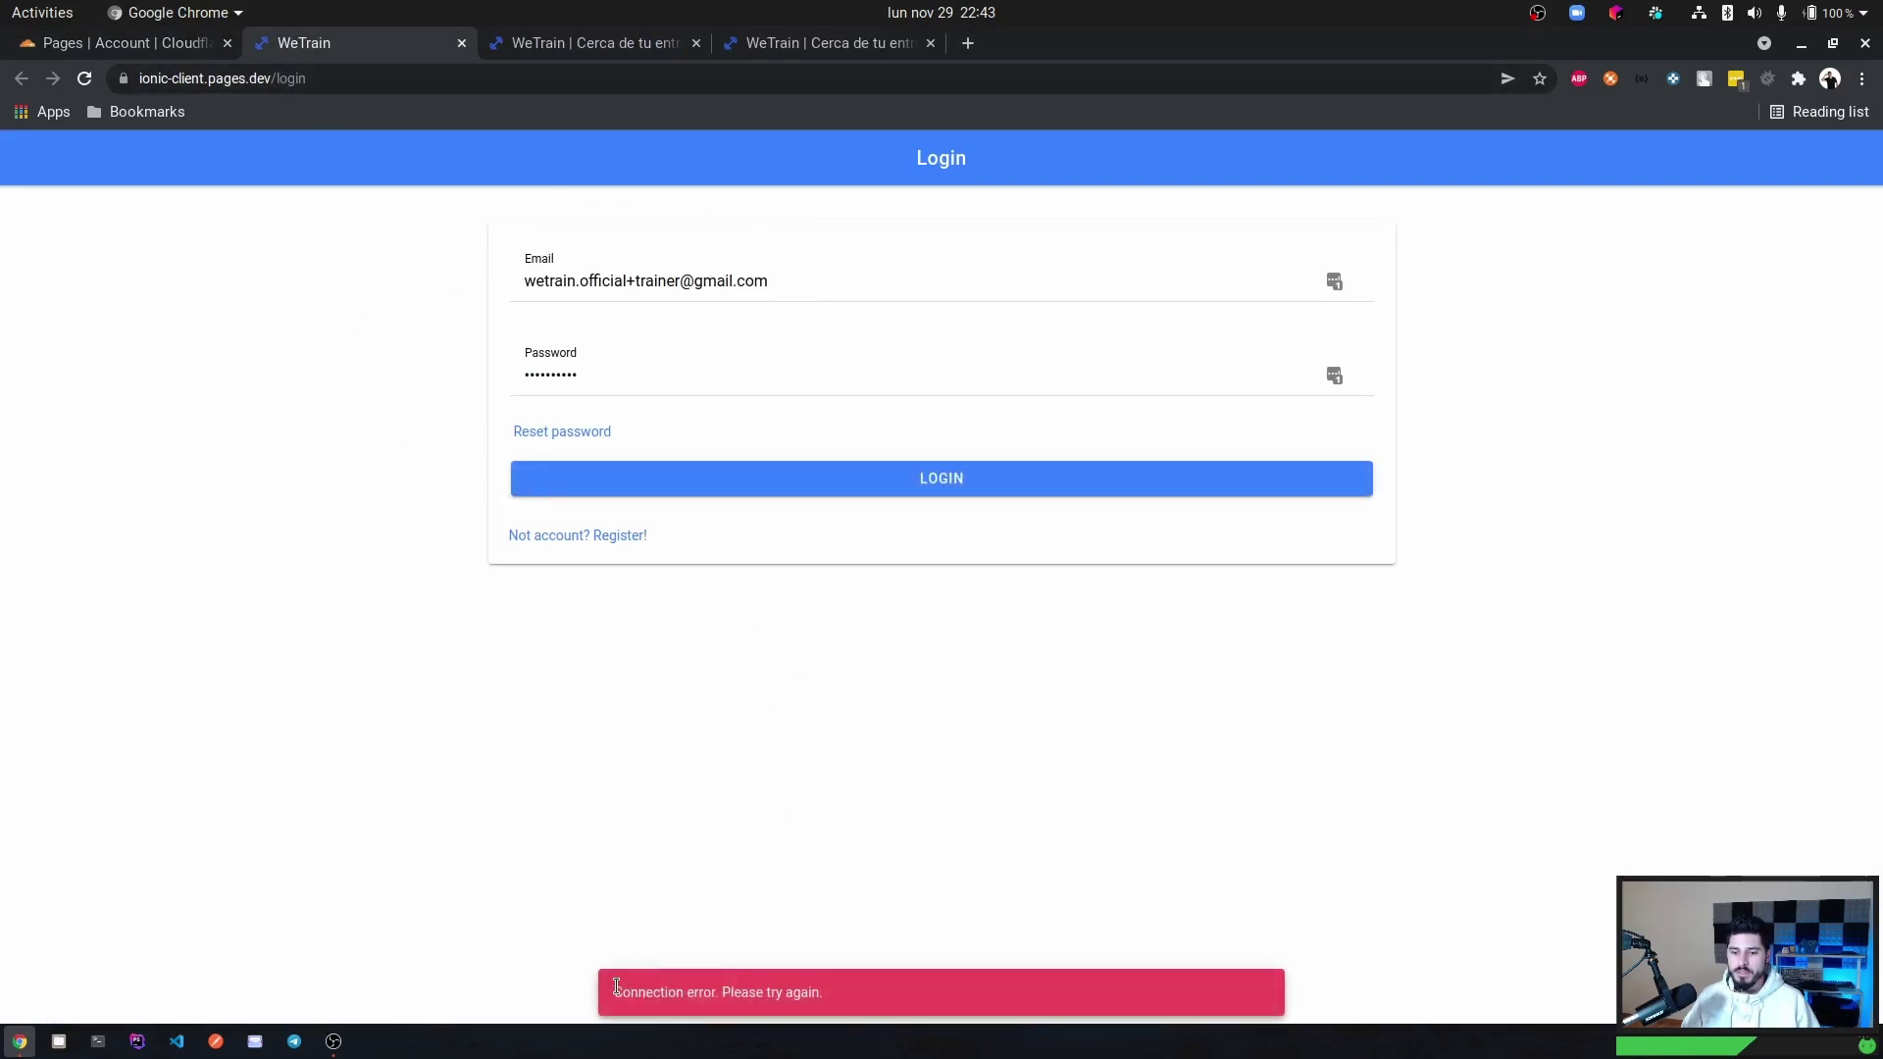
Retry the login in DevTools Network and see the authenticate request targets localhost:400.
key(ctrl+shift+i)
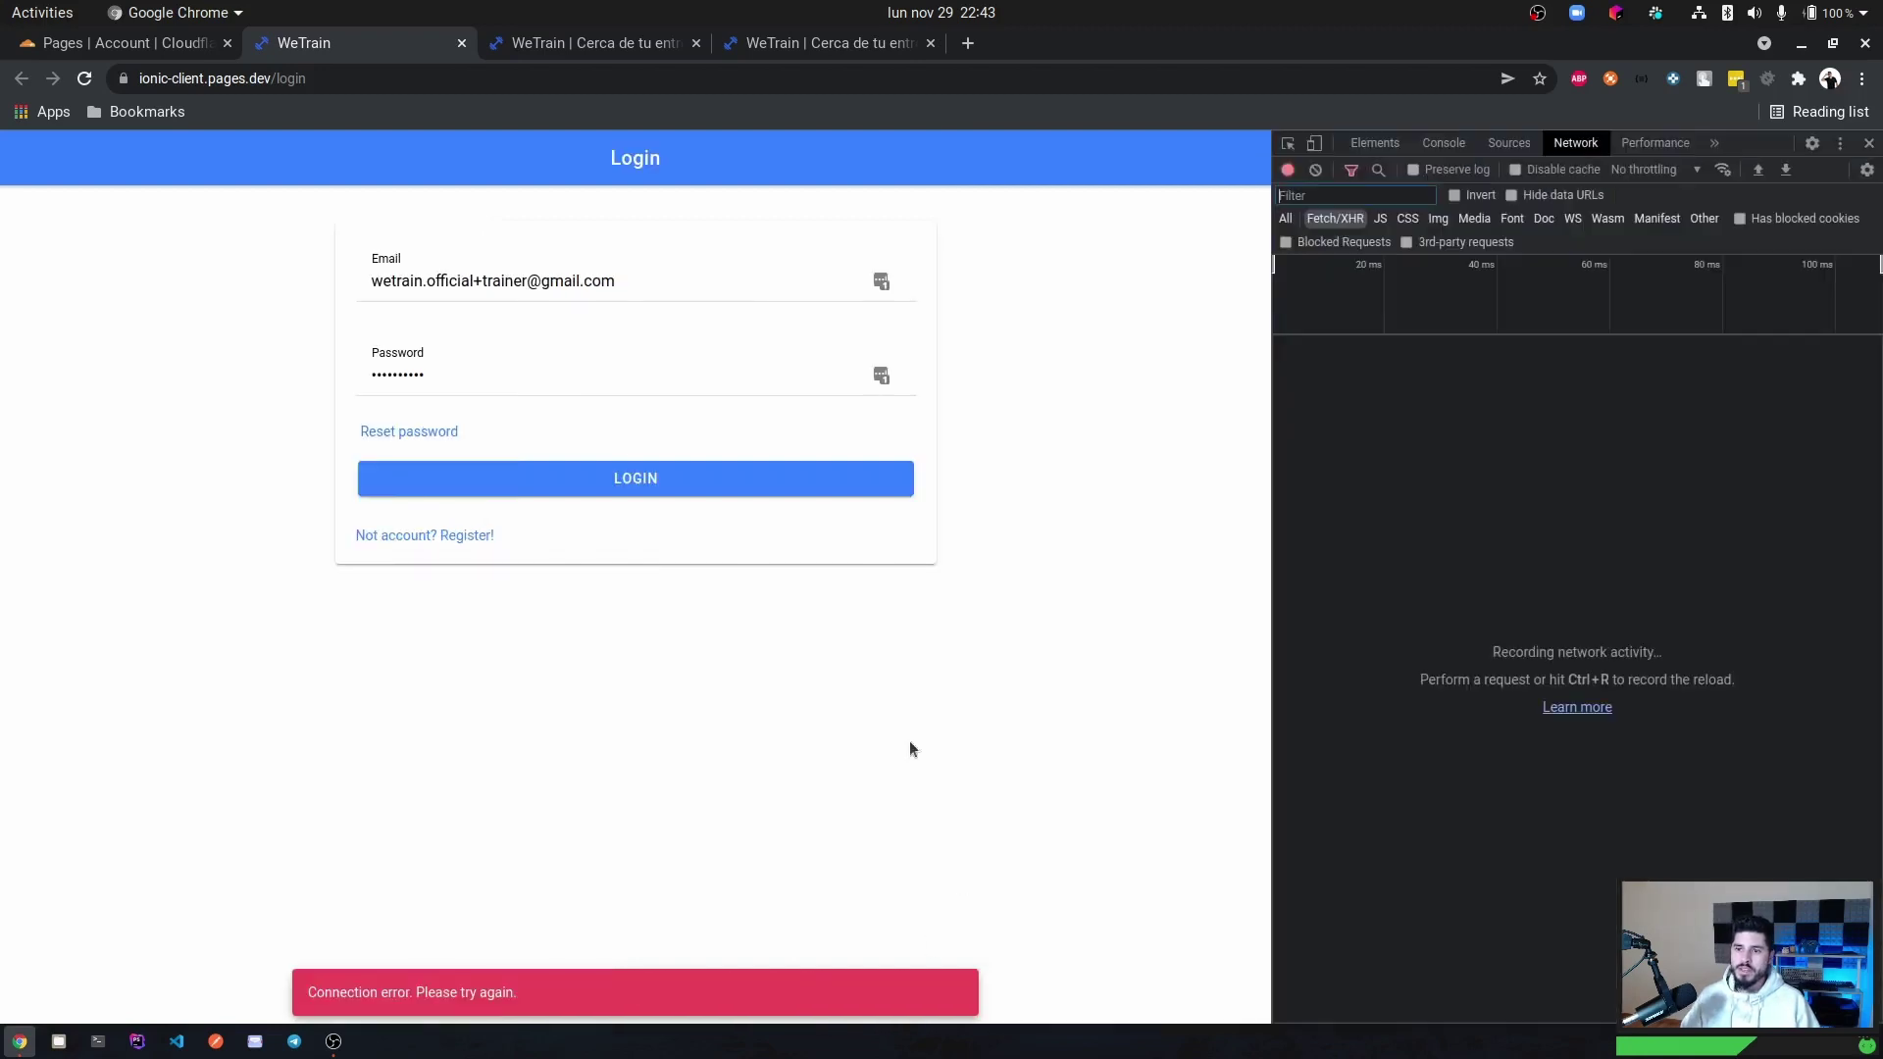
key(ctrl+r)
click(639, 478)
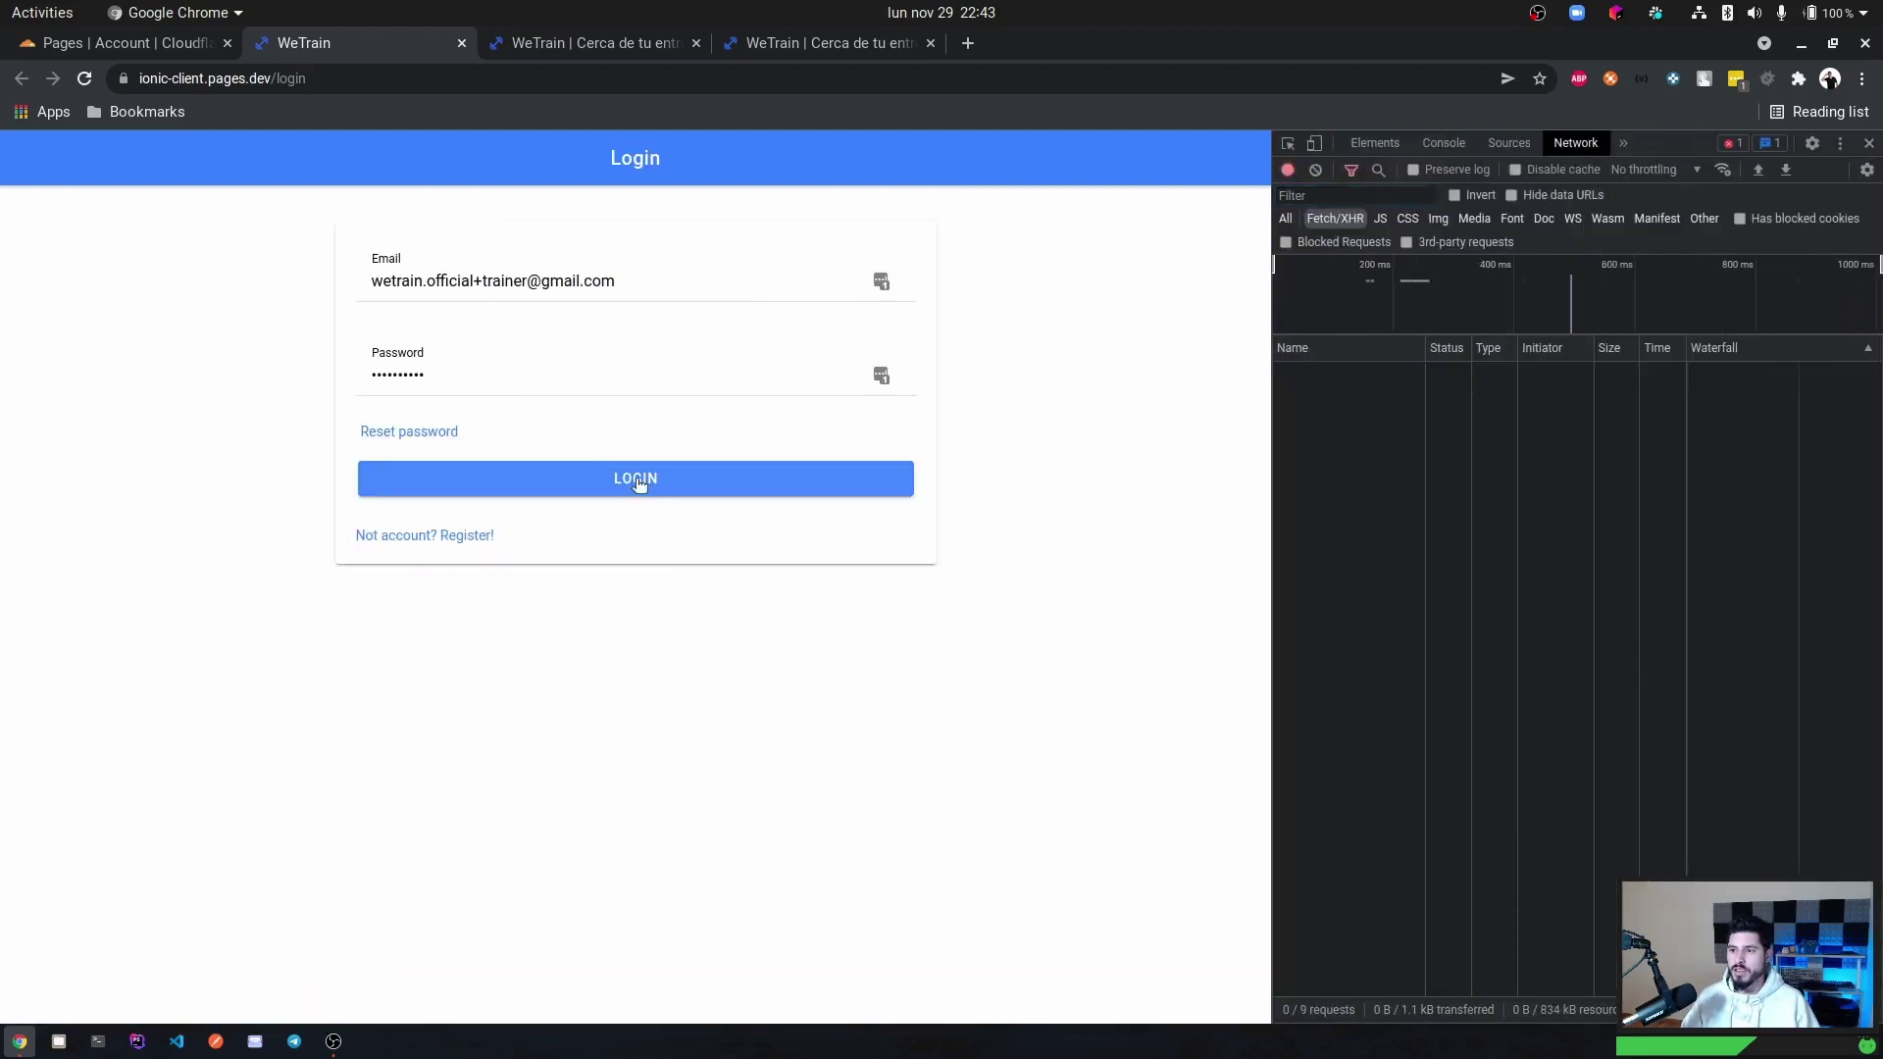
click(1304, 374)
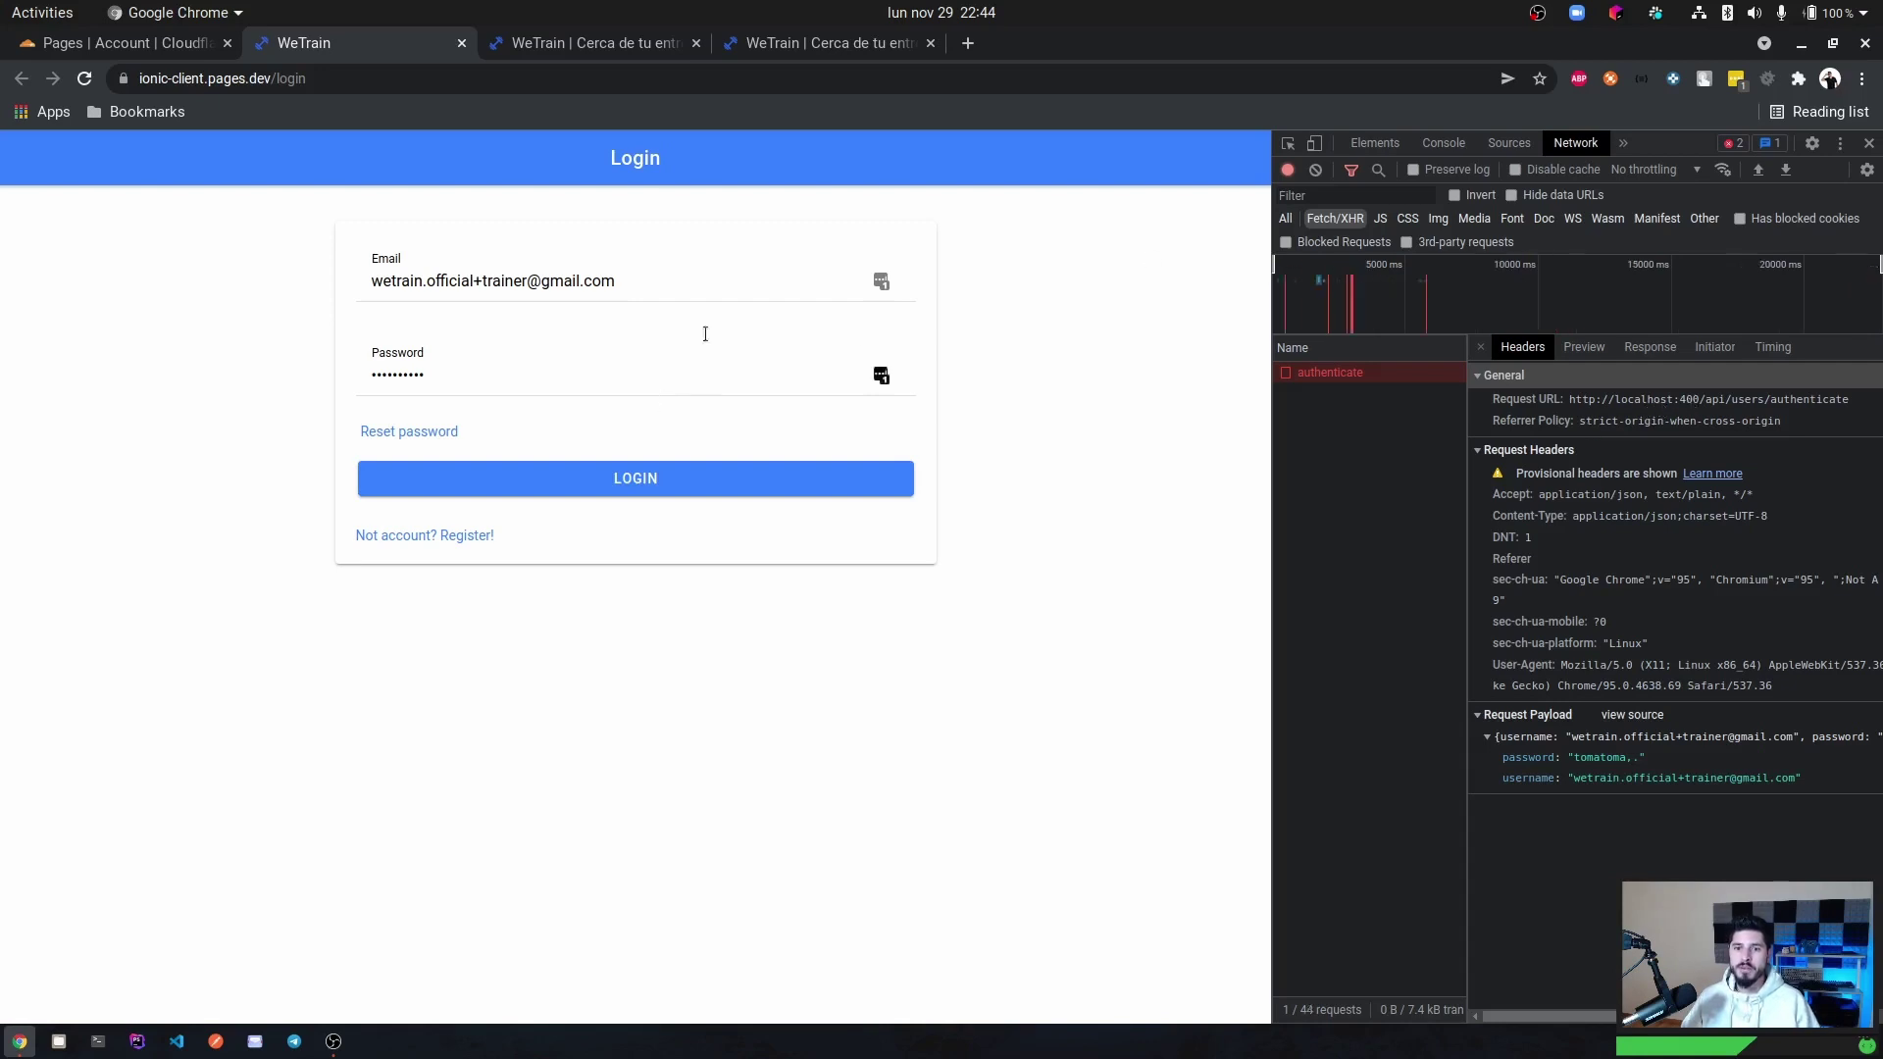
click(91, 49)
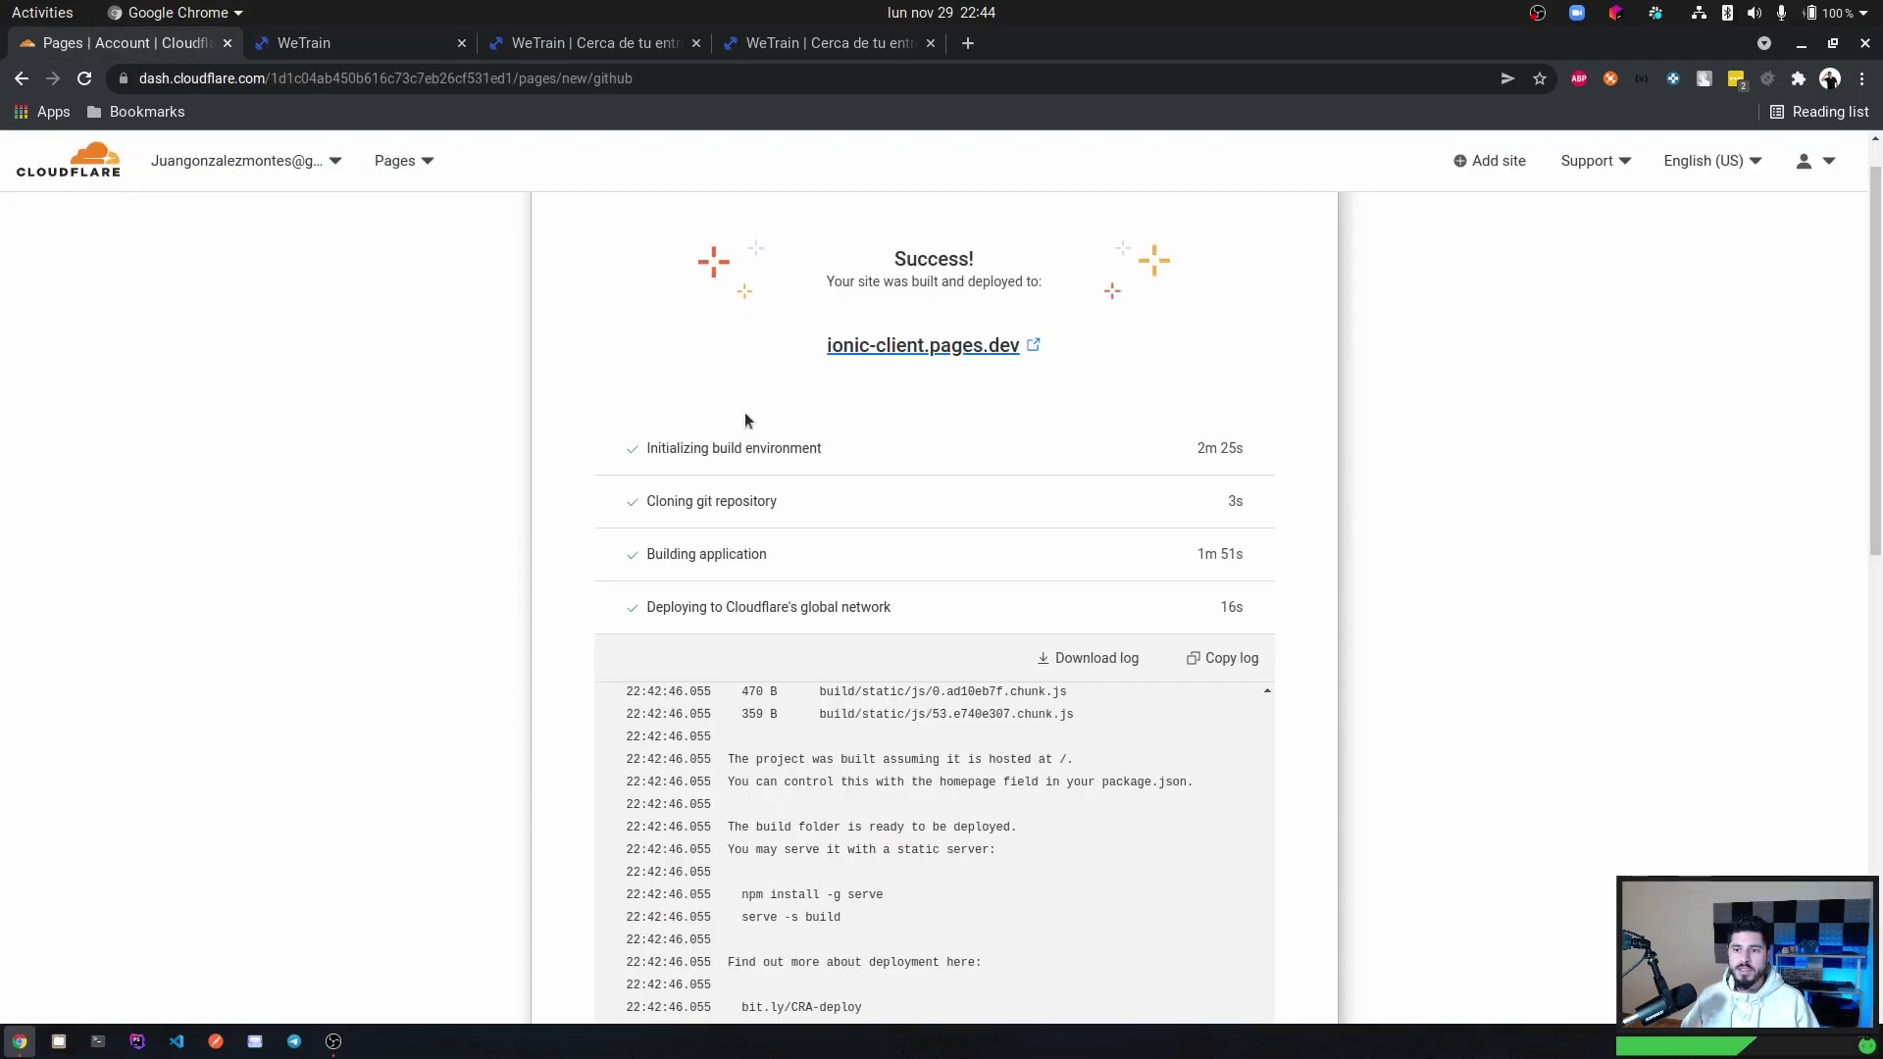
Go to the ionic-client project's Settings > Custom domains and begin setting up a custom domain.
scroll(839, 490, down, 10)
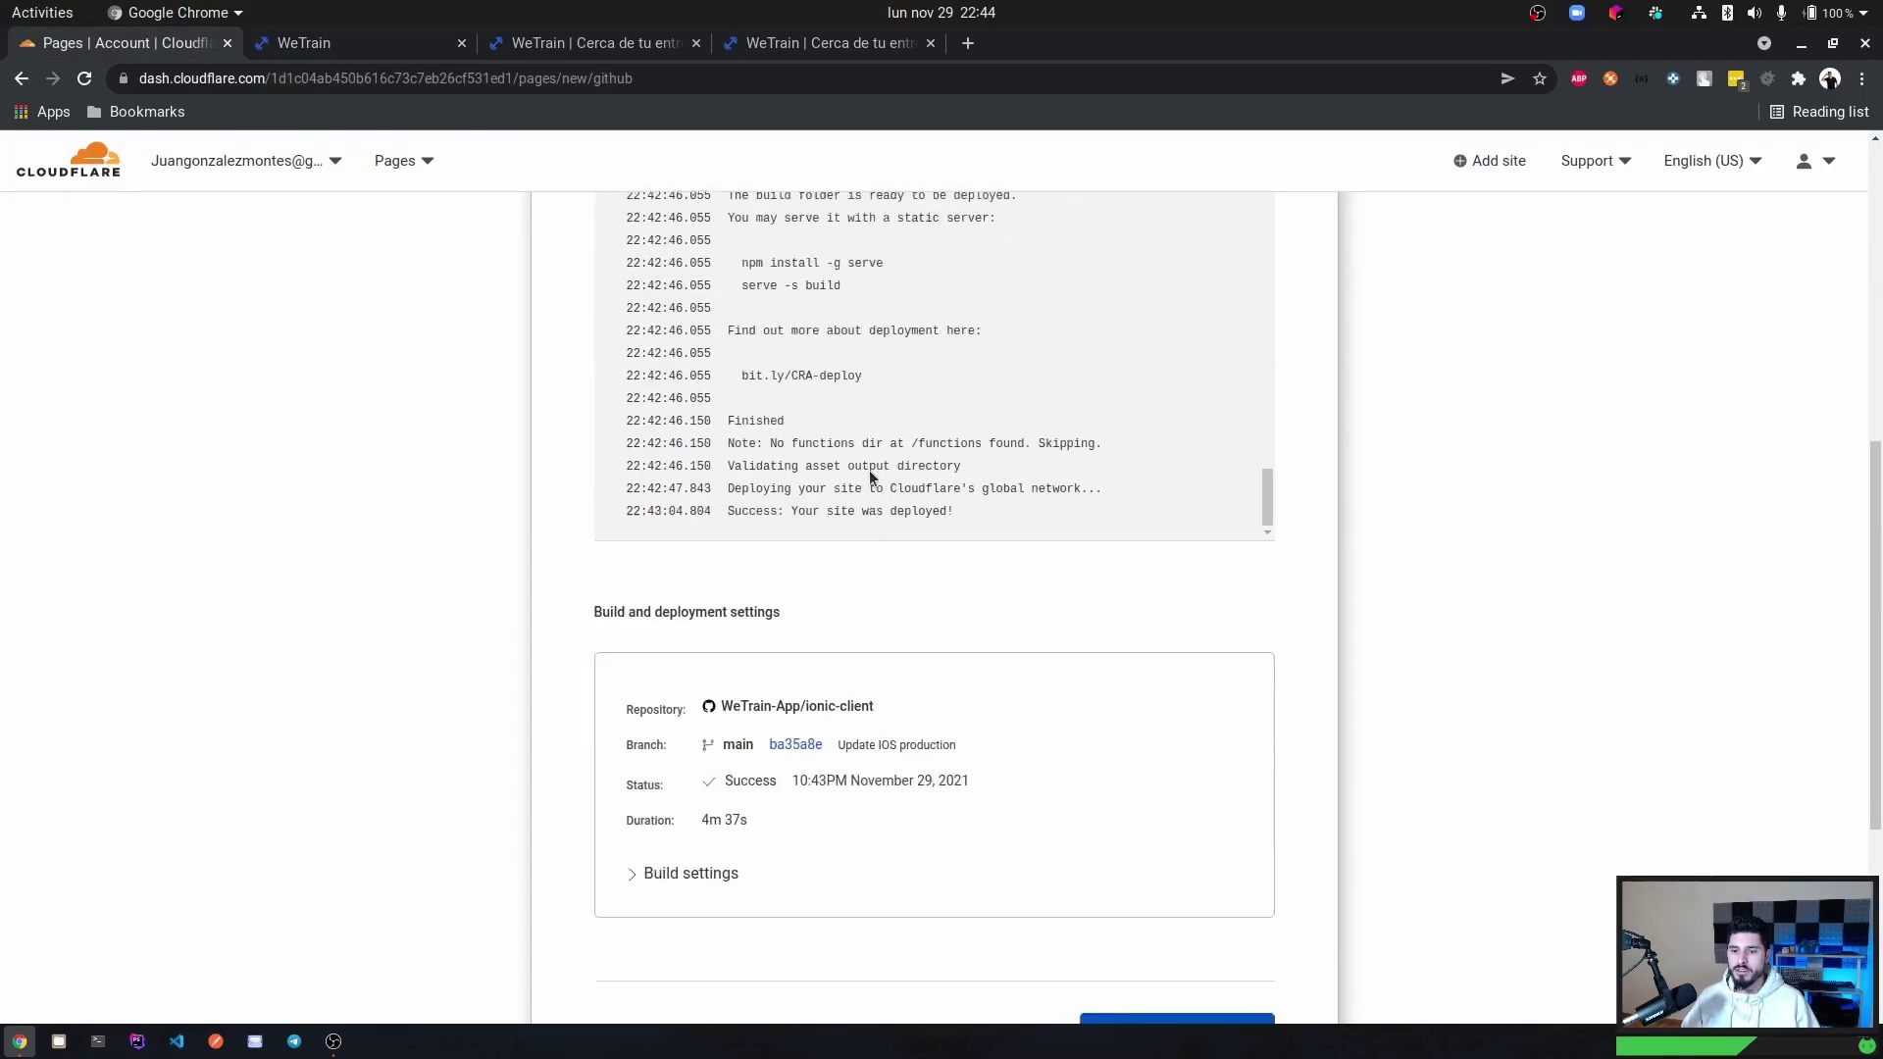
click(1151, 735)
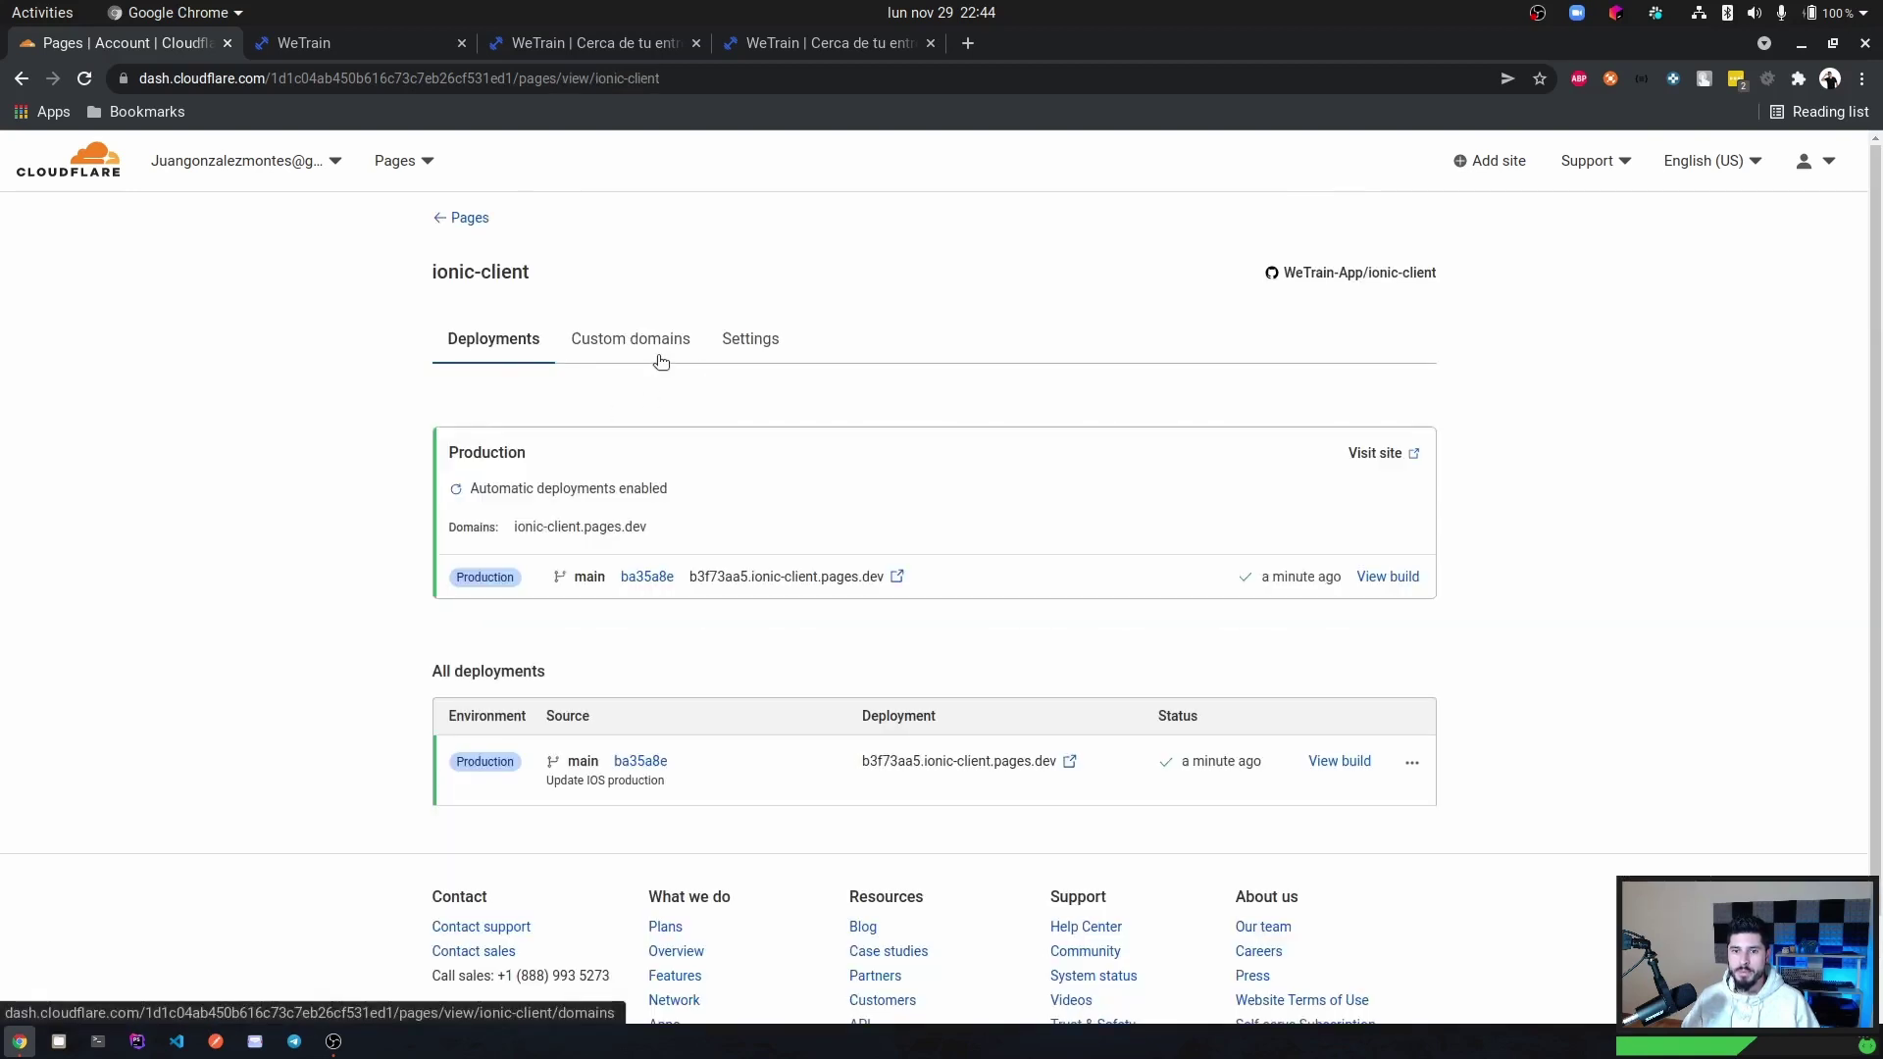
click(747, 342)
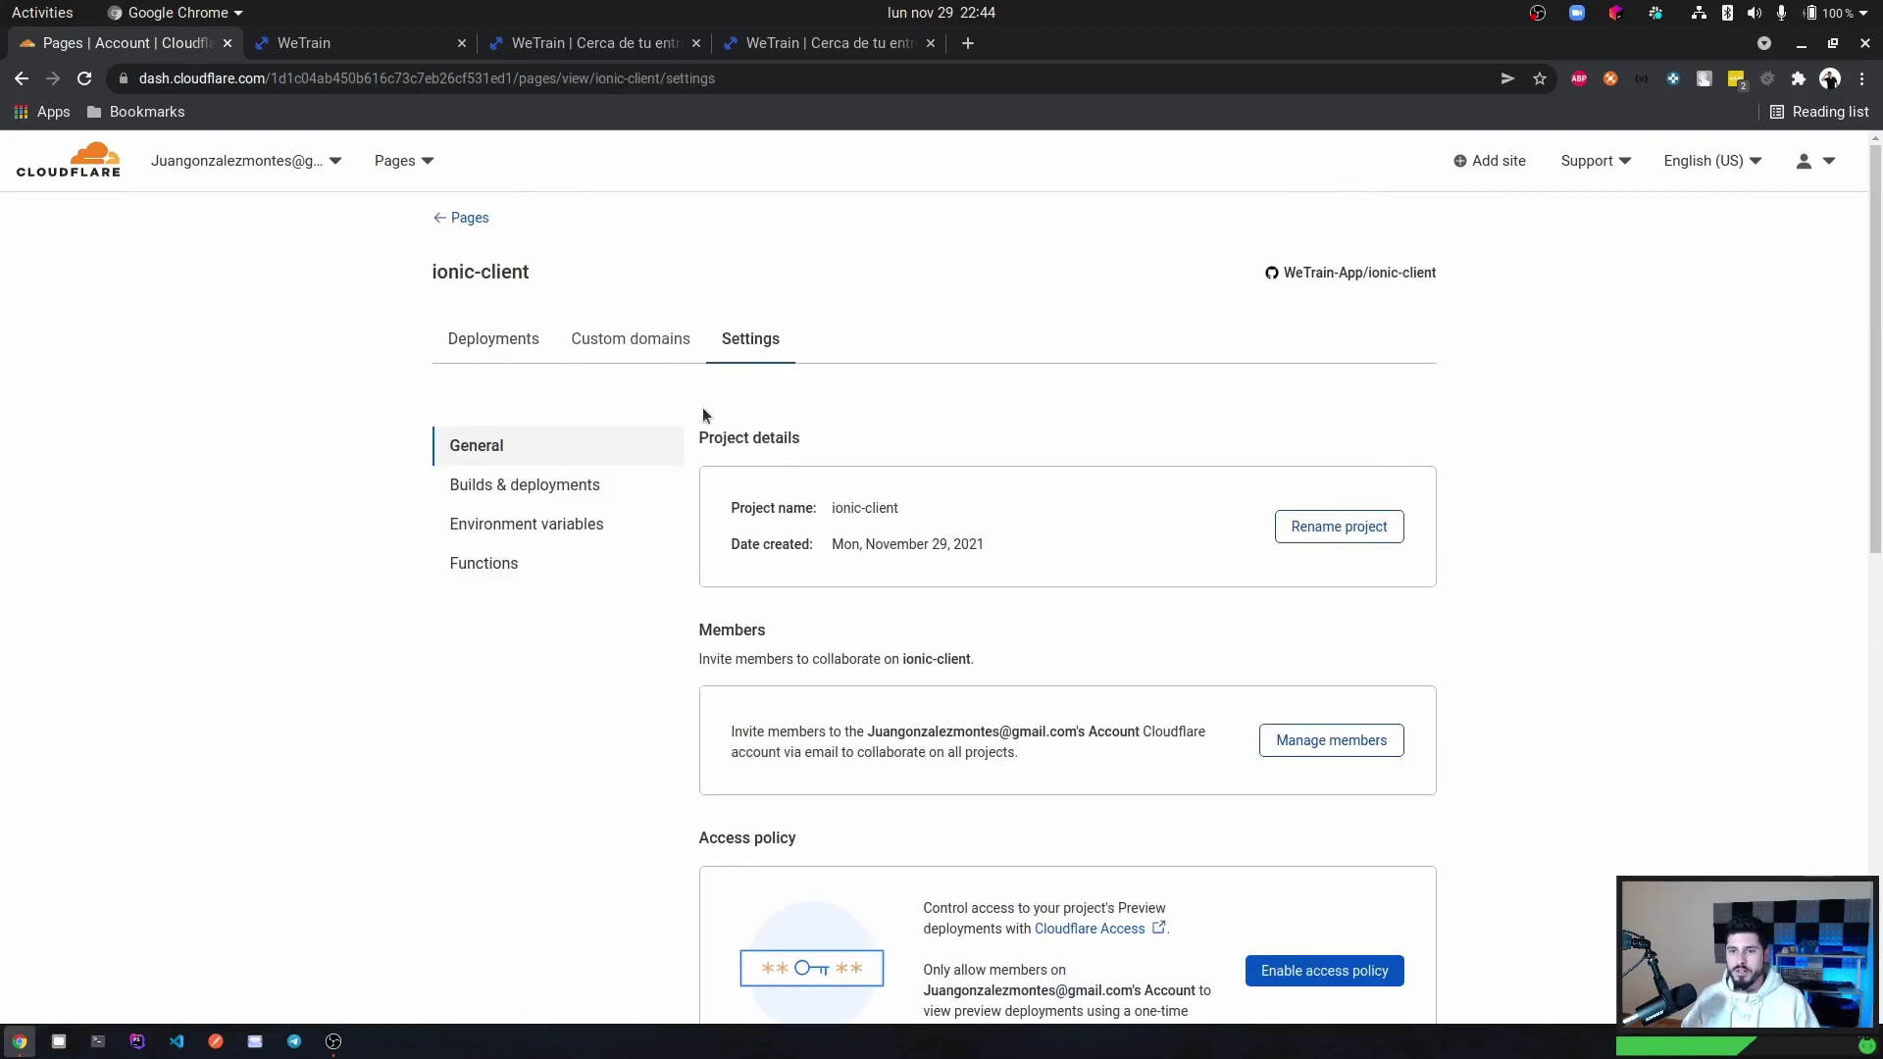
click(638, 351)
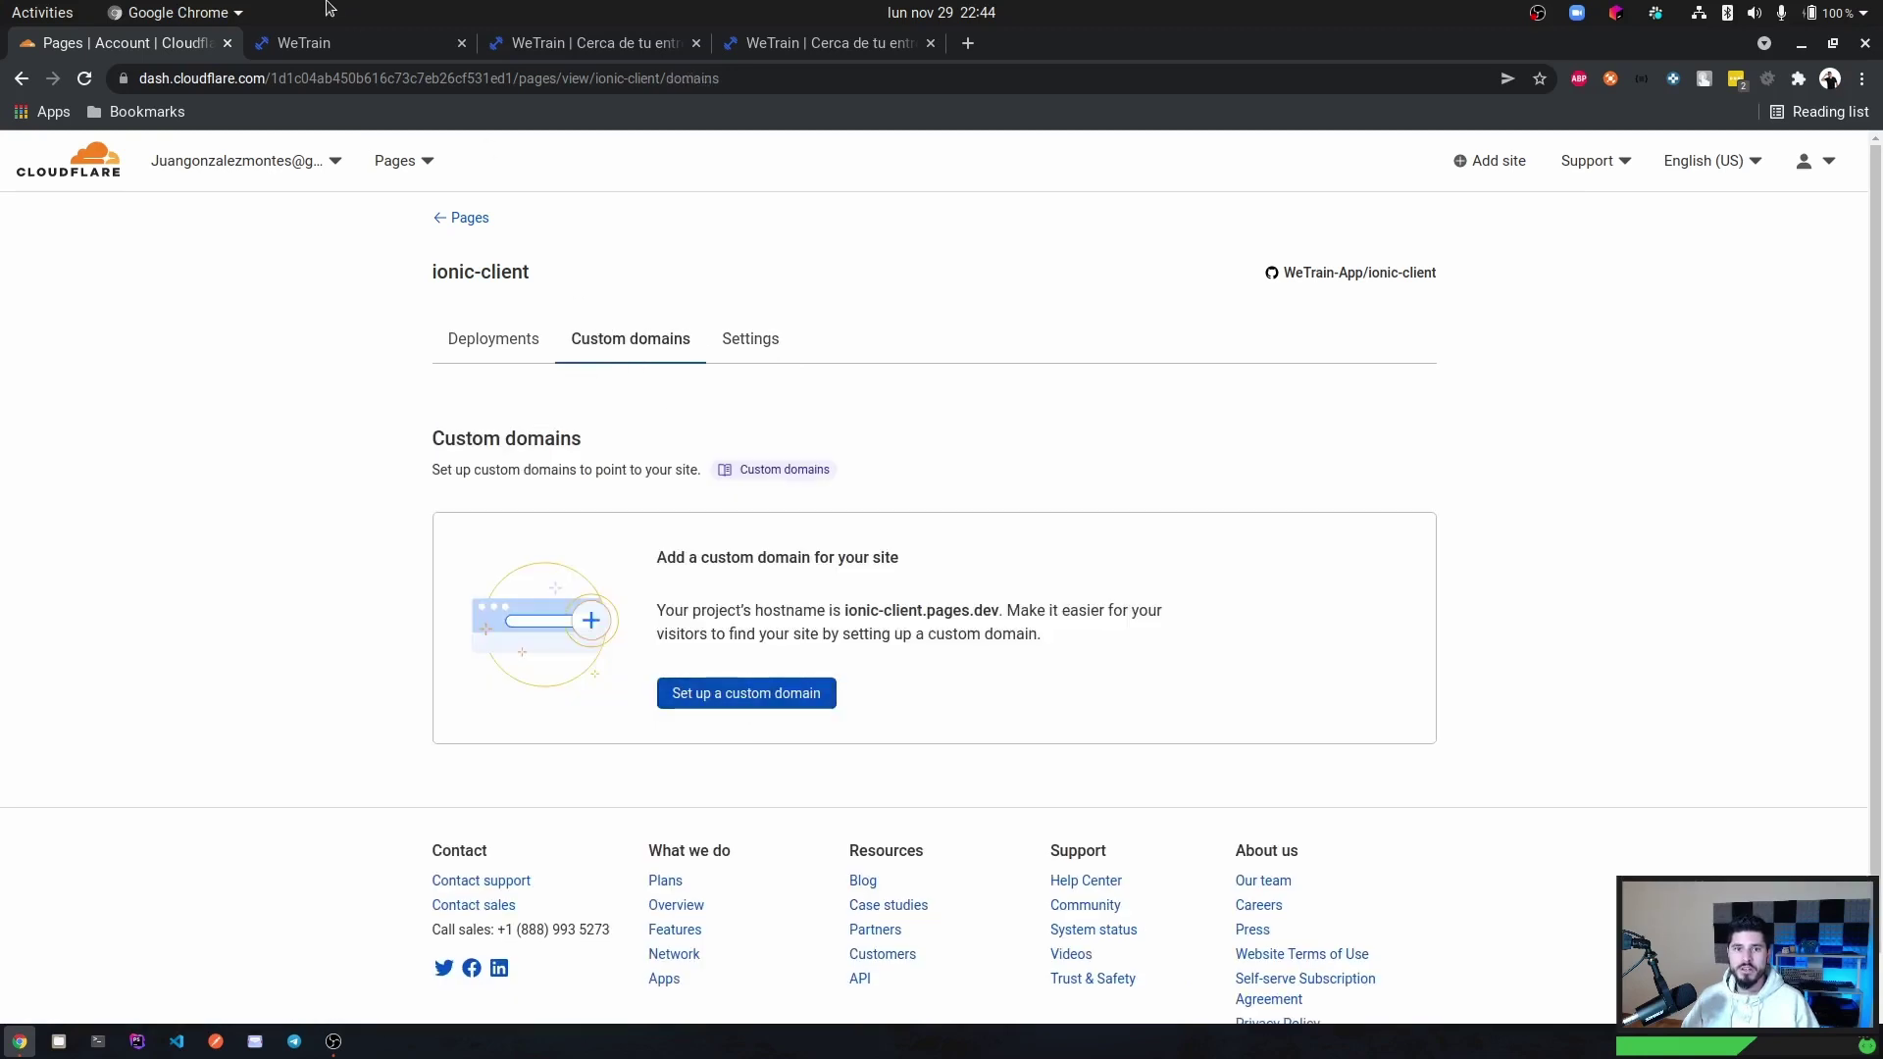
click(343, 47)
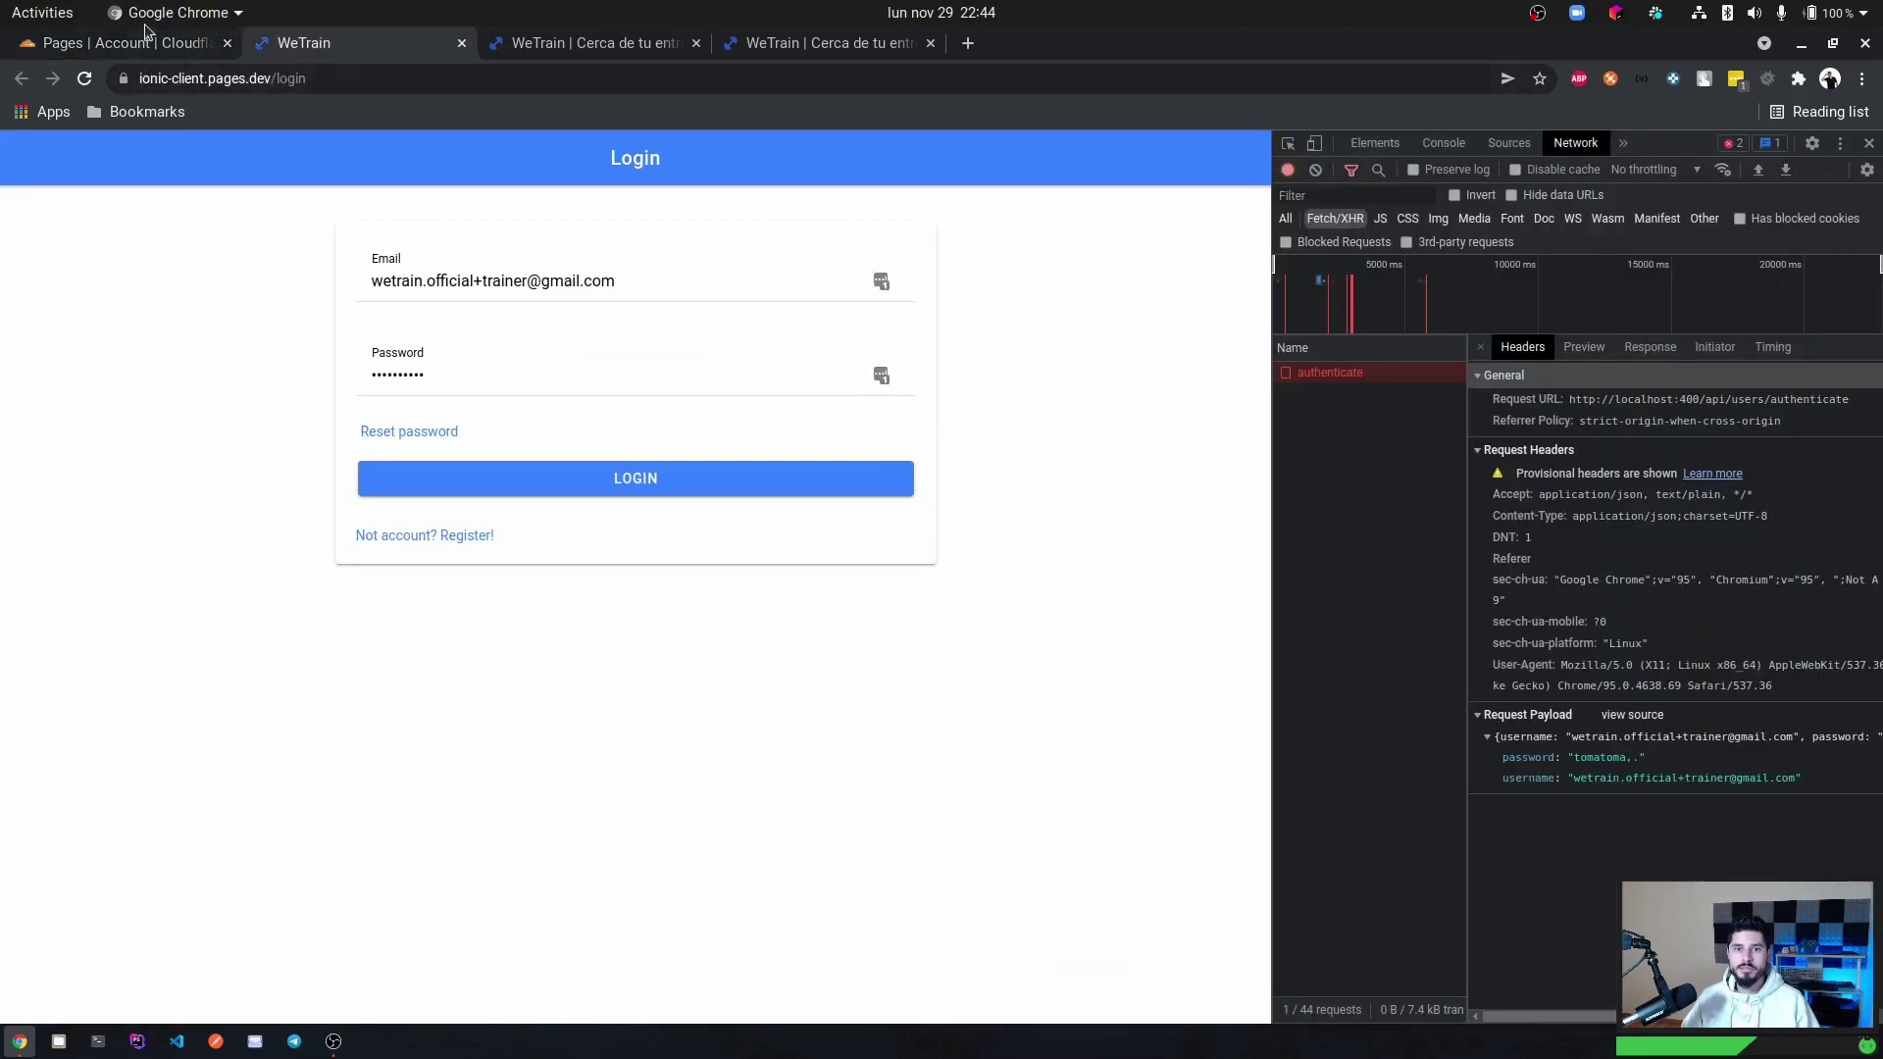
click(147, 43)
click(739, 690)
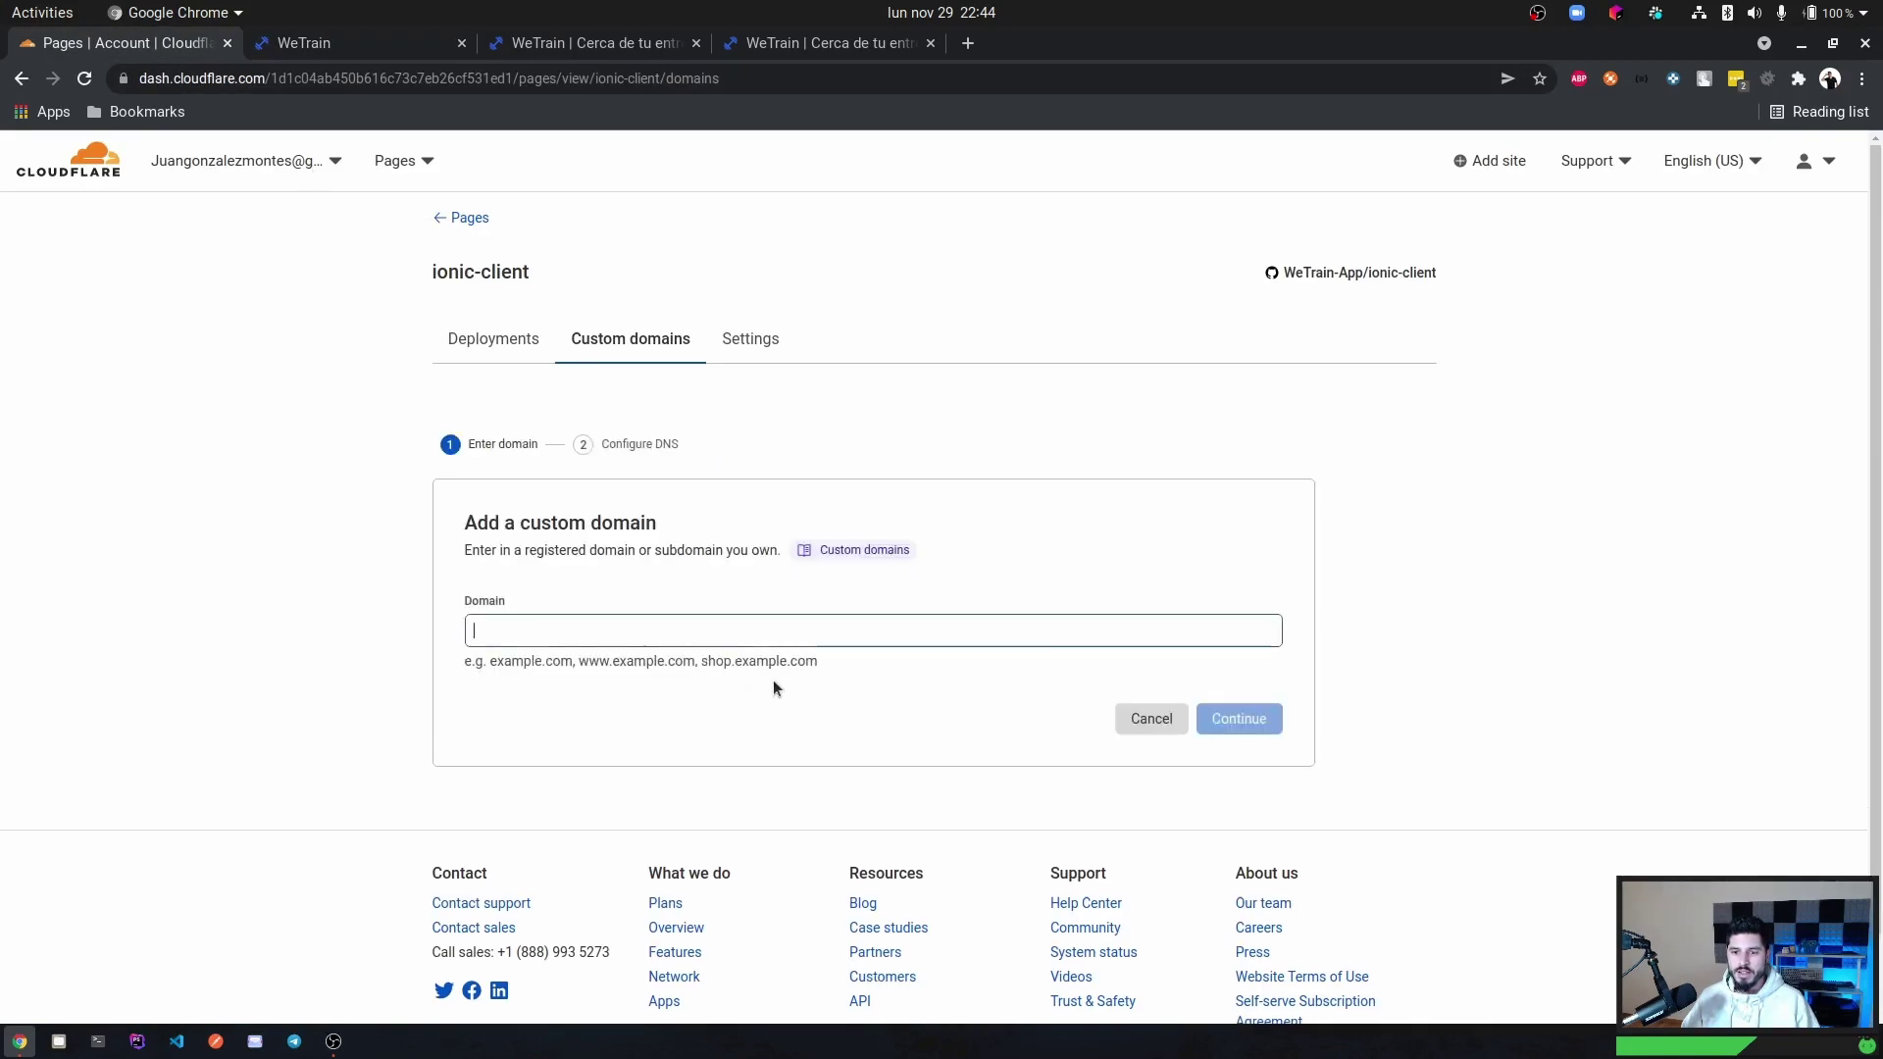
Add and activate testapp.wetrain.pro as the custom domain, then close two old WeTrain tabs.
click(688, 632)
text(test)
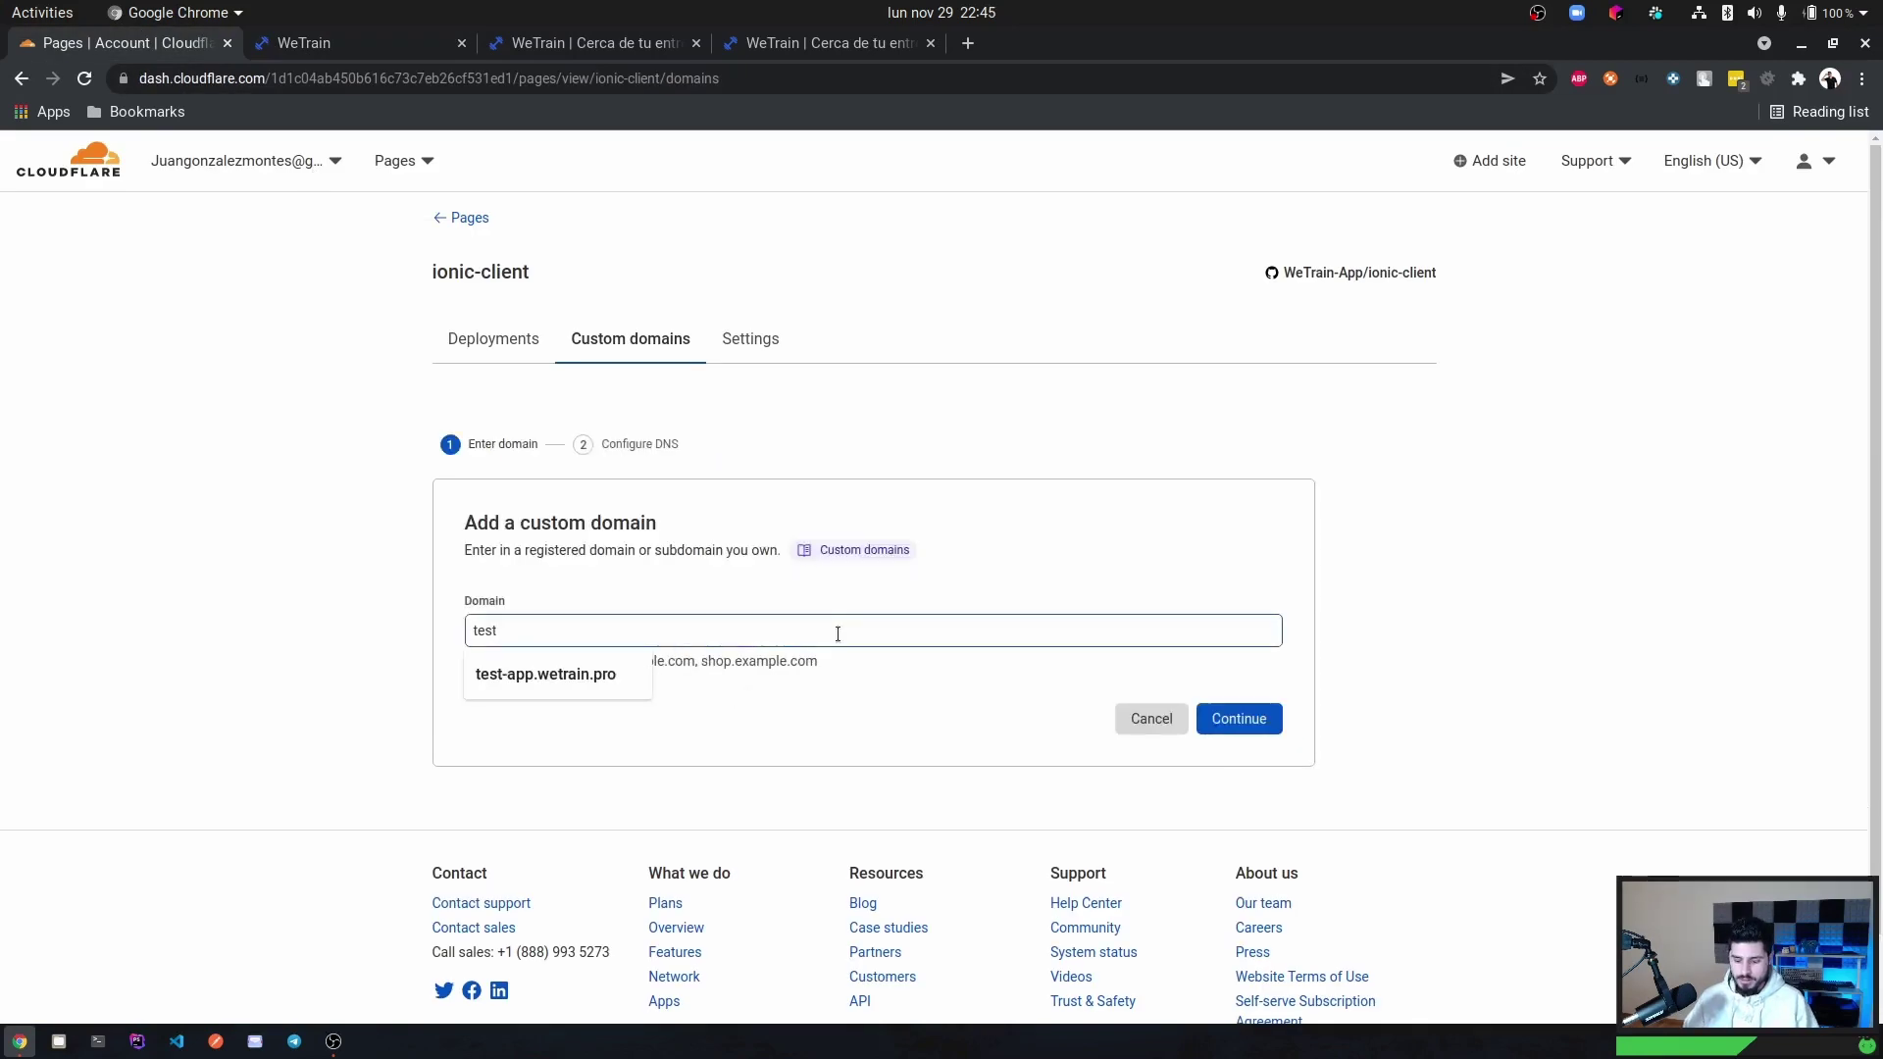
text(app.wetrain.pro)
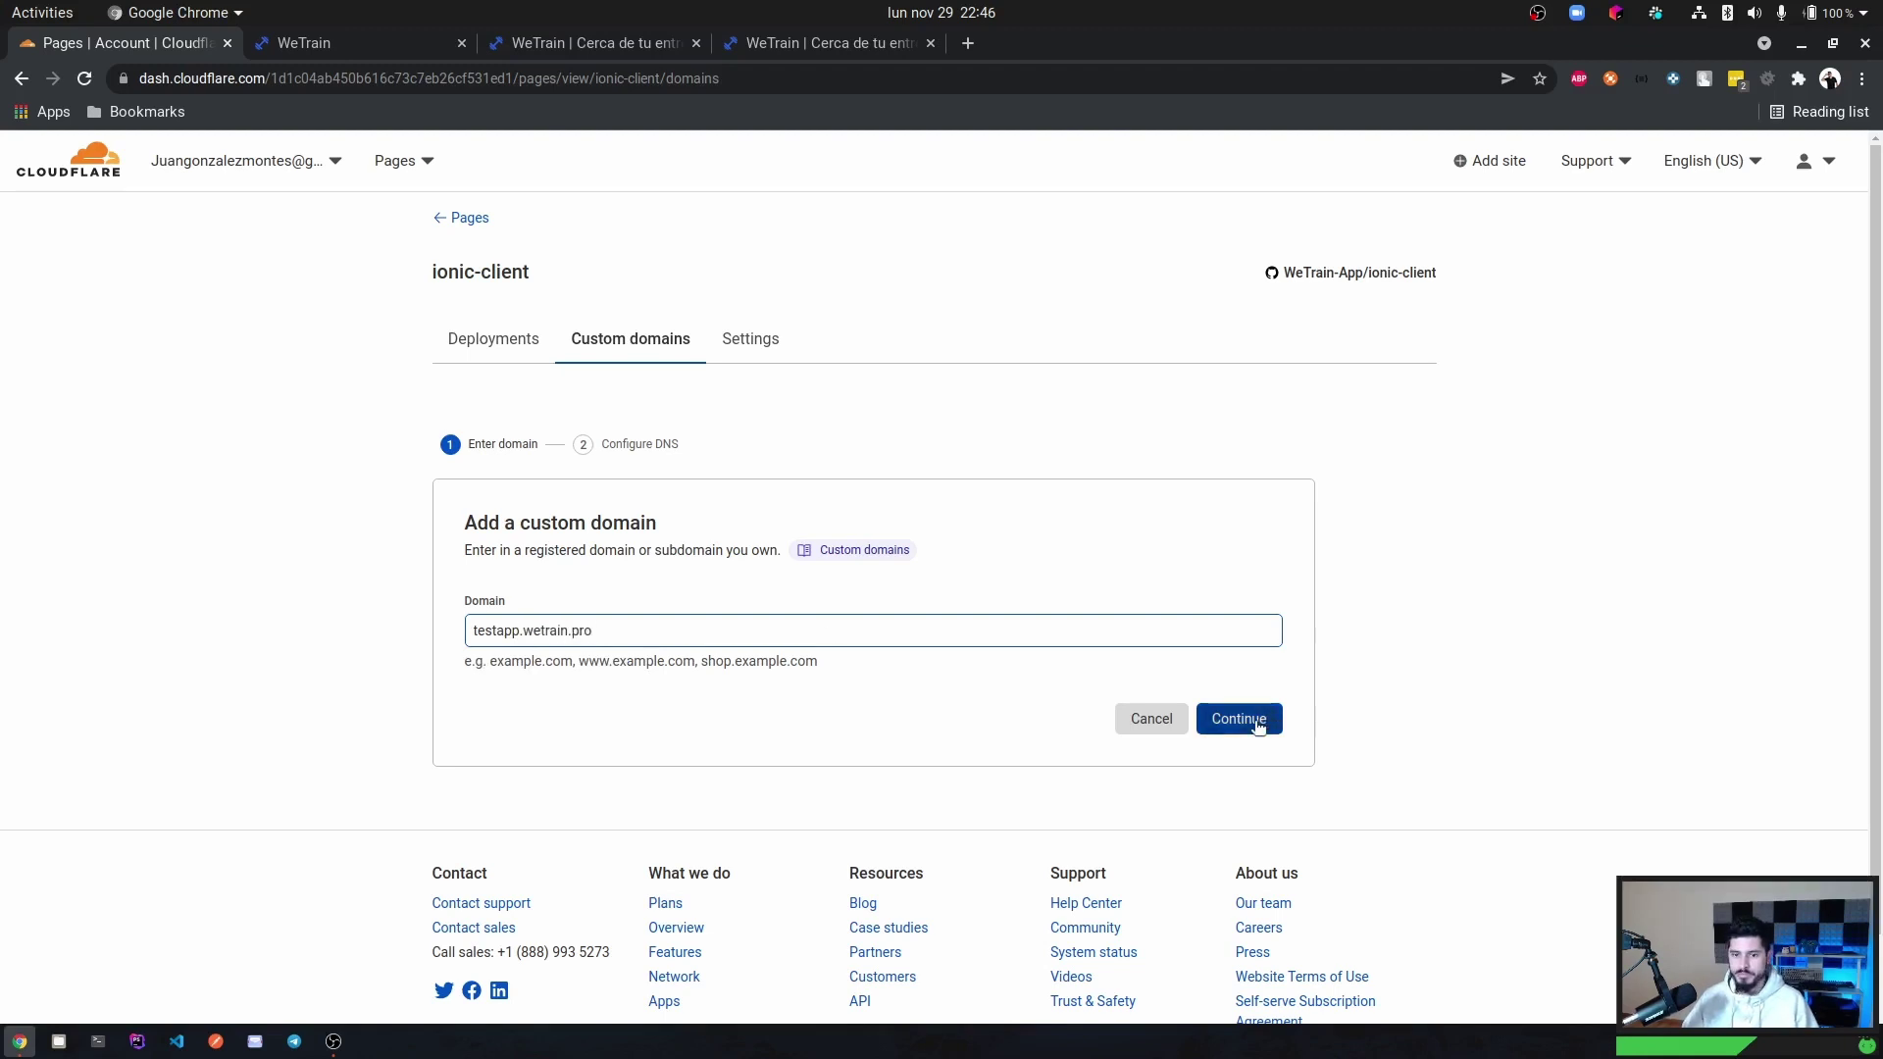
click(1255, 723)
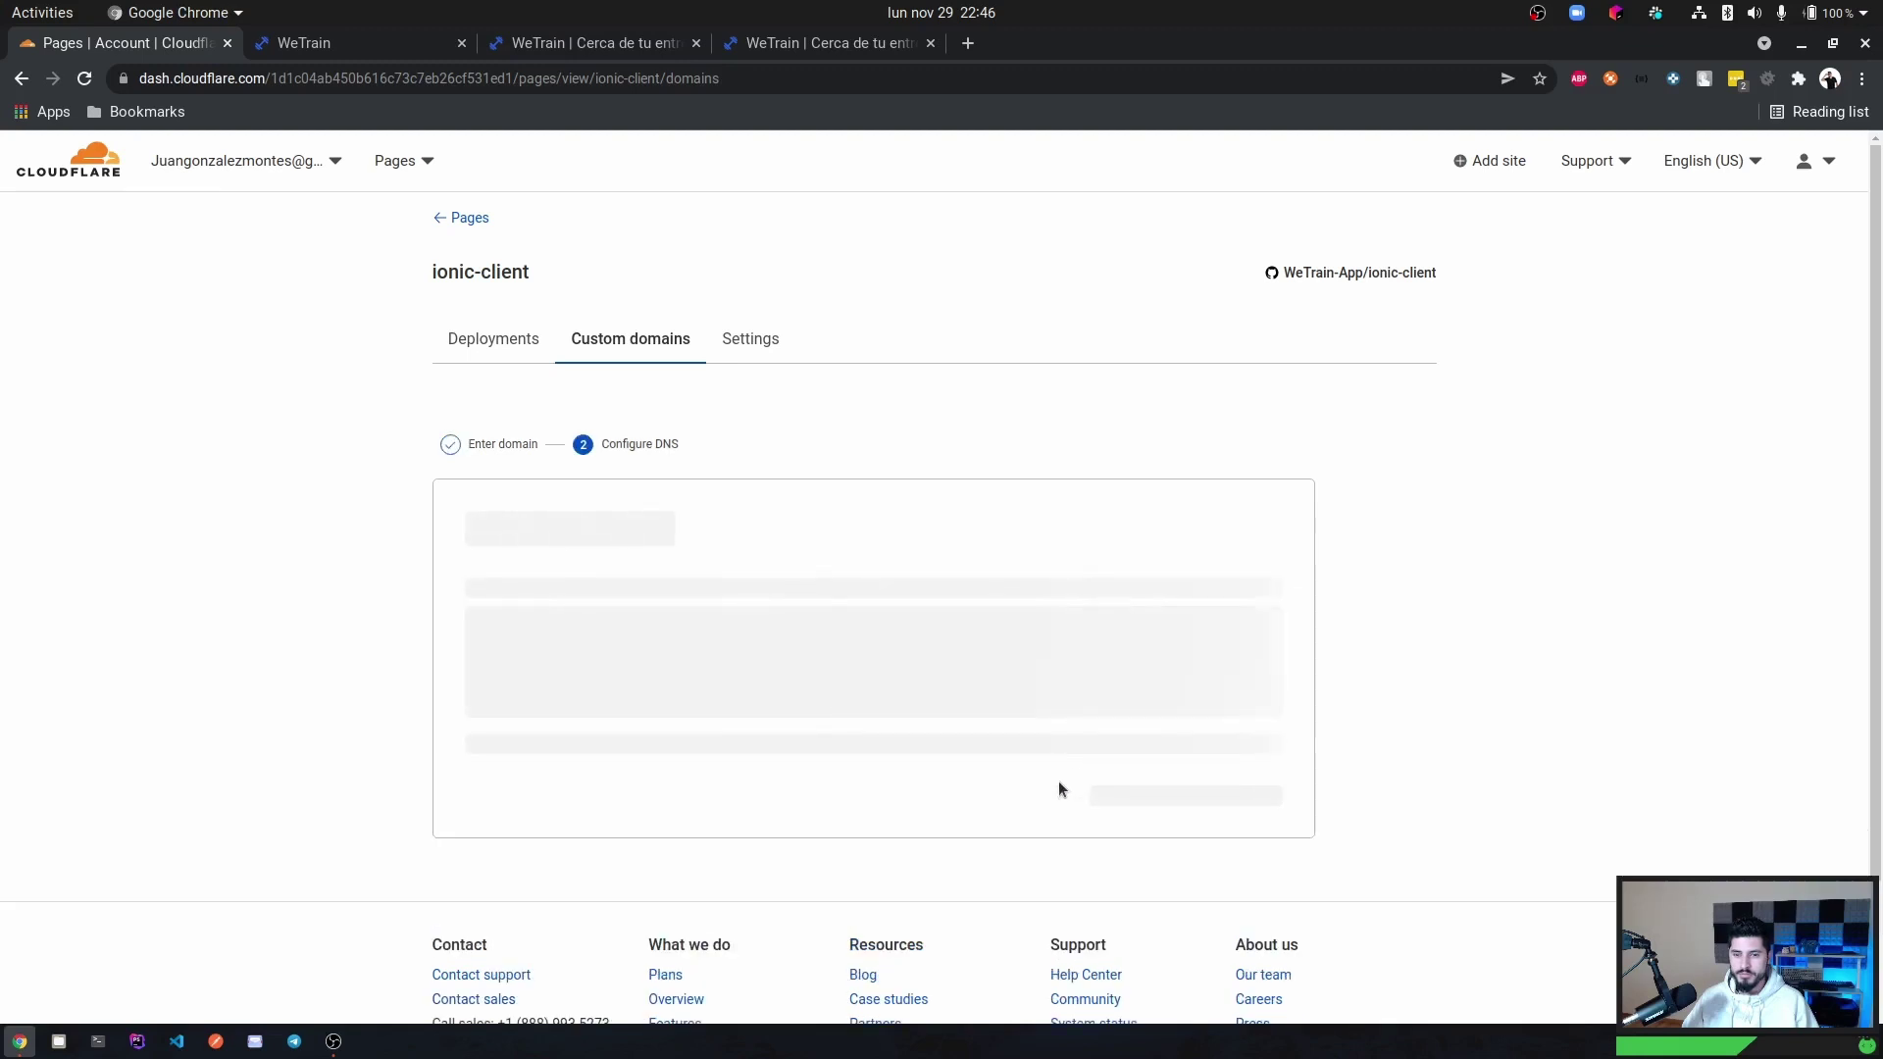
click(1178, 842)
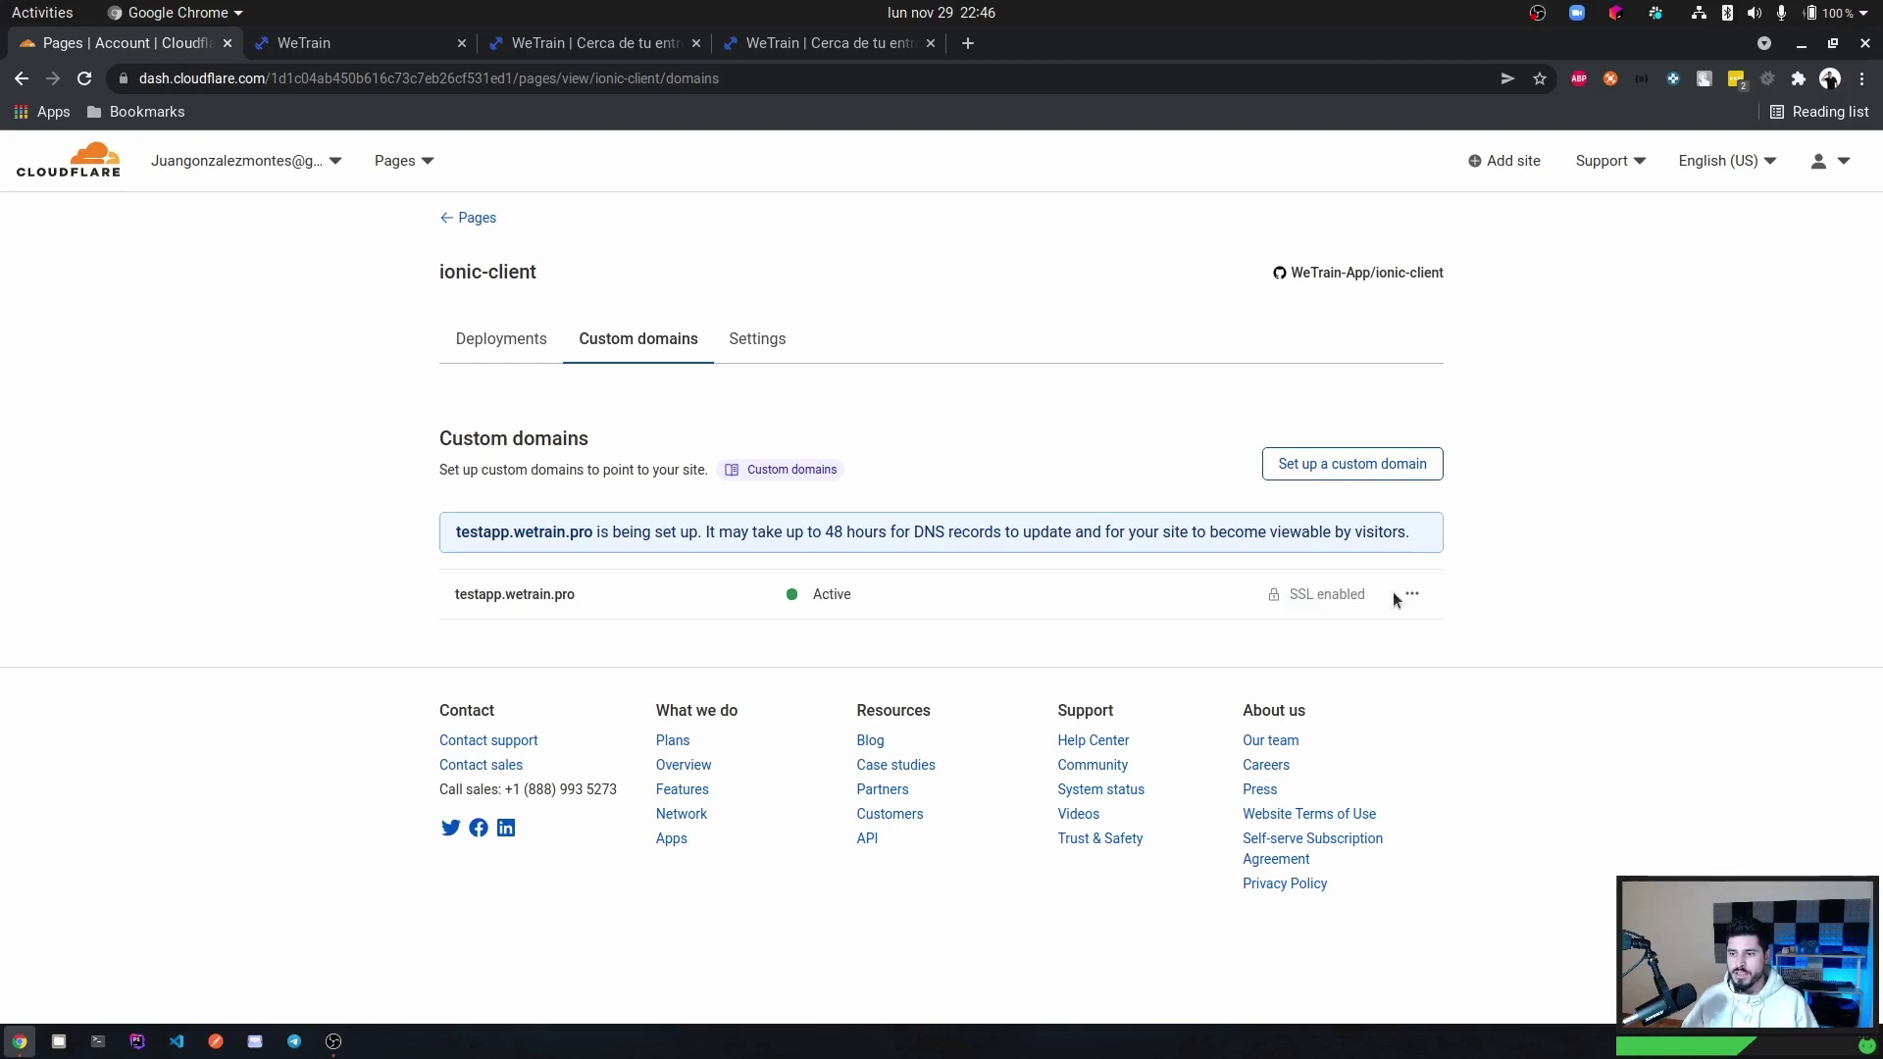
drag(1289, 595, 1365, 595)
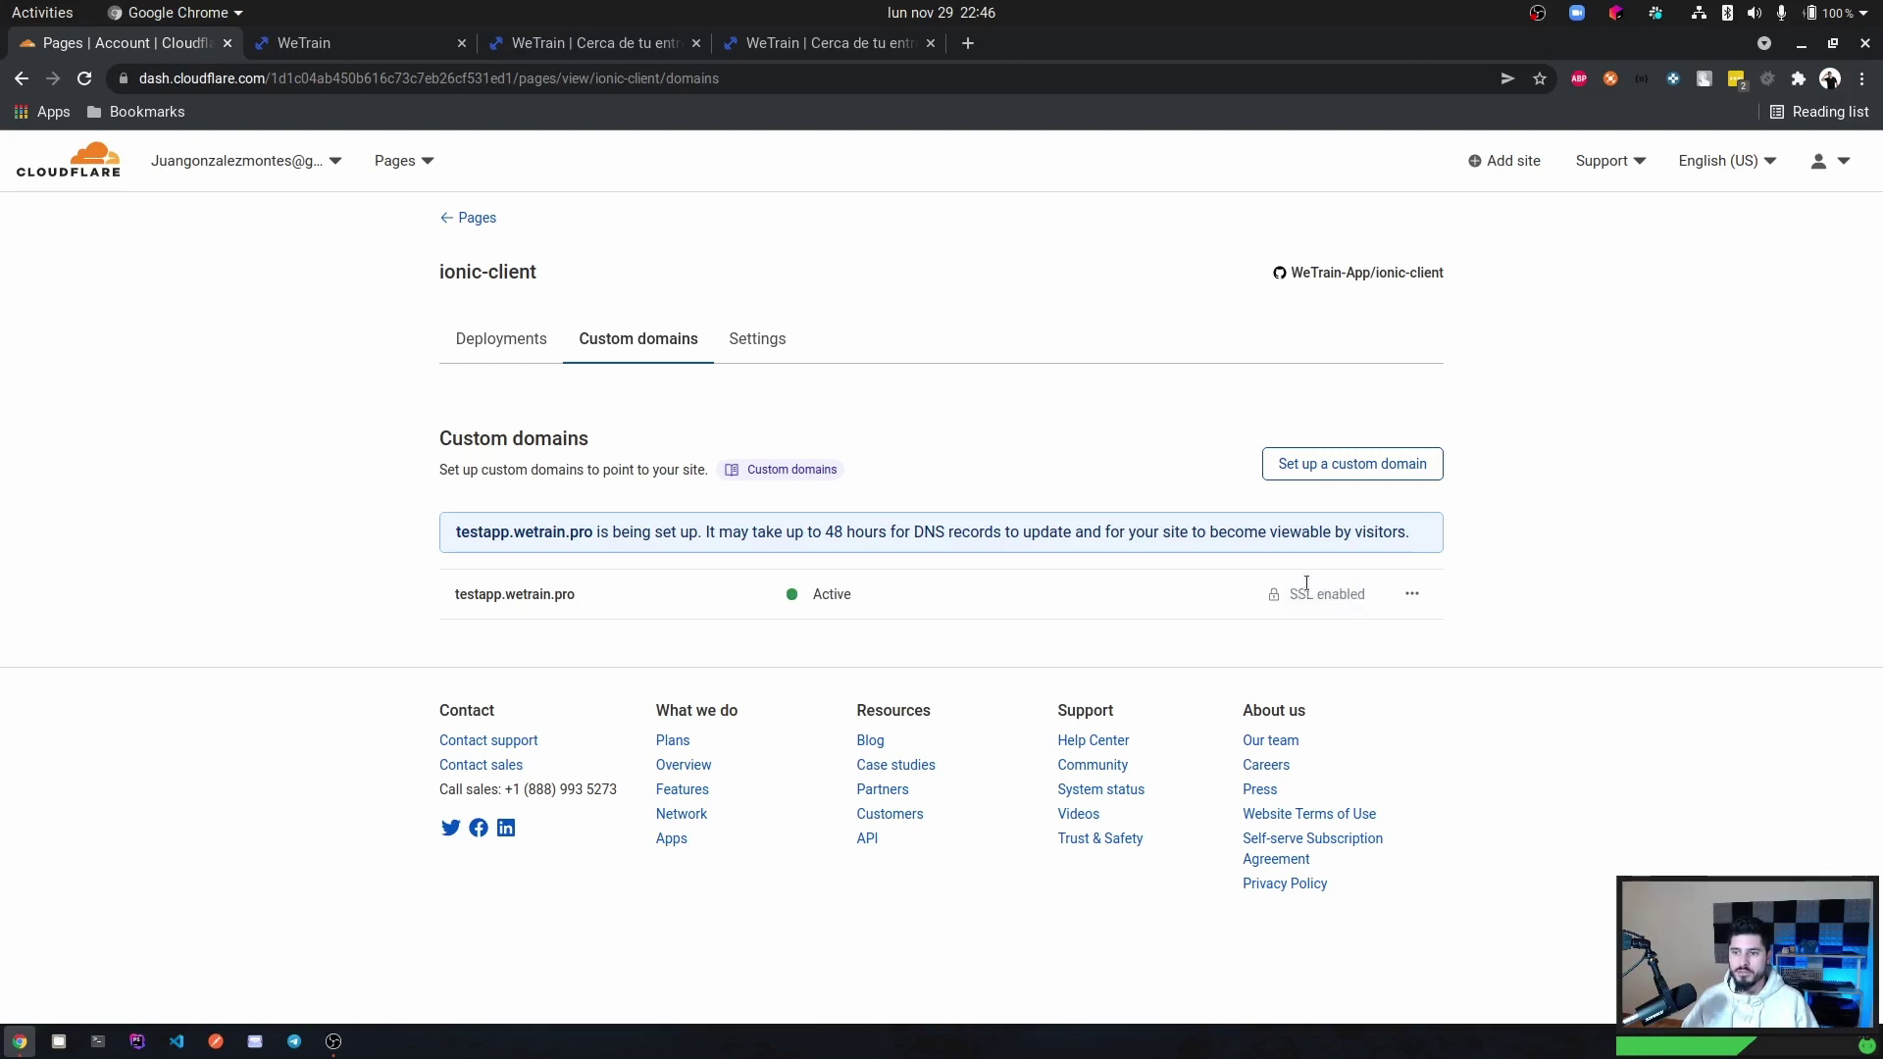
middle_click(417, 43)
middle_click(412, 43)
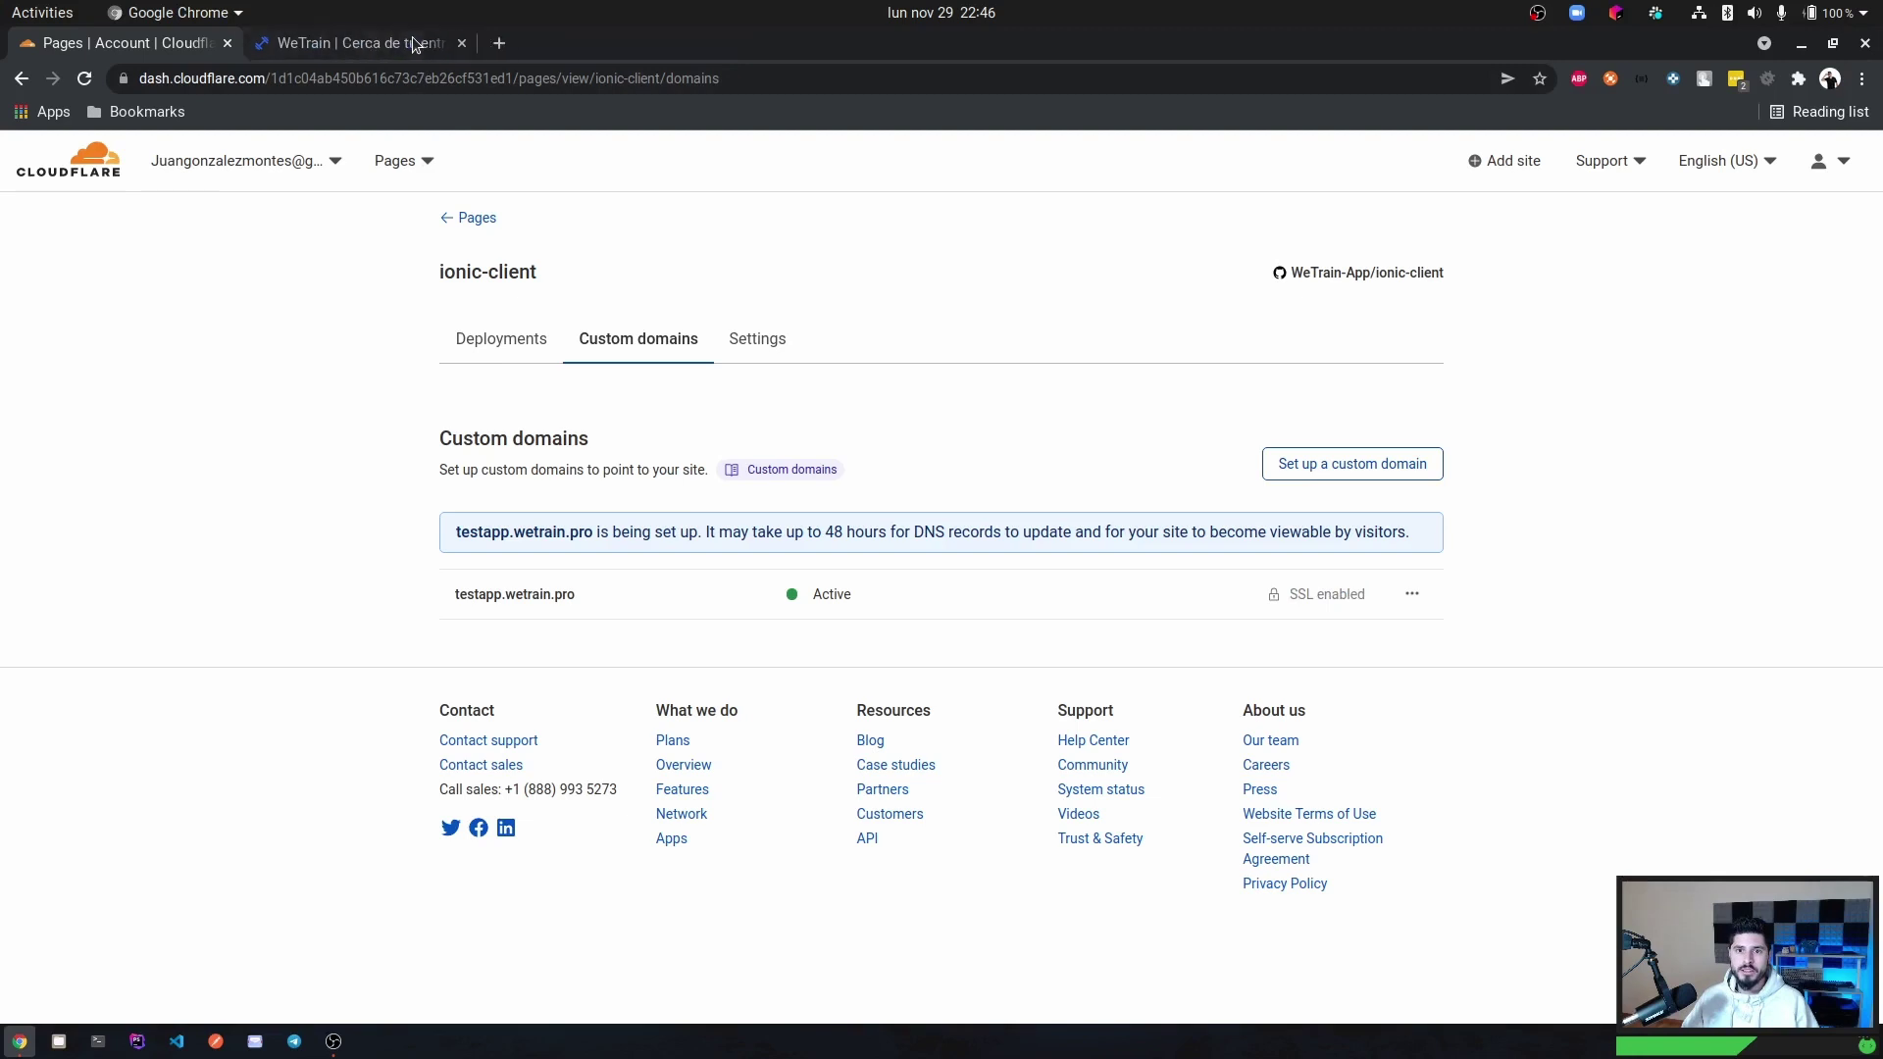
Close the last old WeTrain tab and load testapp.wetrain.pro in a new tab.
middle_click(402, 44)
click(263, 46)
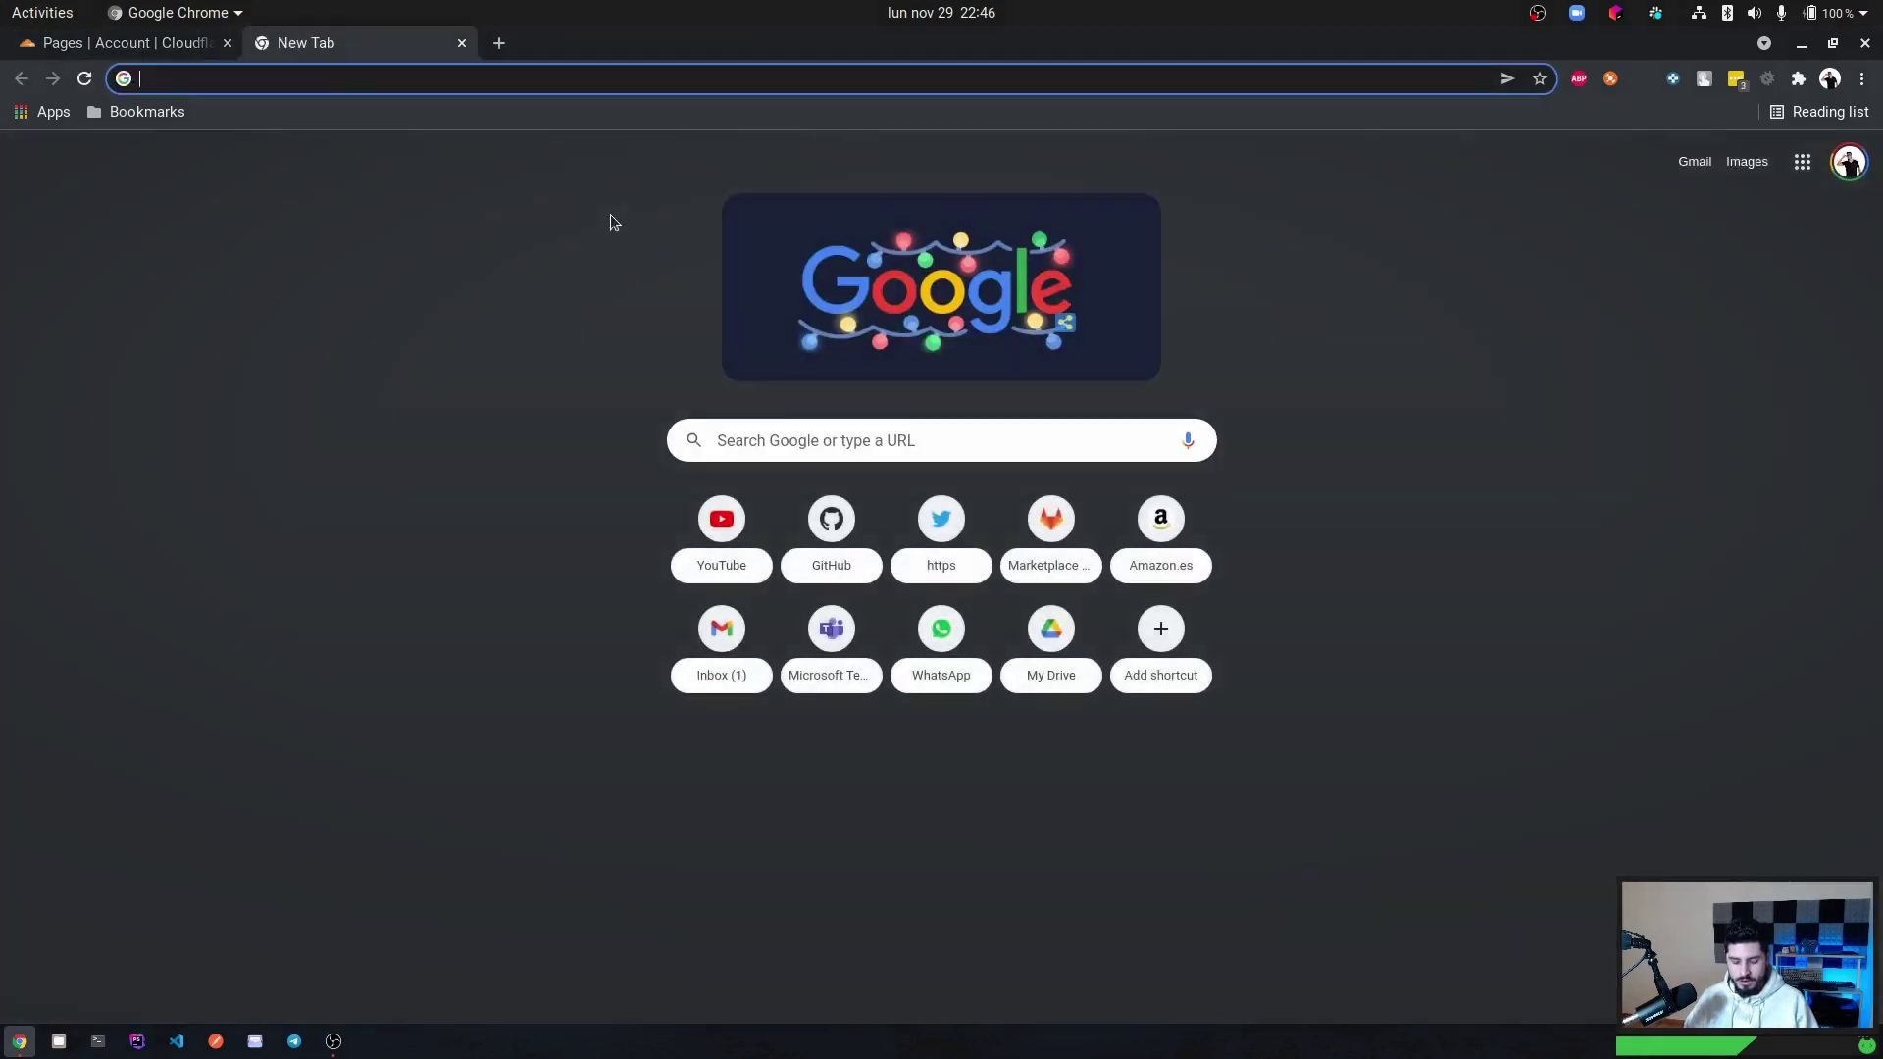
text(test)
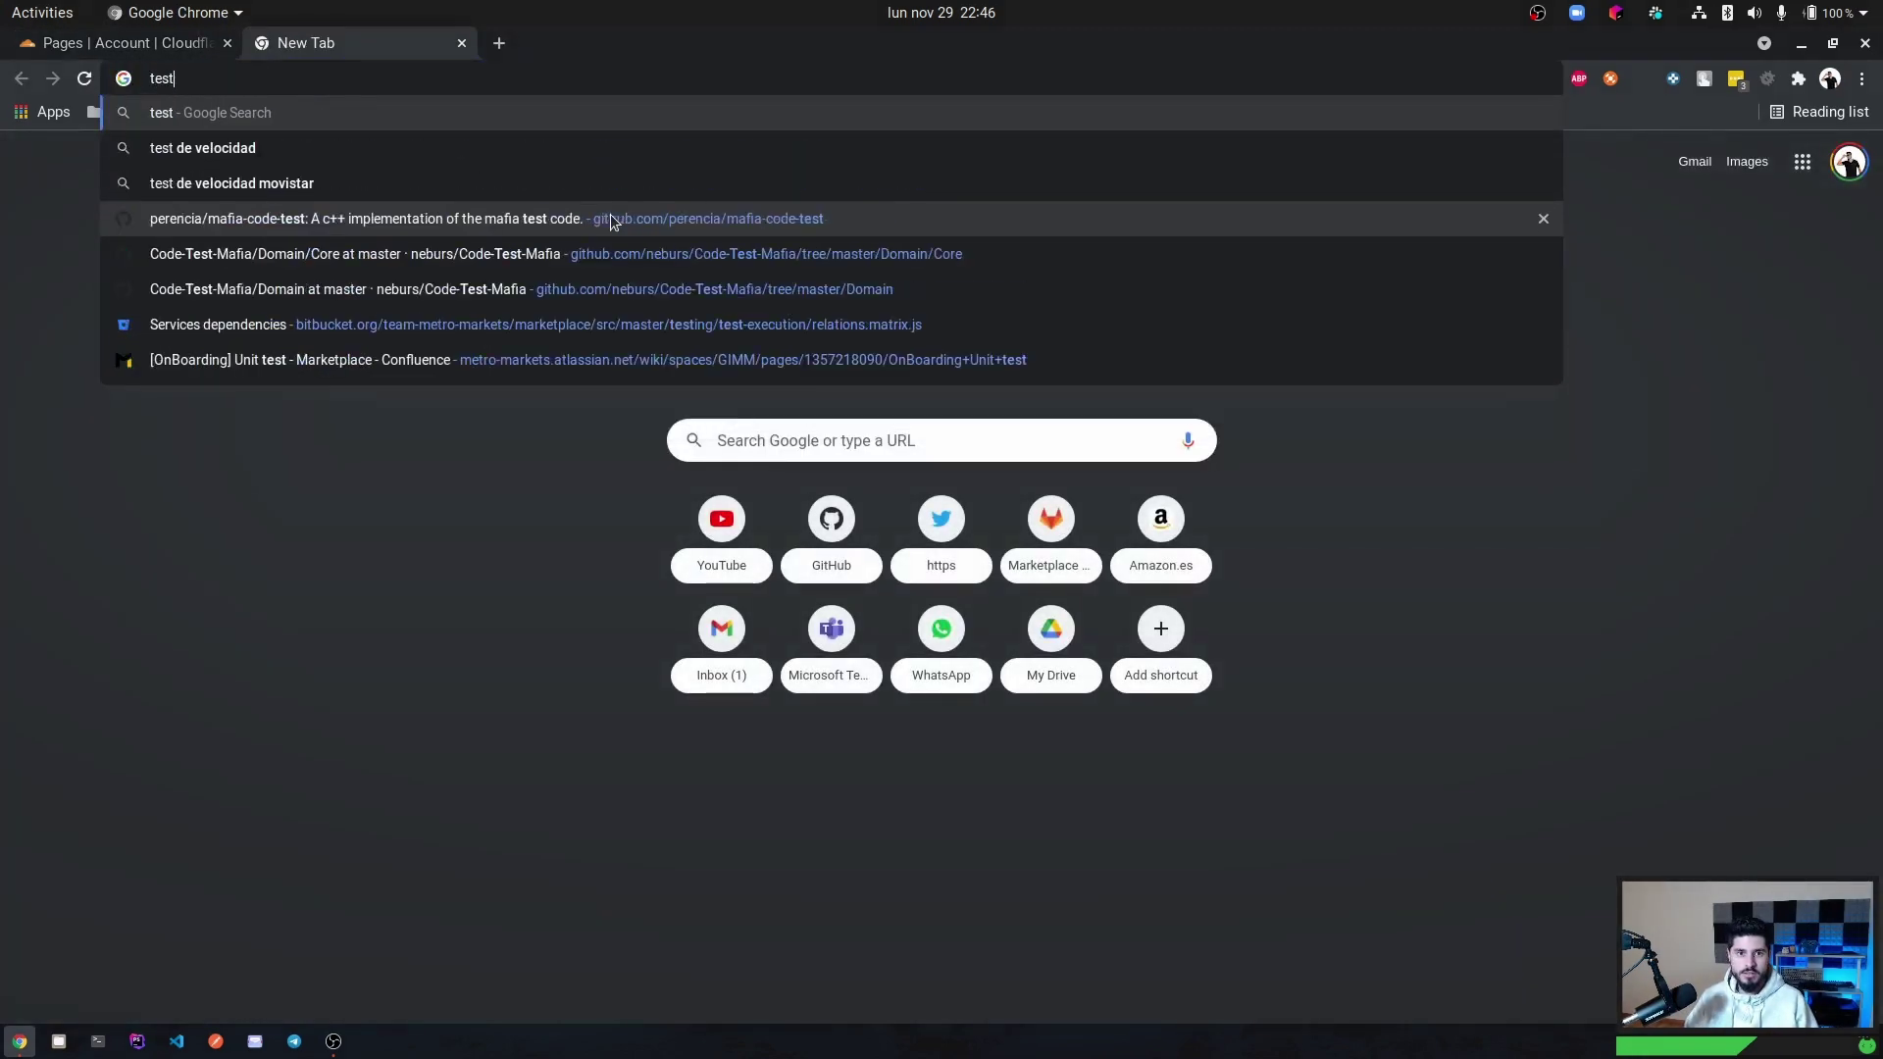
text(app.wetrain.pro)
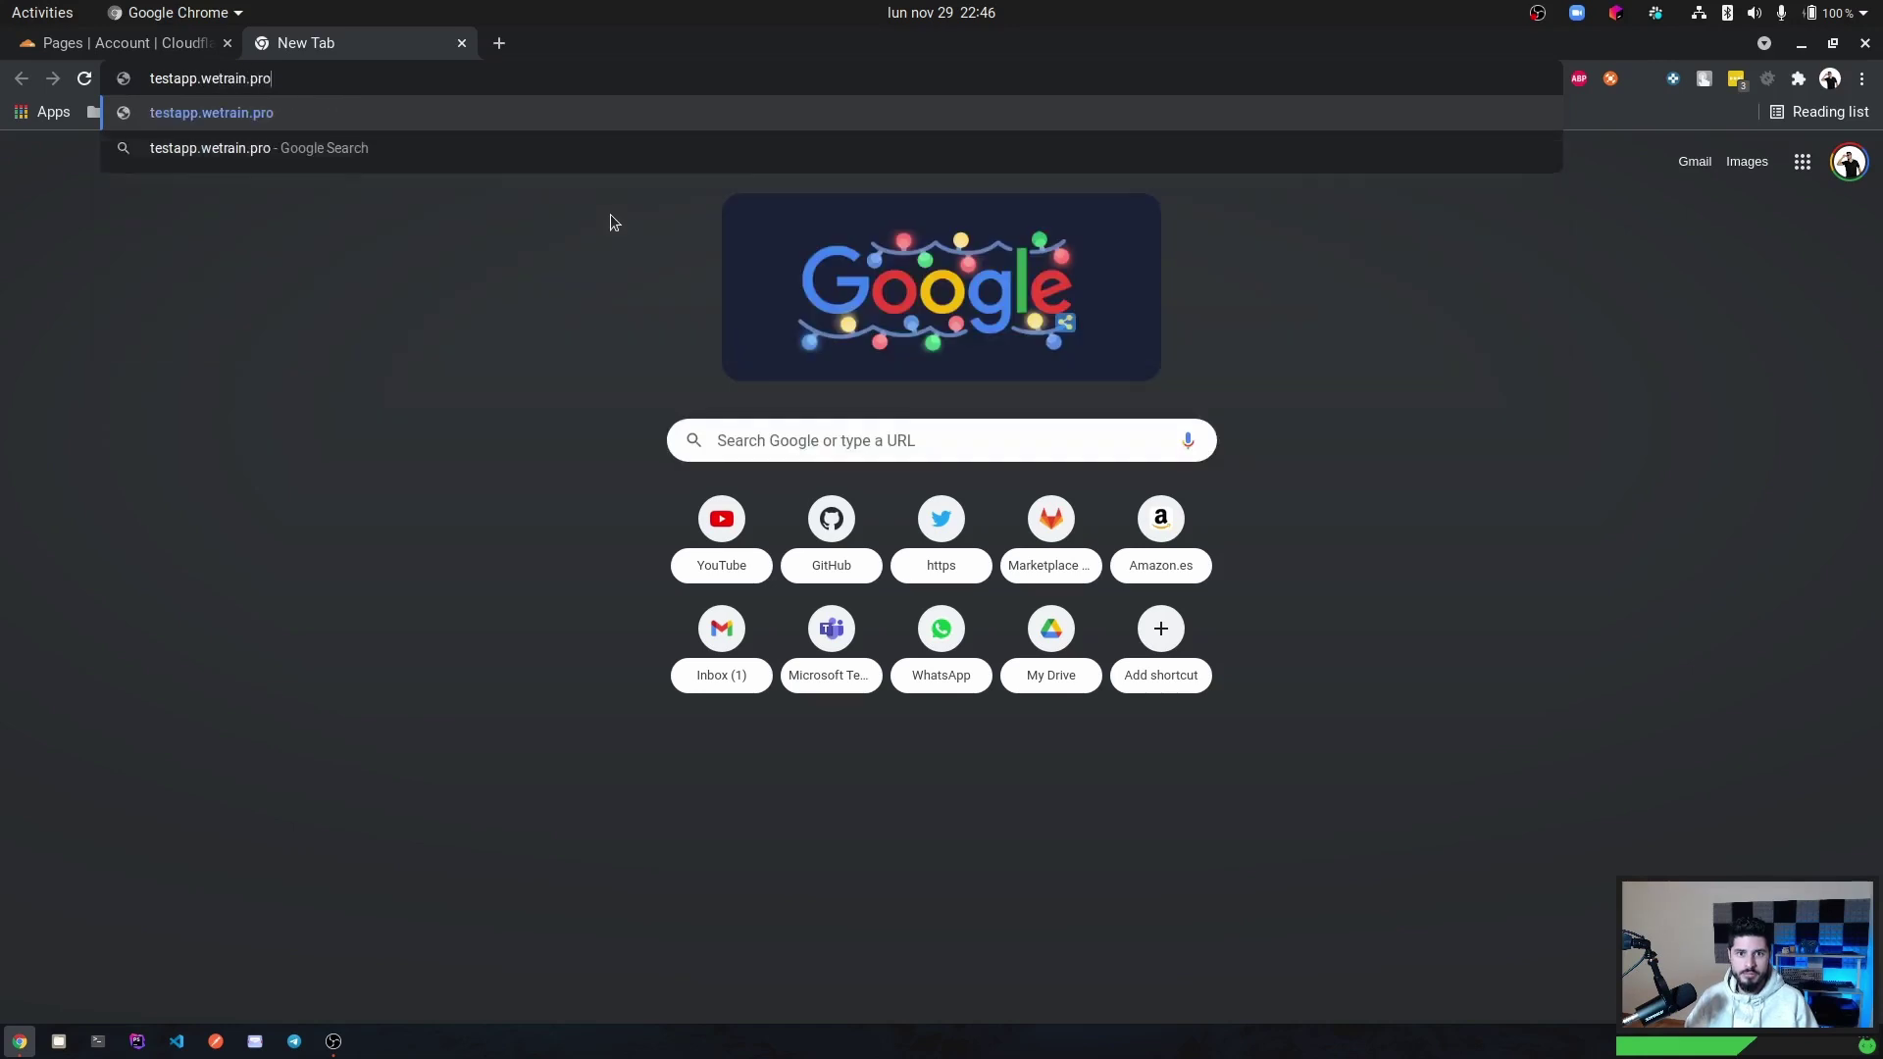
key(Return)
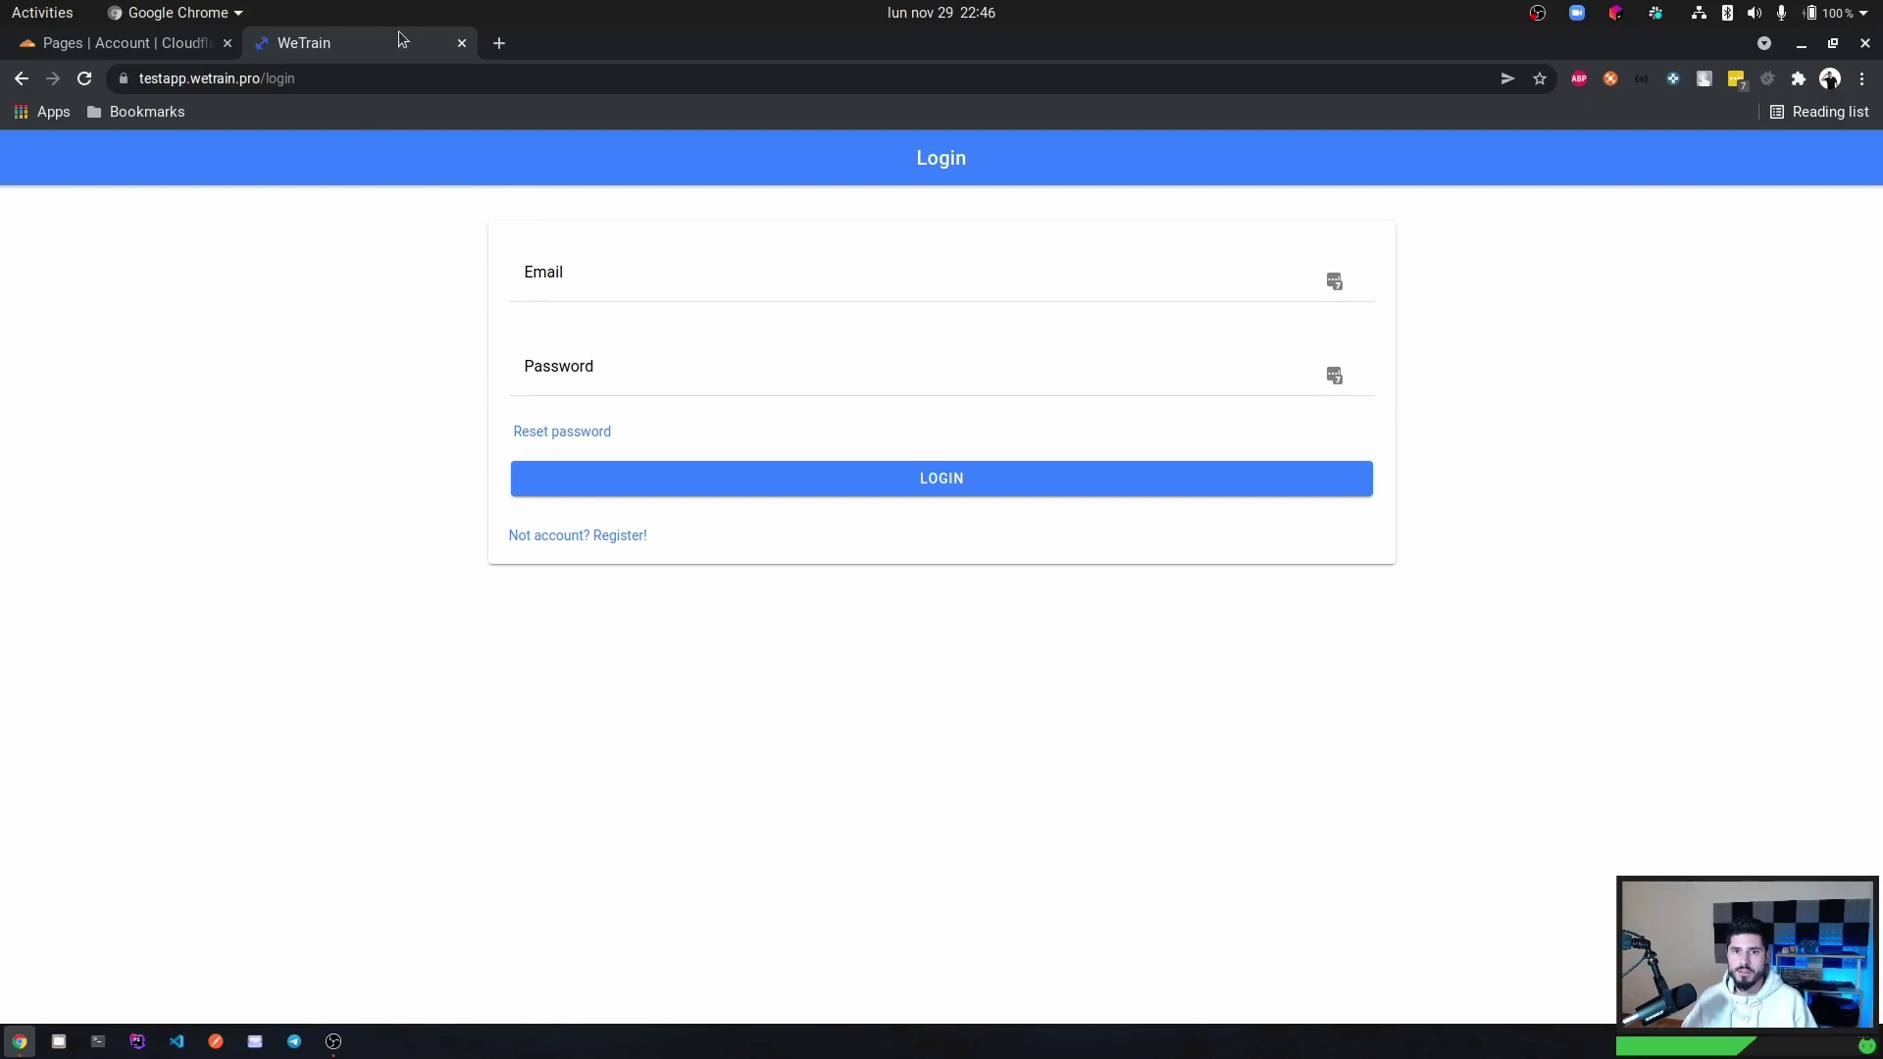
Fill in the saved trainer account credentials on testapp.wetrain.pro and attempt to log in.
click(191, 43)
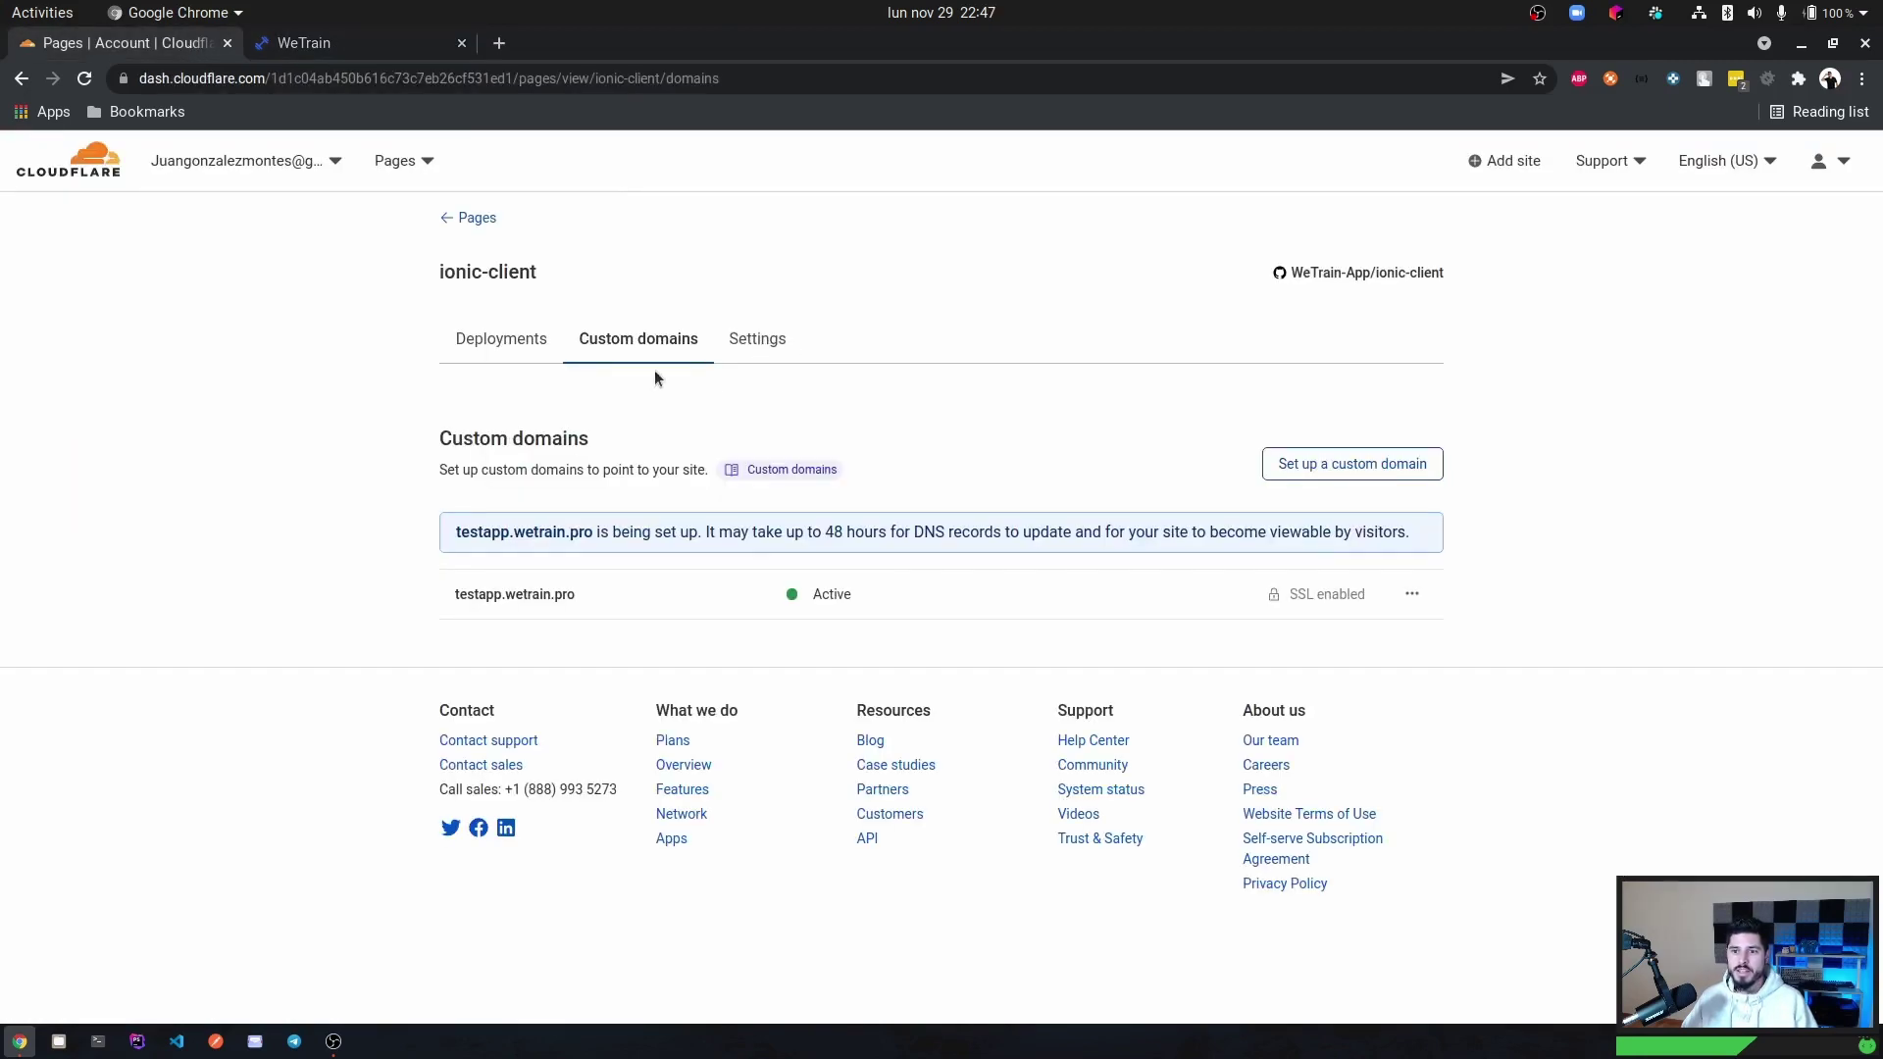
click(377, 49)
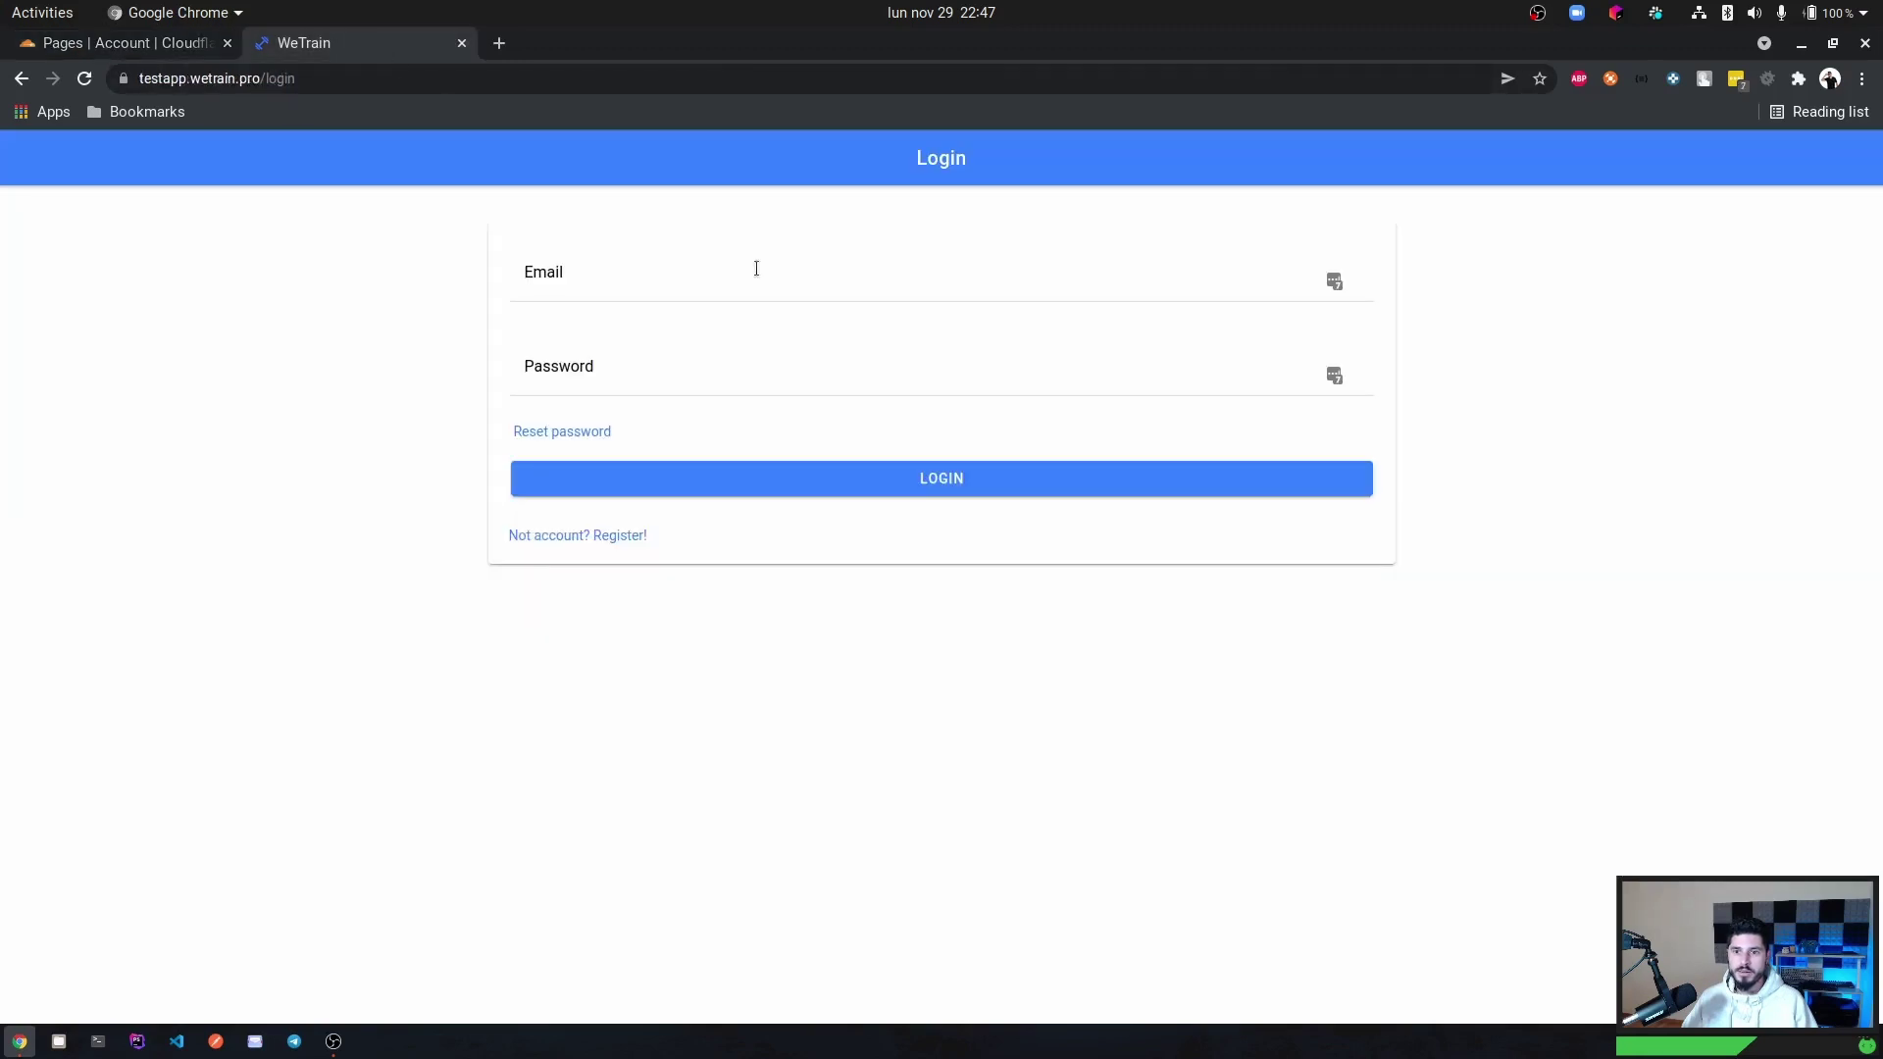
click(1202, 292)
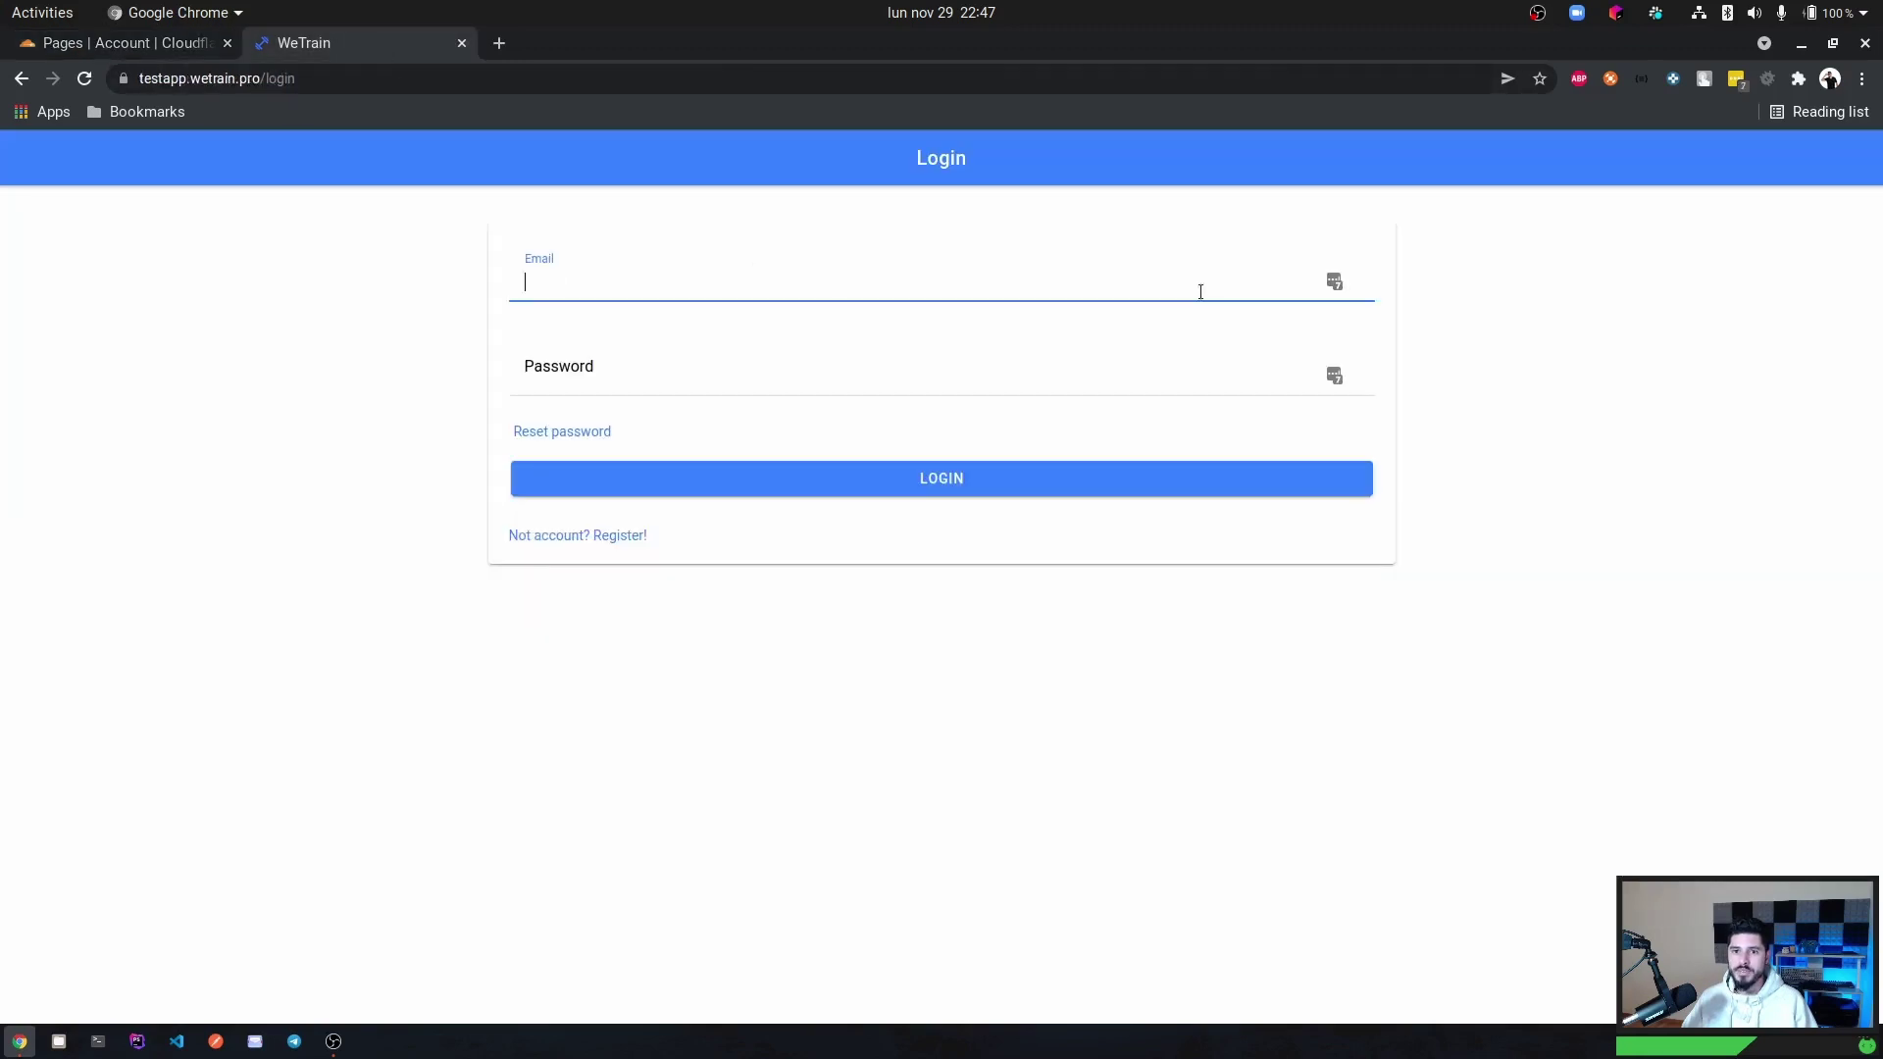
click(1333, 284)
scroll(1205, 590, down, 1)
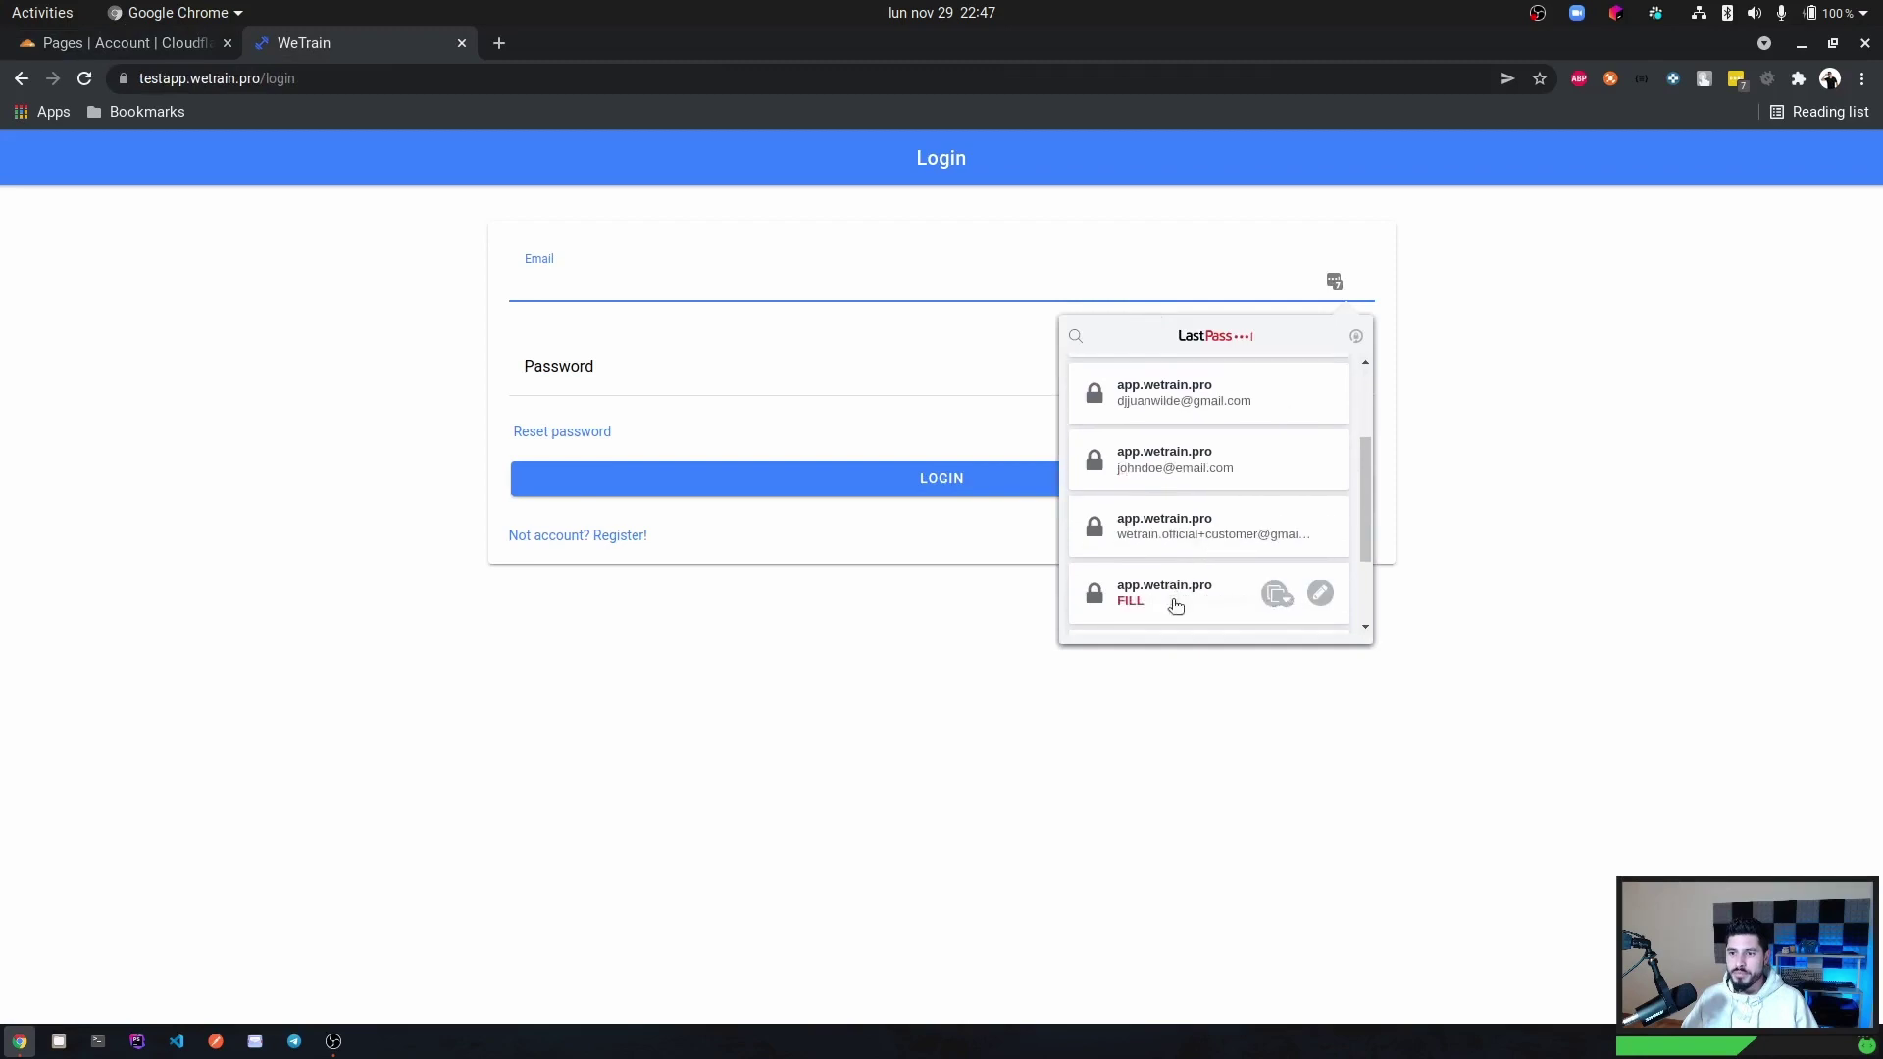
scroll(1179, 579, down, 3)
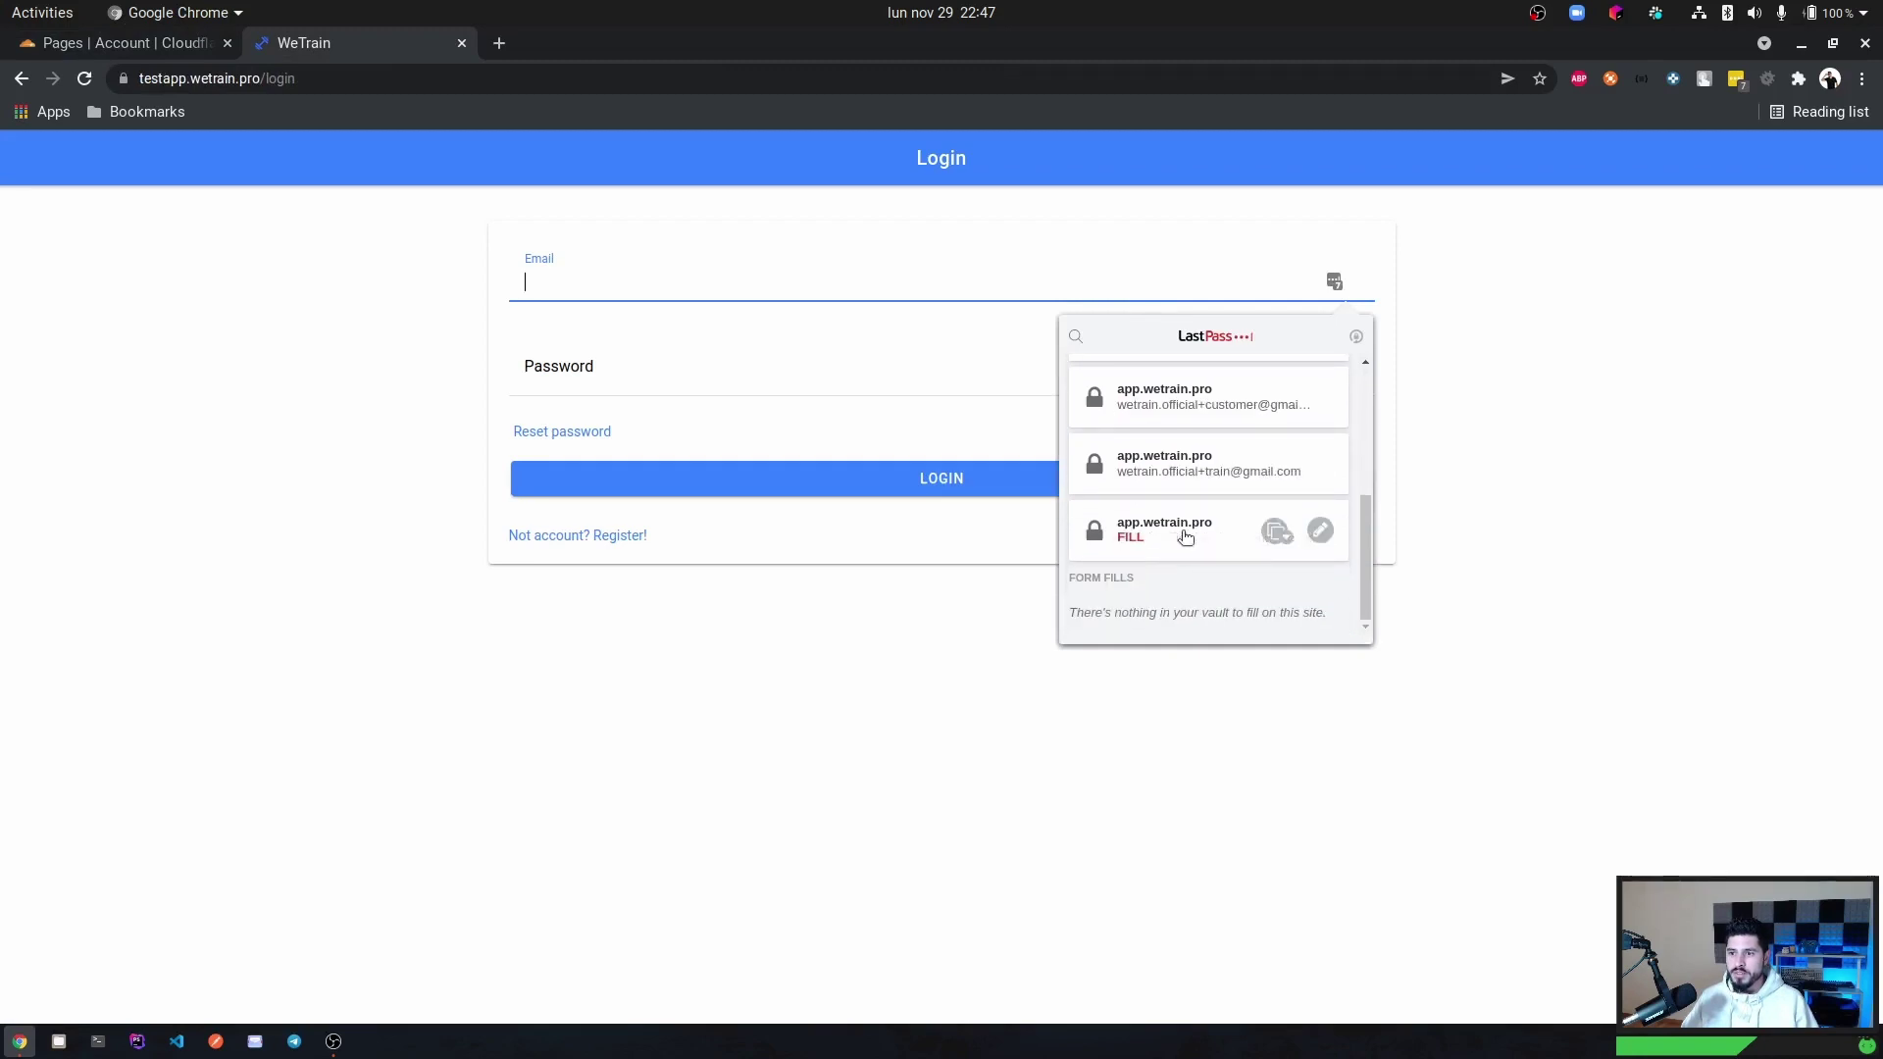
click(1181, 532)
click(959, 476)
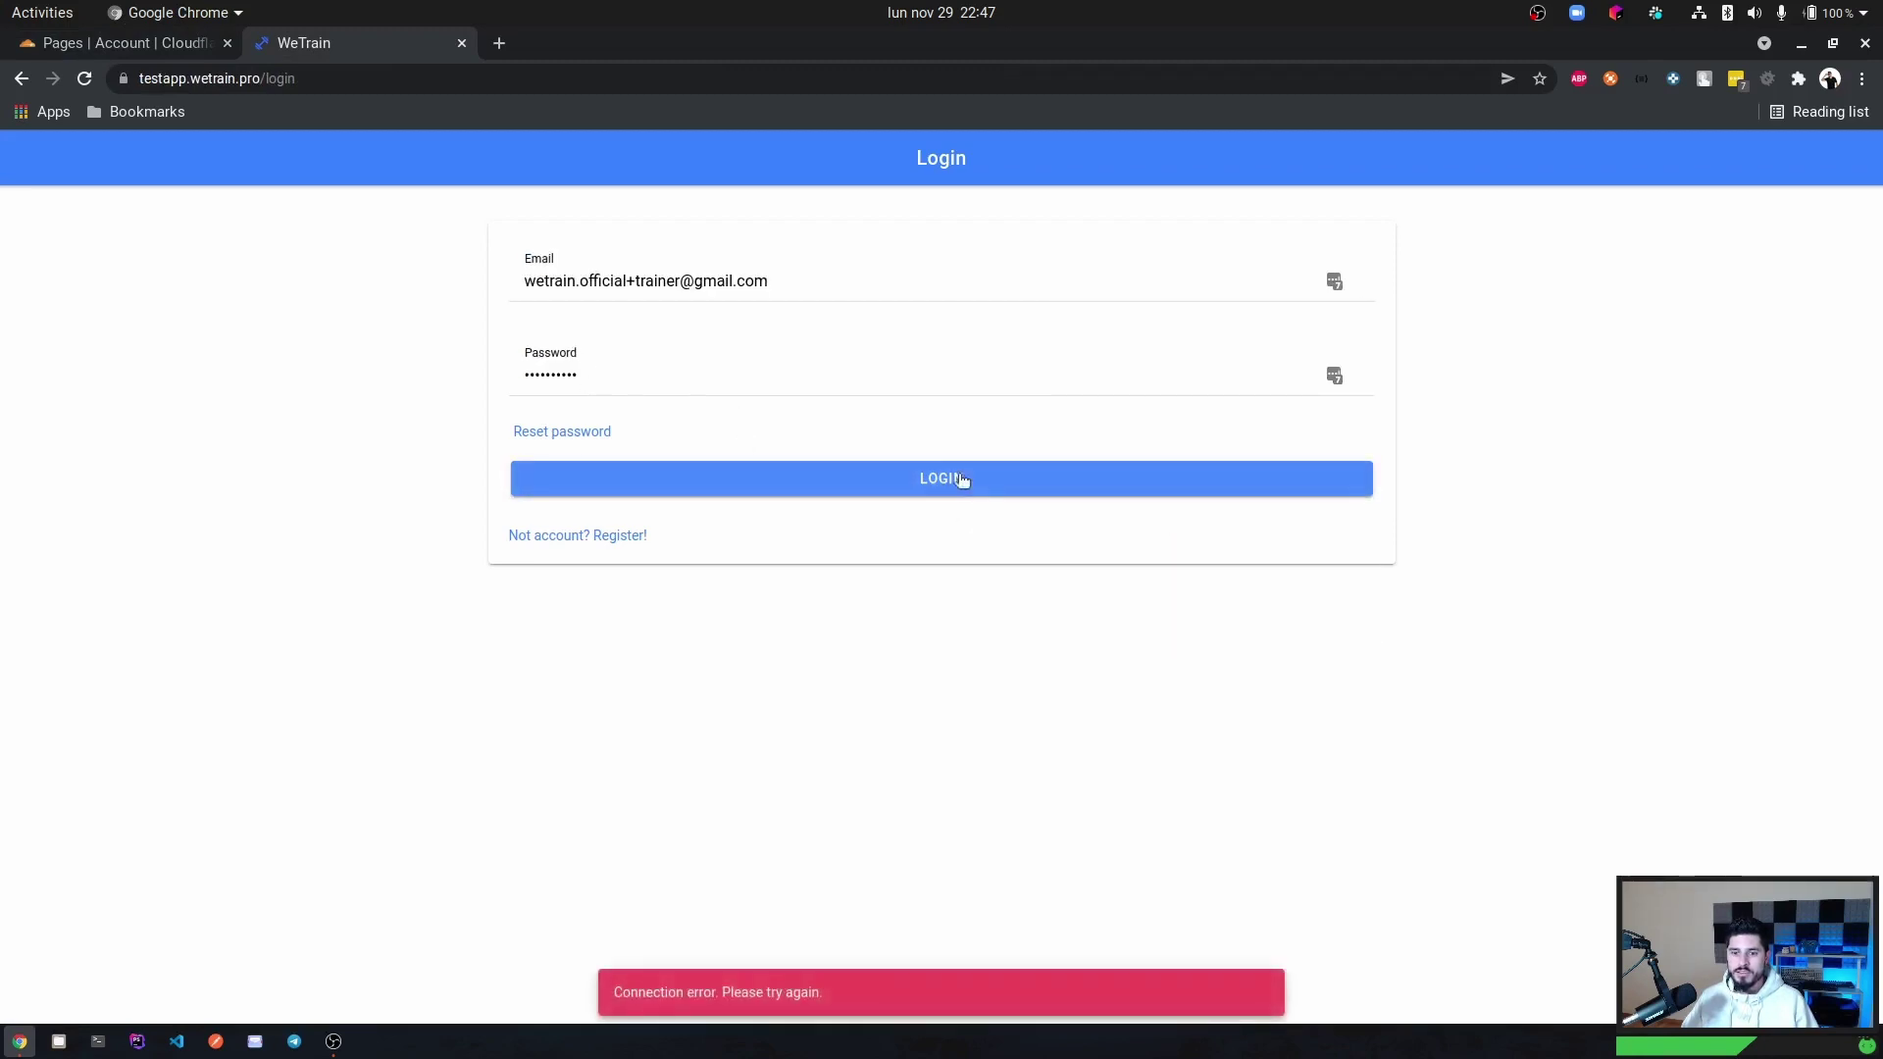
Retry the login with DevTools open and inspect the authenticate request hitting localhost:400.
key(ctrl+shift+i)
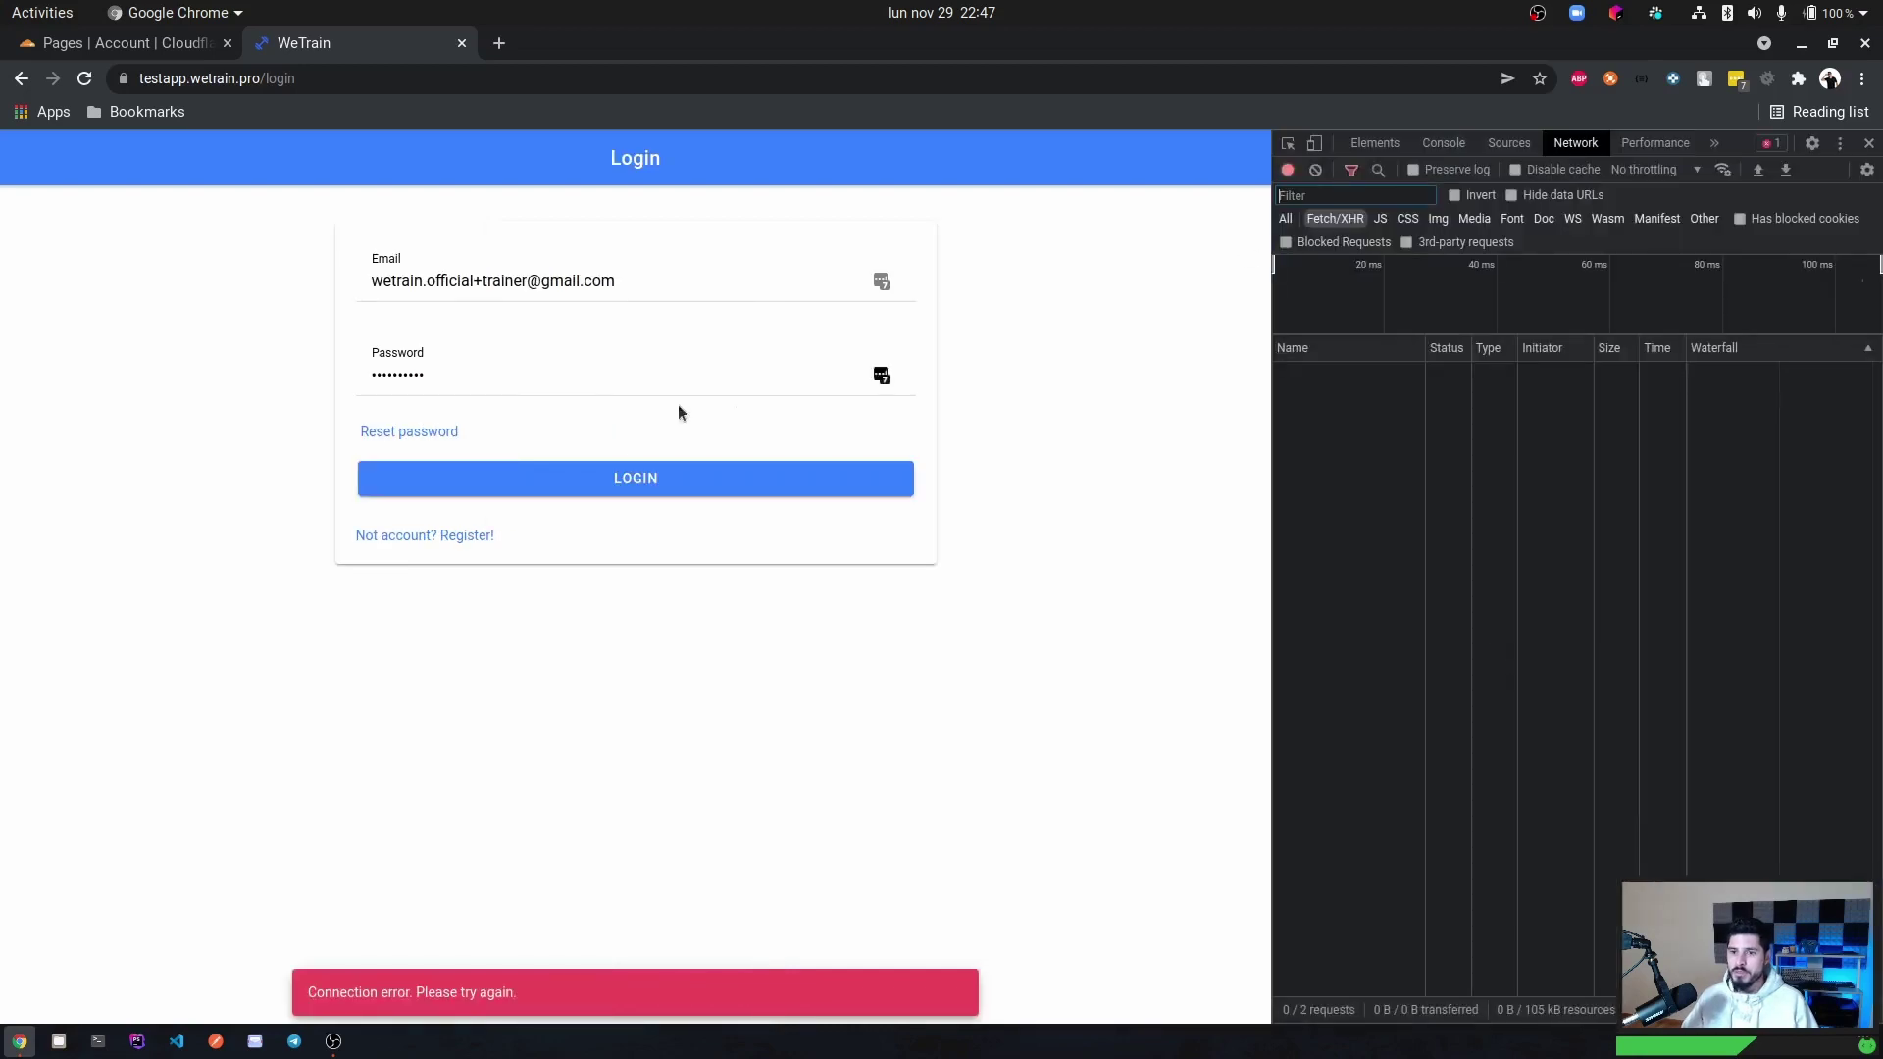
click(639, 478)
click(1373, 374)
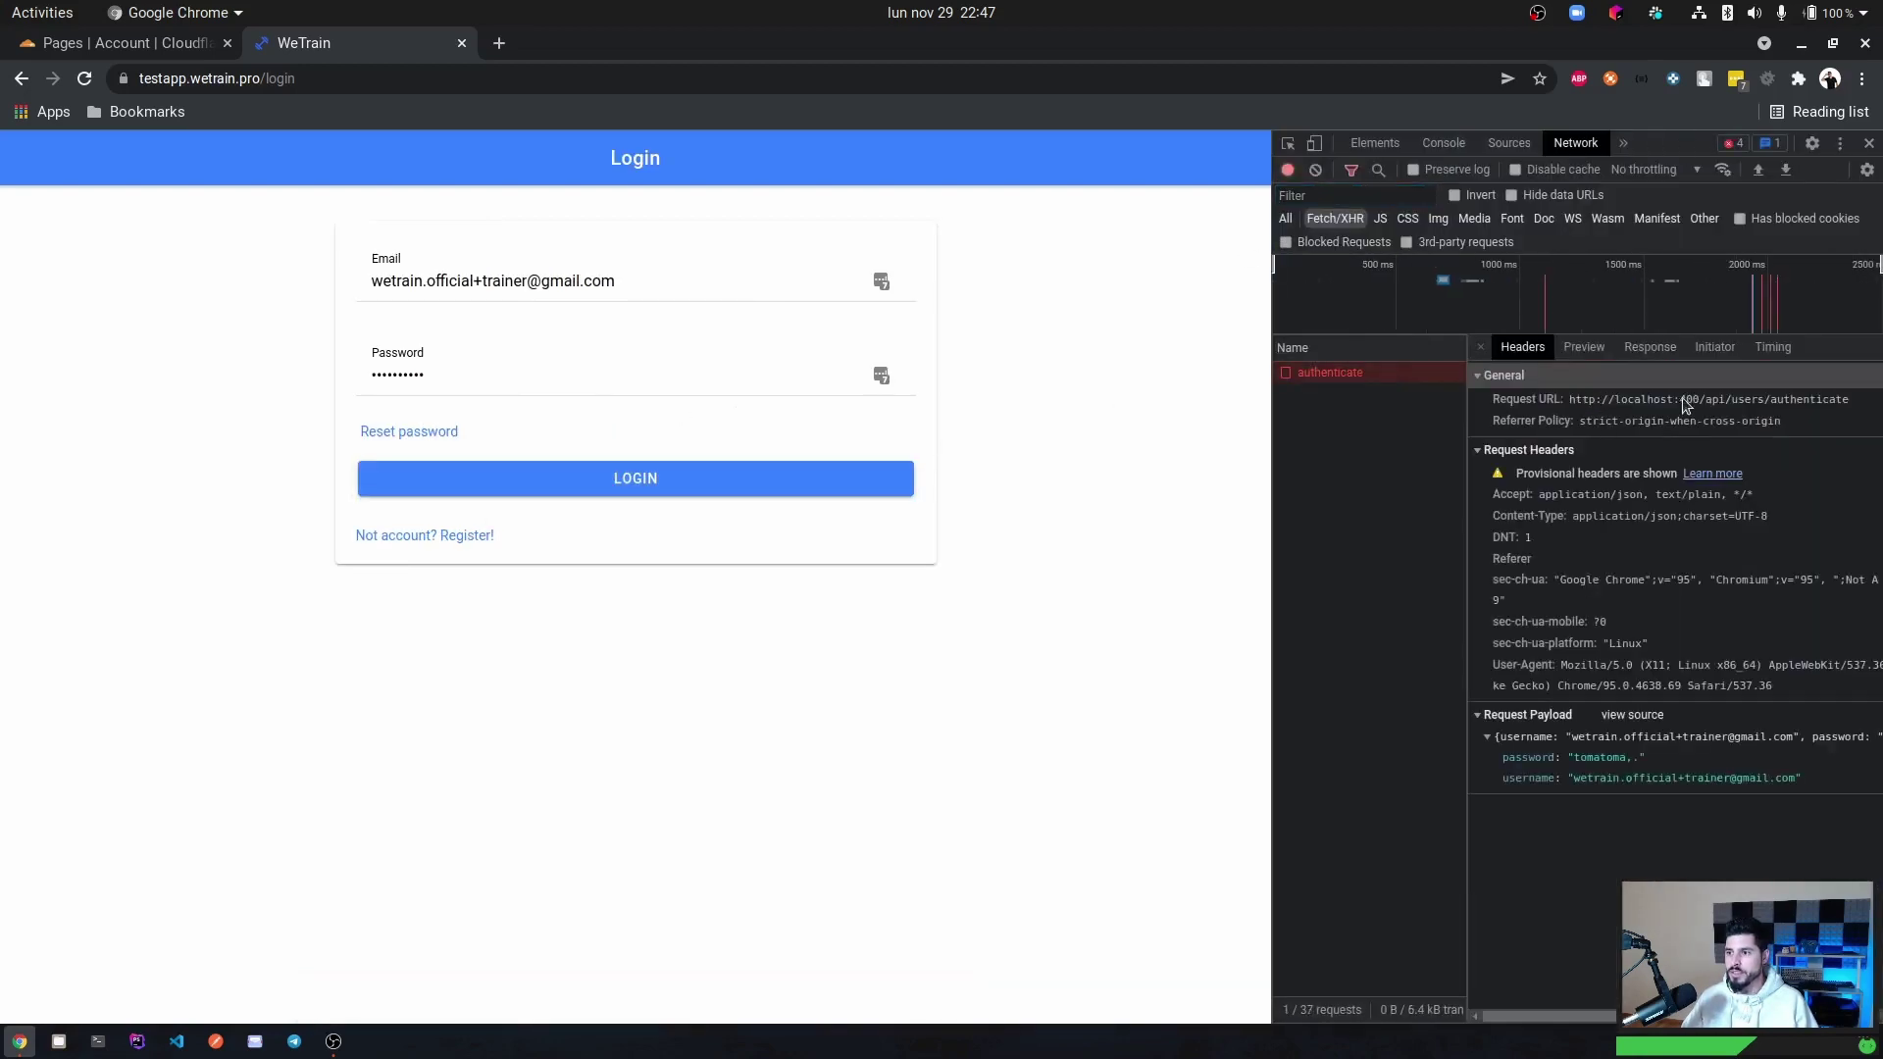
Open the .env file of the WeTrain-App organization's ionic-client repository on GitHub.
click(499, 44)
text(git)
key(Return)
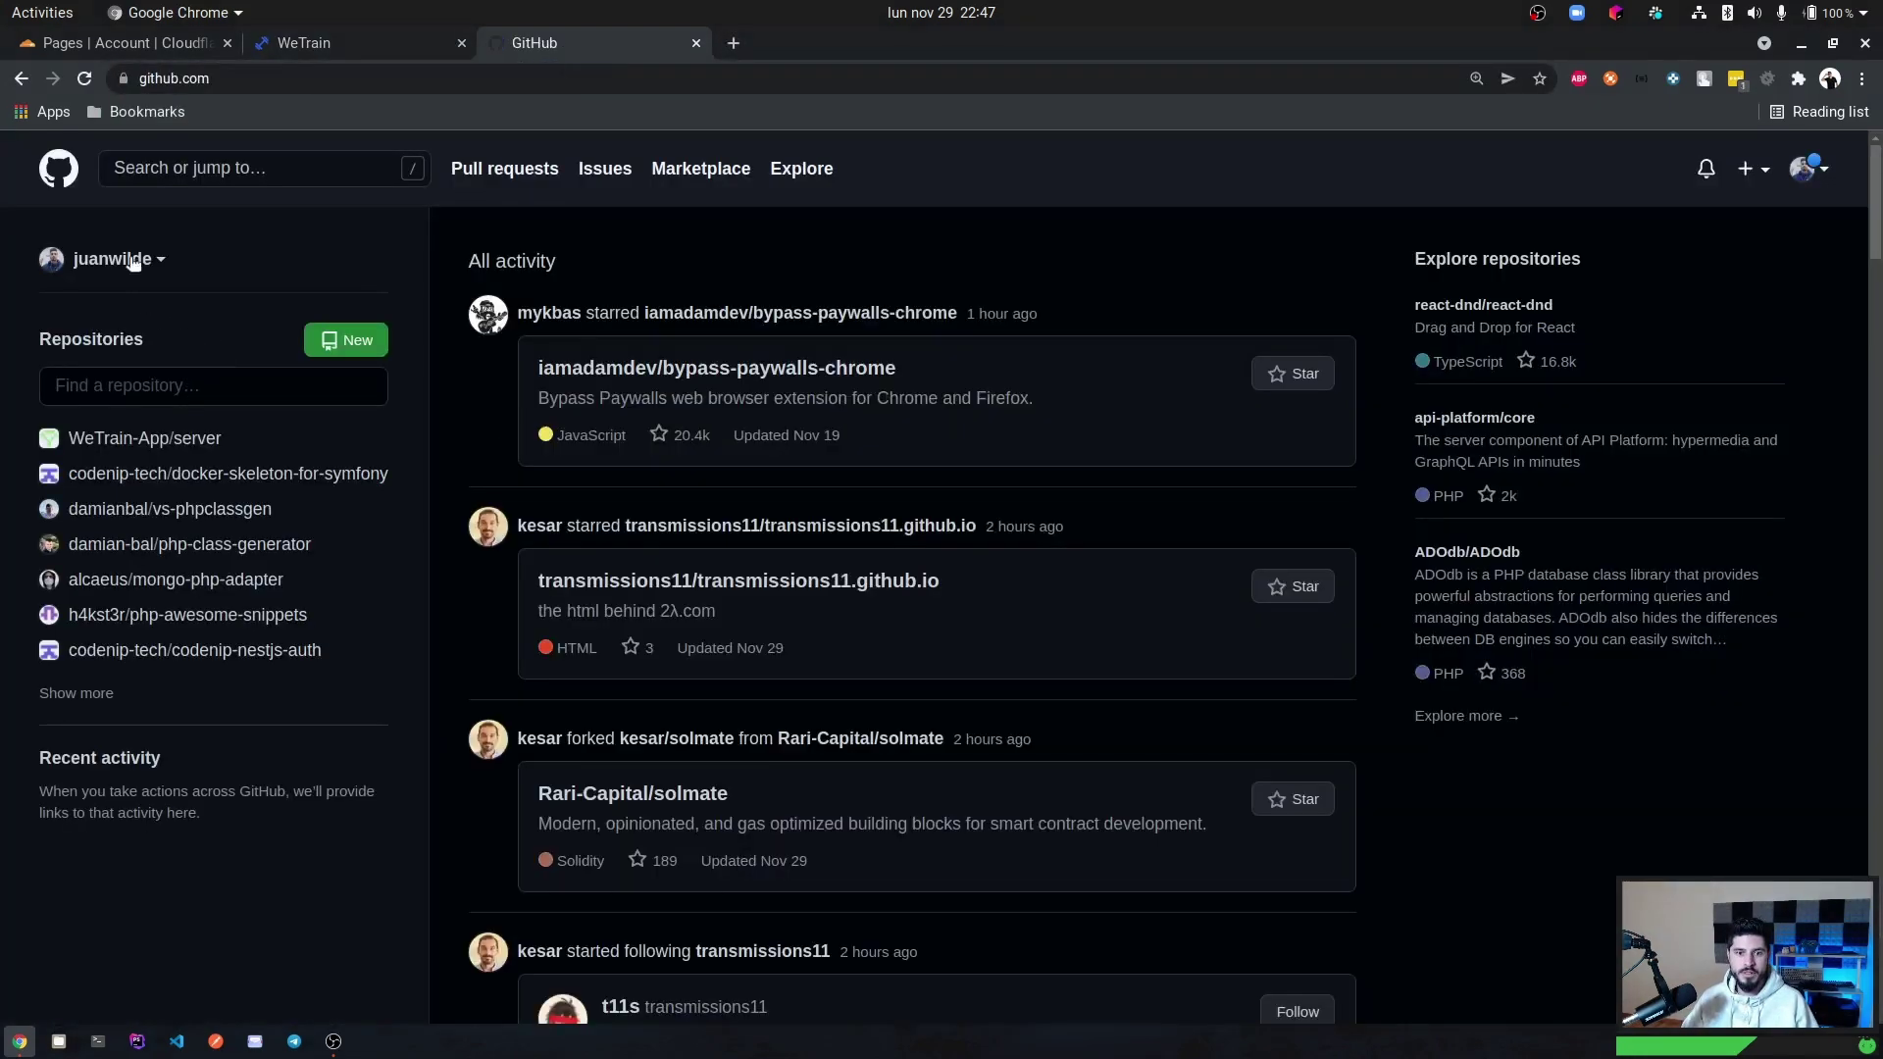
click(134, 259)
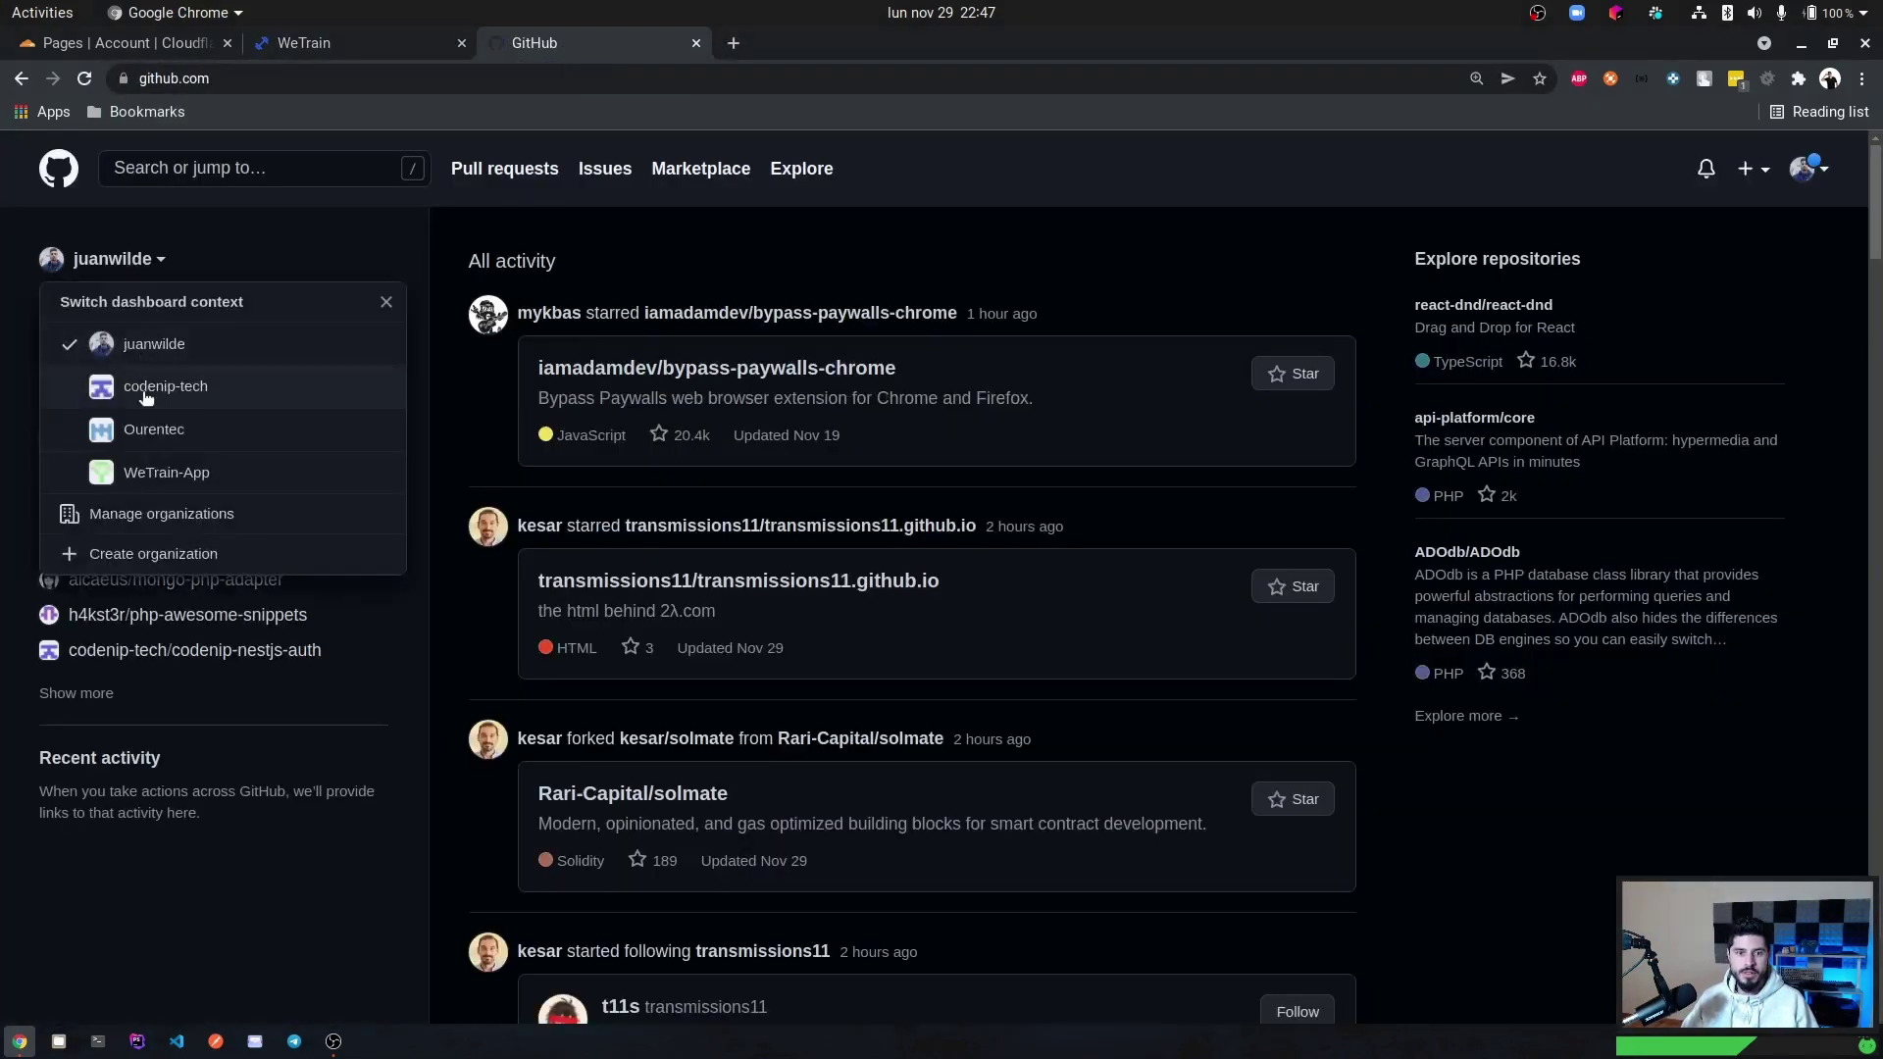
click(153, 473)
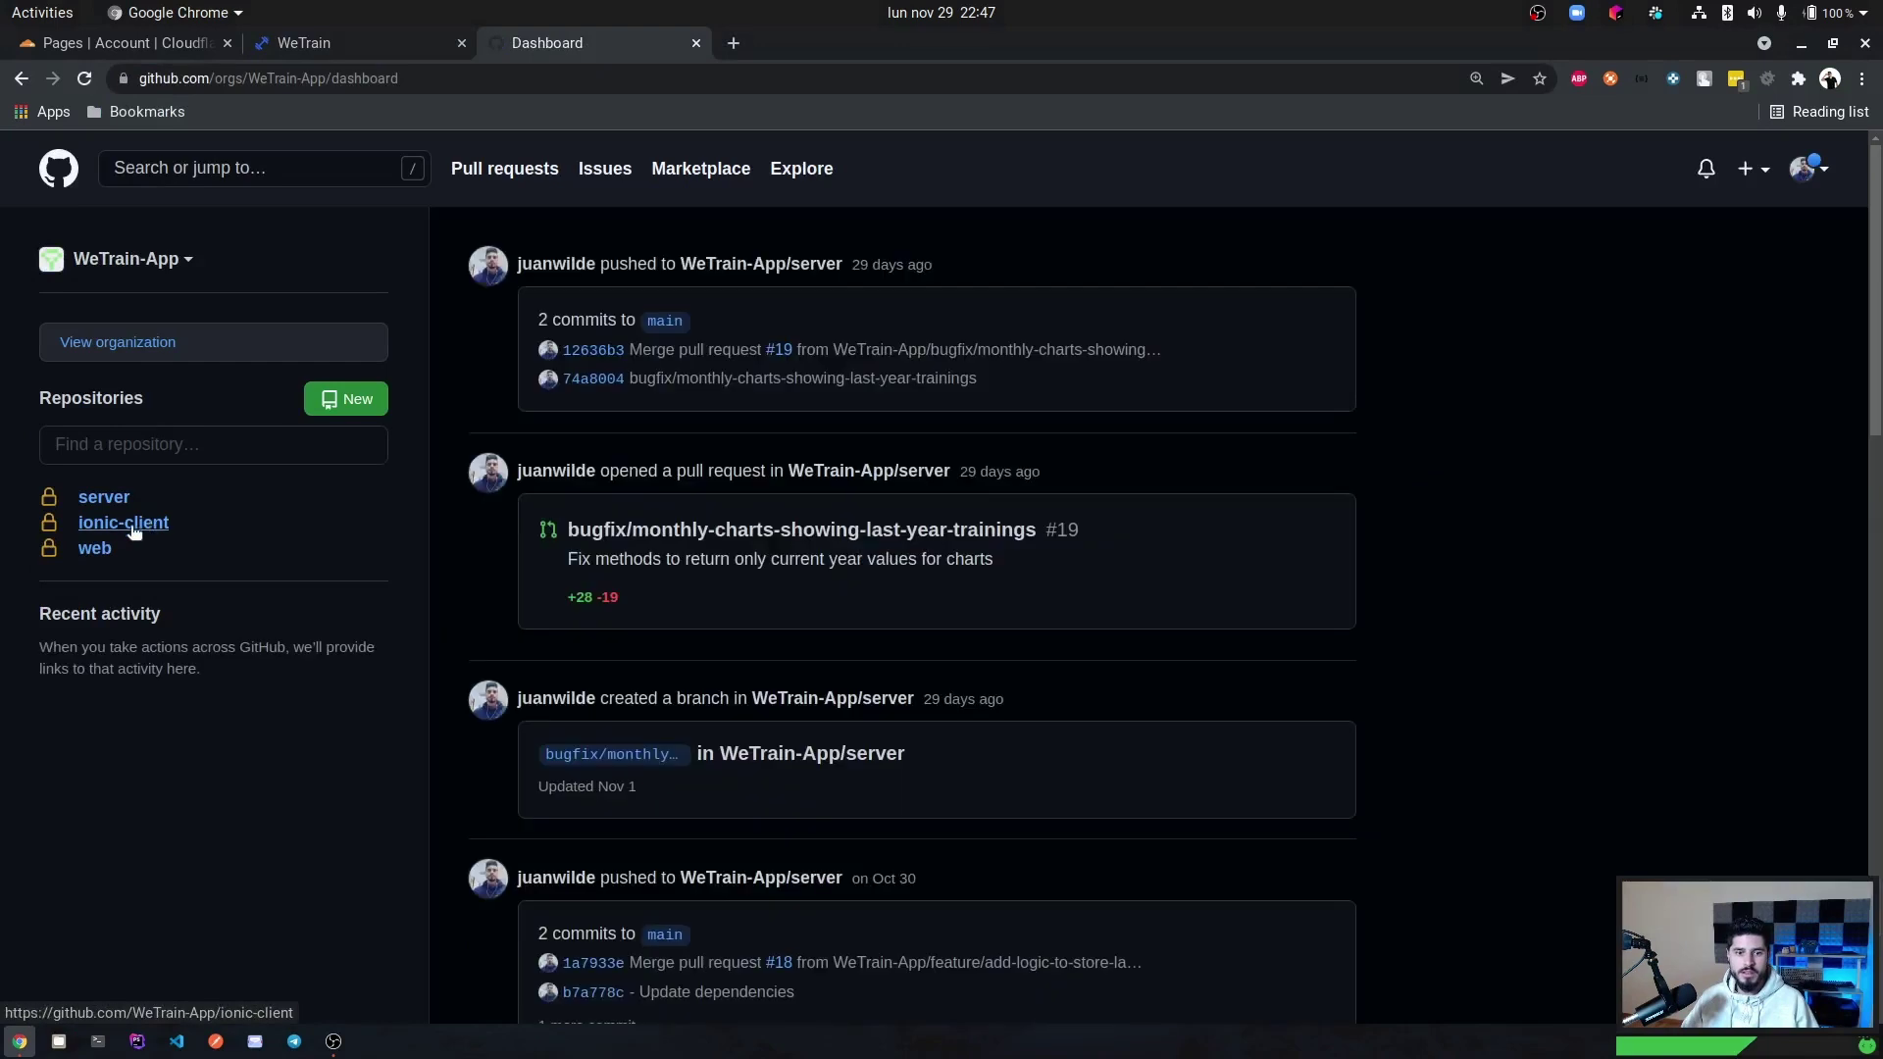
click(133, 523)
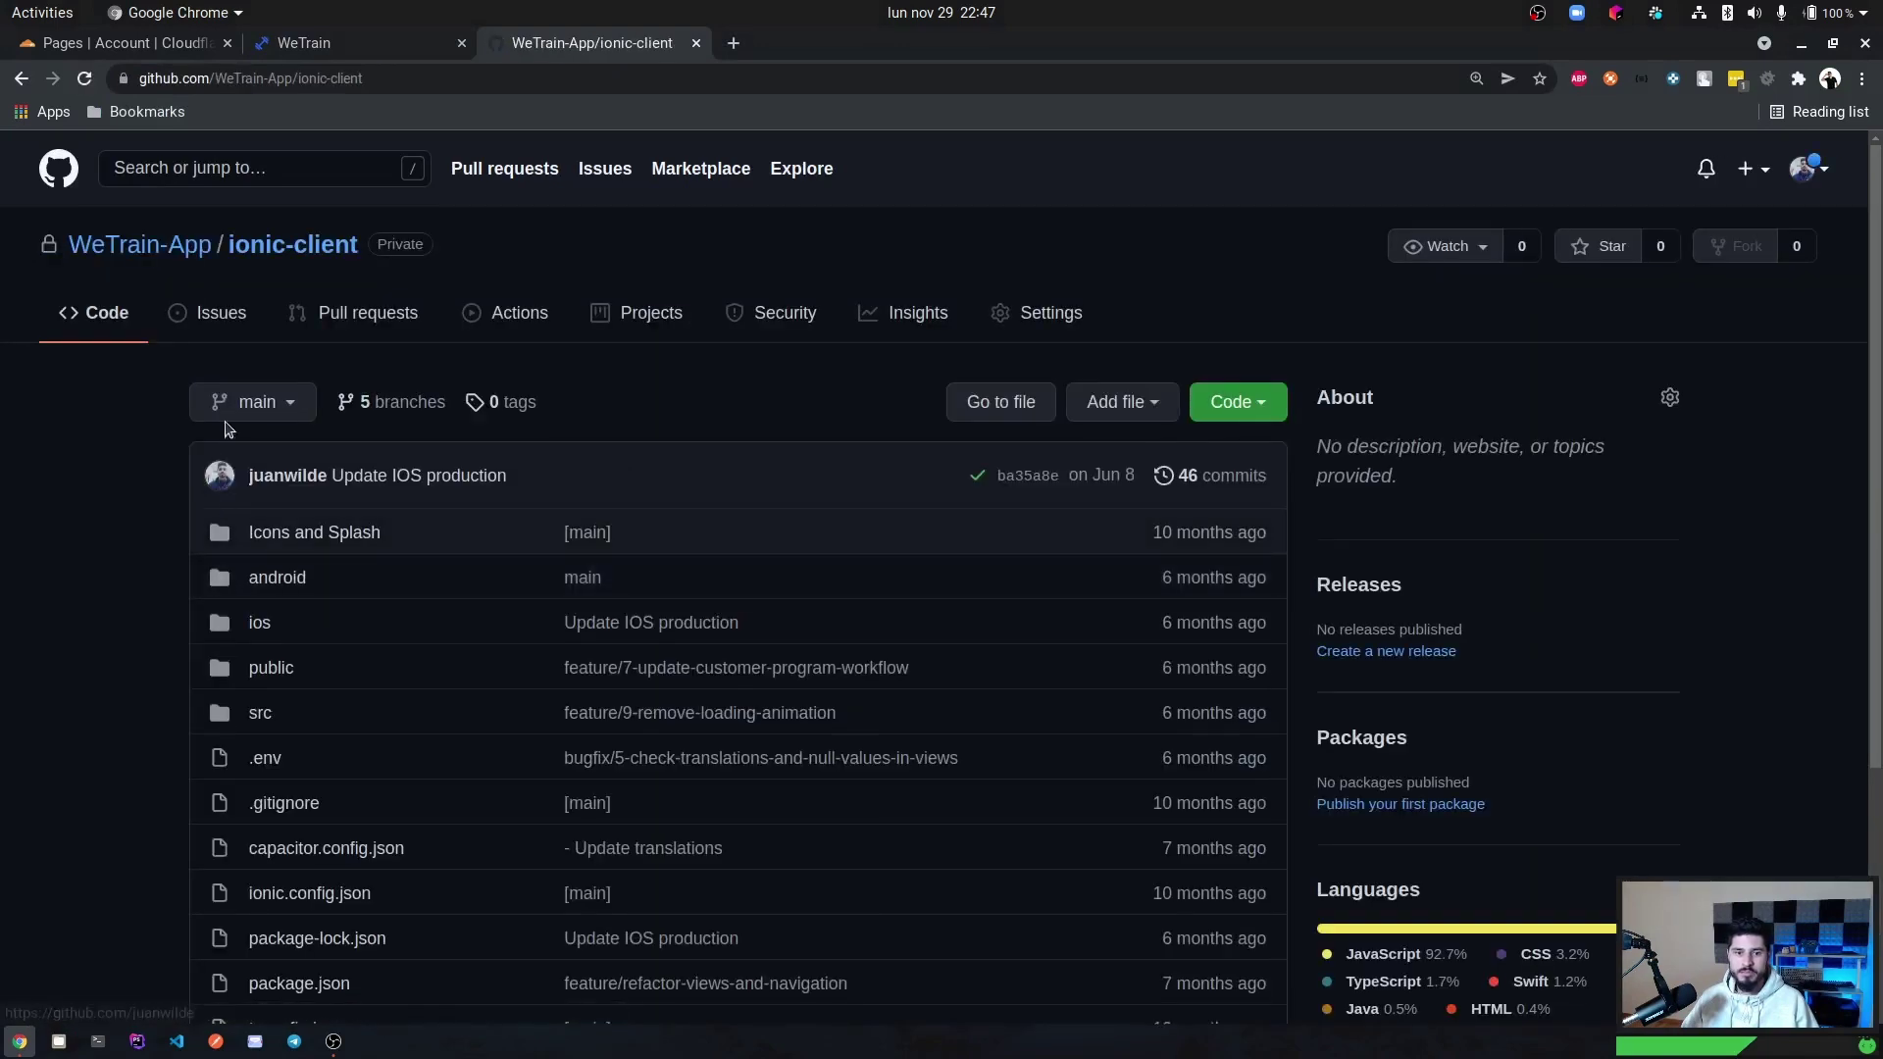
scroll(216, 577, down, 2)
click(263, 654)
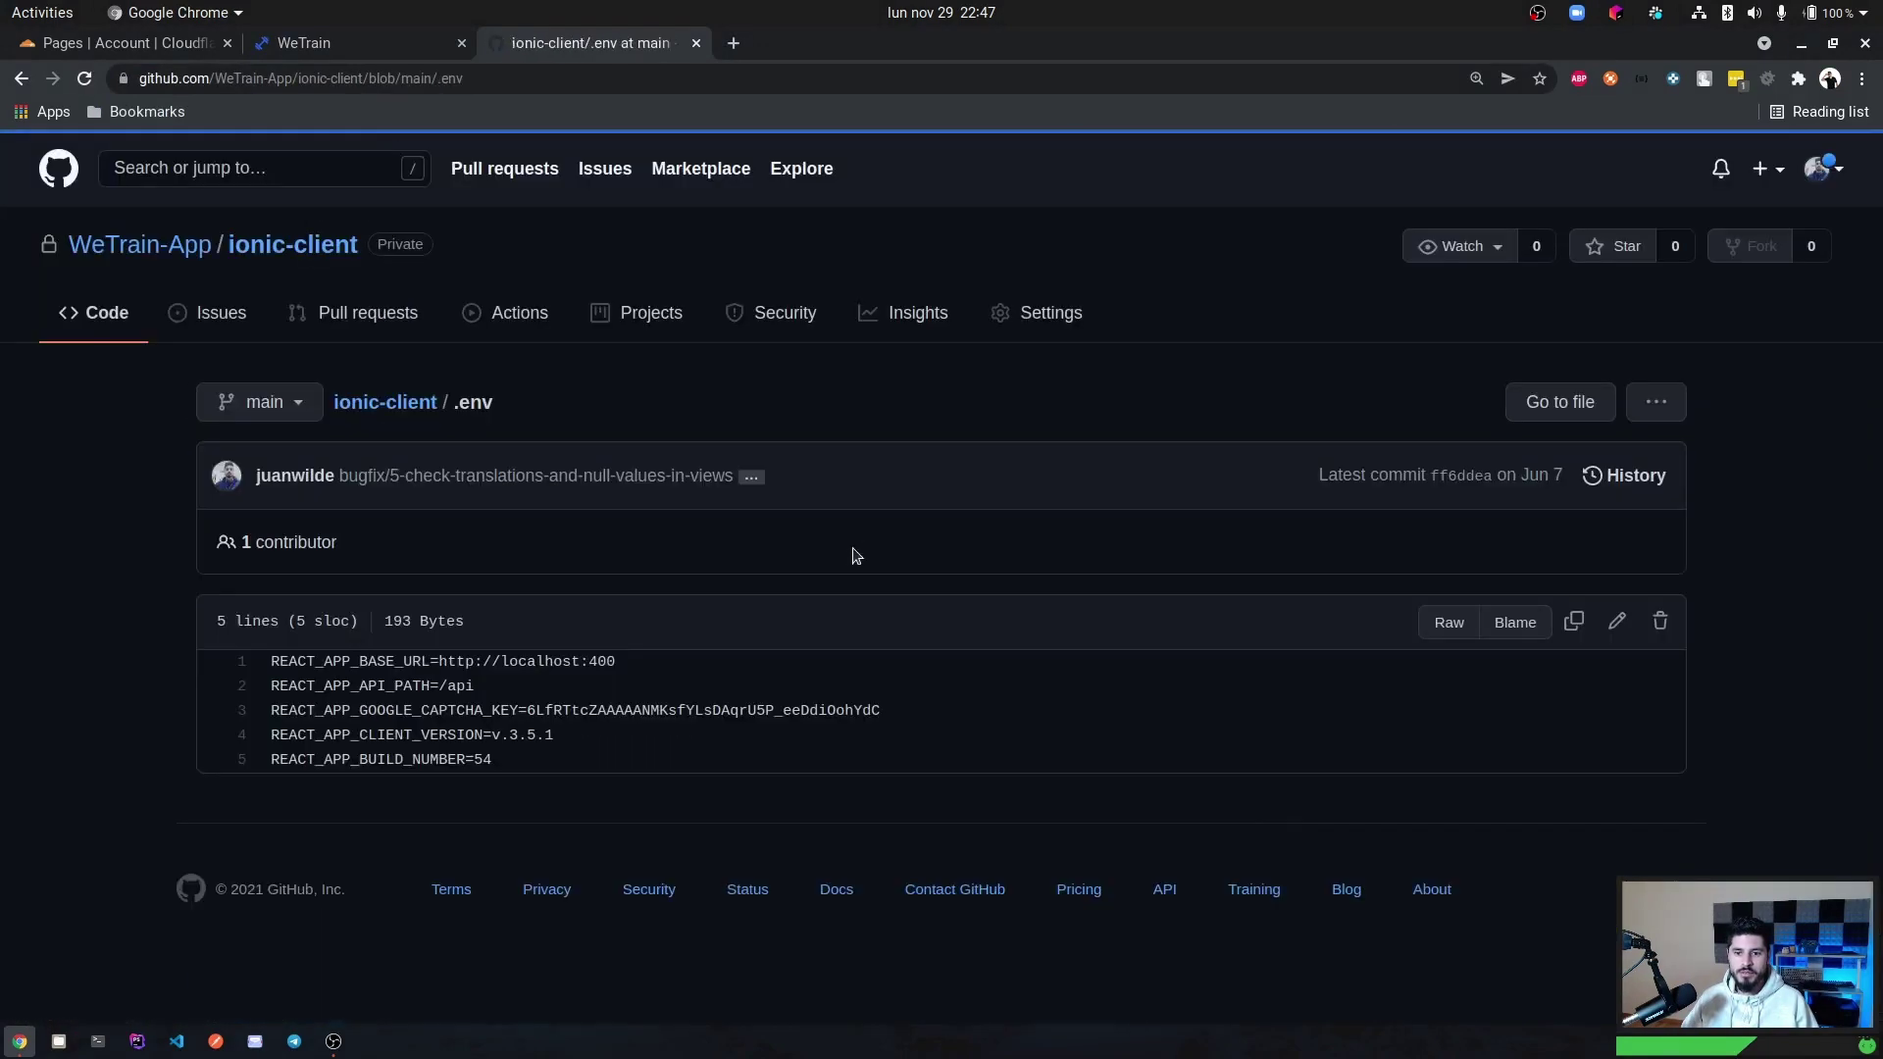
drag(543, 768, 264, 646)
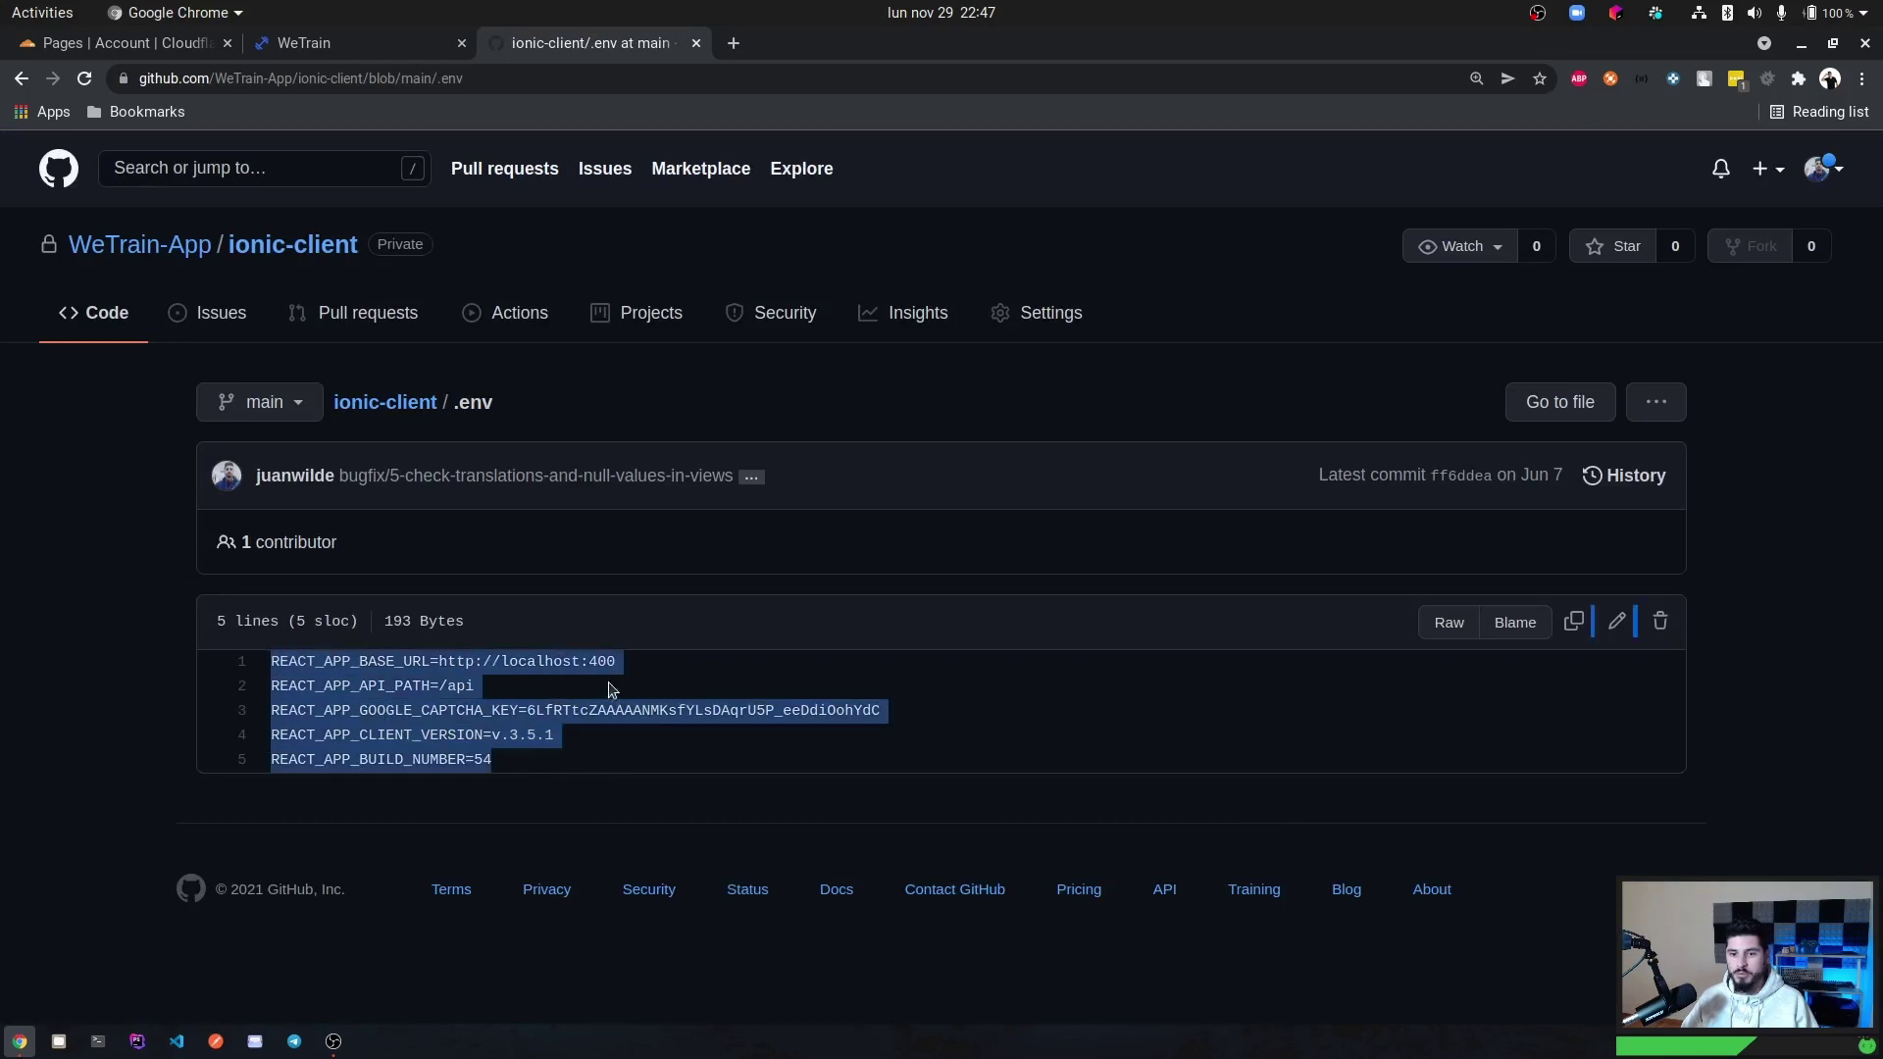
click(495, 706)
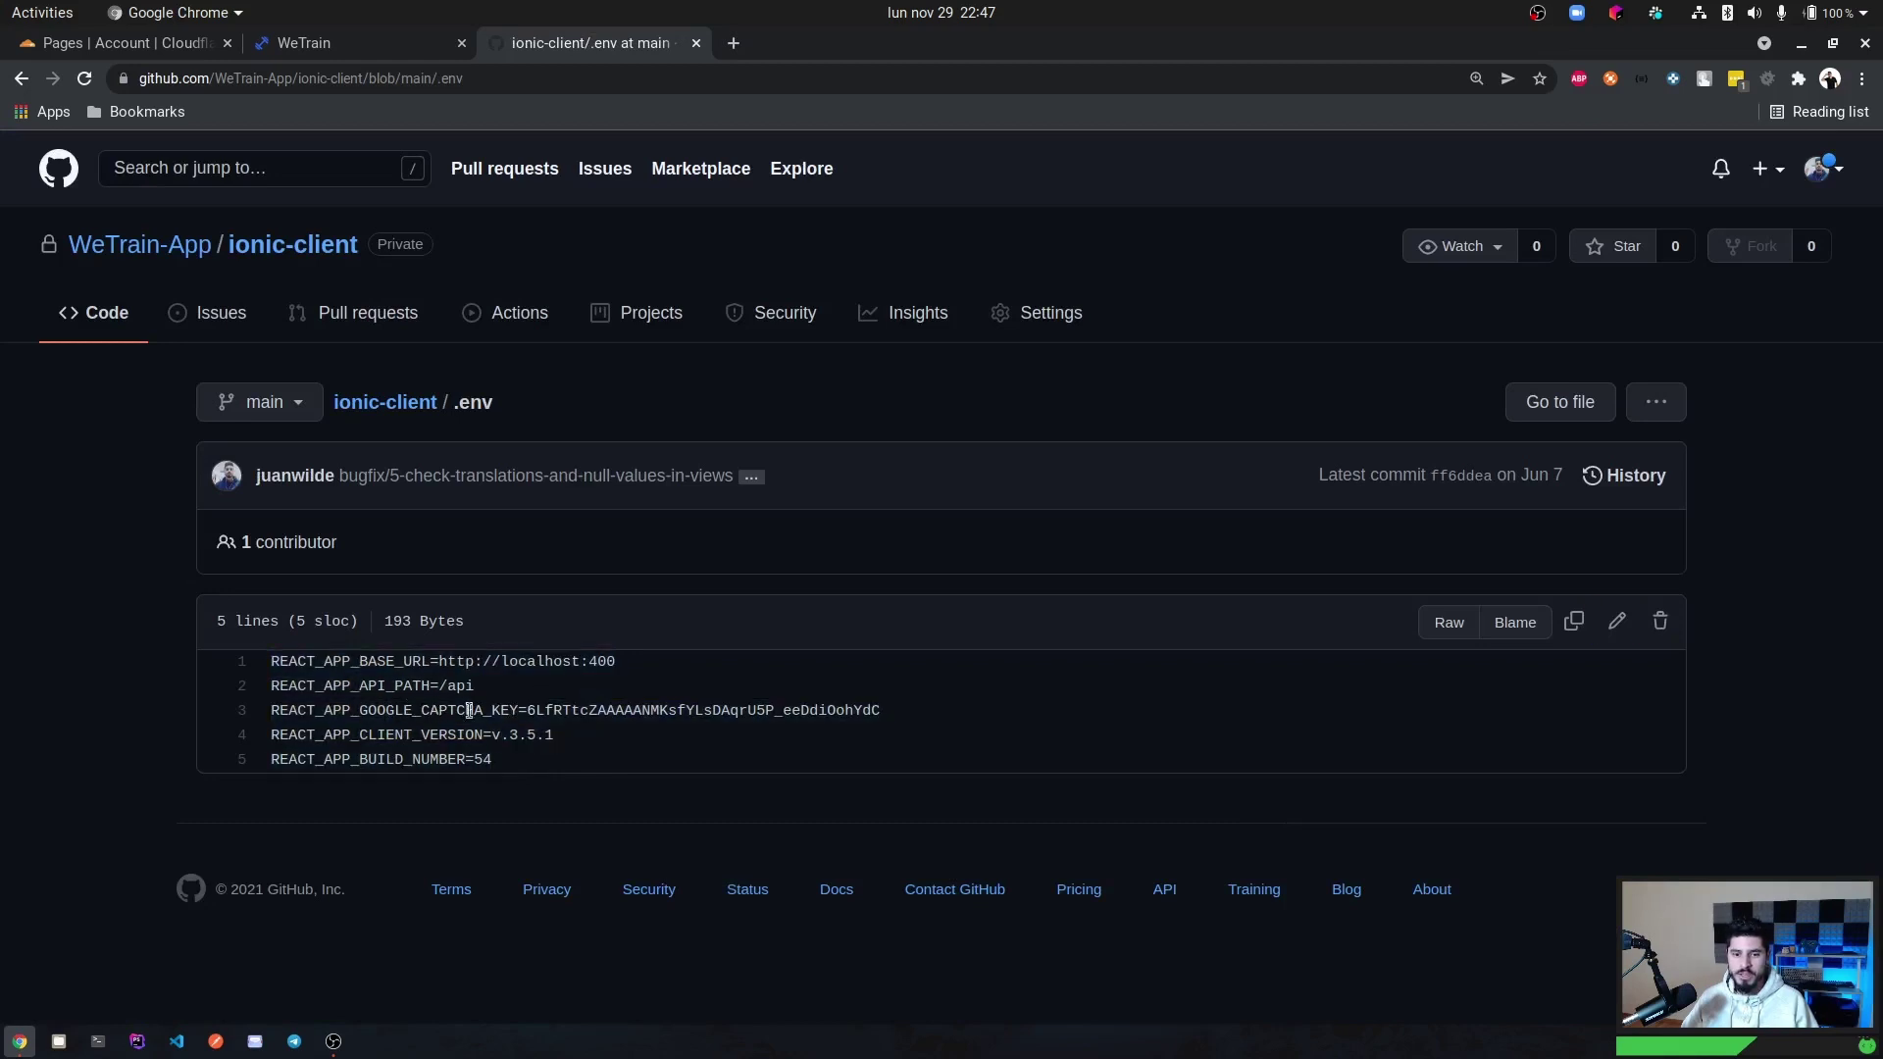
drag(528, 708, 908, 707)
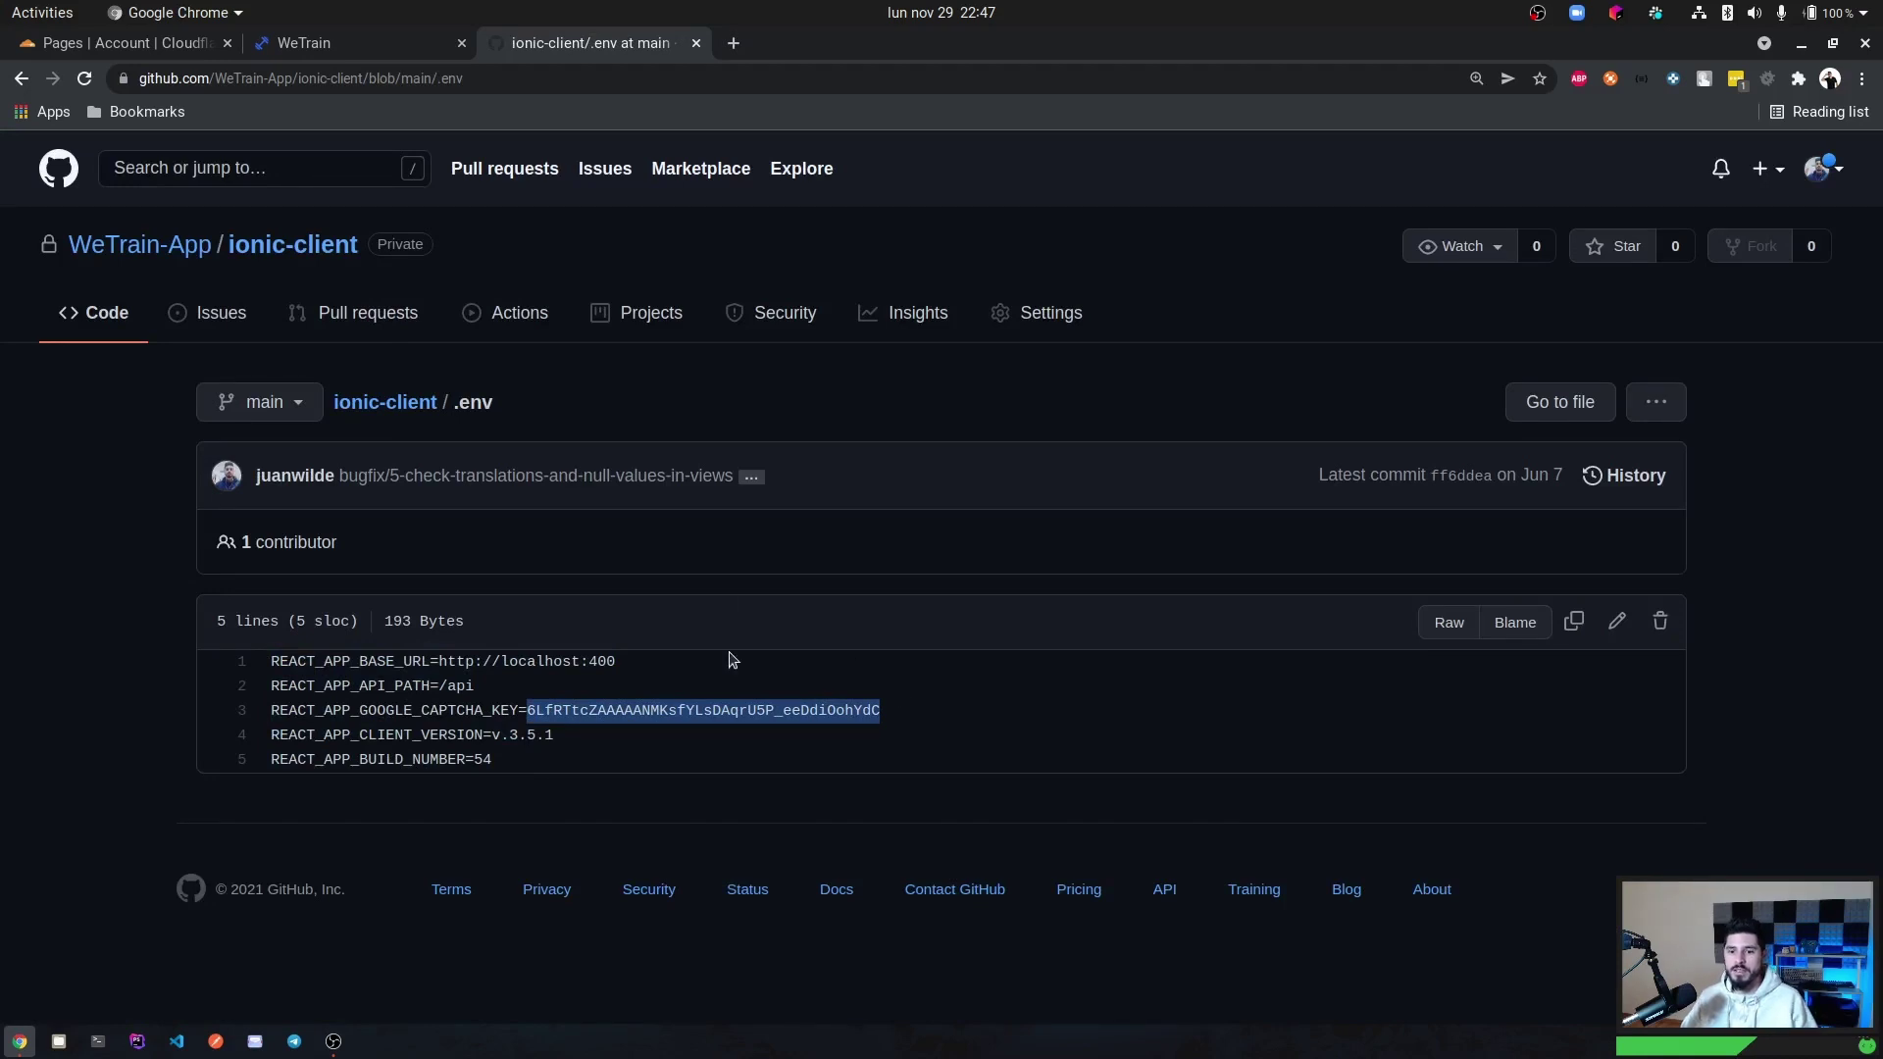
click(591, 710)
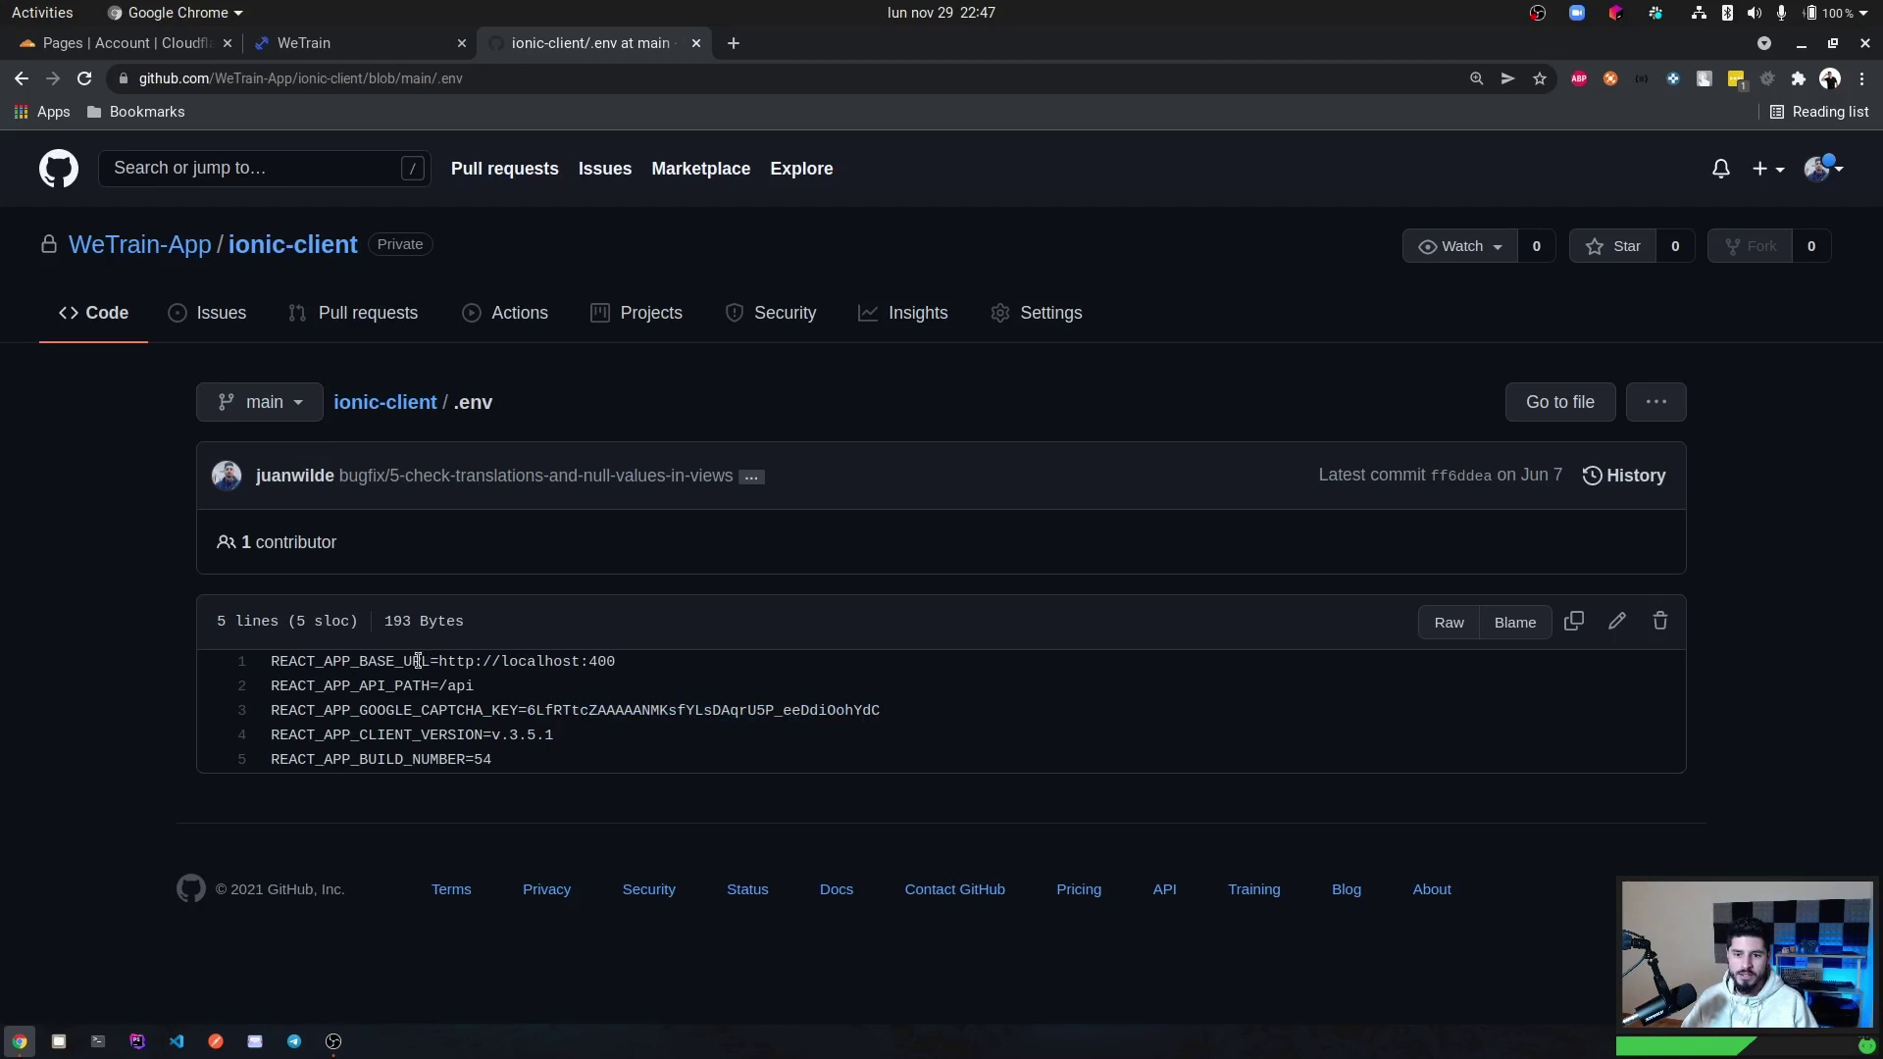
drag(270, 667, 626, 673)
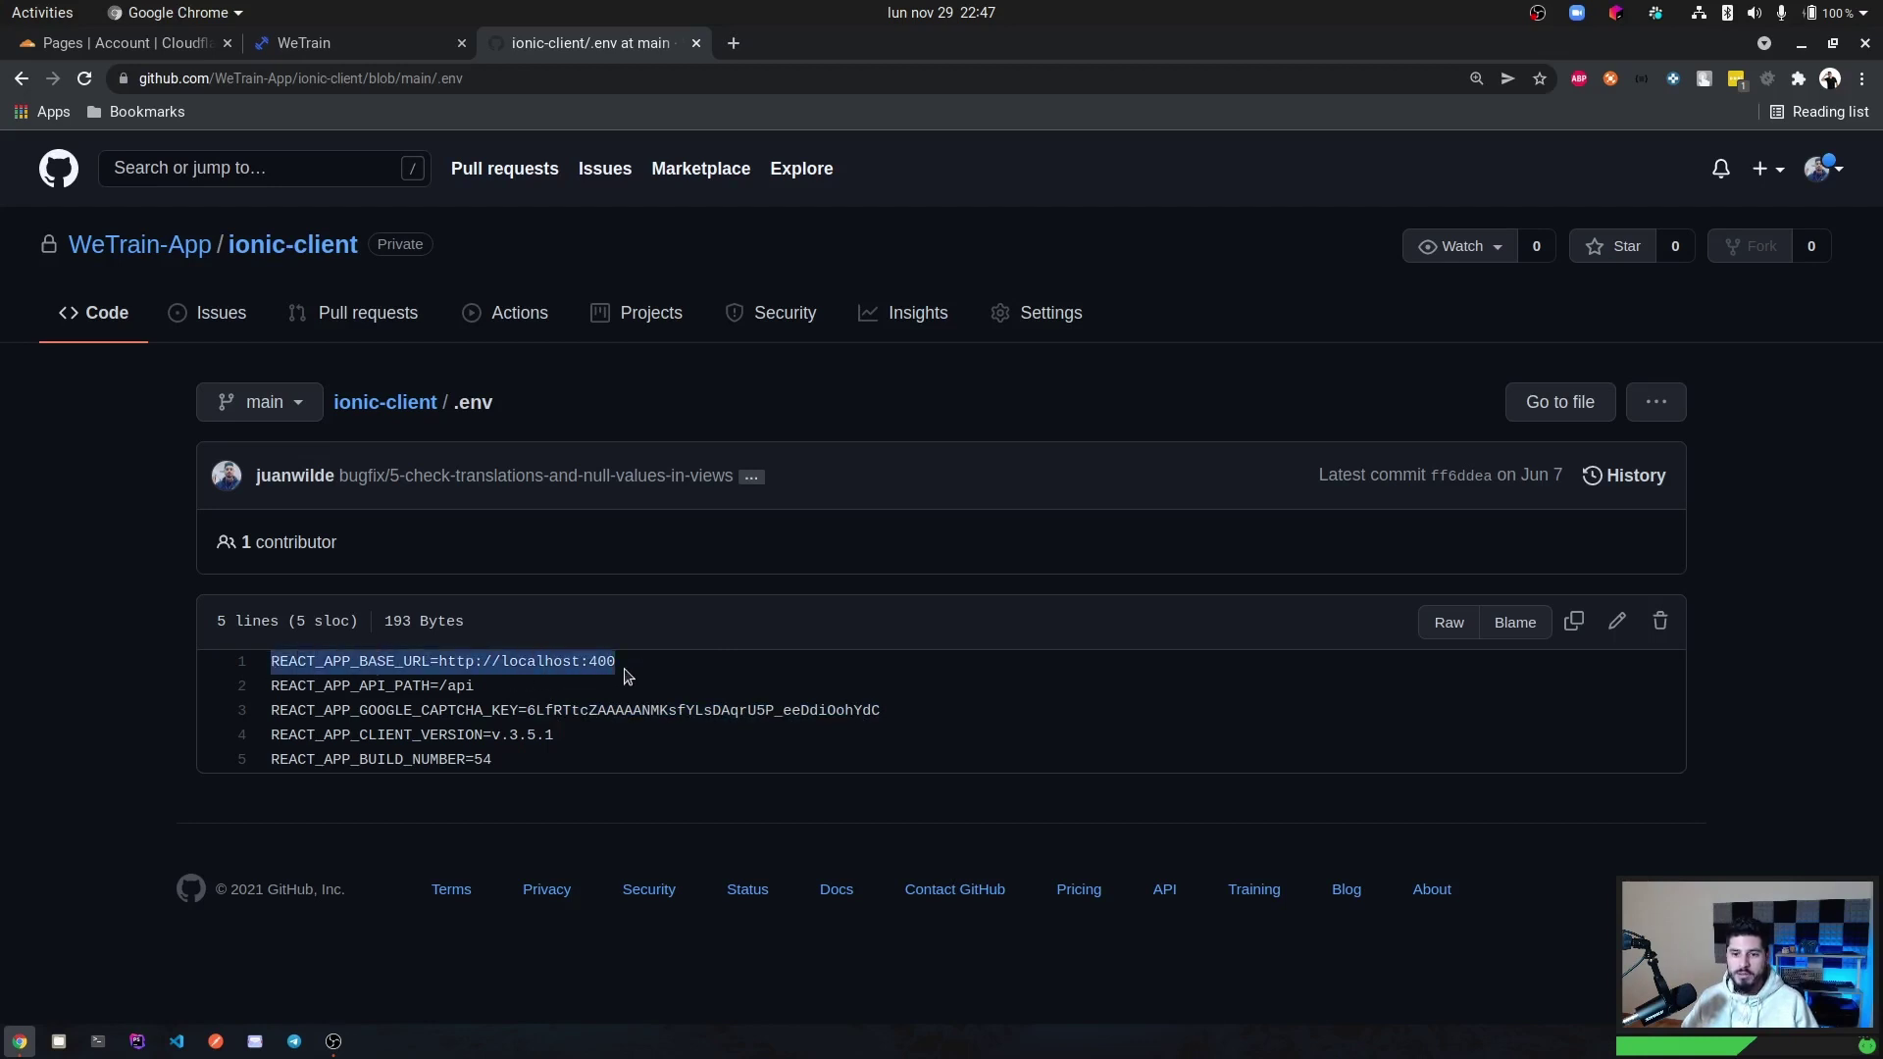
Open the WeTrain API docs at api.wetrain.pro/api/docs in a new tab.
click(728, 49)
text(ap)
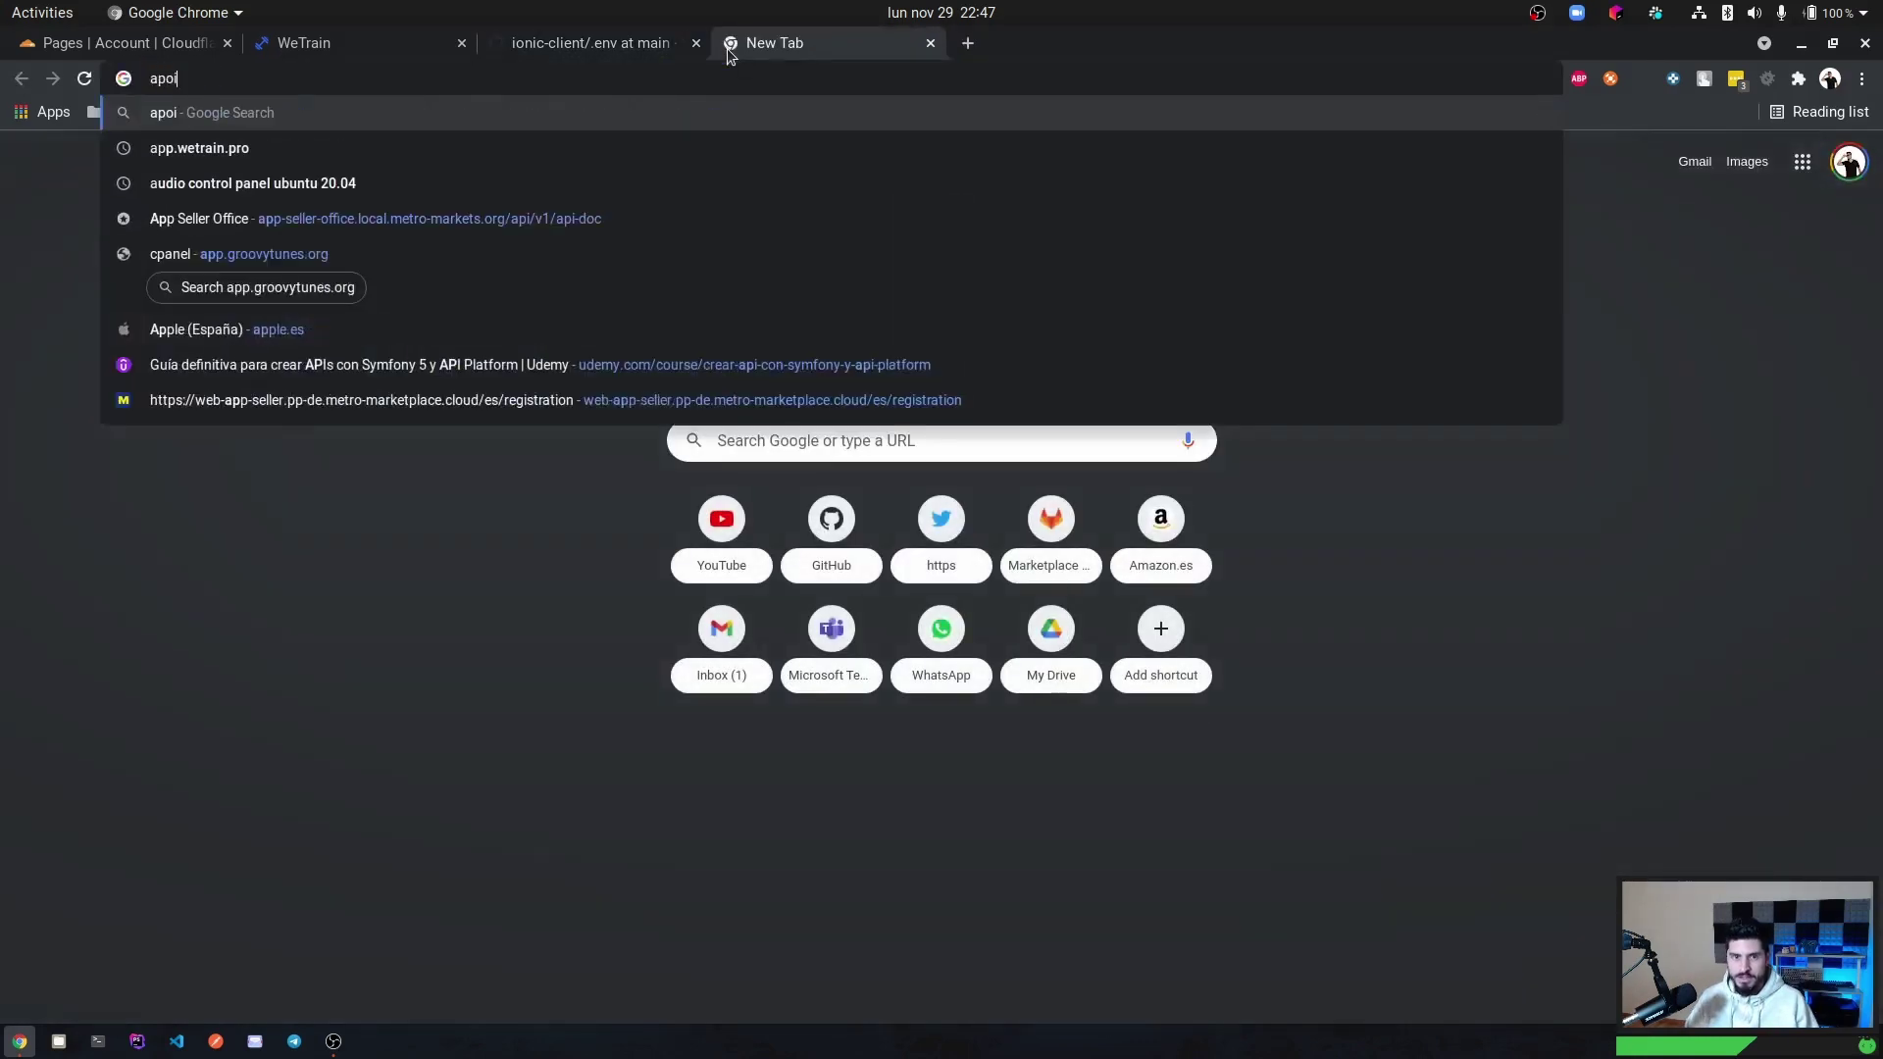
text(i.we)
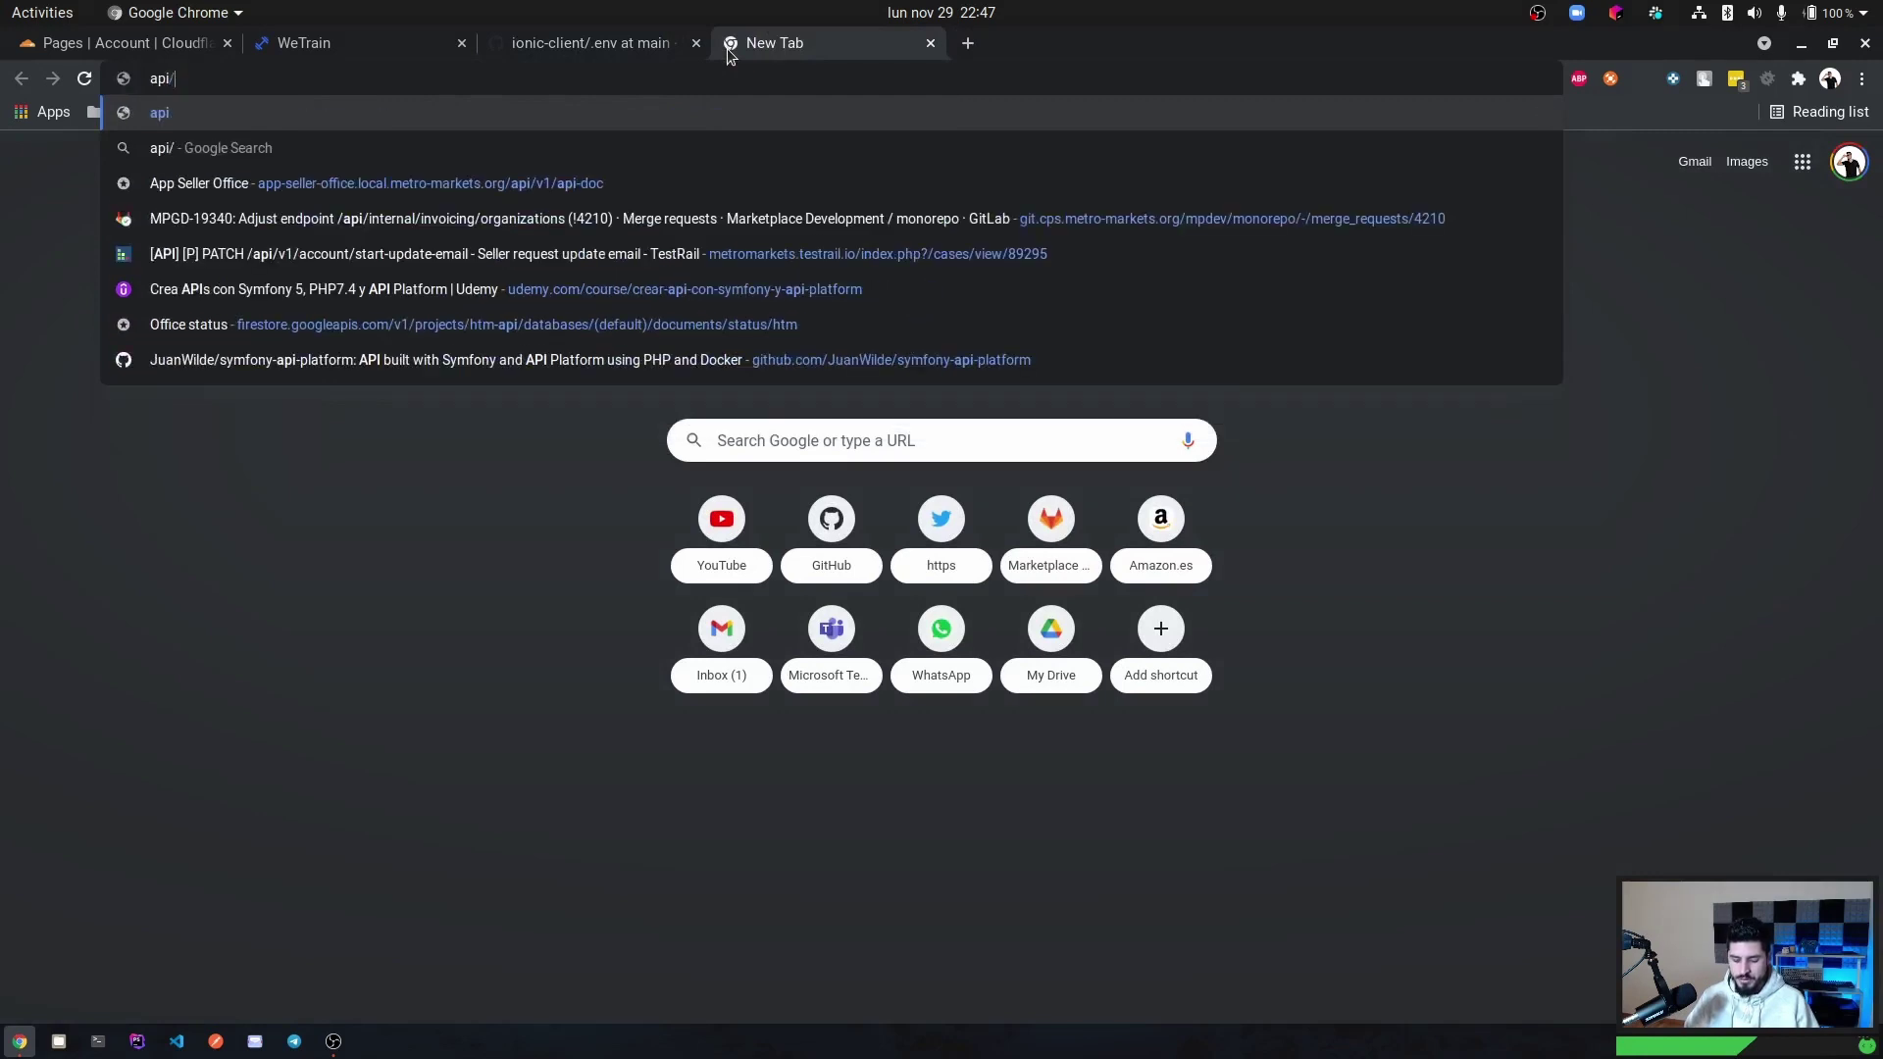
text(train.pro/)
key(Return)
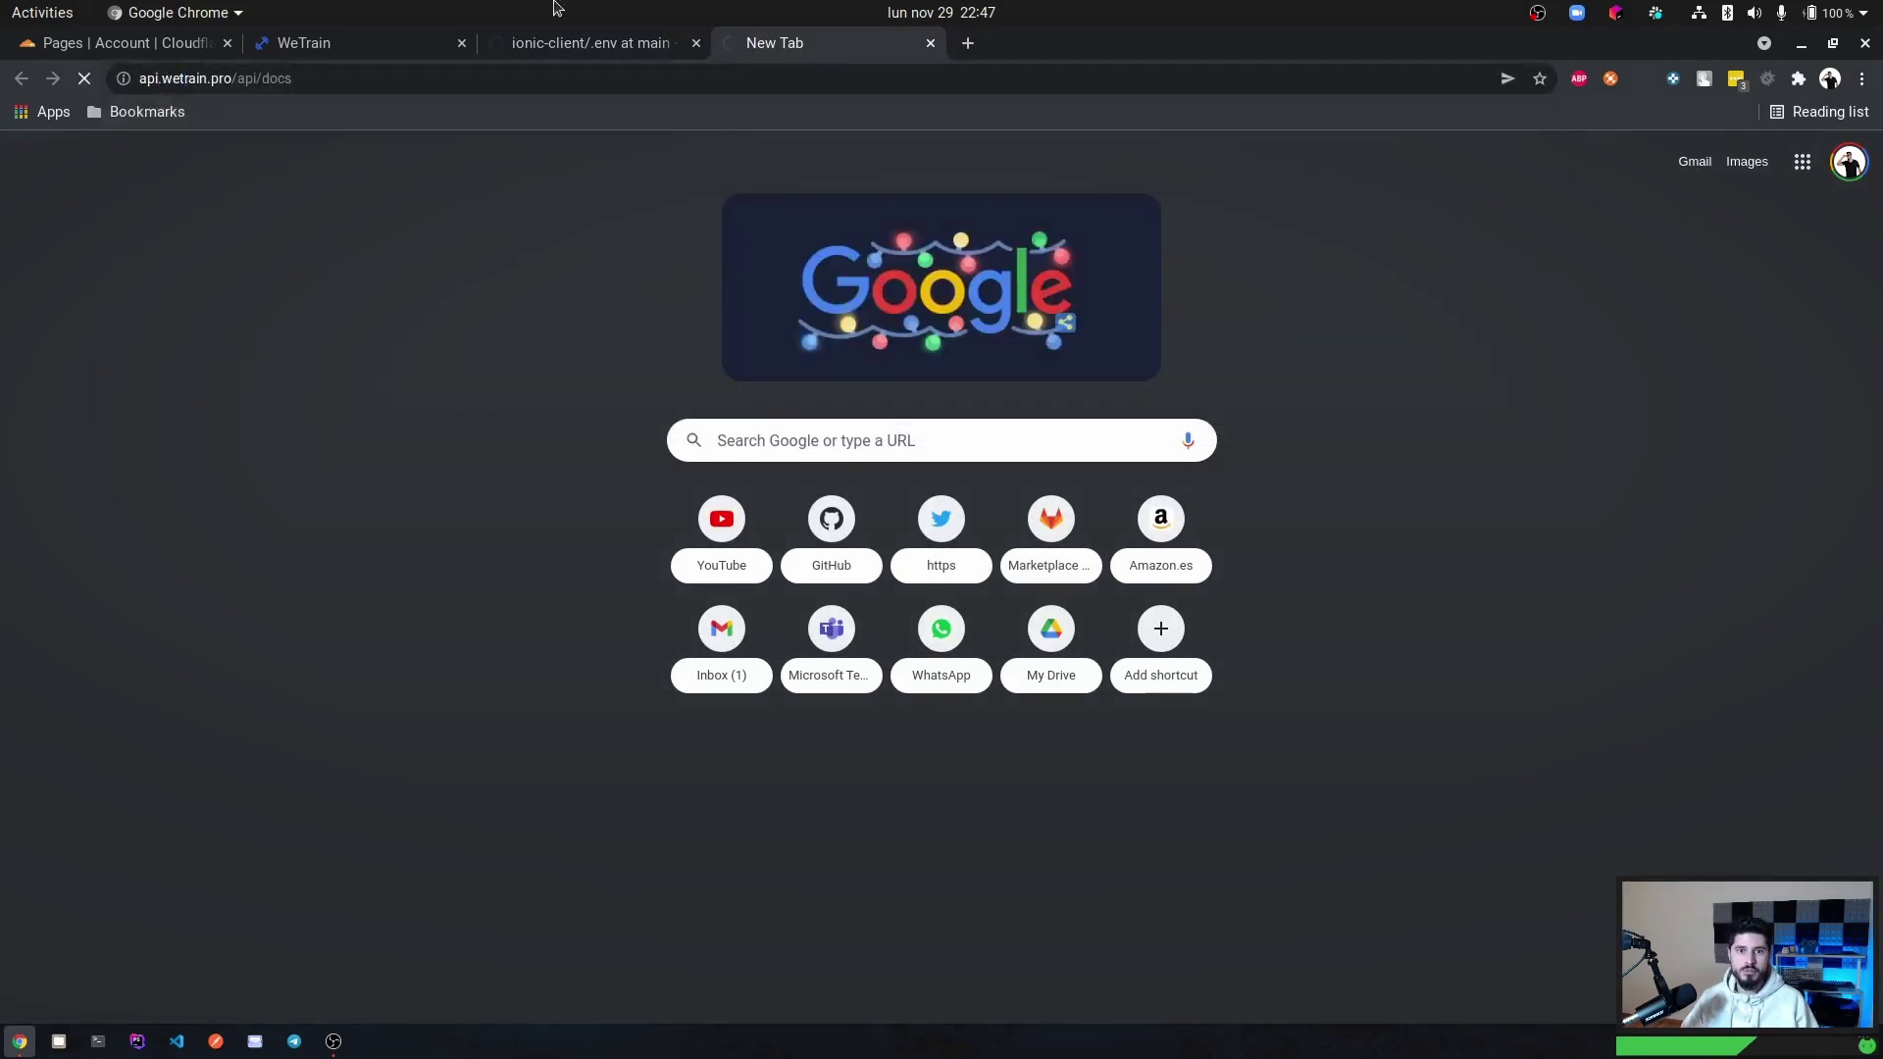
scroll(638, 515, down, 5)
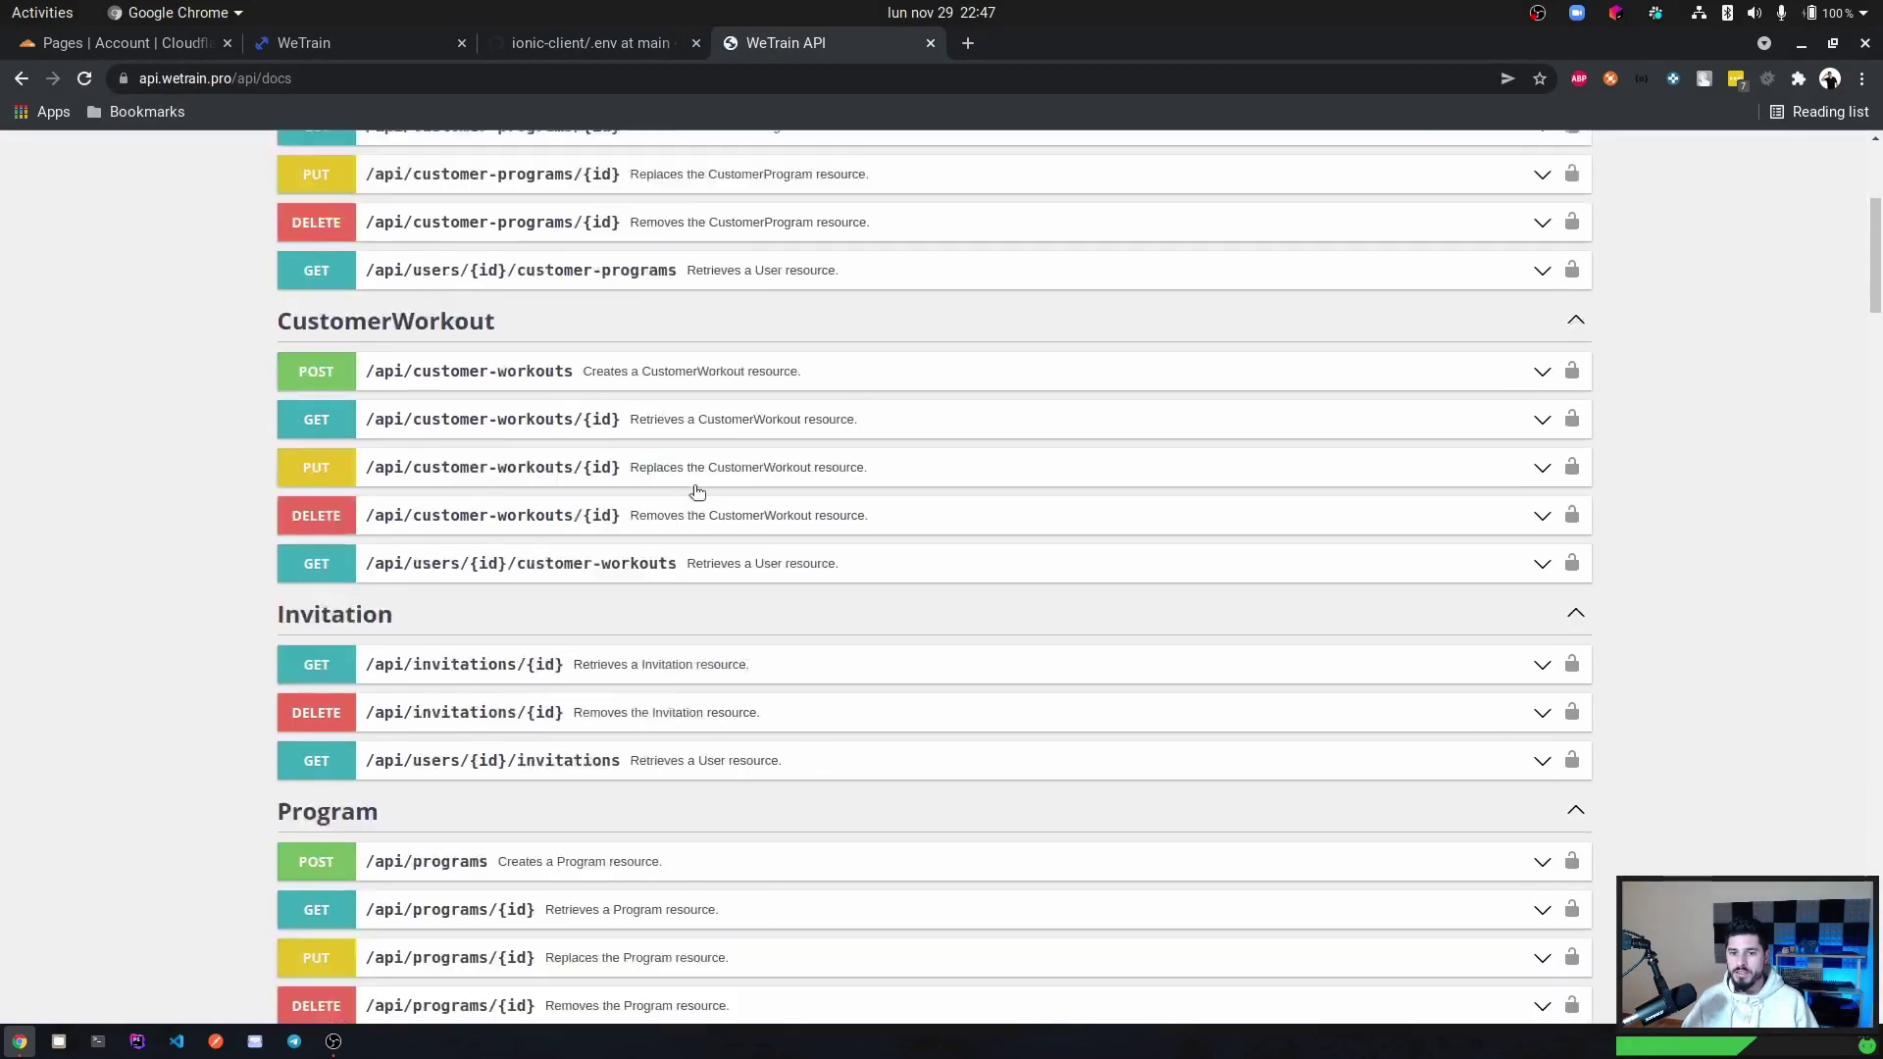
Copy the REACT_APP_BASE_URL variable name from .env and return to Cloudflare Pages.
click(602, 43)
click(372, 669)
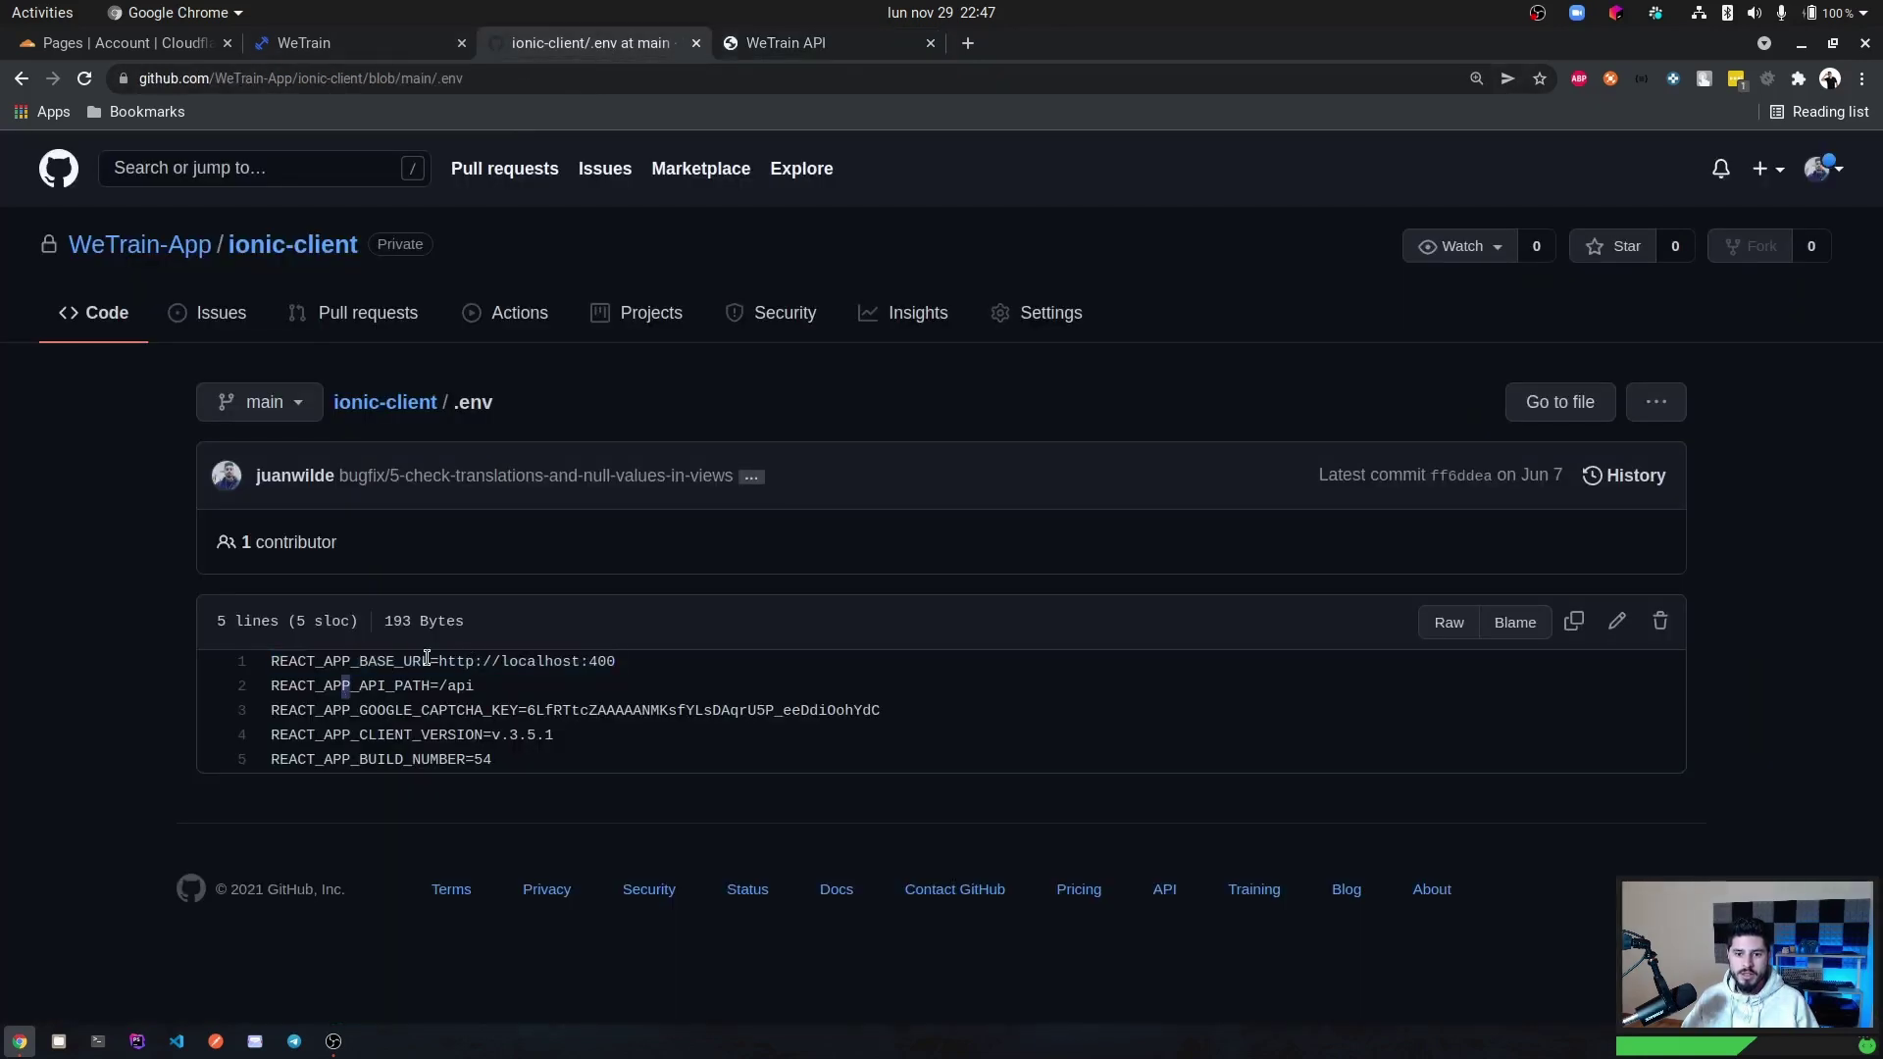
drag(427, 658, 257, 658)
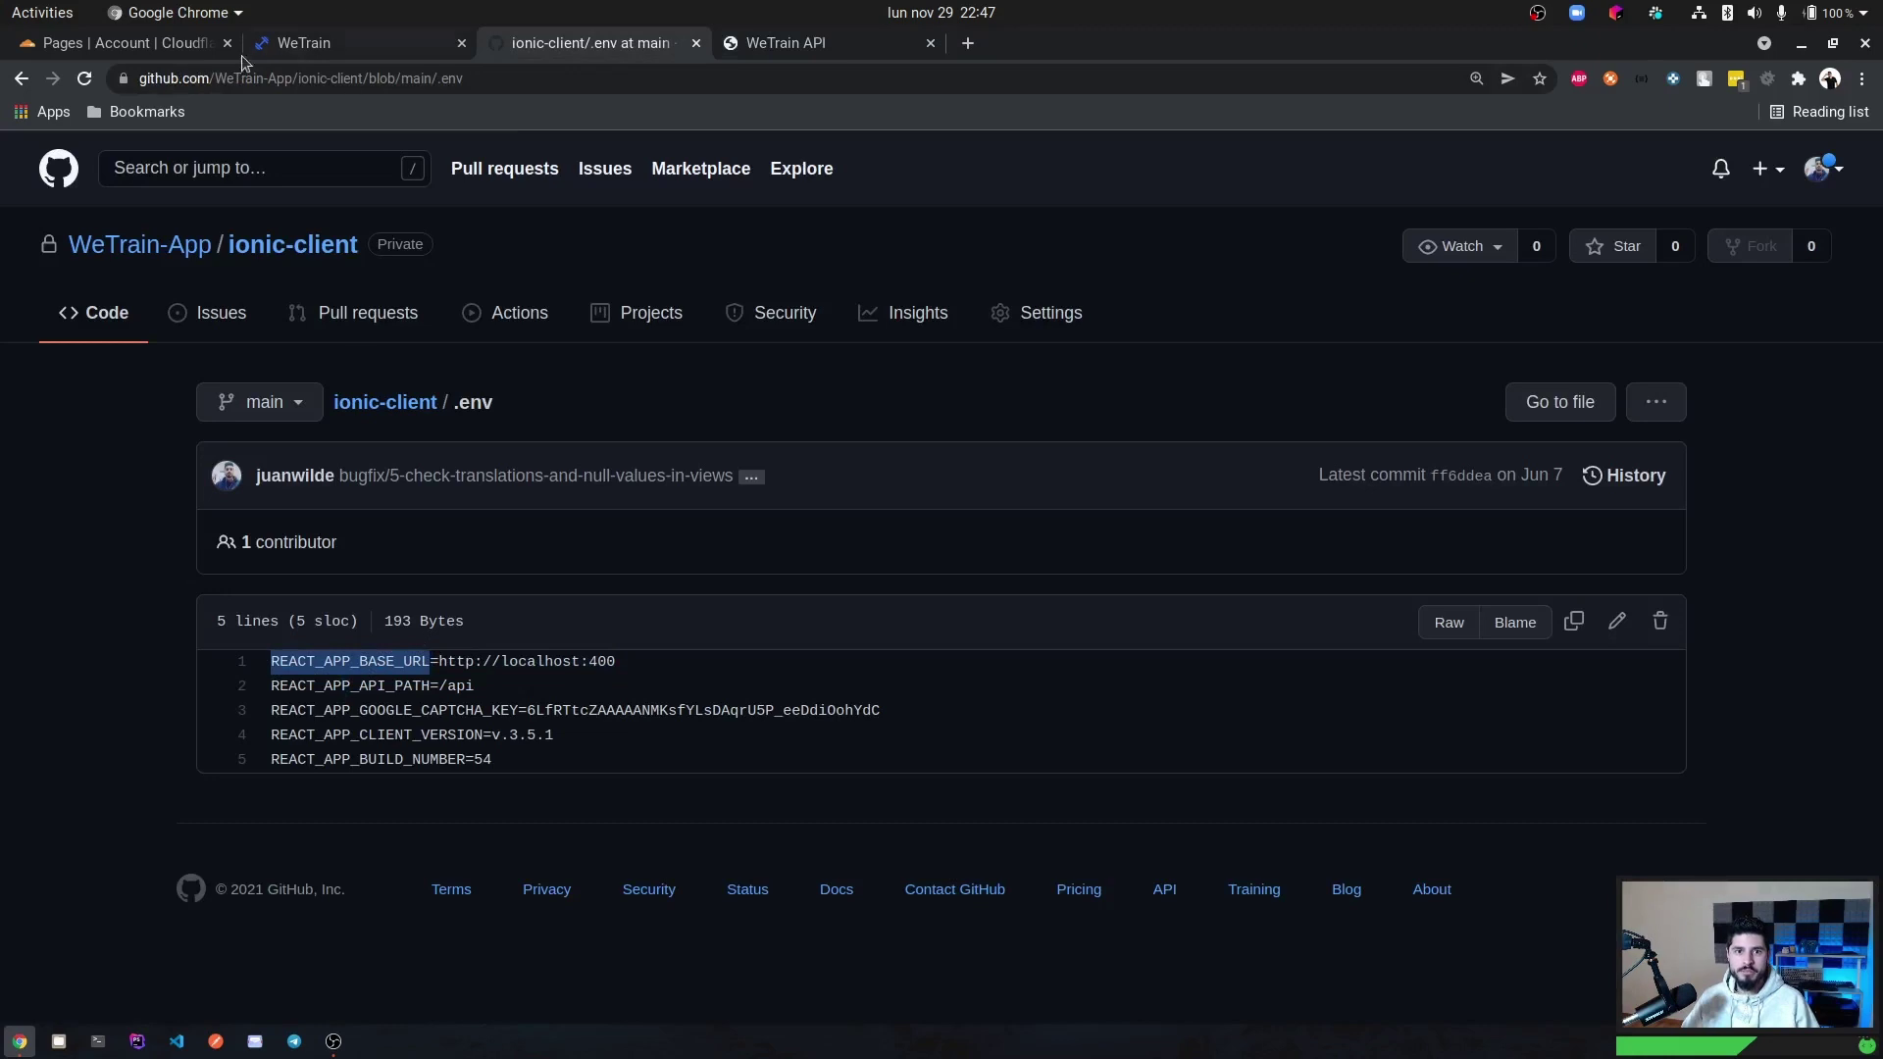
click(196, 43)
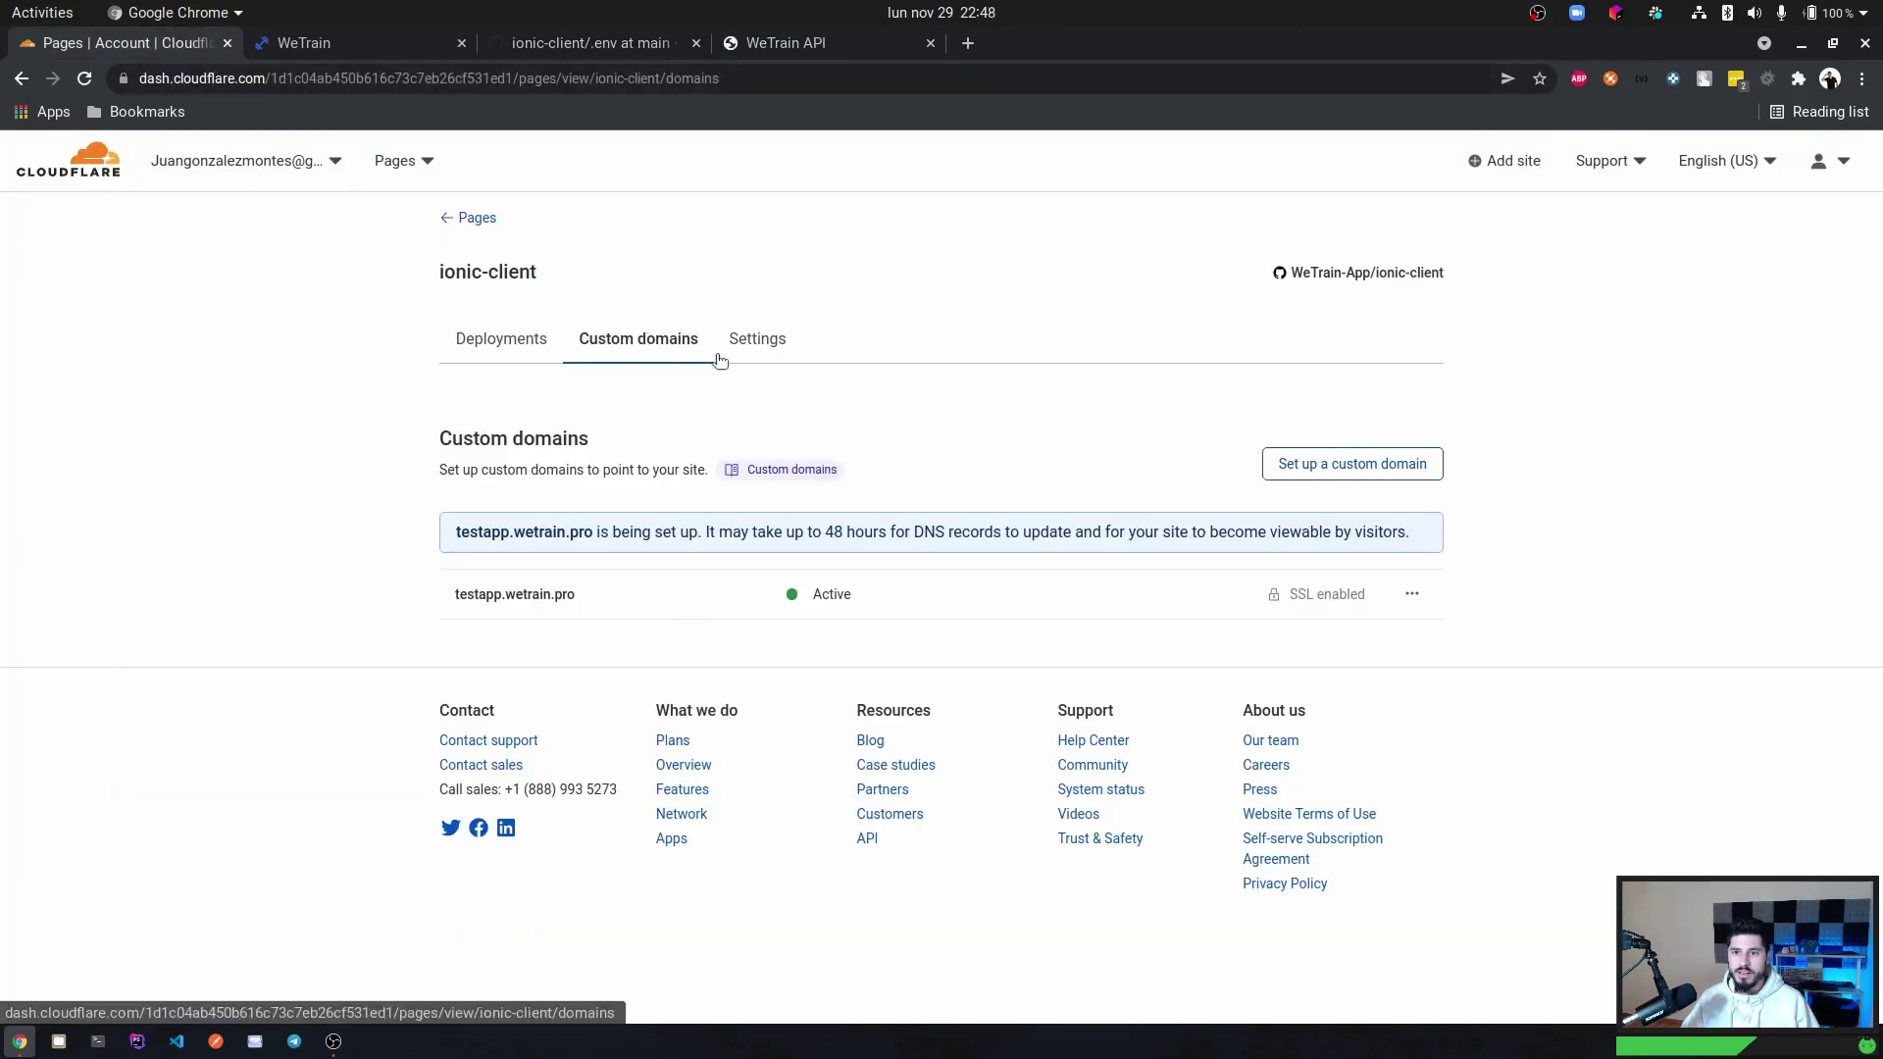
Start a production environment variable named REACT_APP_BASE_URL in ionic-client's settings.
click(777, 340)
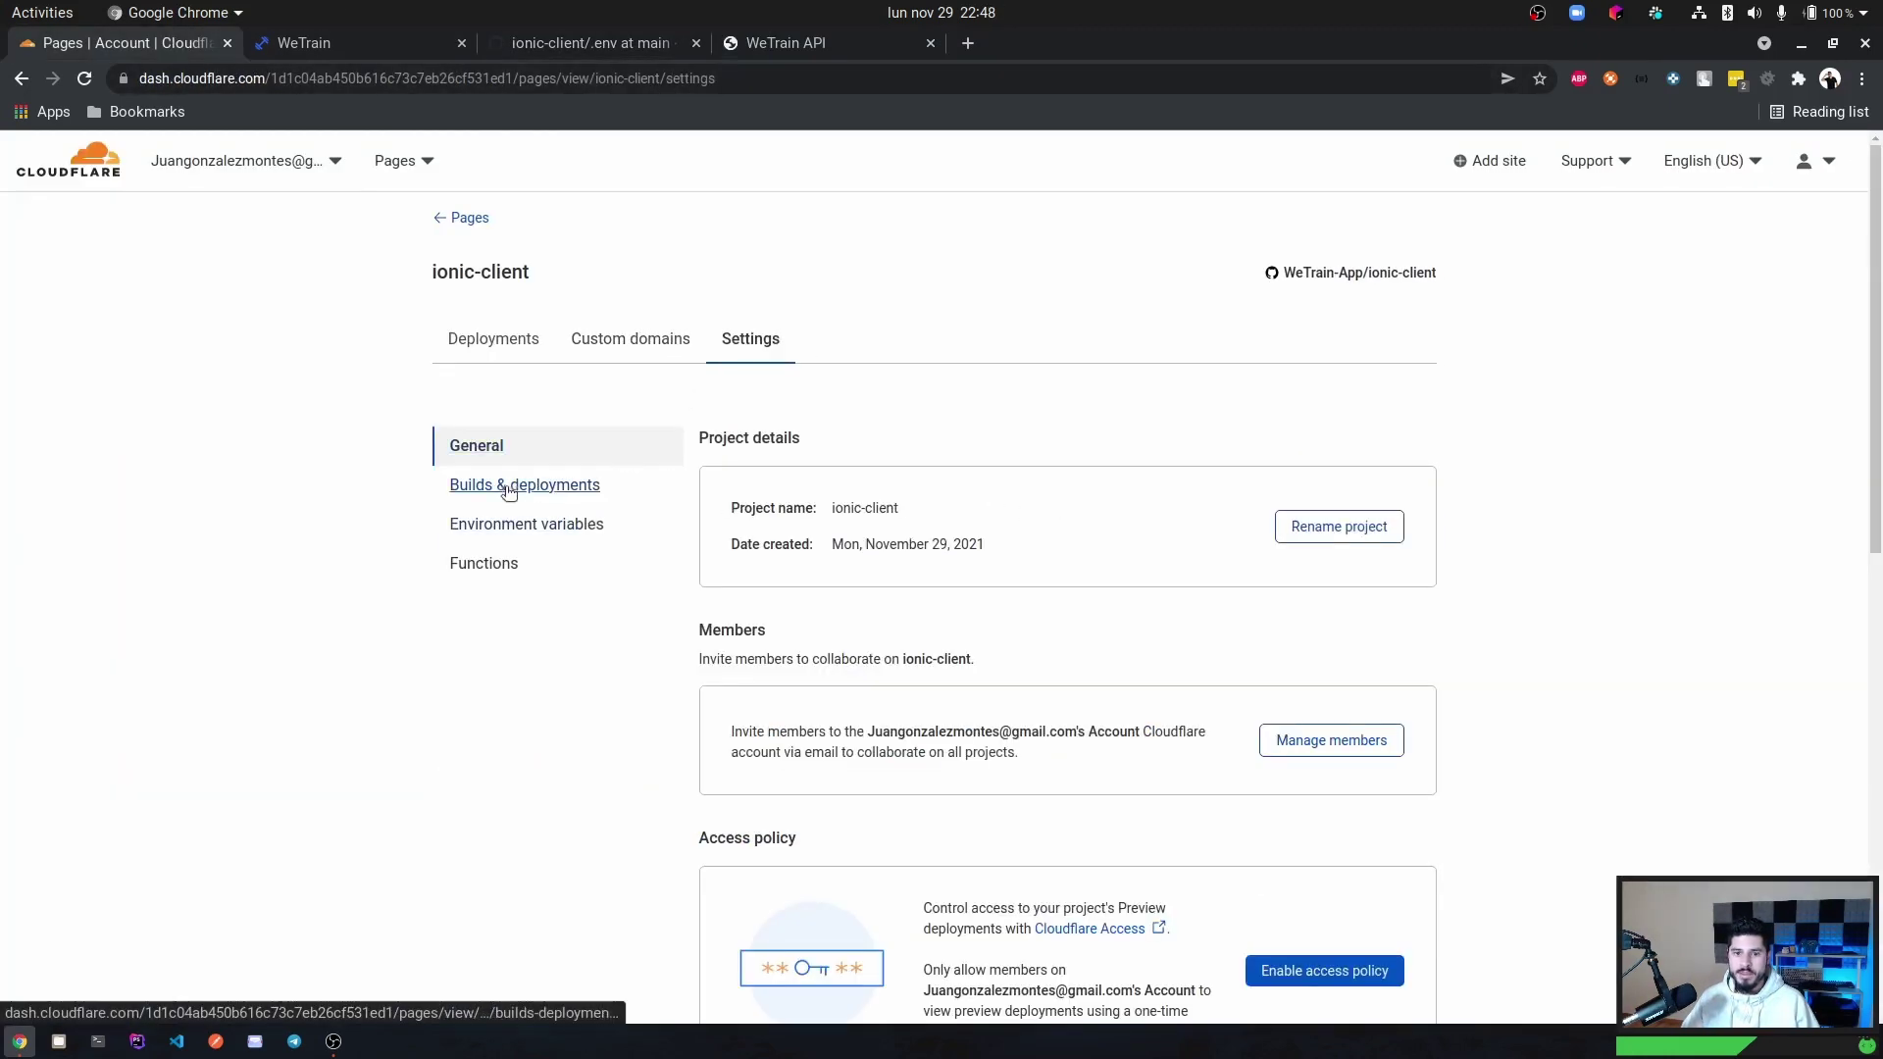
click(509, 527)
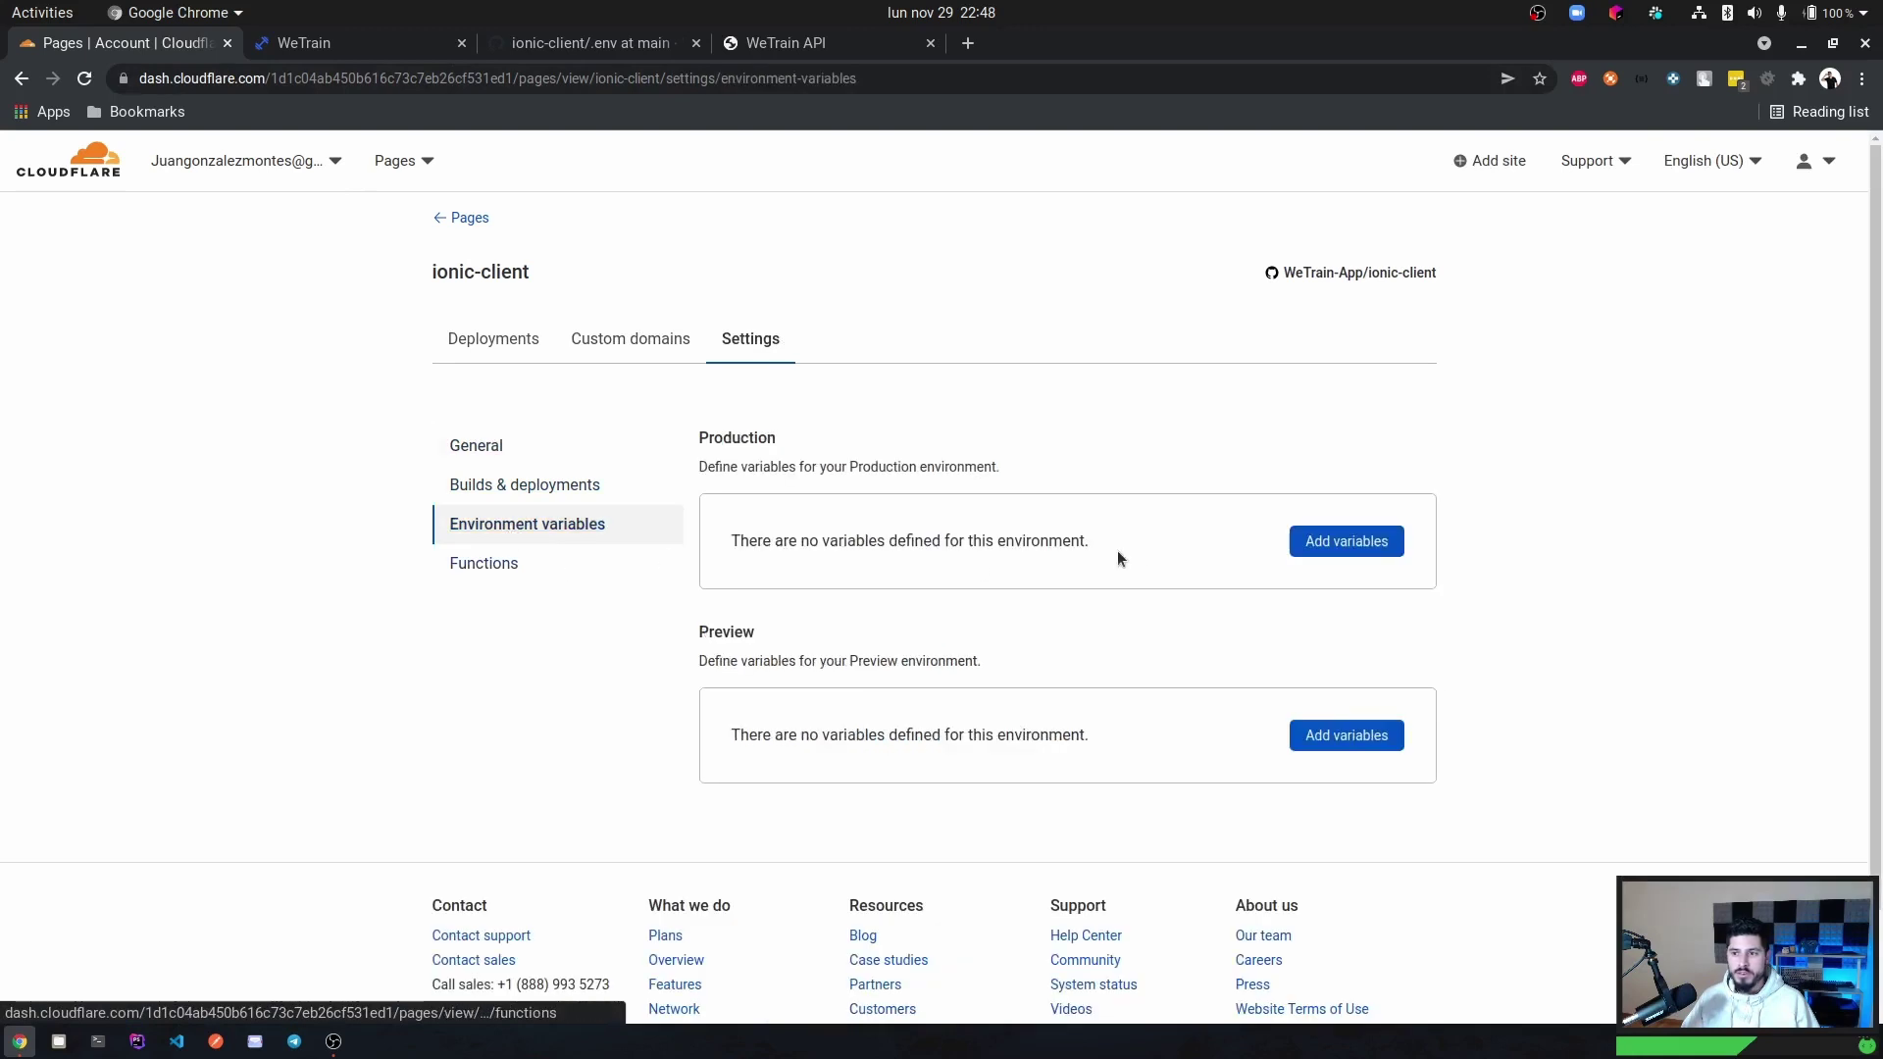
click(1293, 547)
scroll(860, 587, down, 2)
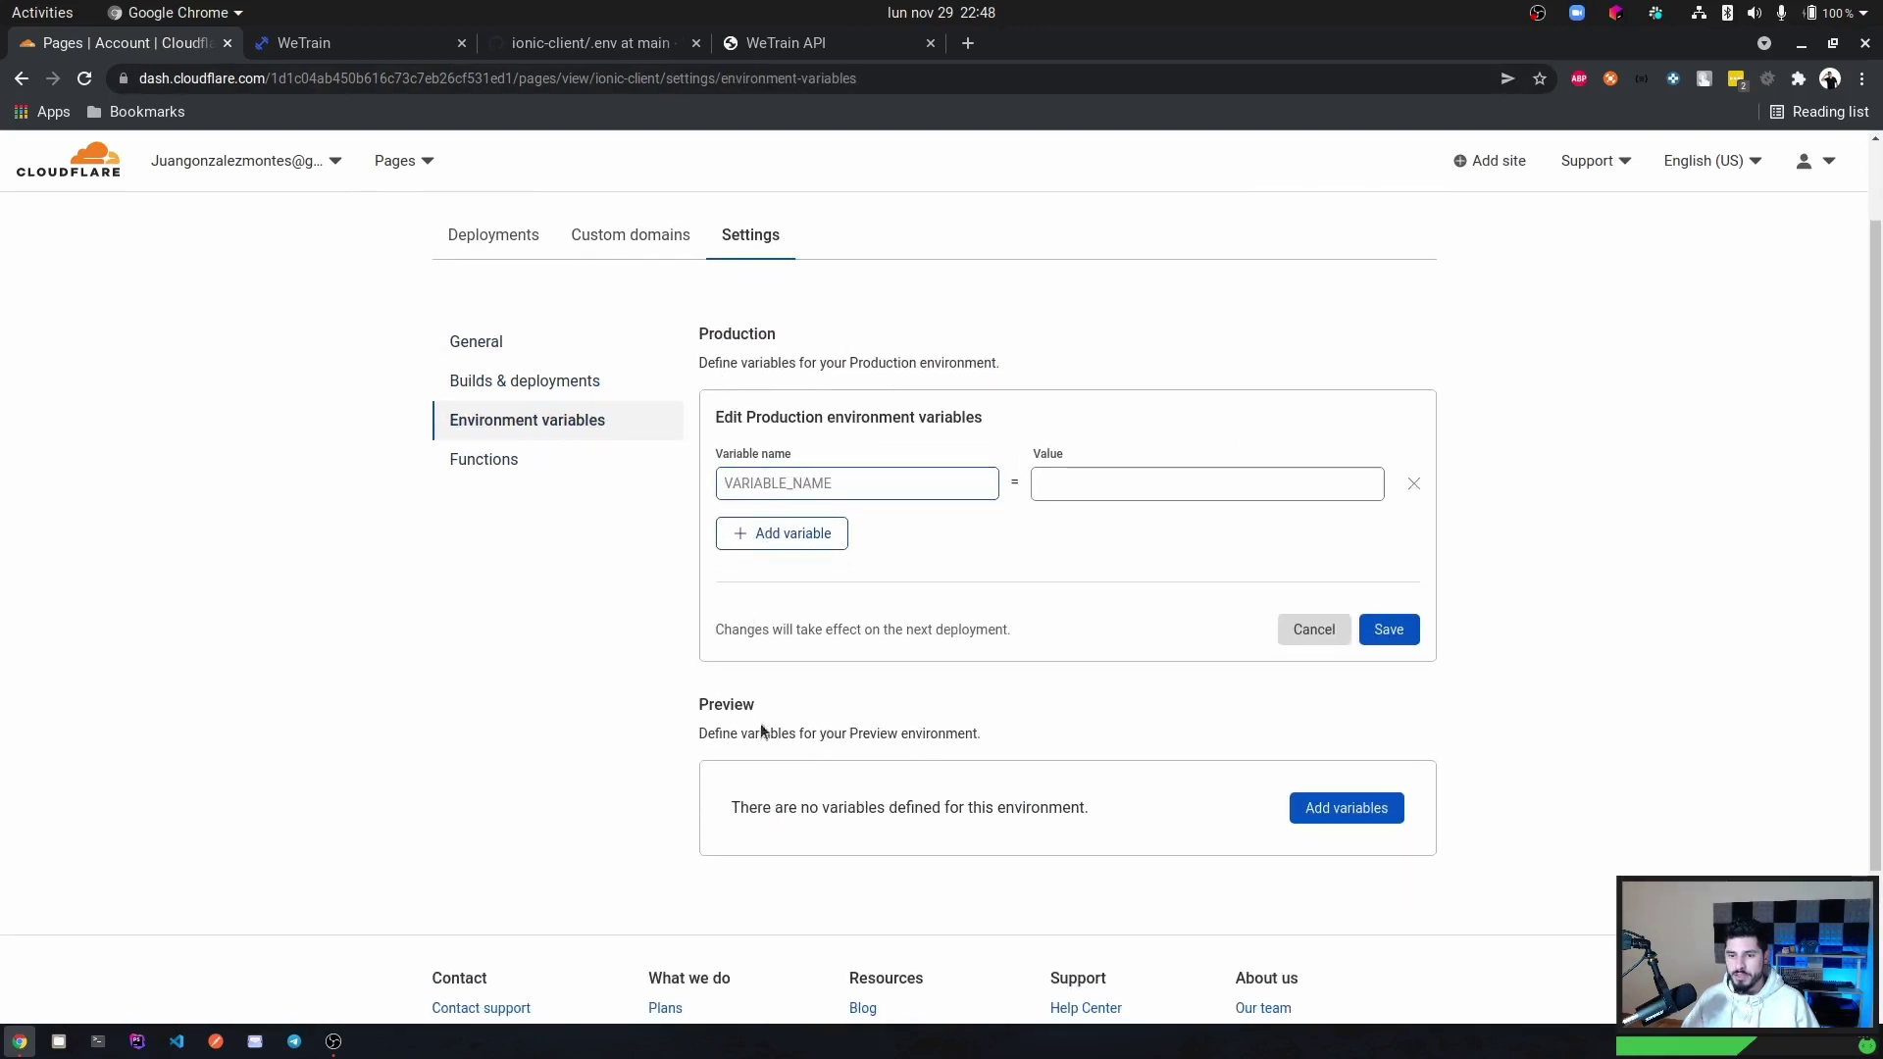
key(ctrl+v)
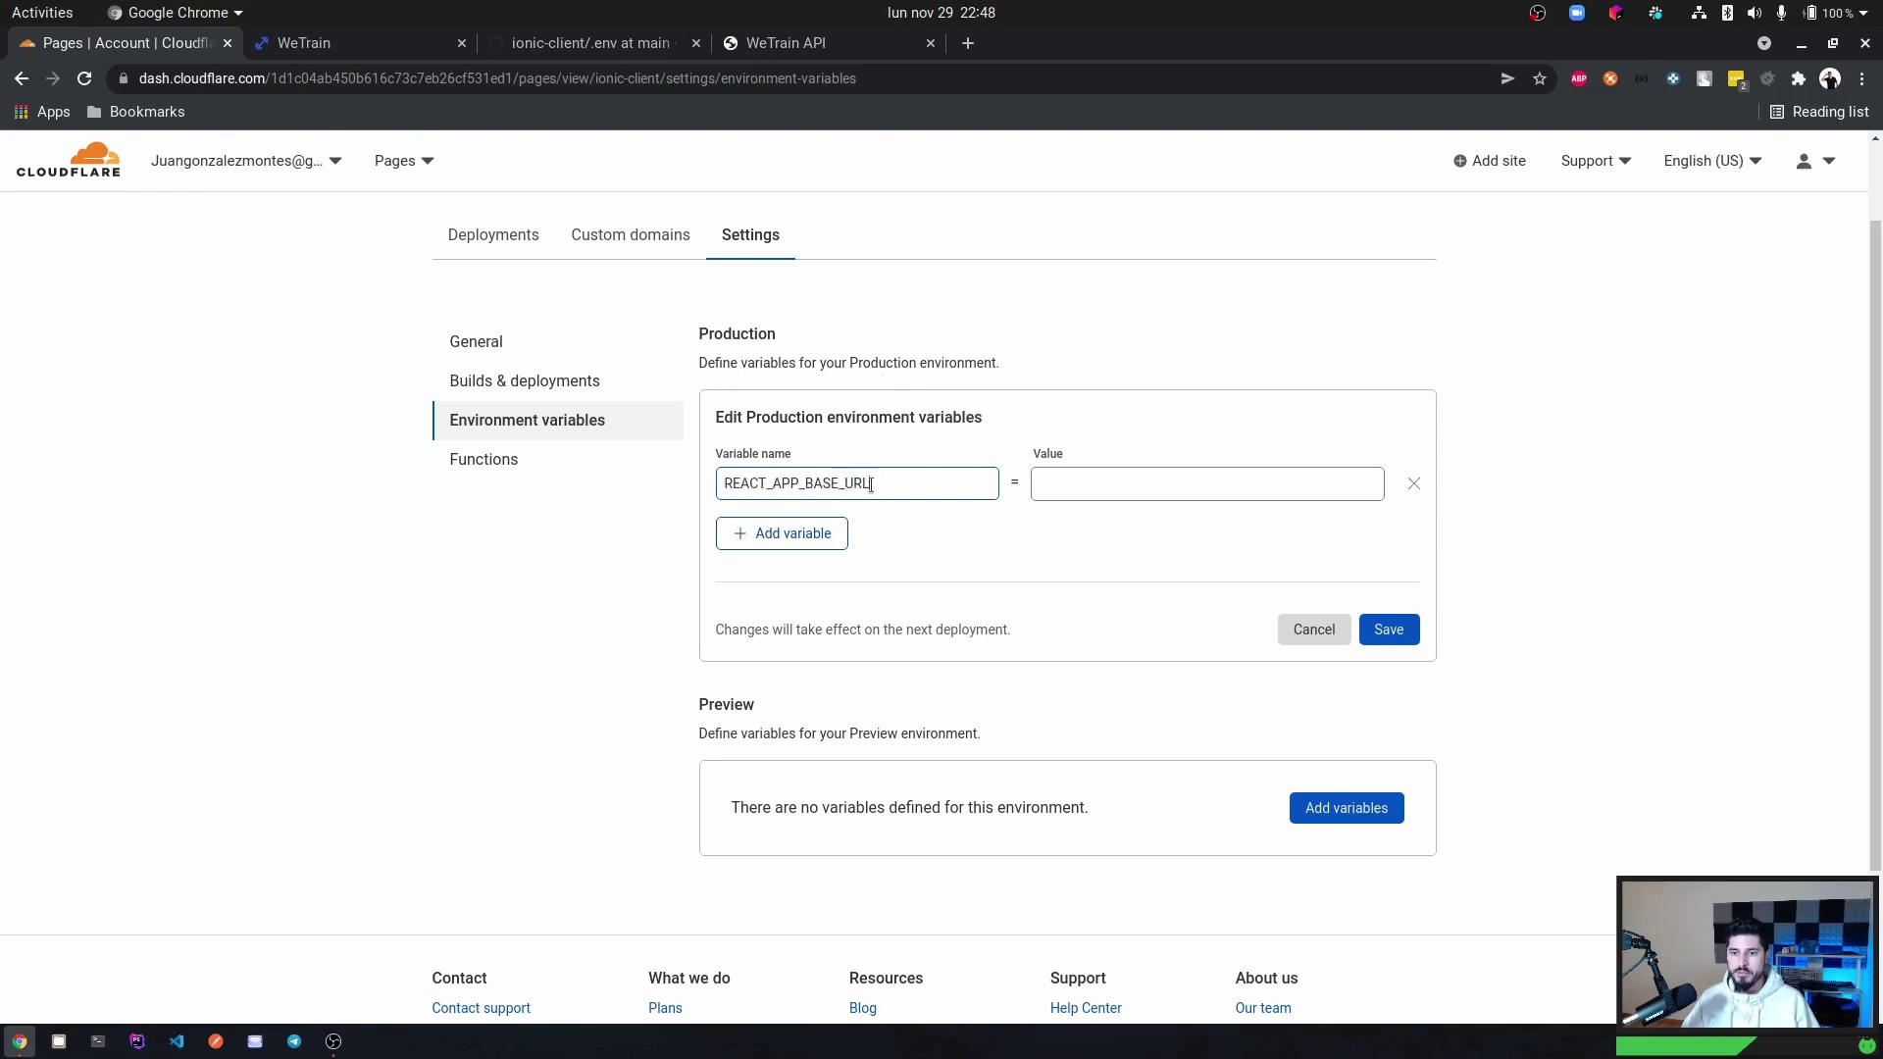
click(775, 43)
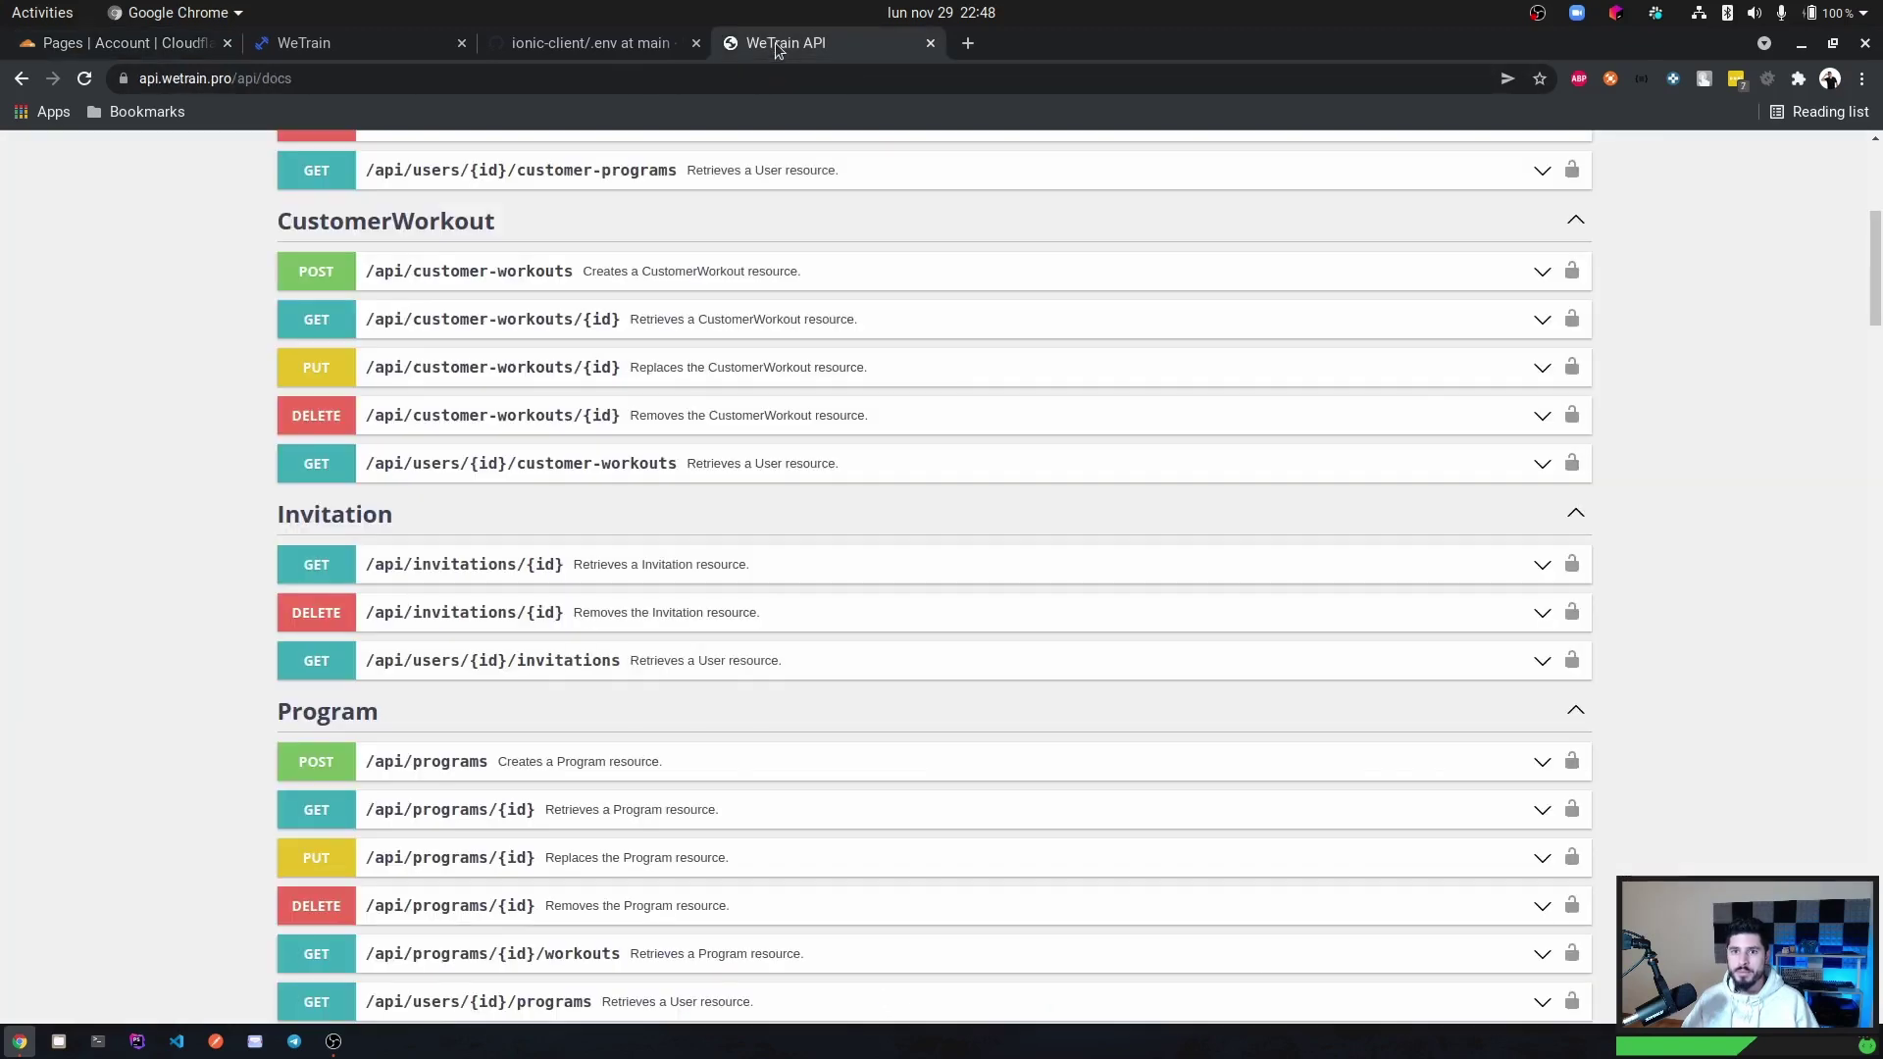
click(227, 78)
click(227, 78)
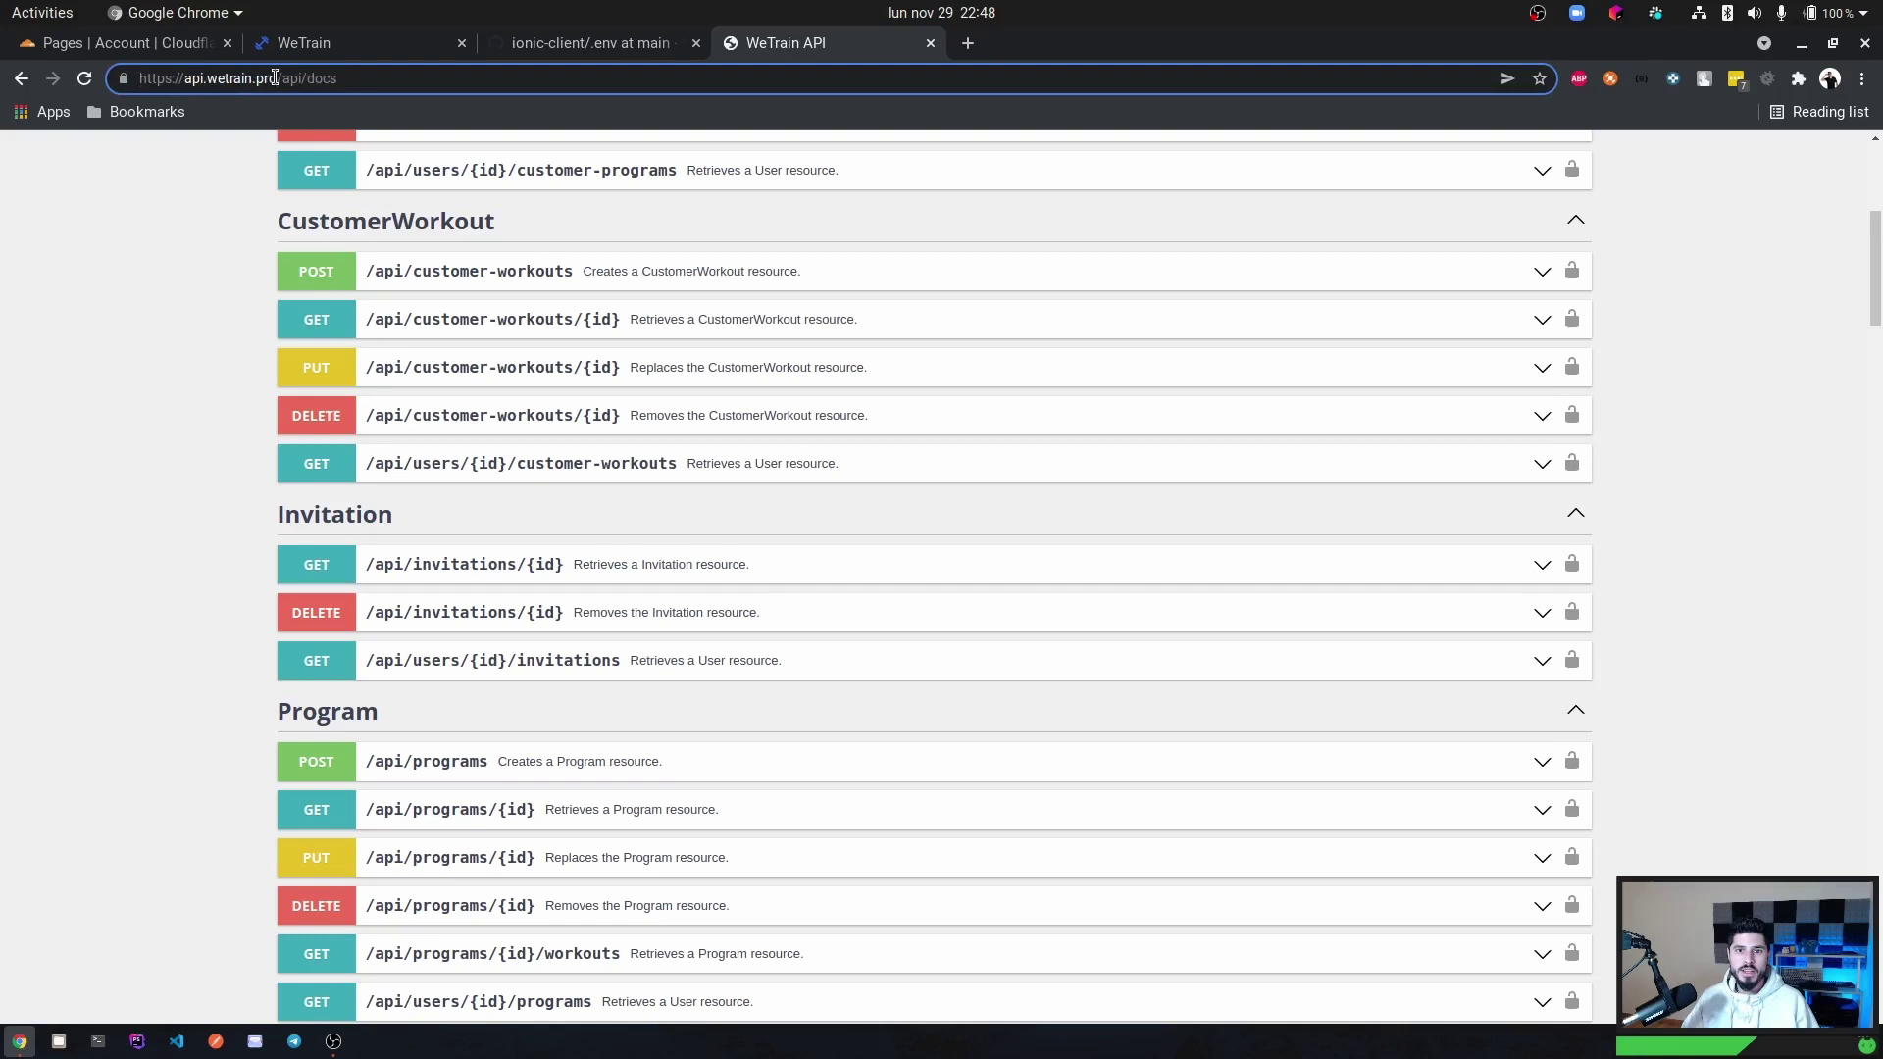
drag(277, 79, 85, 78)
key(ctrl+c)
click(147, 43)
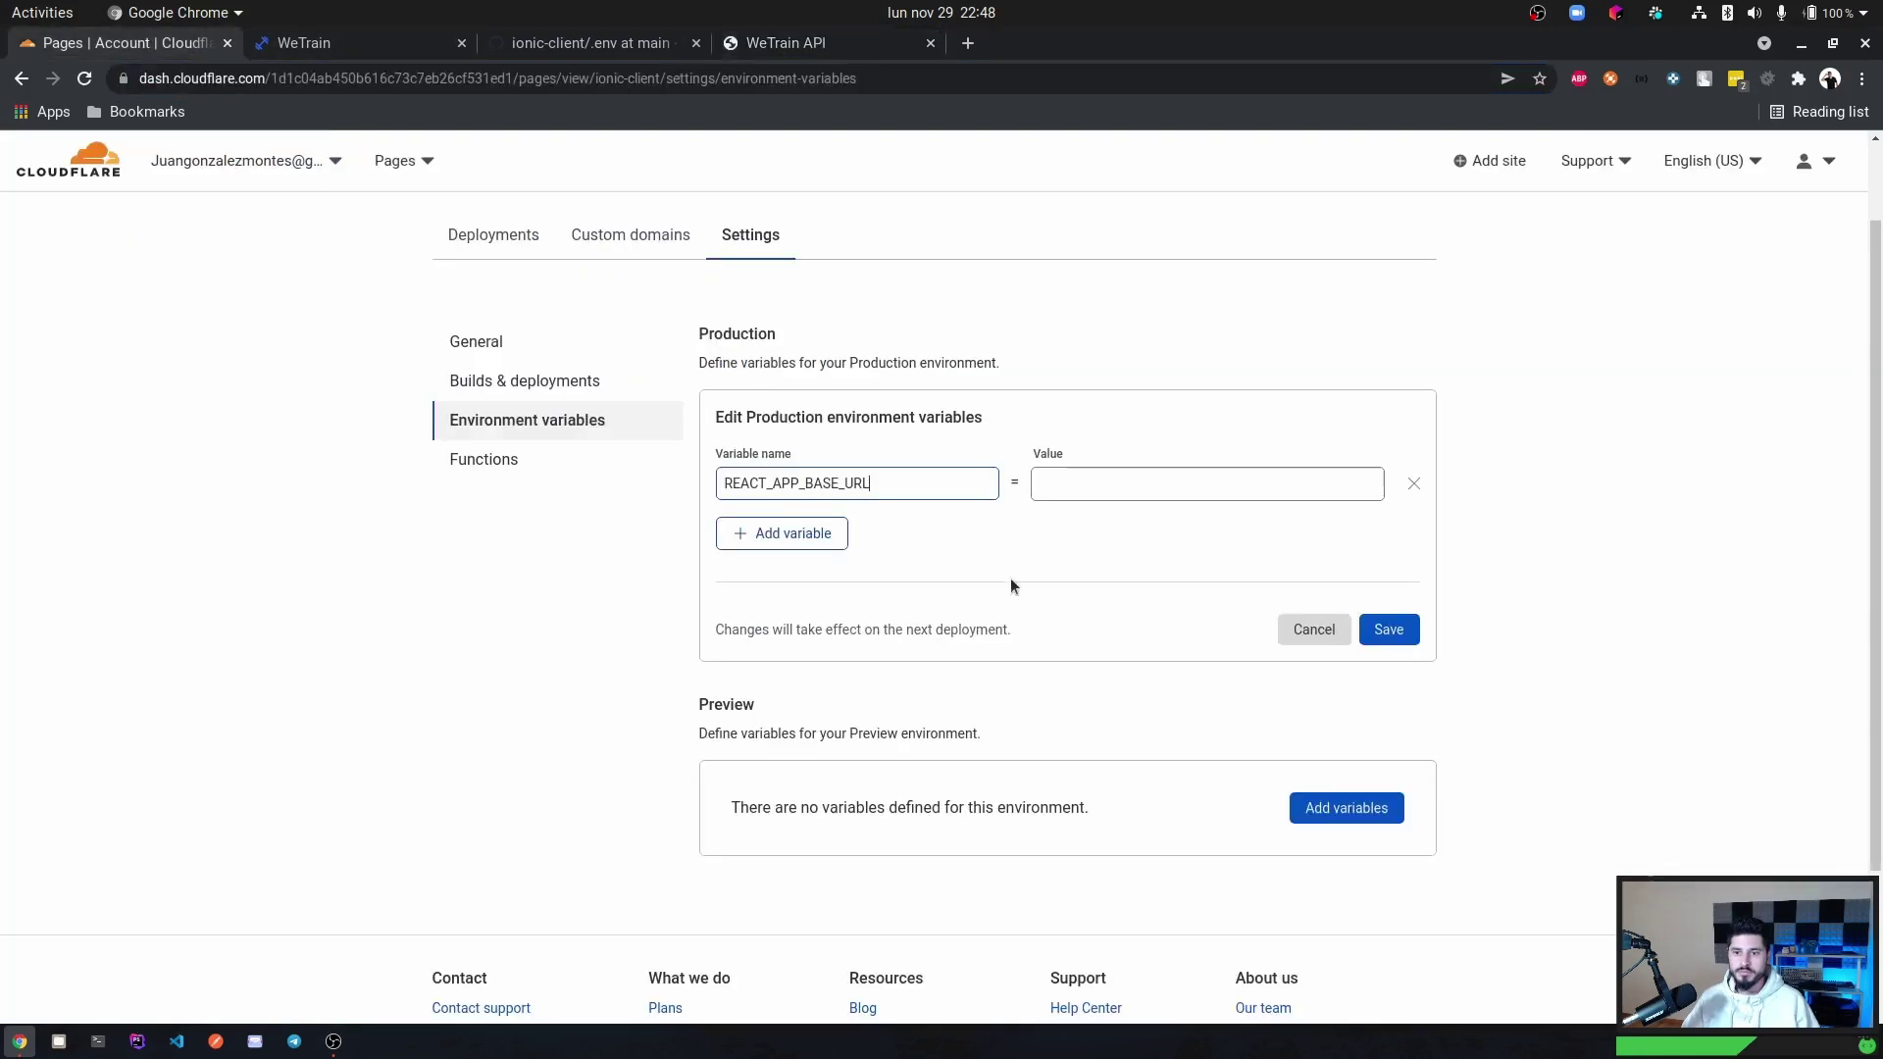
click(1121, 483)
key(ctrl+v)
key(BackSpace)
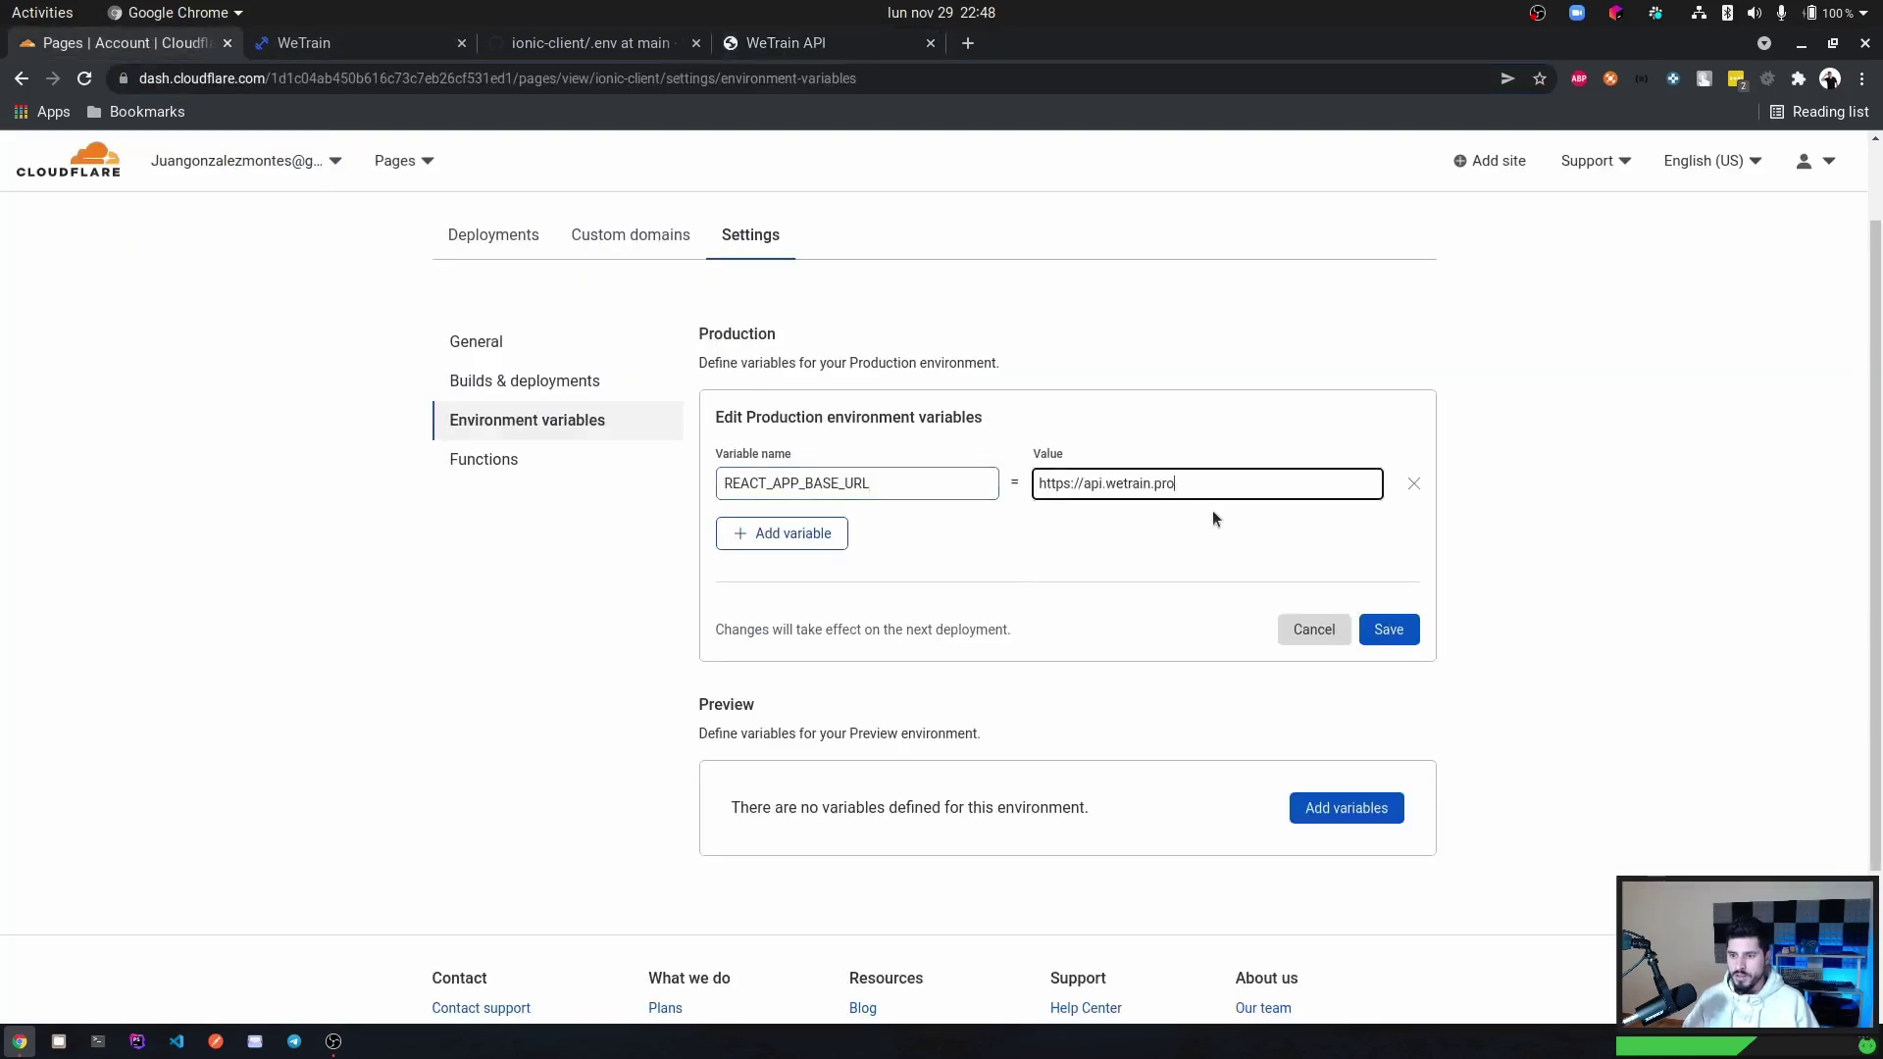
click(1412, 631)
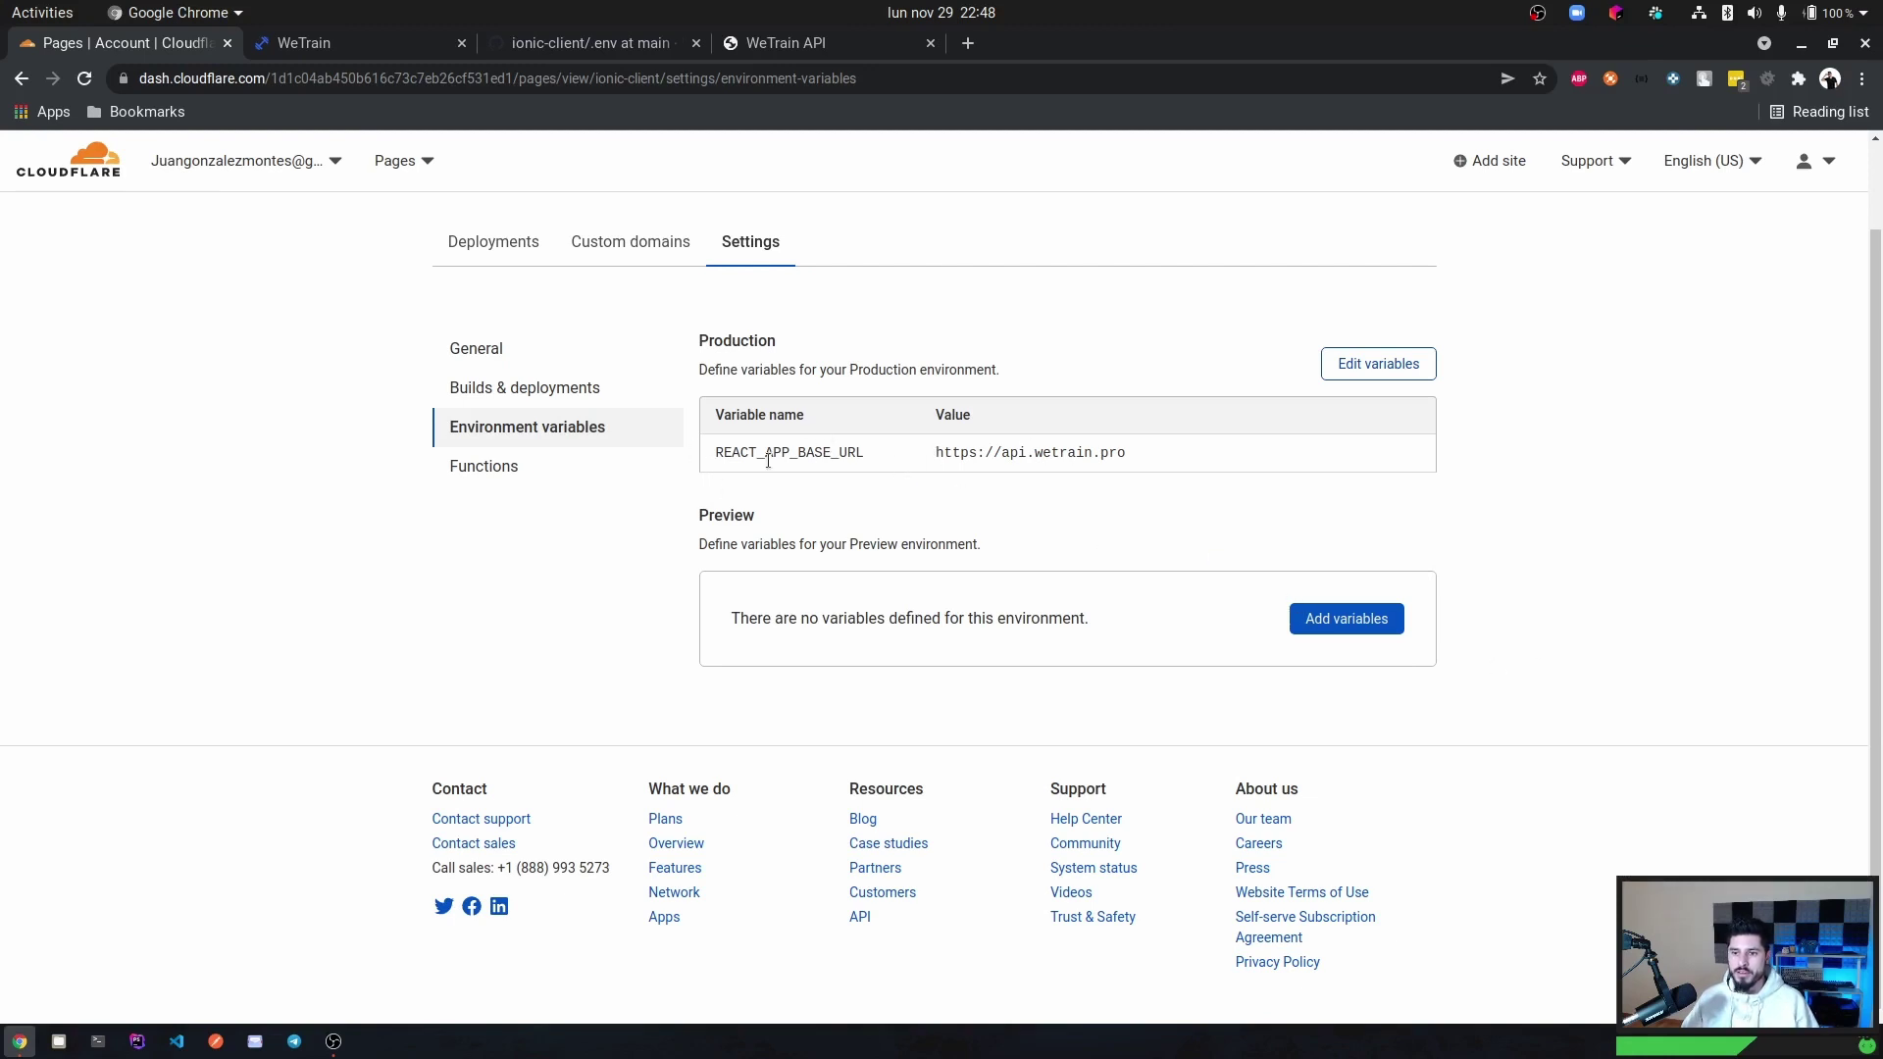
Check the saved variable and open the current production deployment's build details.
drag(715, 453, 1157, 451)
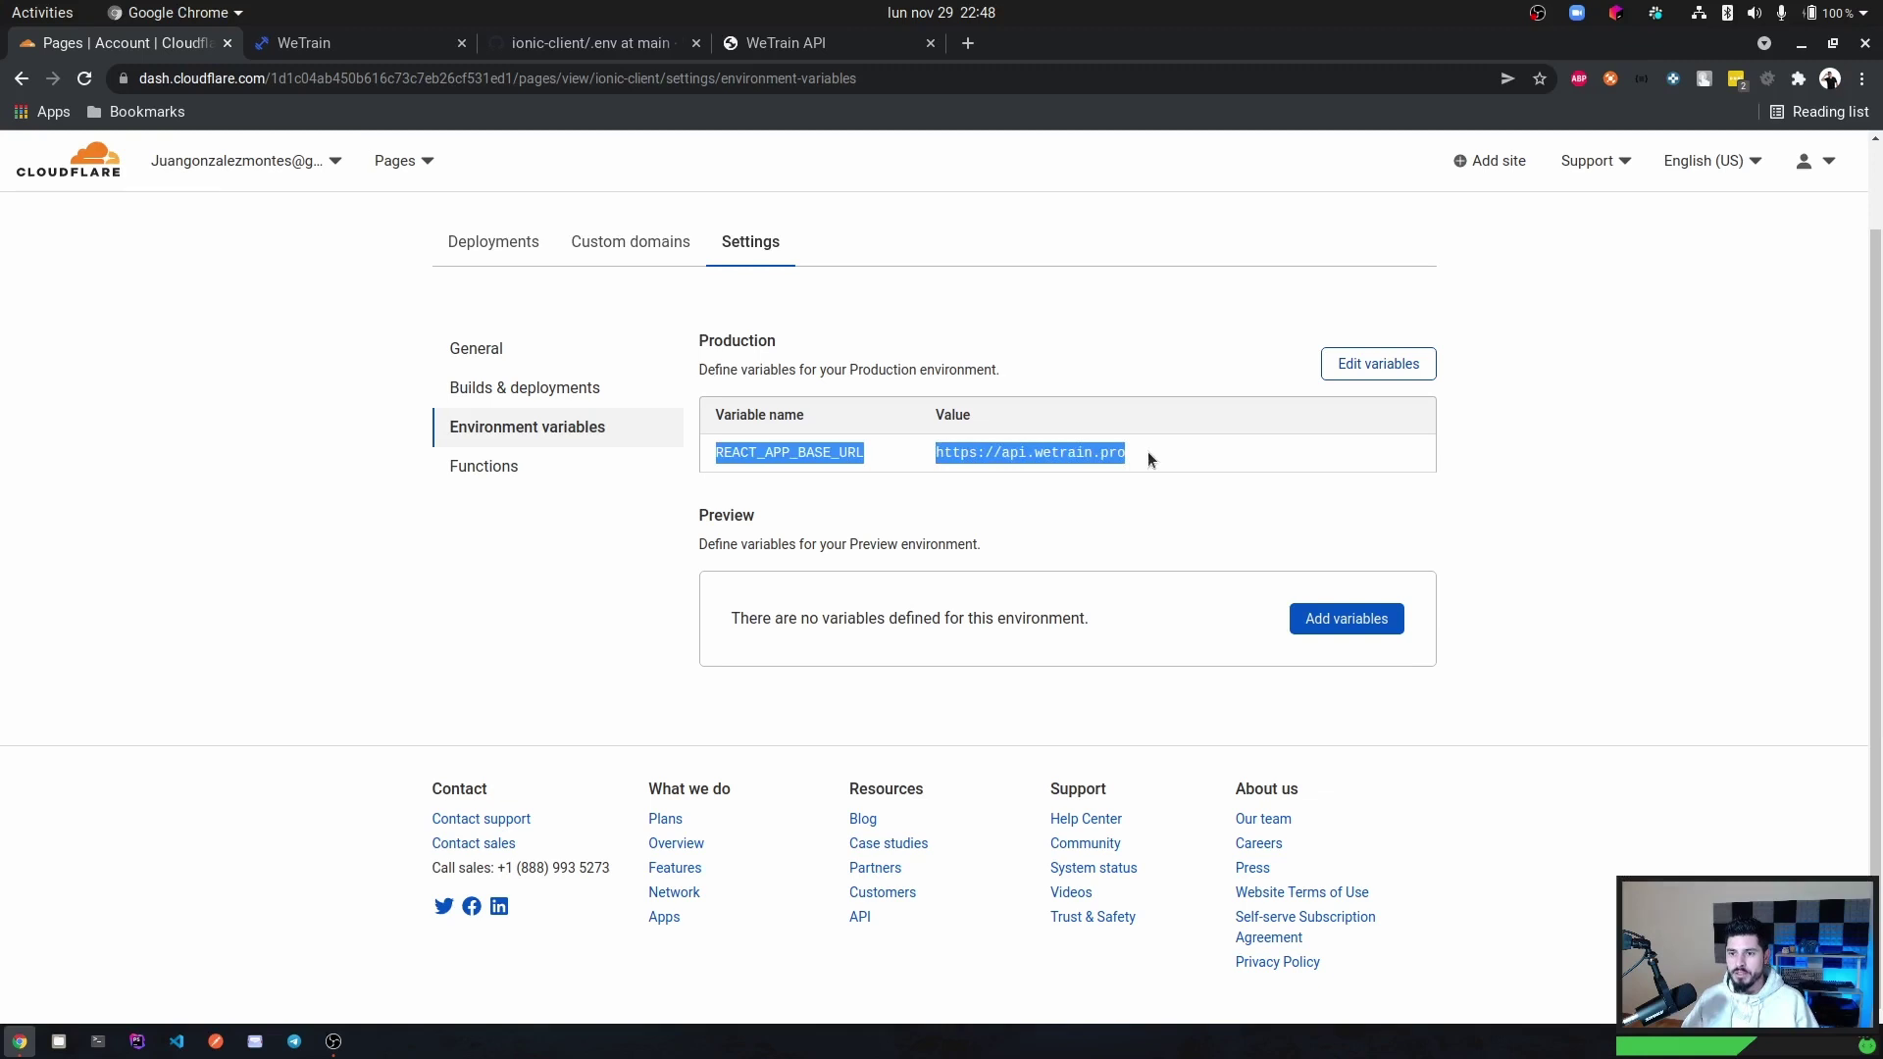
click(1147, 451)
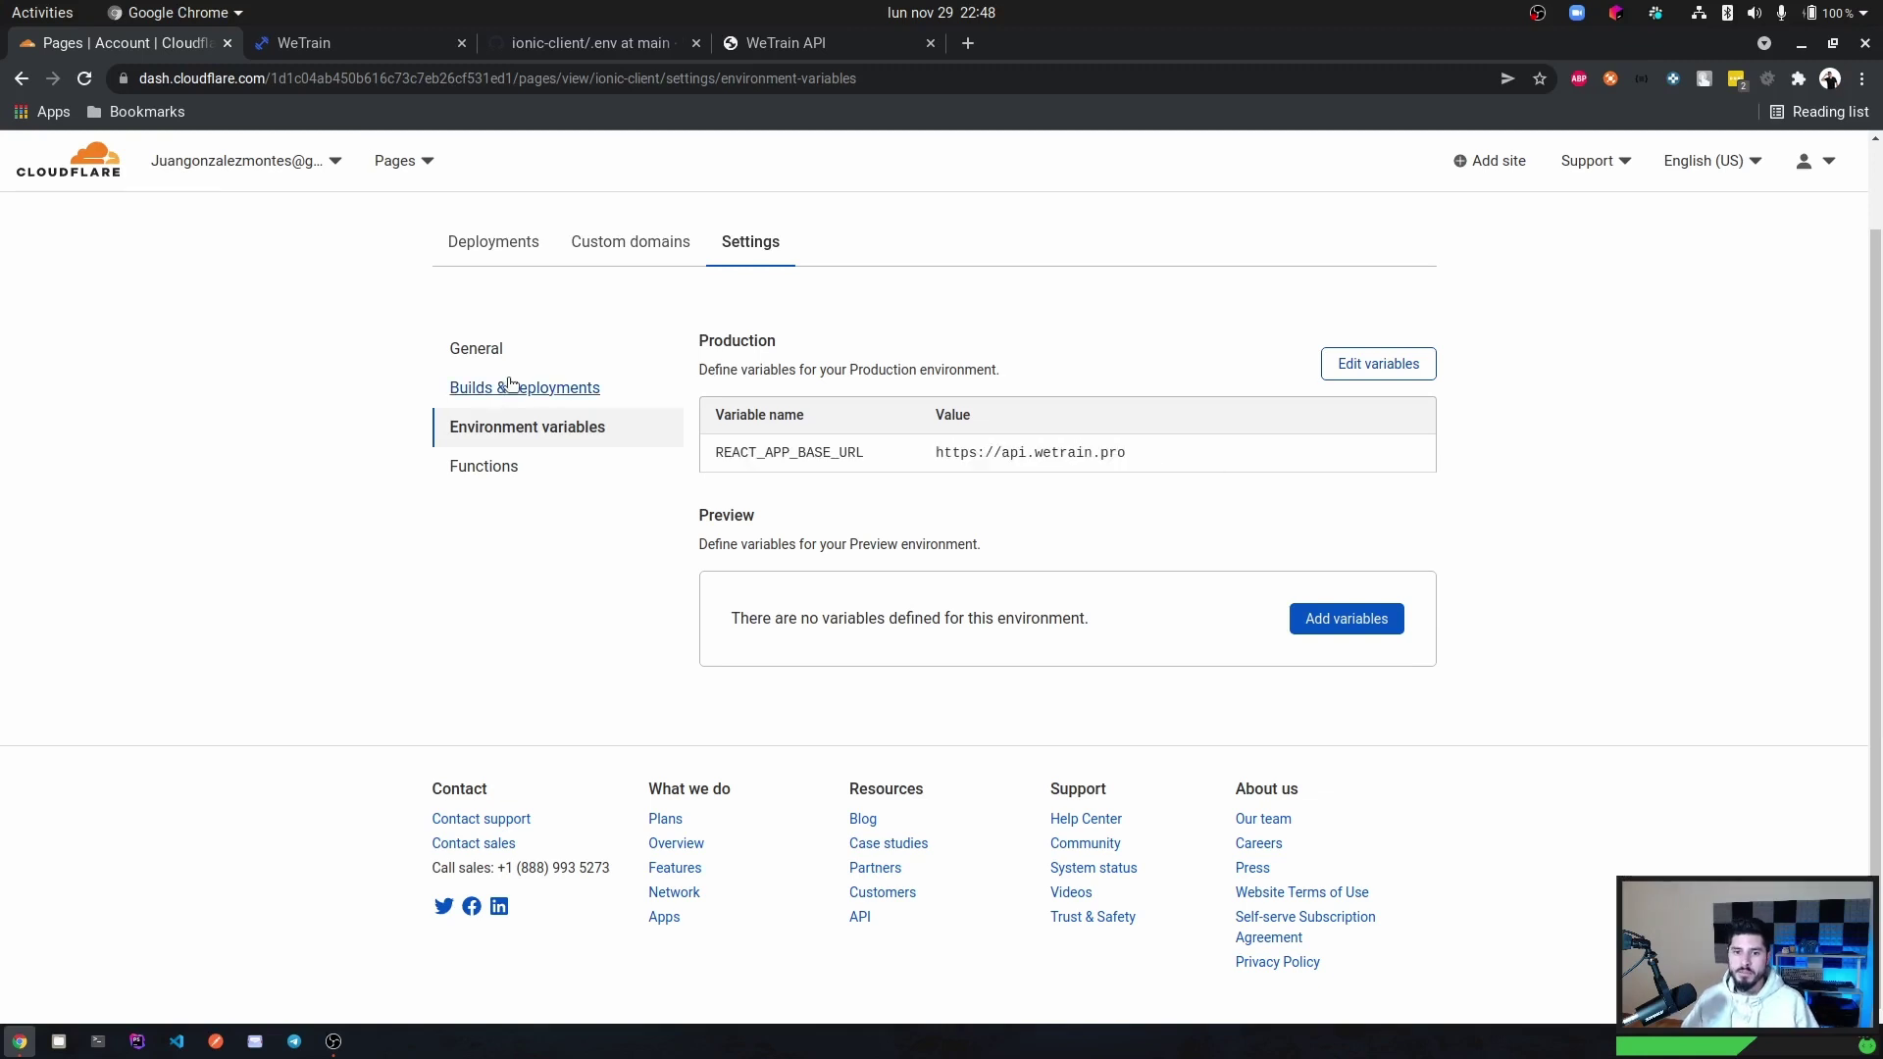
scroll(505, 378, up, 2)
click(479, 344)
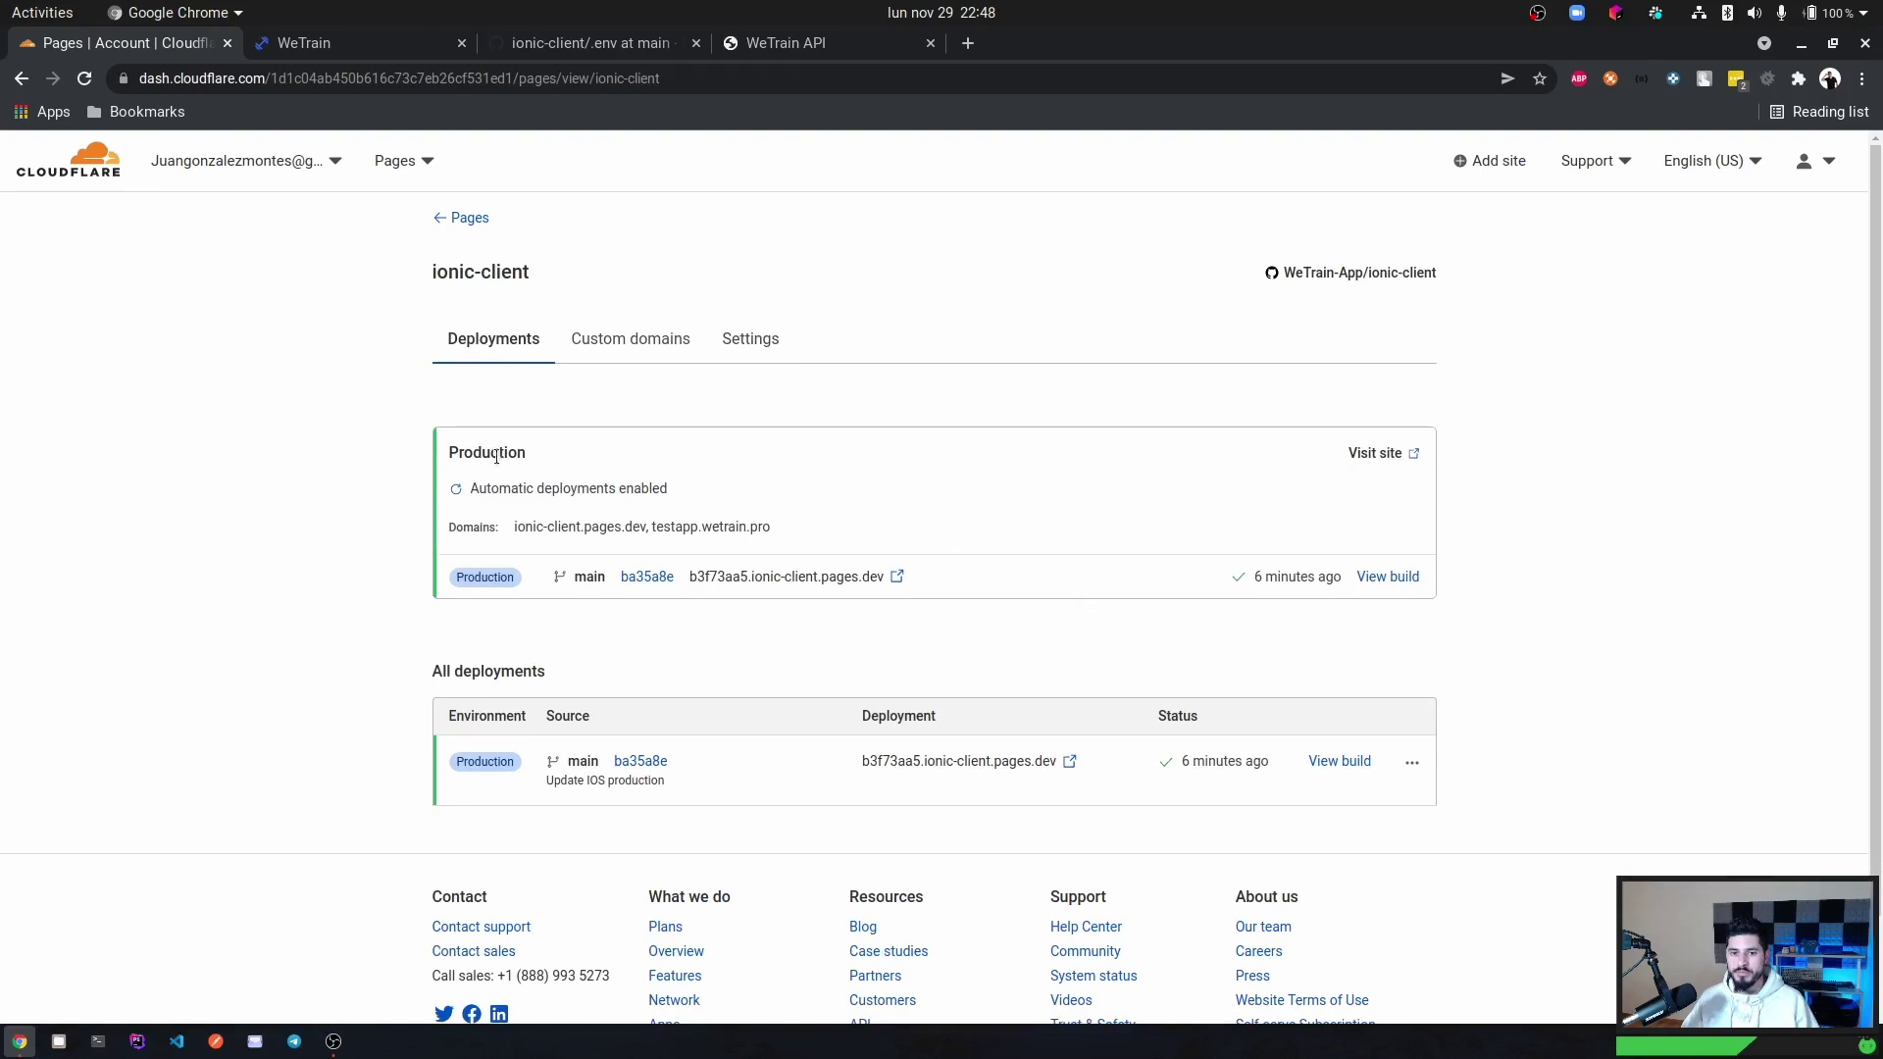
click(1381, 577)
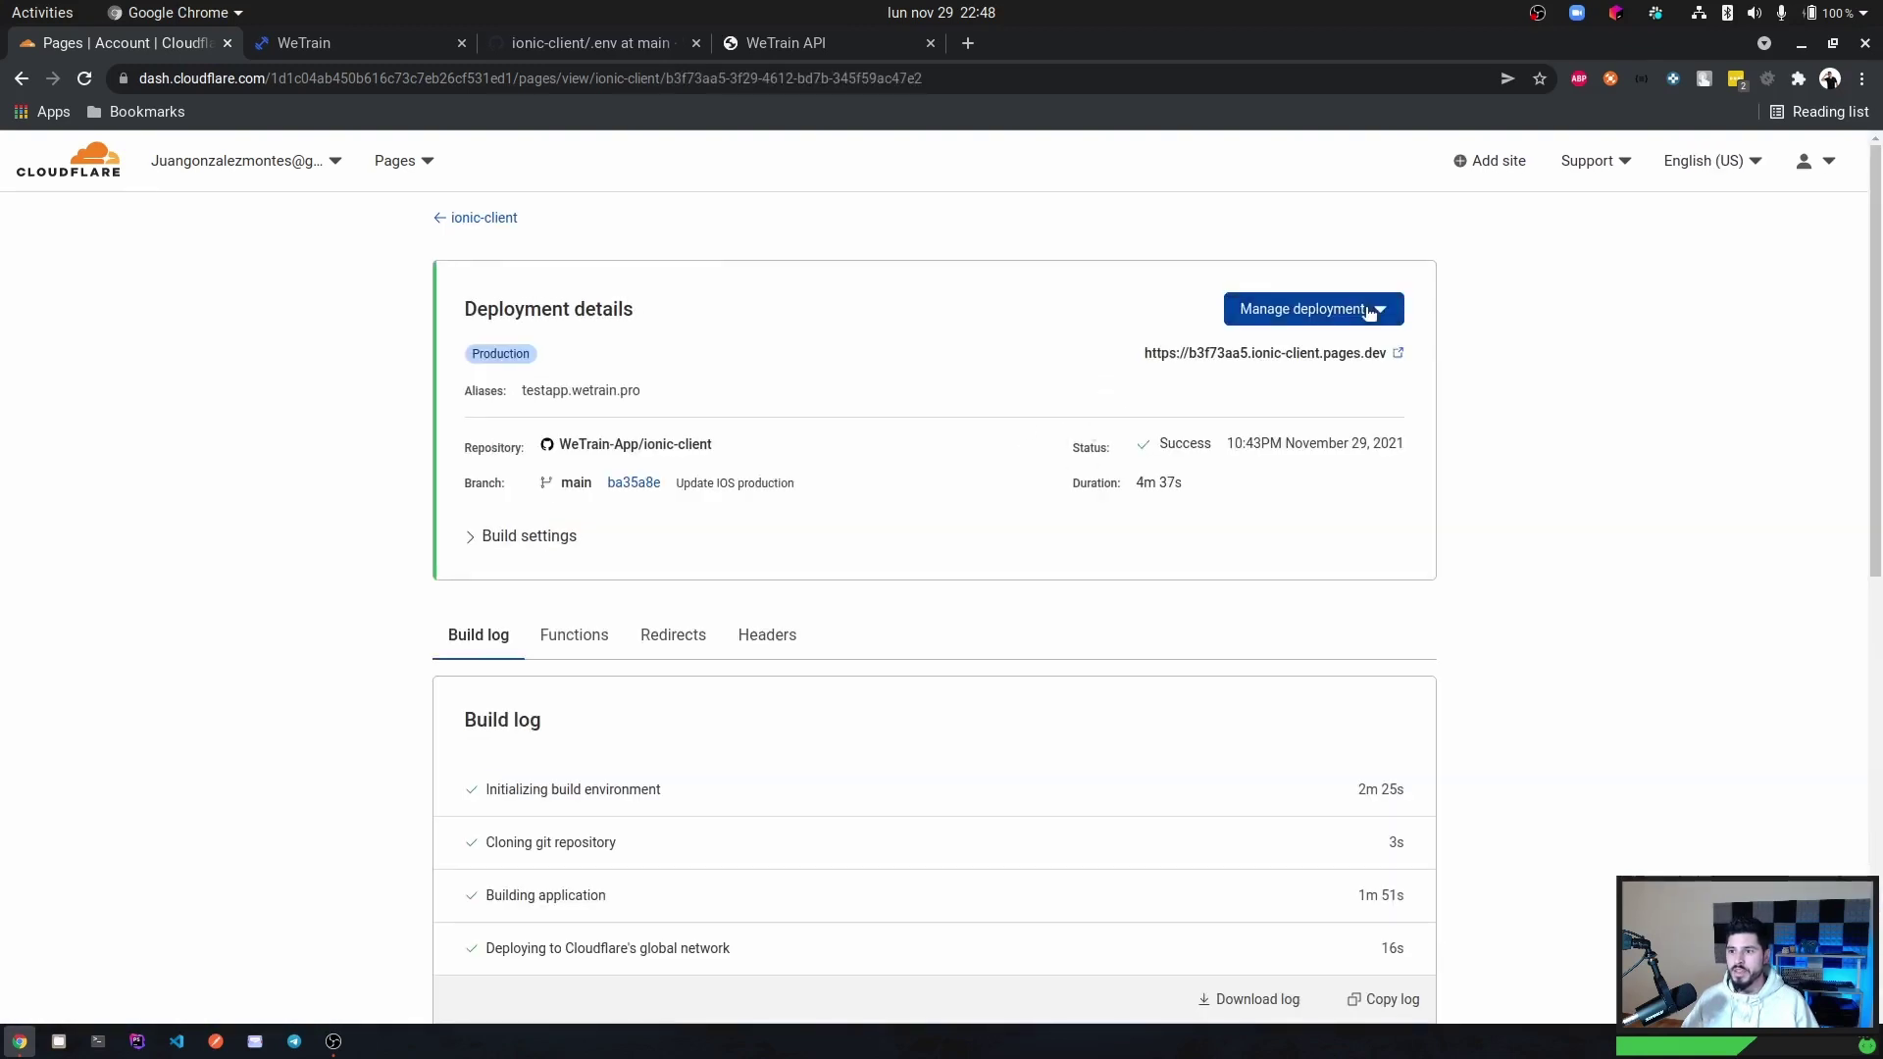
Retry the ionic-client production deployment and expand the new deployment's build settings.
click(1368, 312)
click(1312, 357)
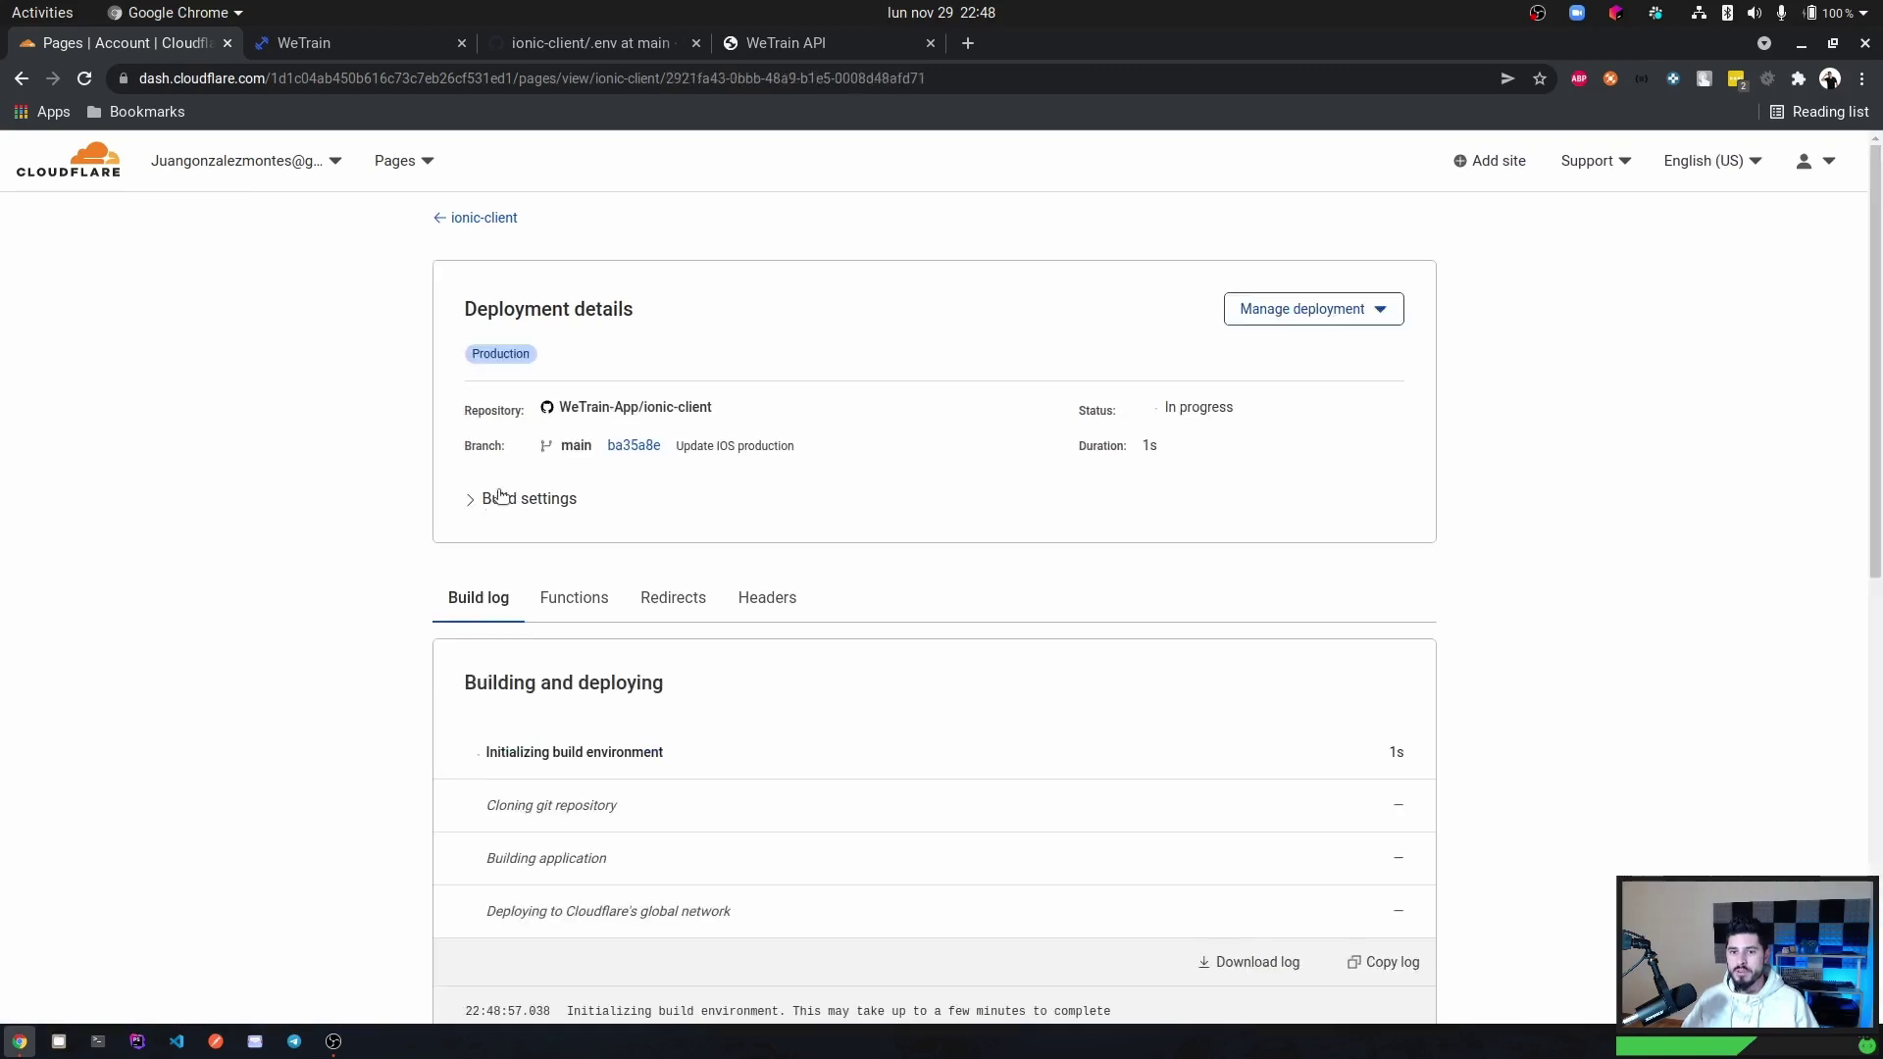
click(488, 495)
scroll(496, 663, down, 2)
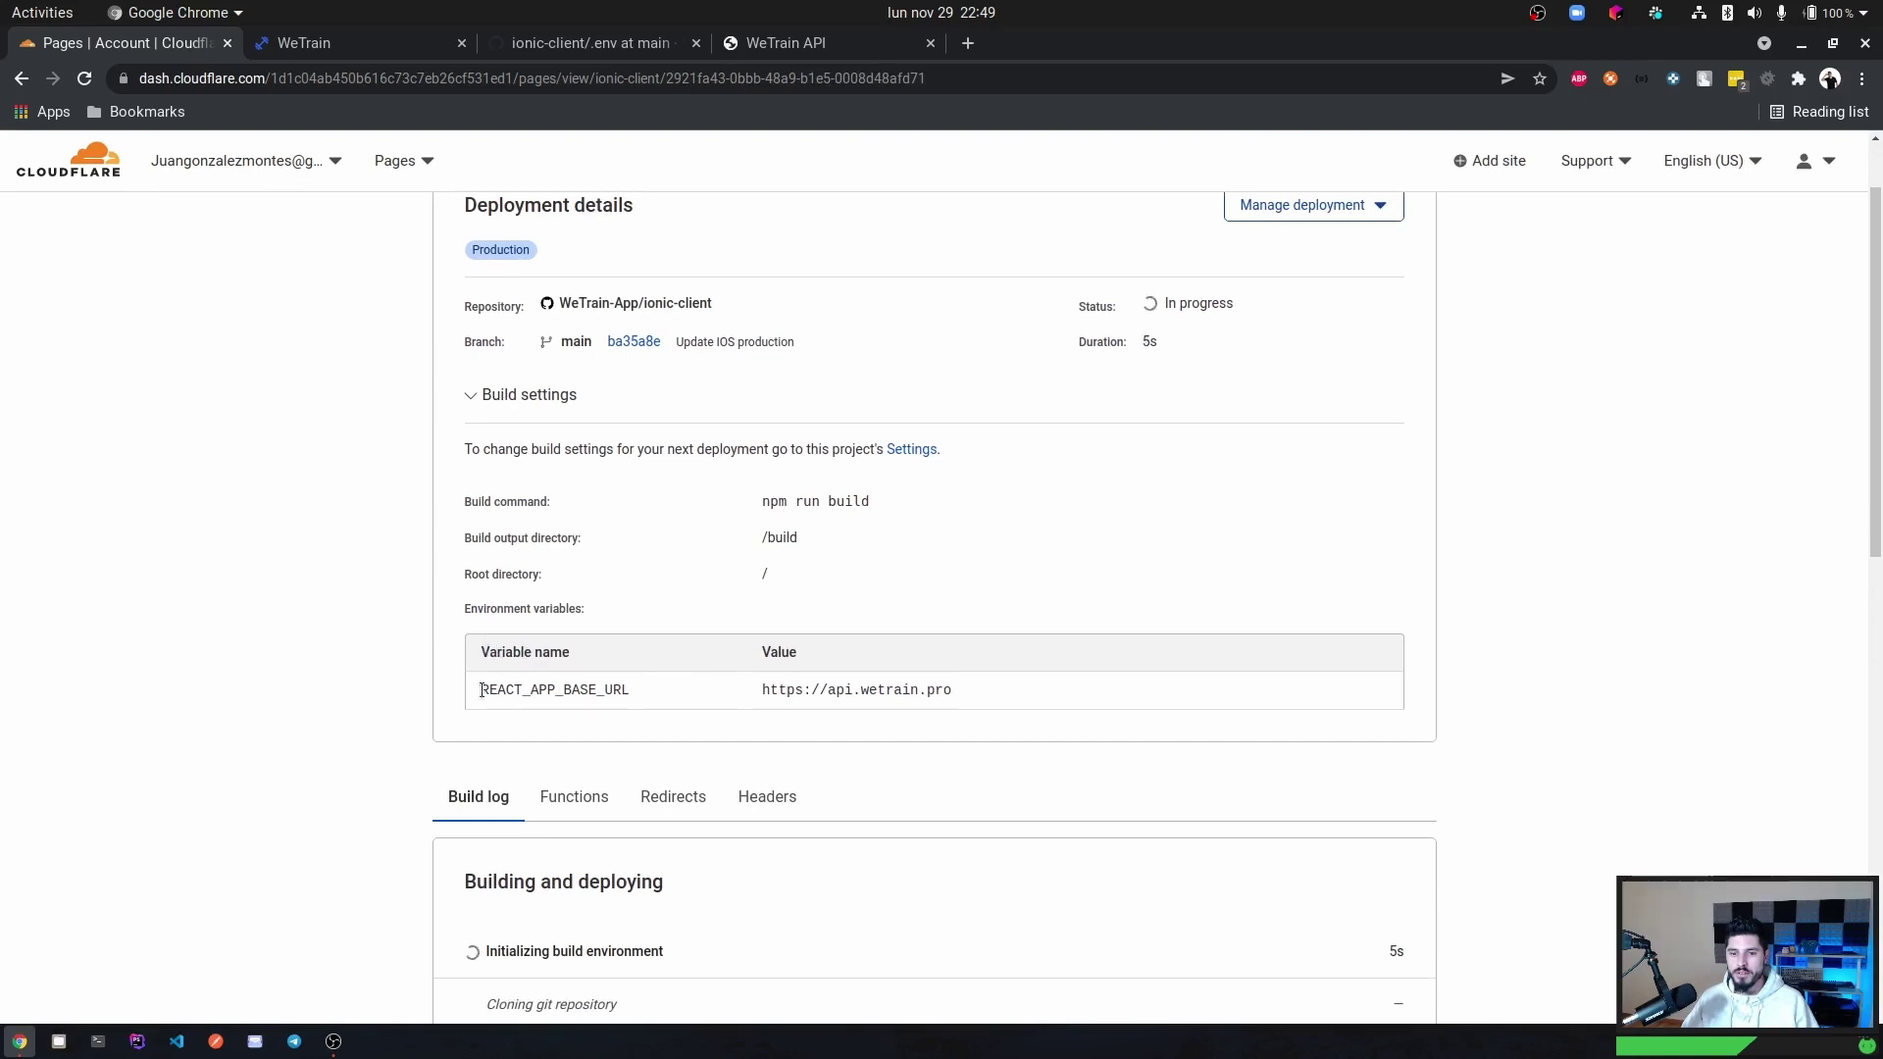
drag(481, 690, 643, 694)
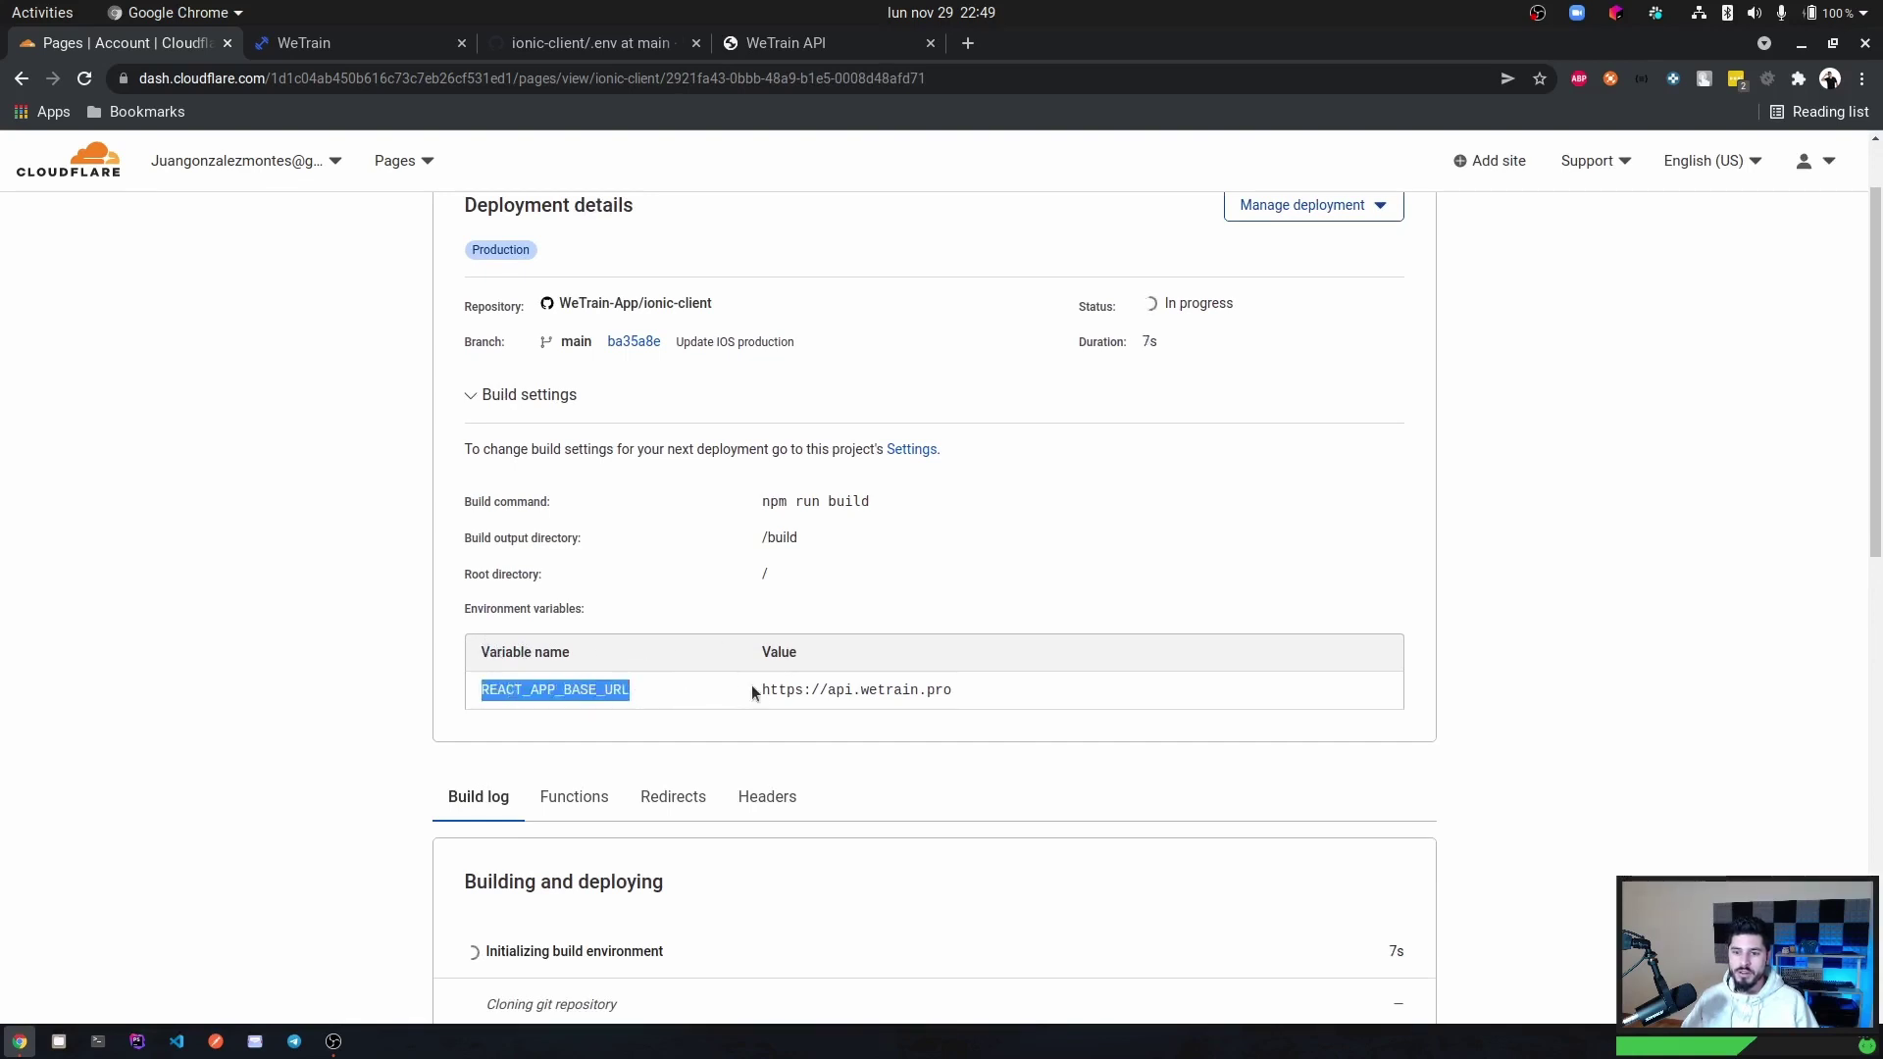
drag(762, 693, 967, 693)
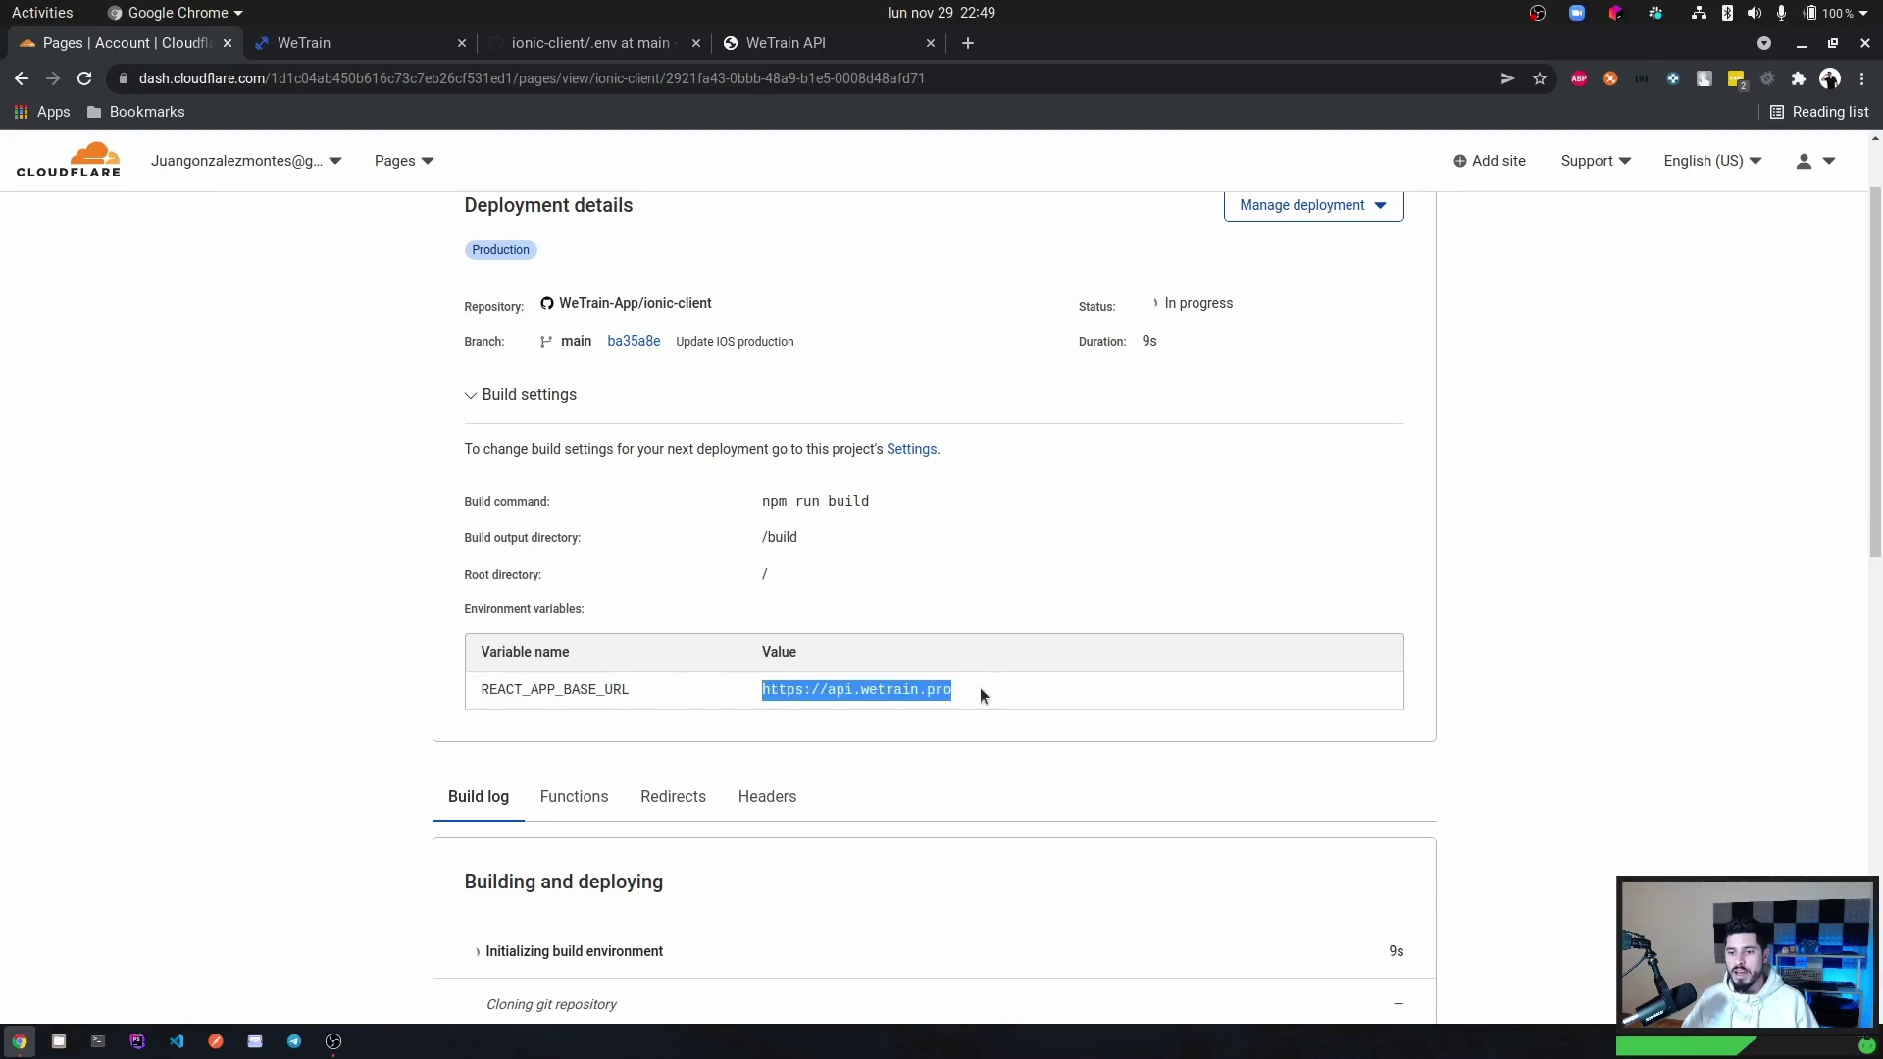
click(916, 684)
scroll(989, 691, down, 10)
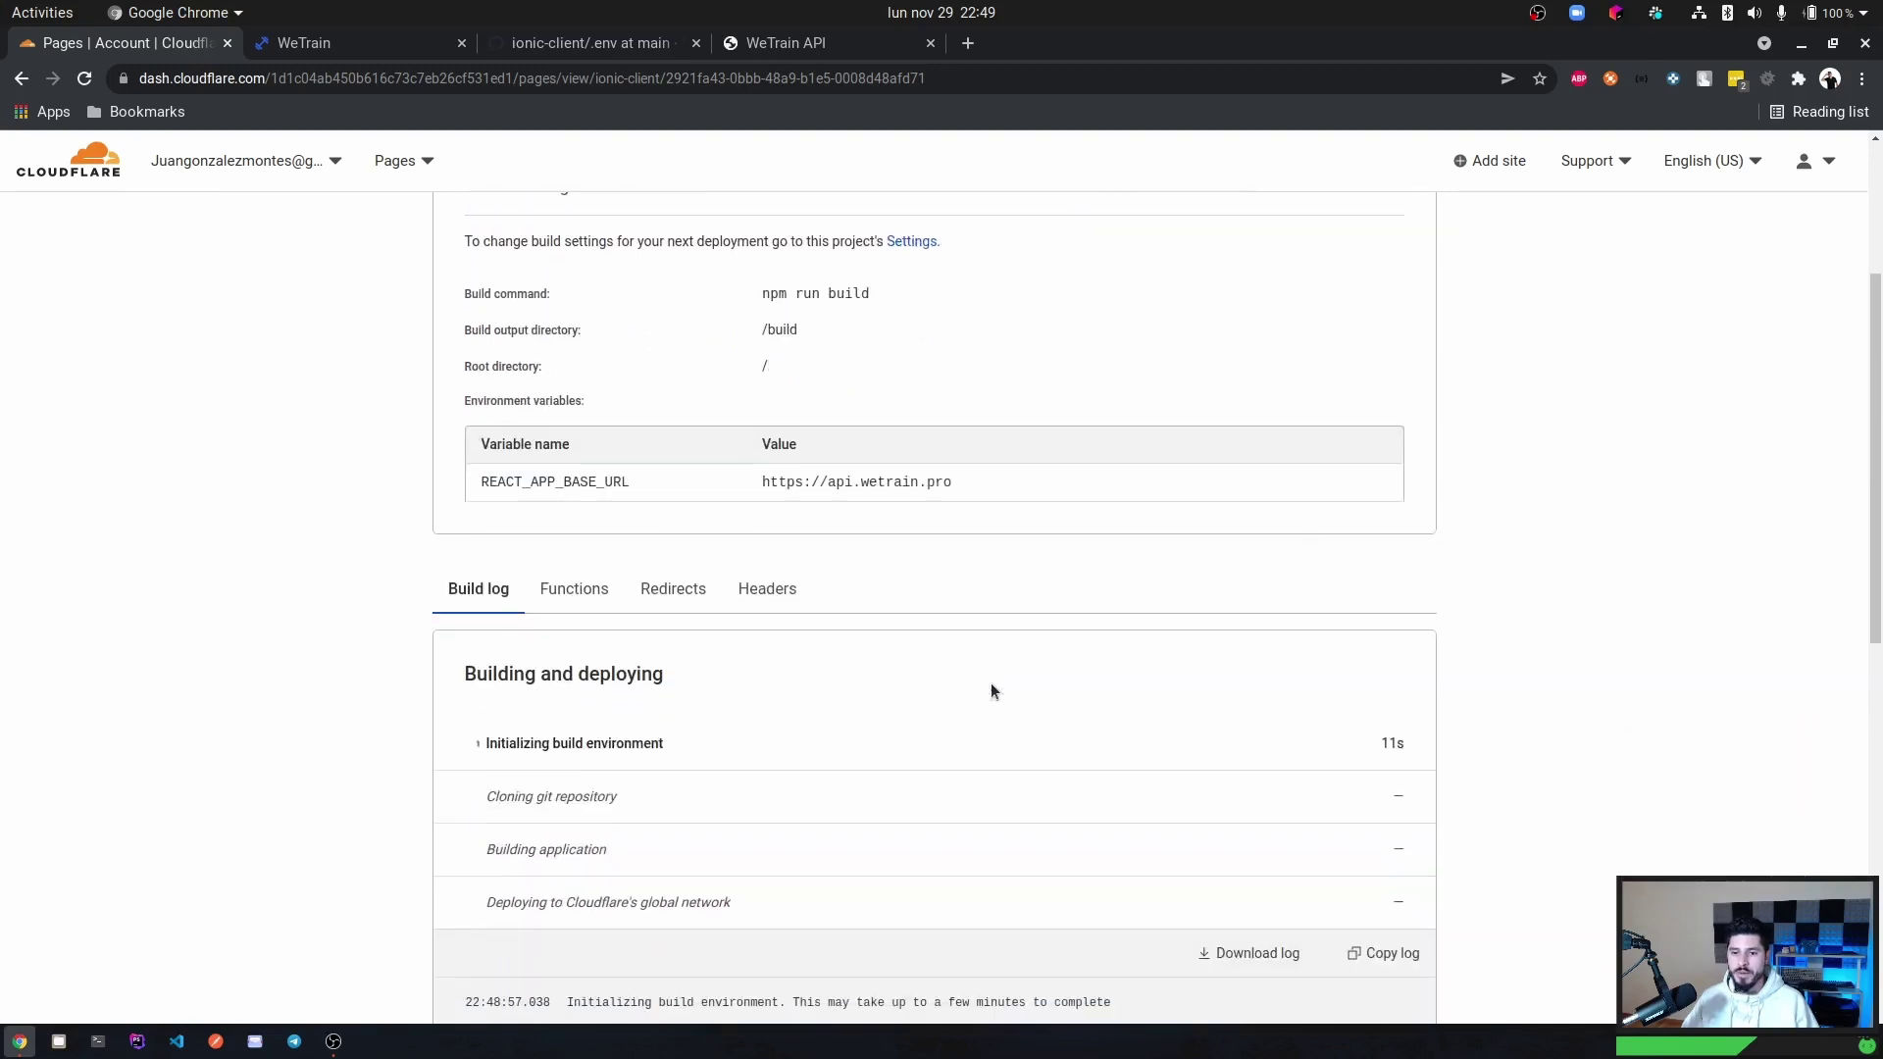
scroll(990, 685, down, 1)
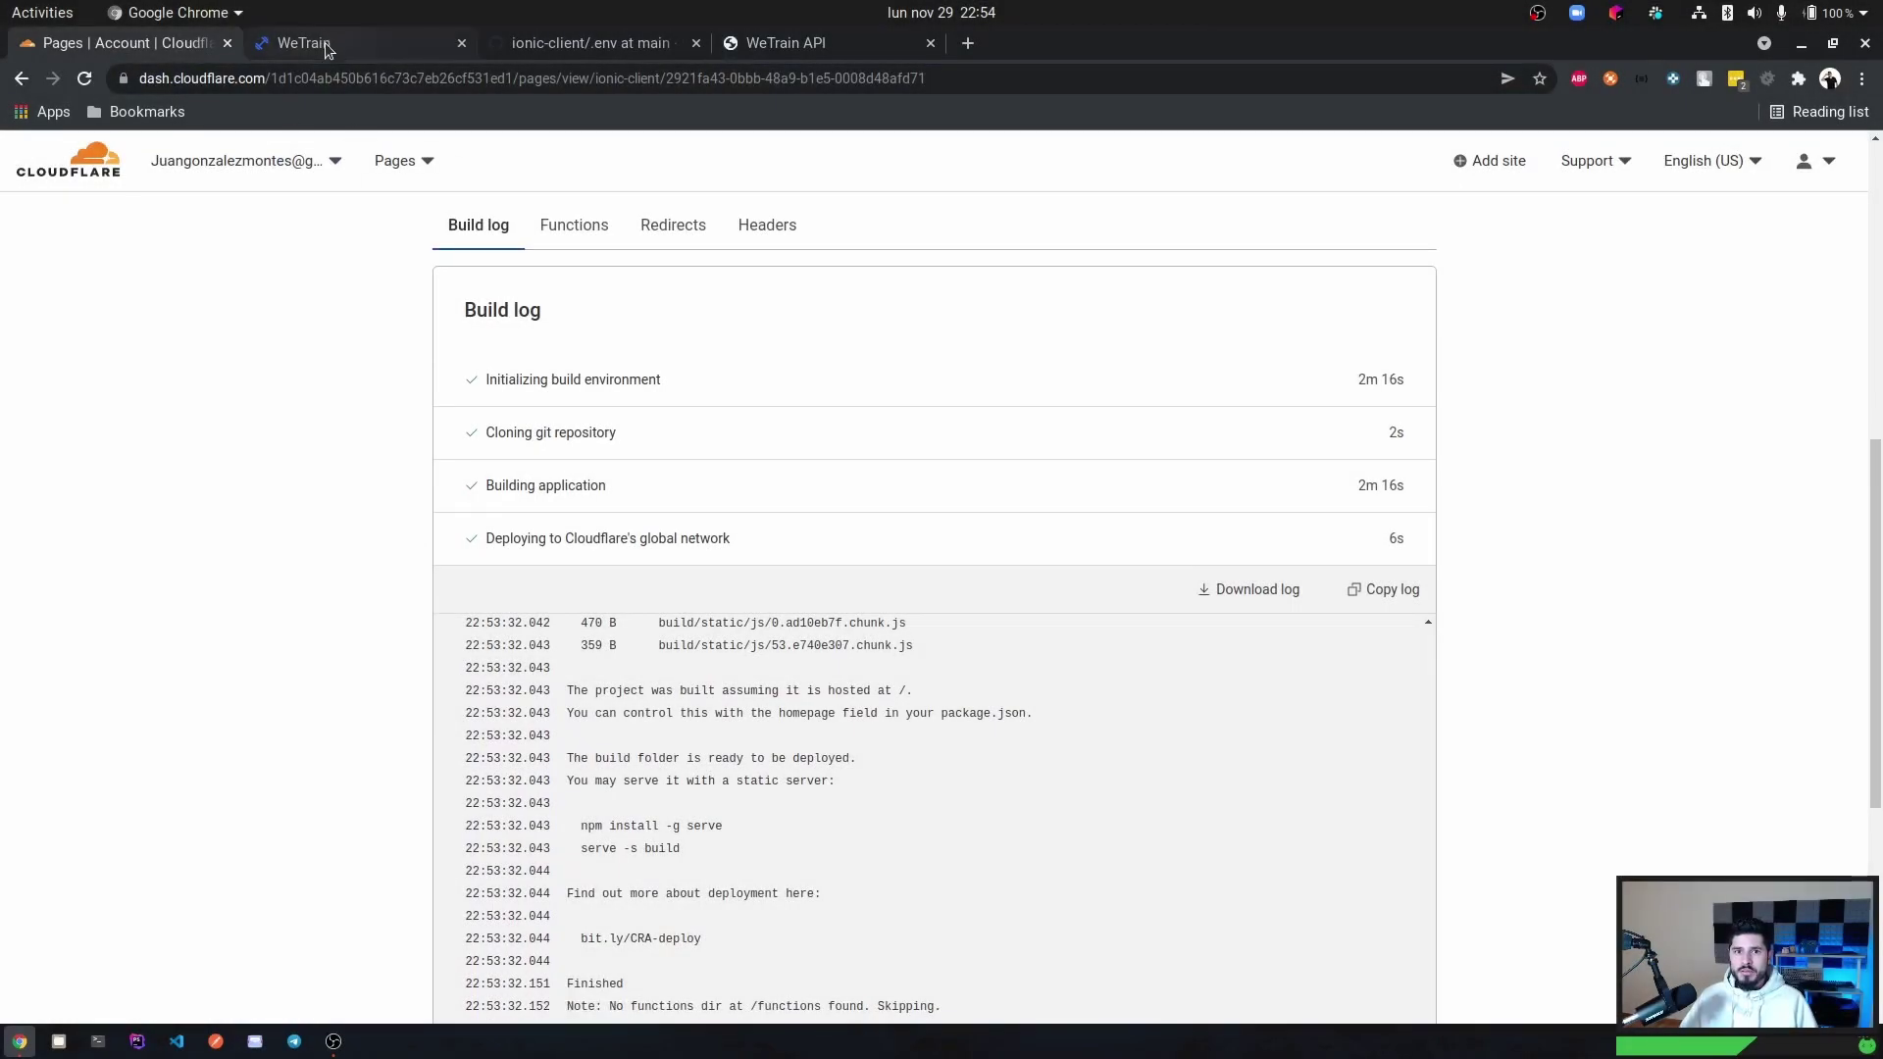
Reload the WeTrain login page and log in with the saved trainer credentials from LastPass.
click(326, 43)
click(245, 79)
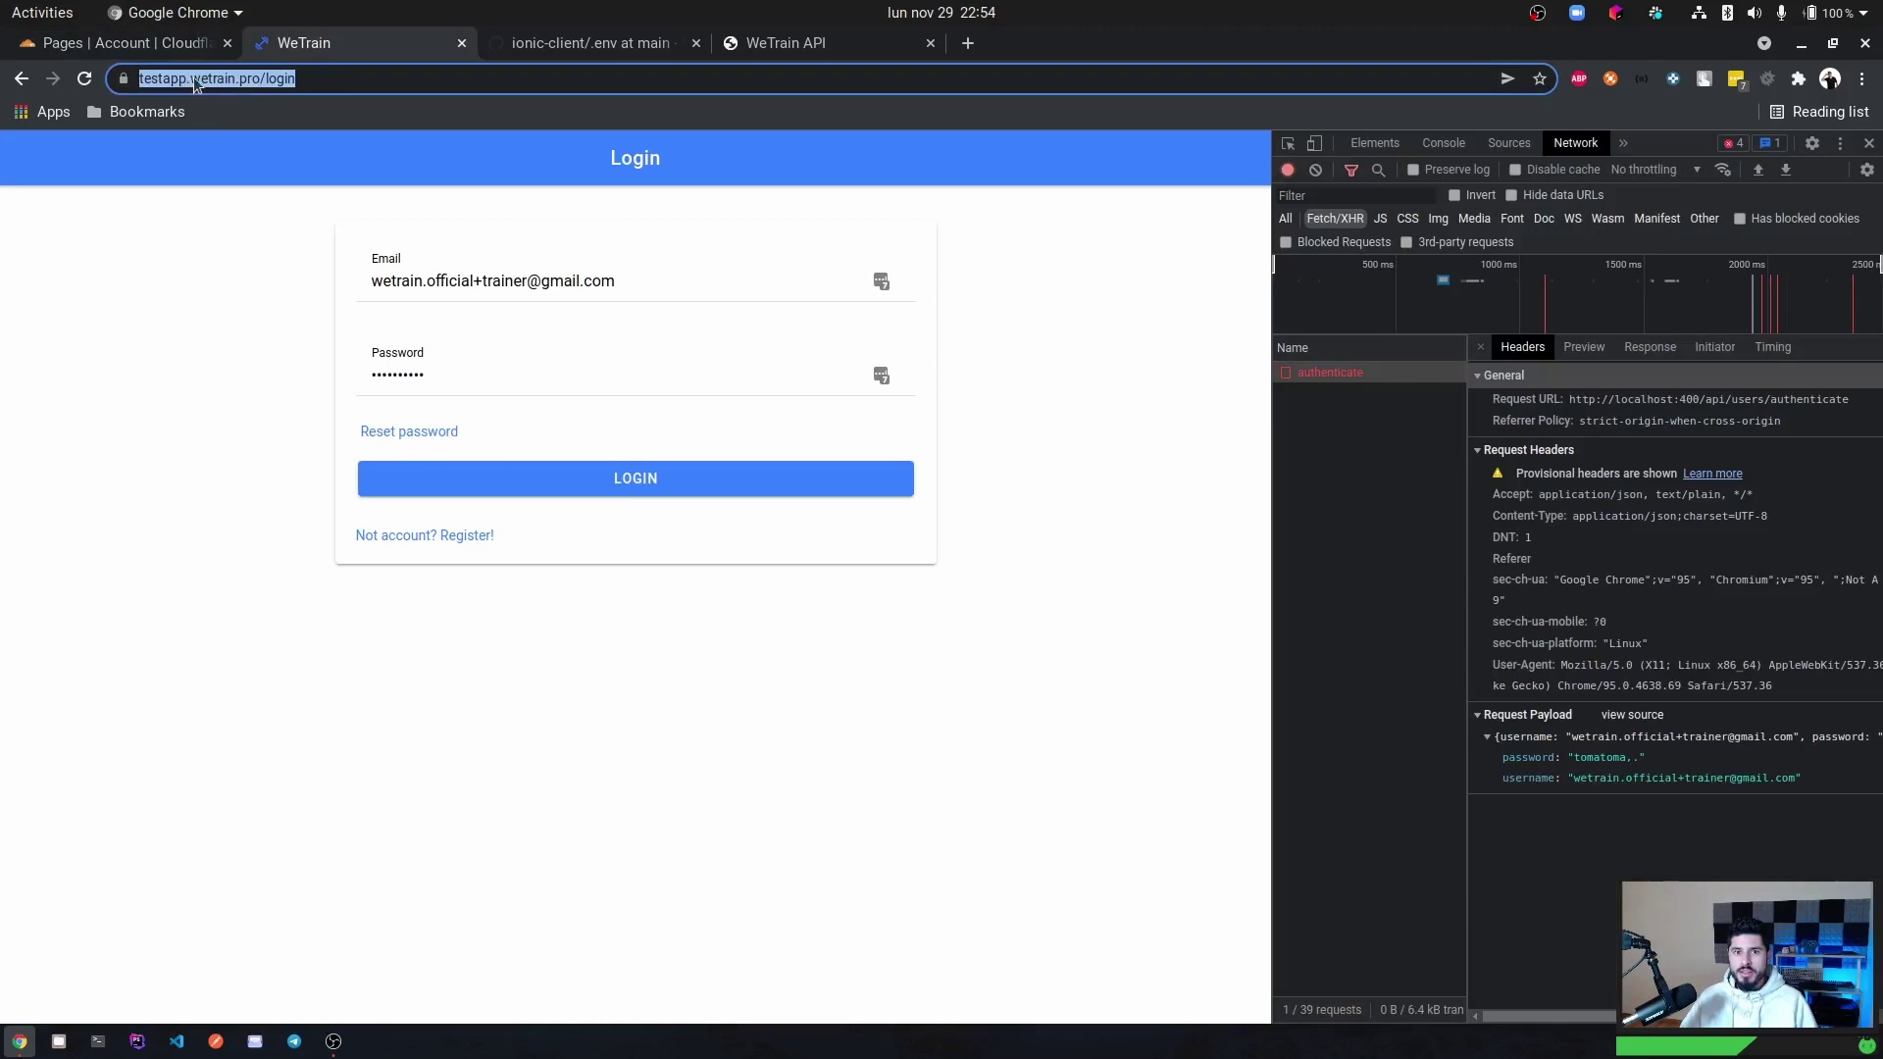
key(Return)
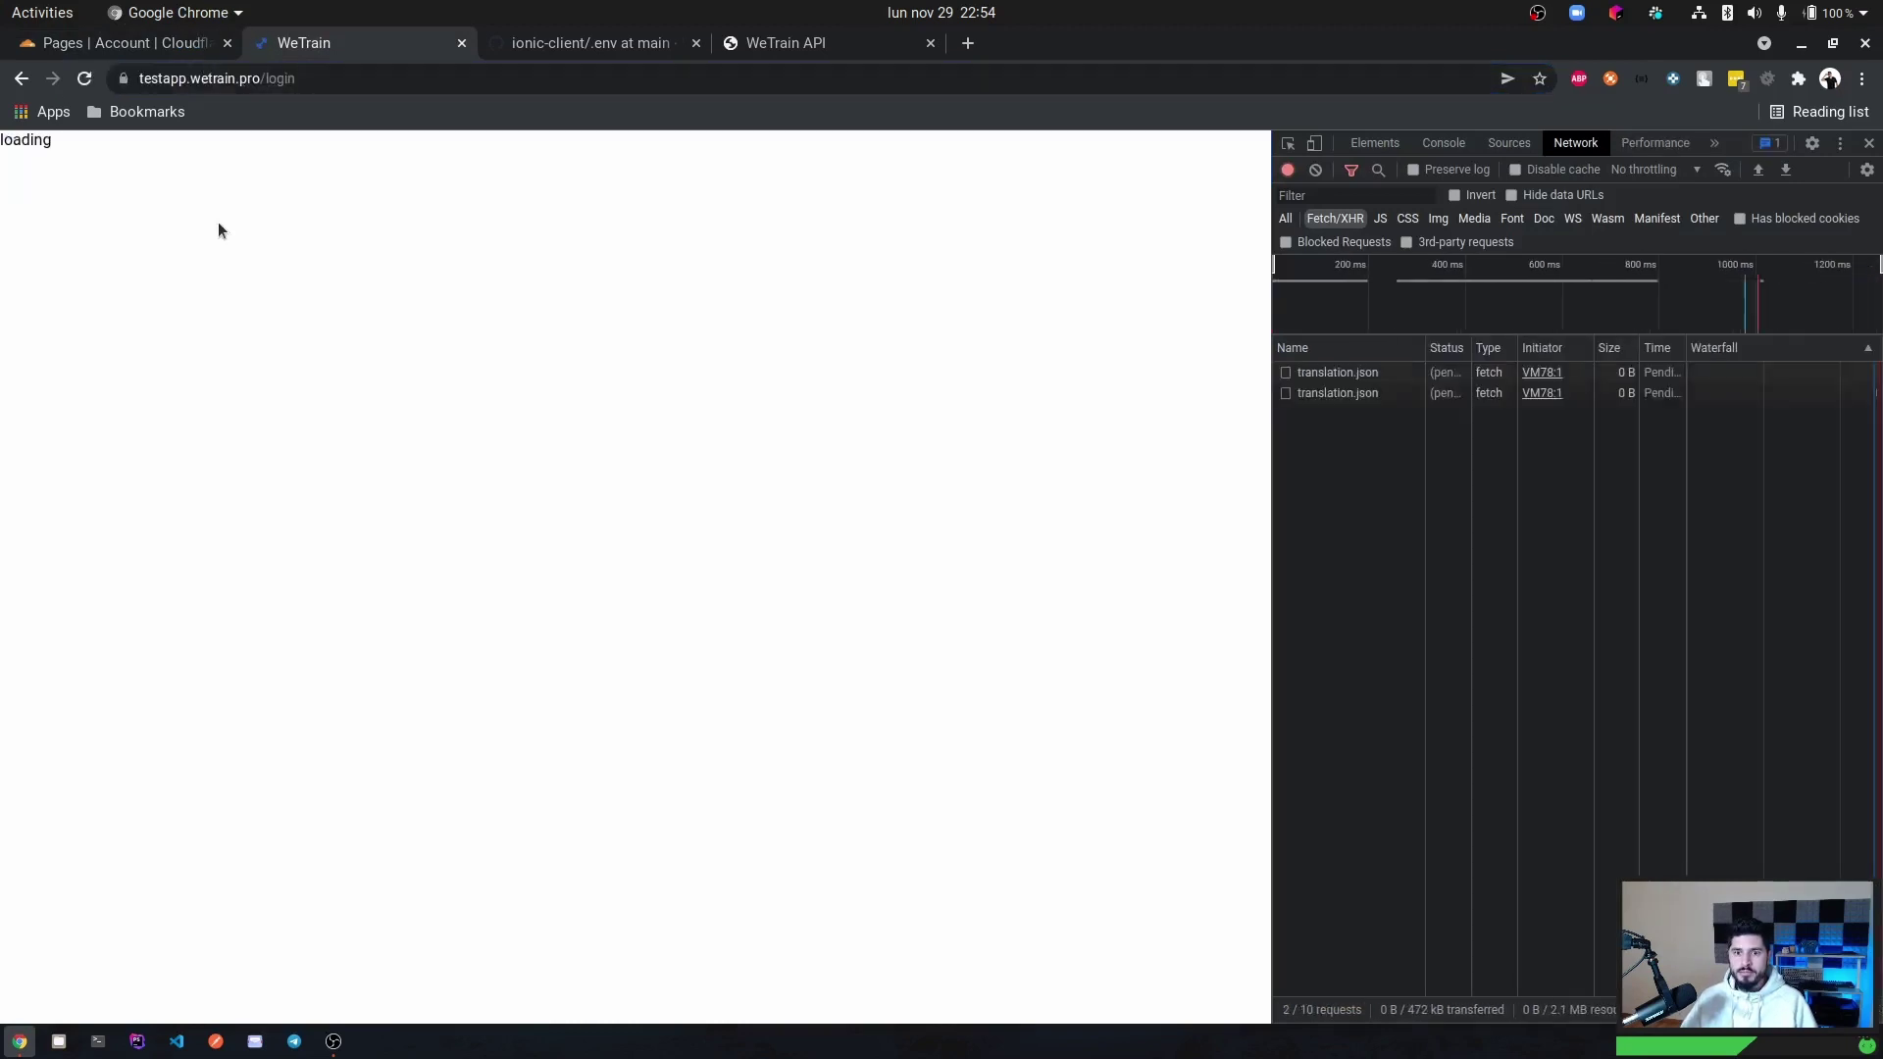
click(367, 286)
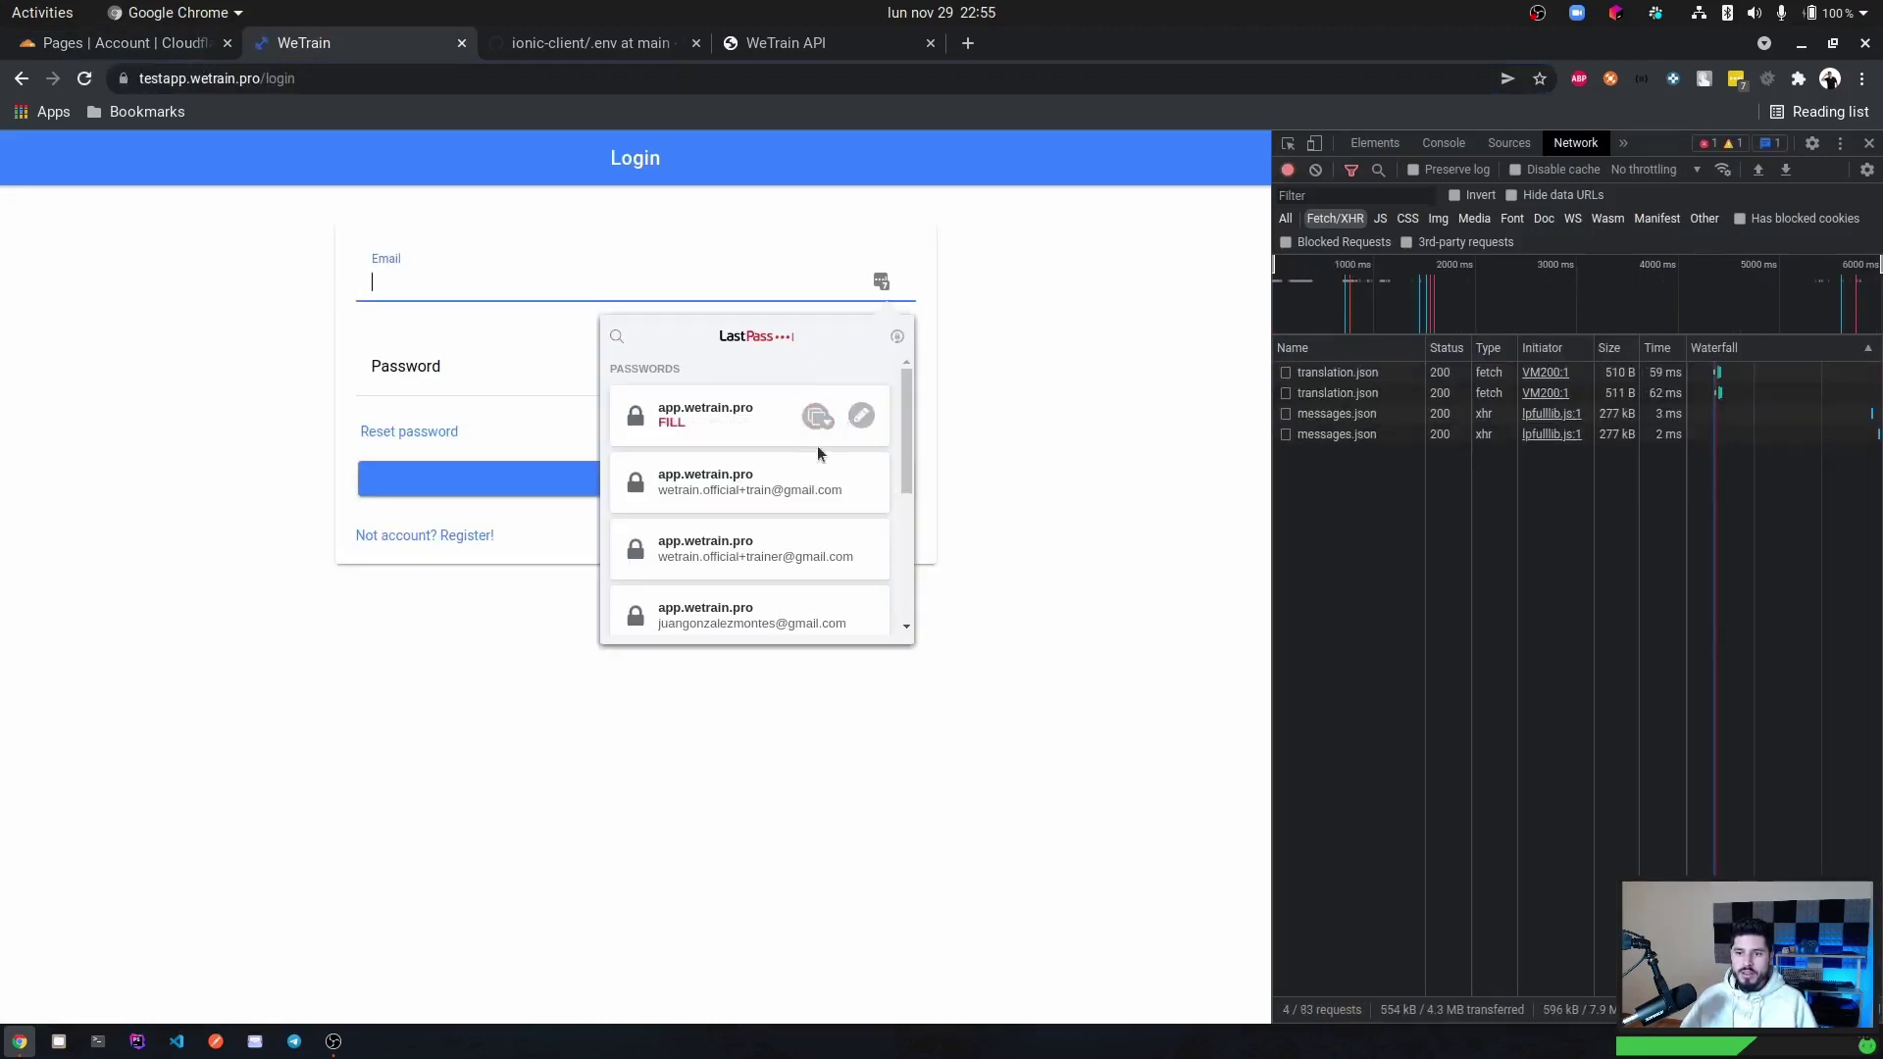
click(749, 416)
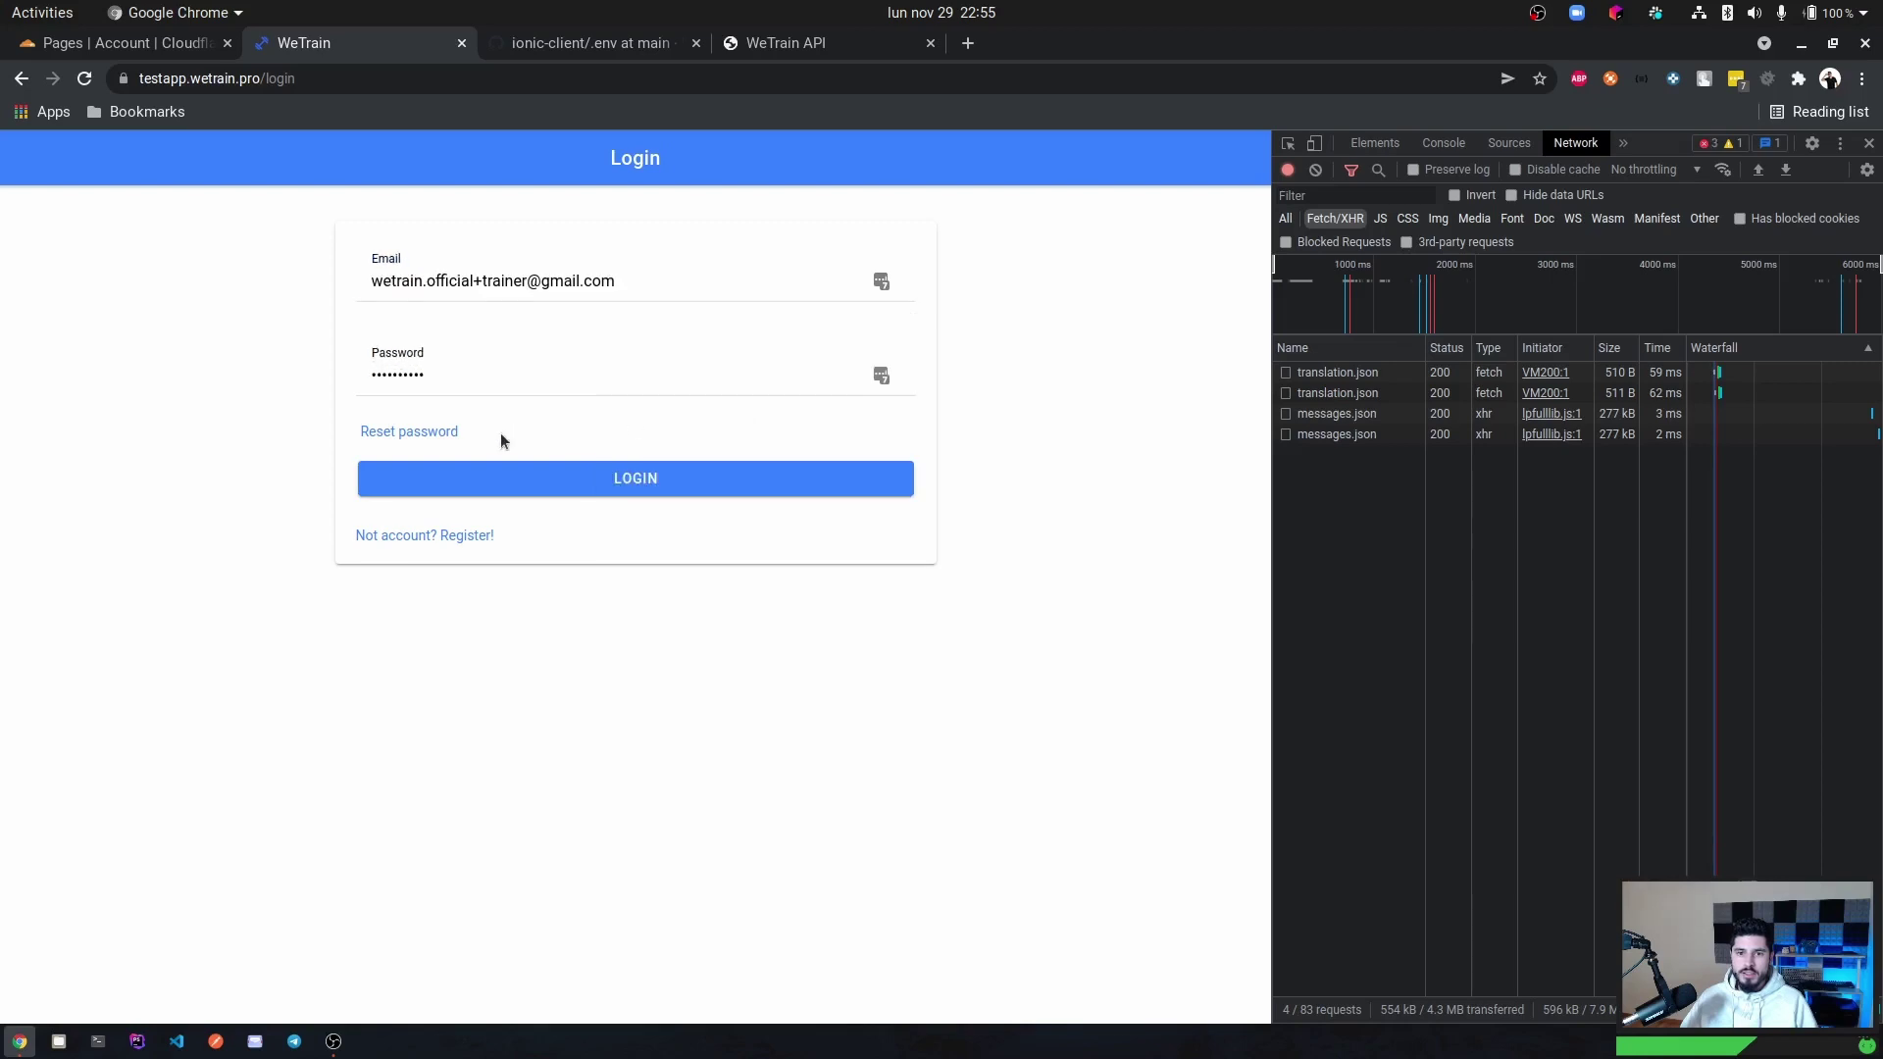
click(554, 475)
Check the authenticate request returns 200 from api.wetrain.pro, then return to the Cloudflare build log.
click(1343, 456)
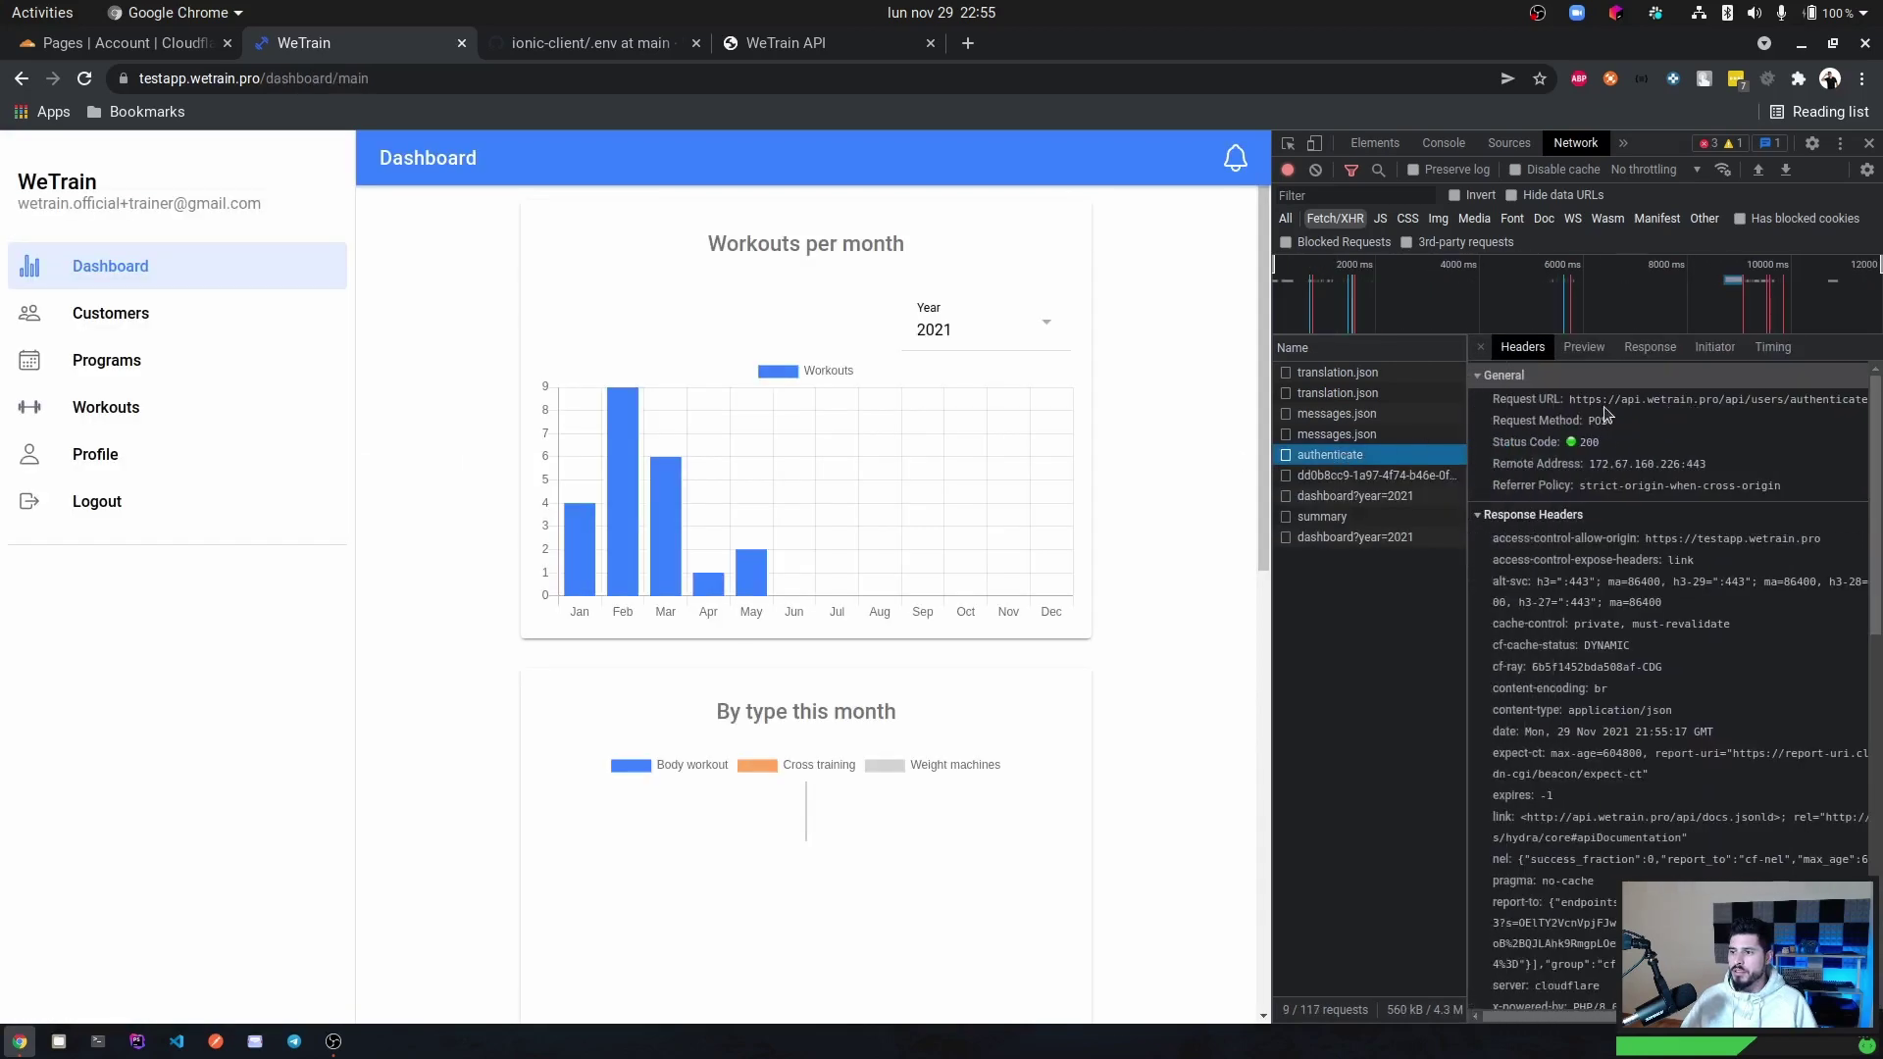
scroll(1607, 414, right, 1)
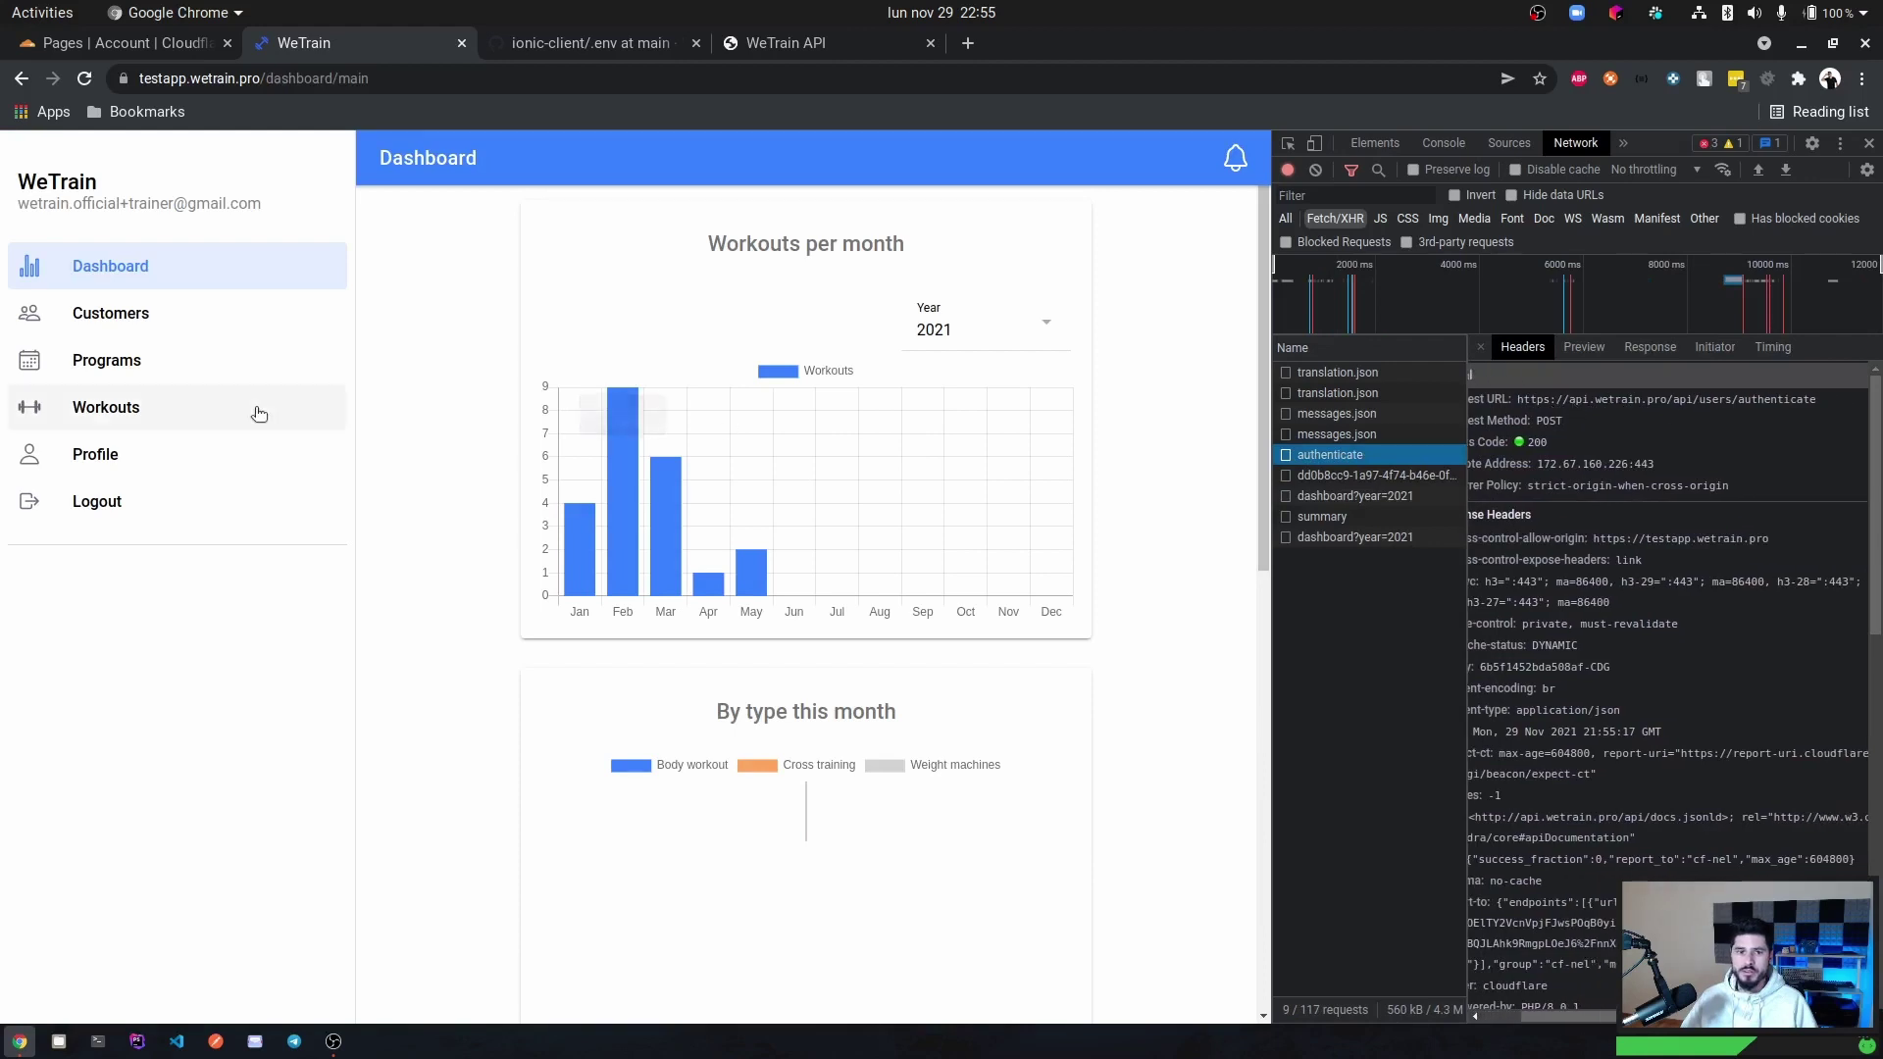
click(152, 44)
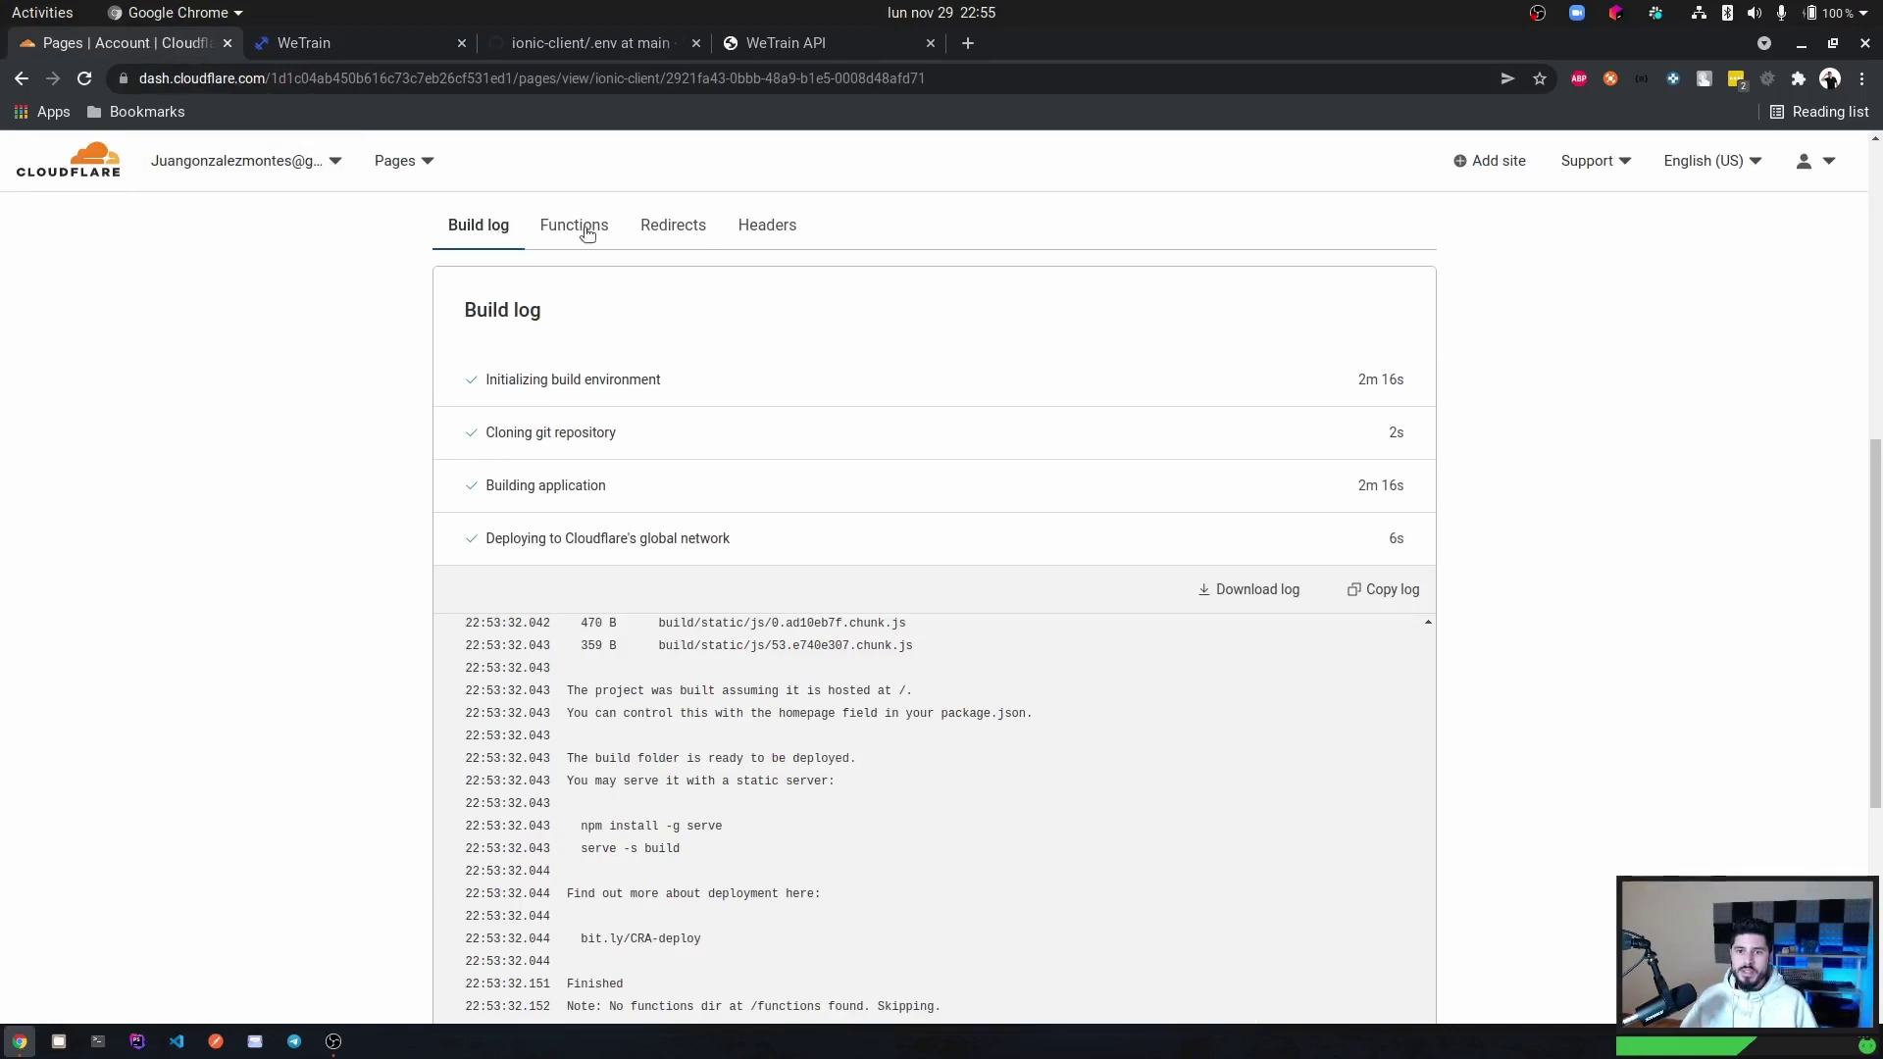
Review the finished build log and return to the ionic-client project page.
scroll(367, 493, down, 1)
scroll(373, 485, down, 3)
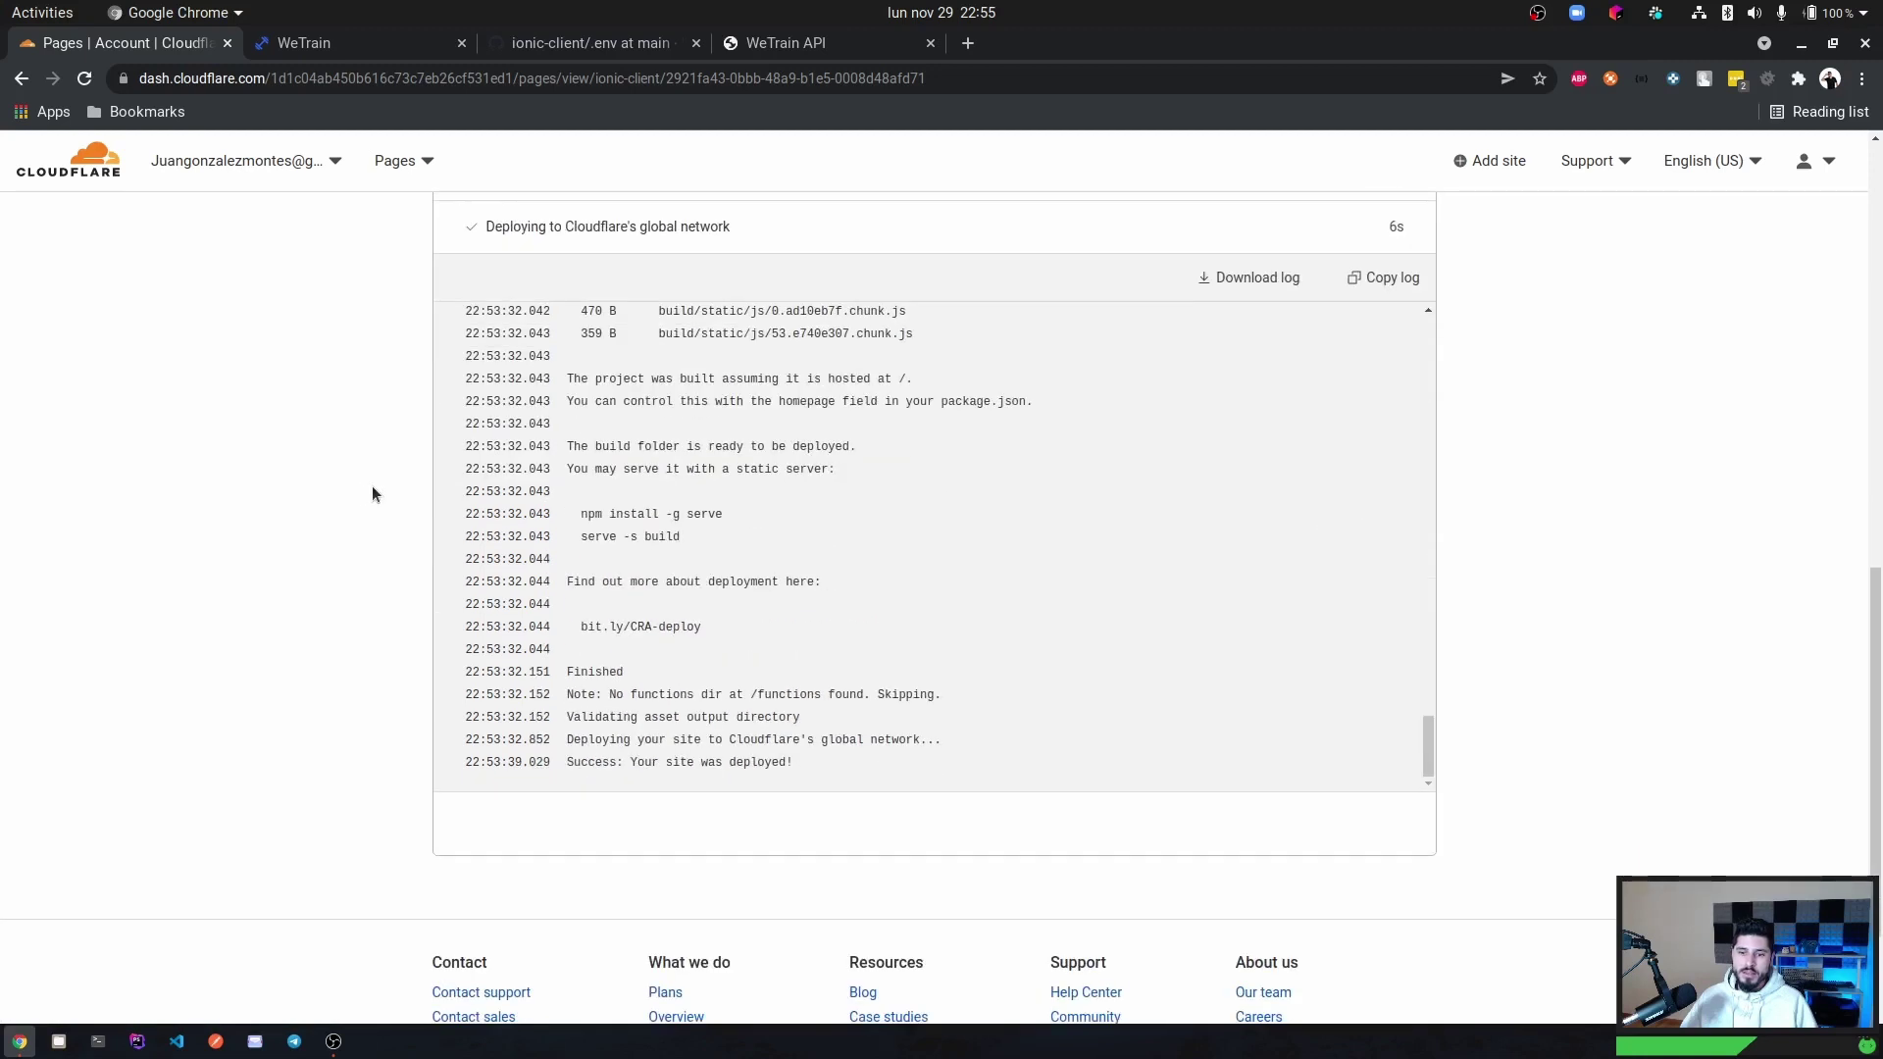
scroll(376, 485, up, 4)
scroll(475, 334, up, 7)
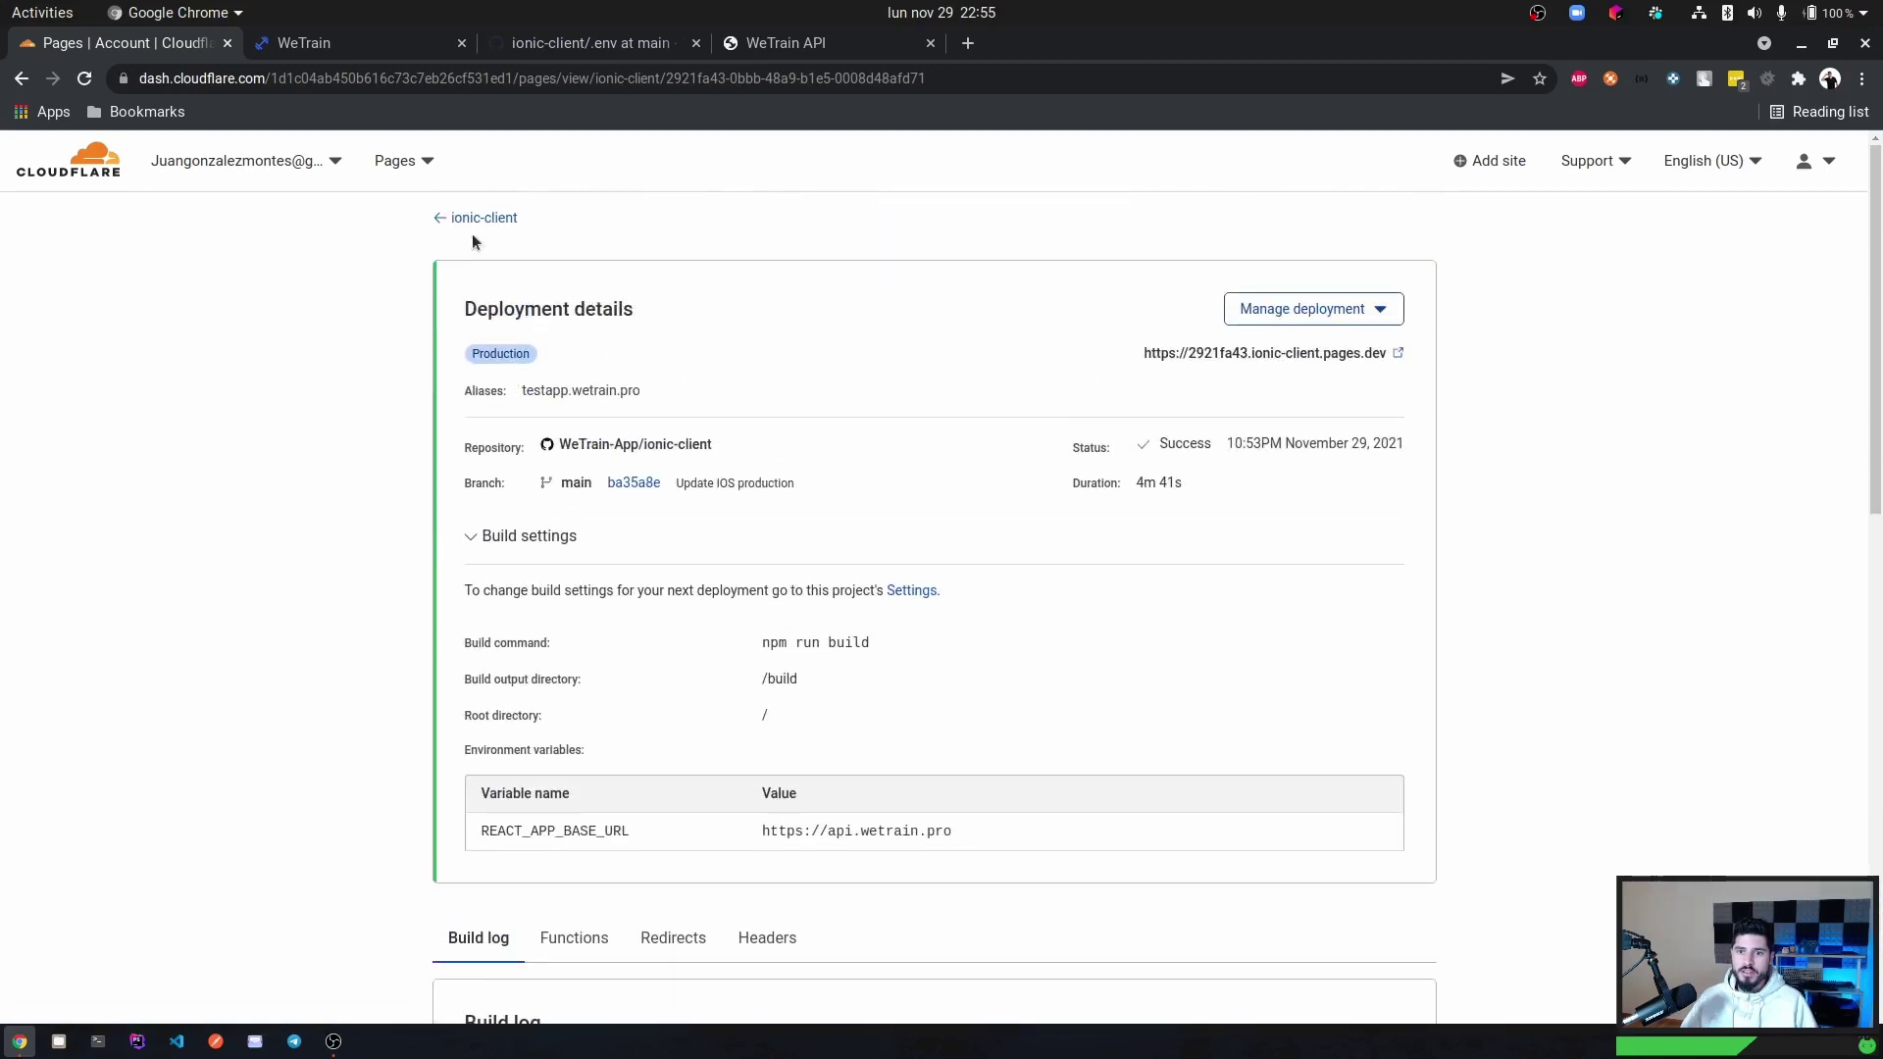
click(494, 222)
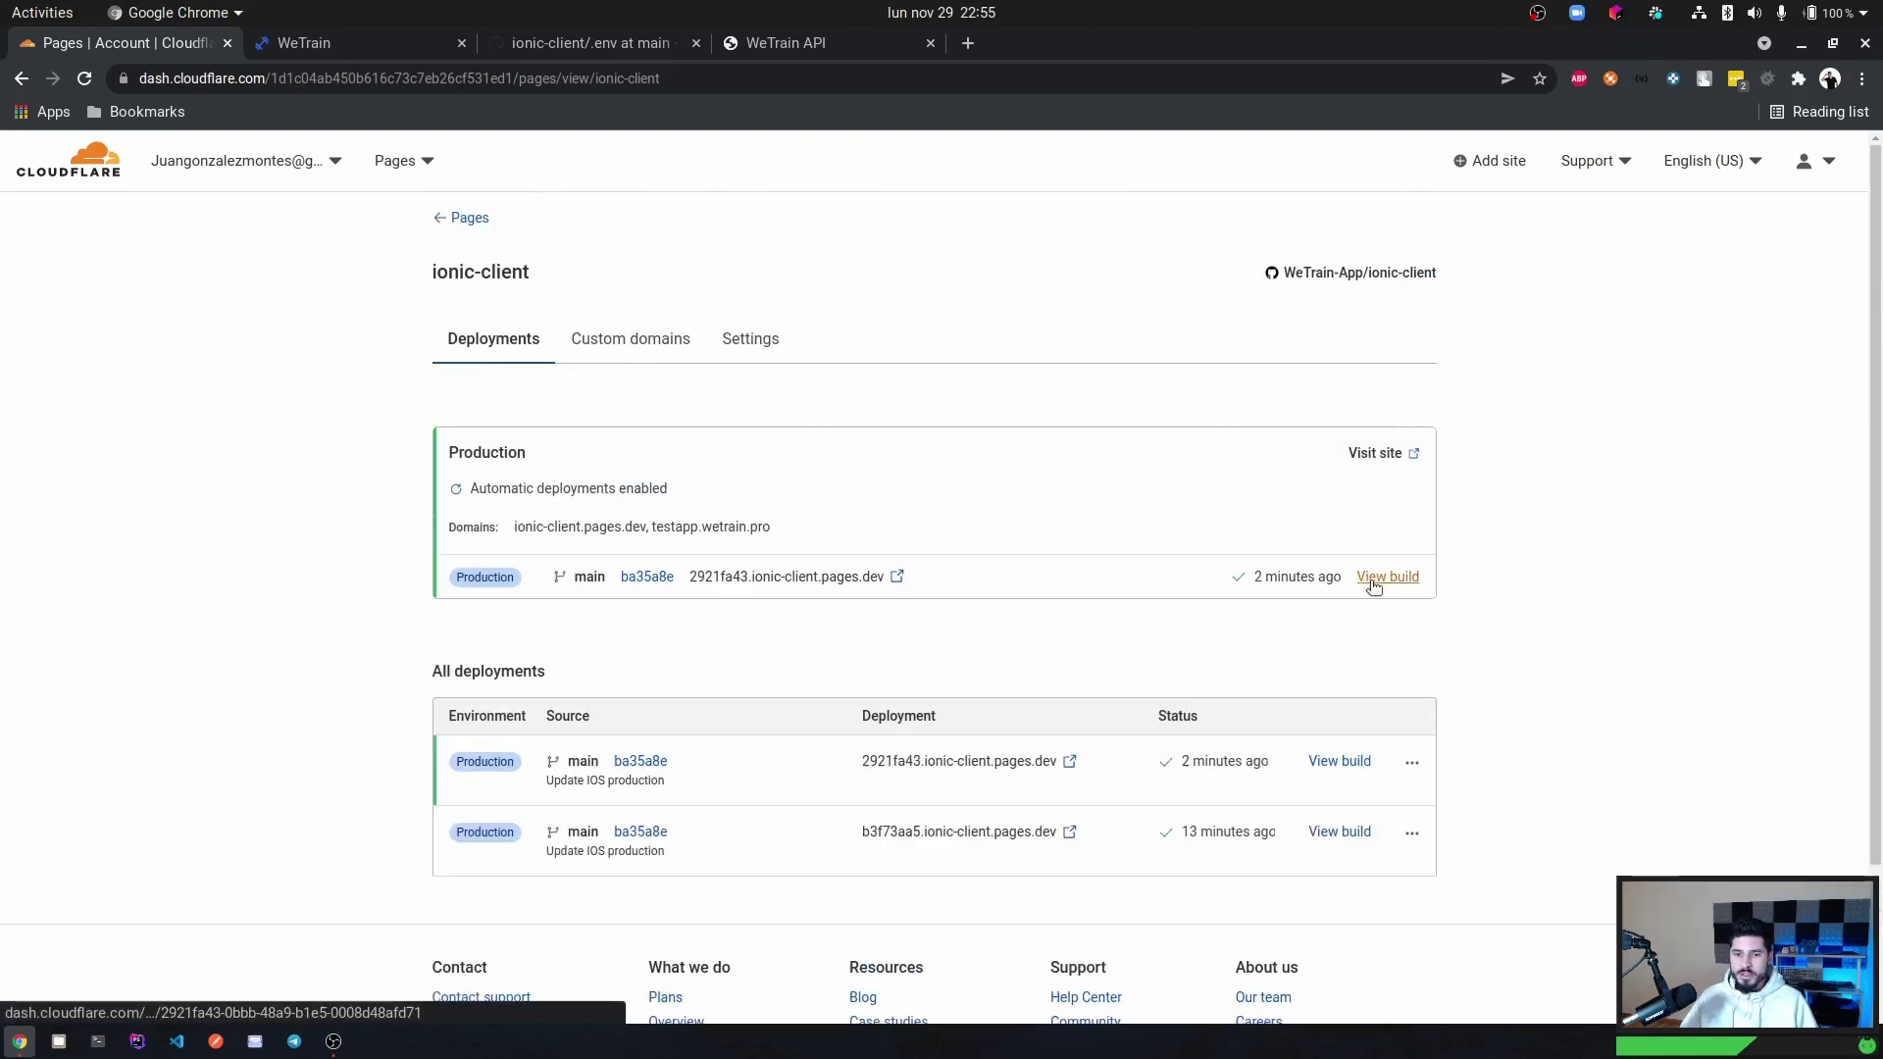
Show ionic-client's Builds & deployments settings, scrolled down to the Deploy hooks section.
click(755, 339)
scroll(609, 458, down, 3)
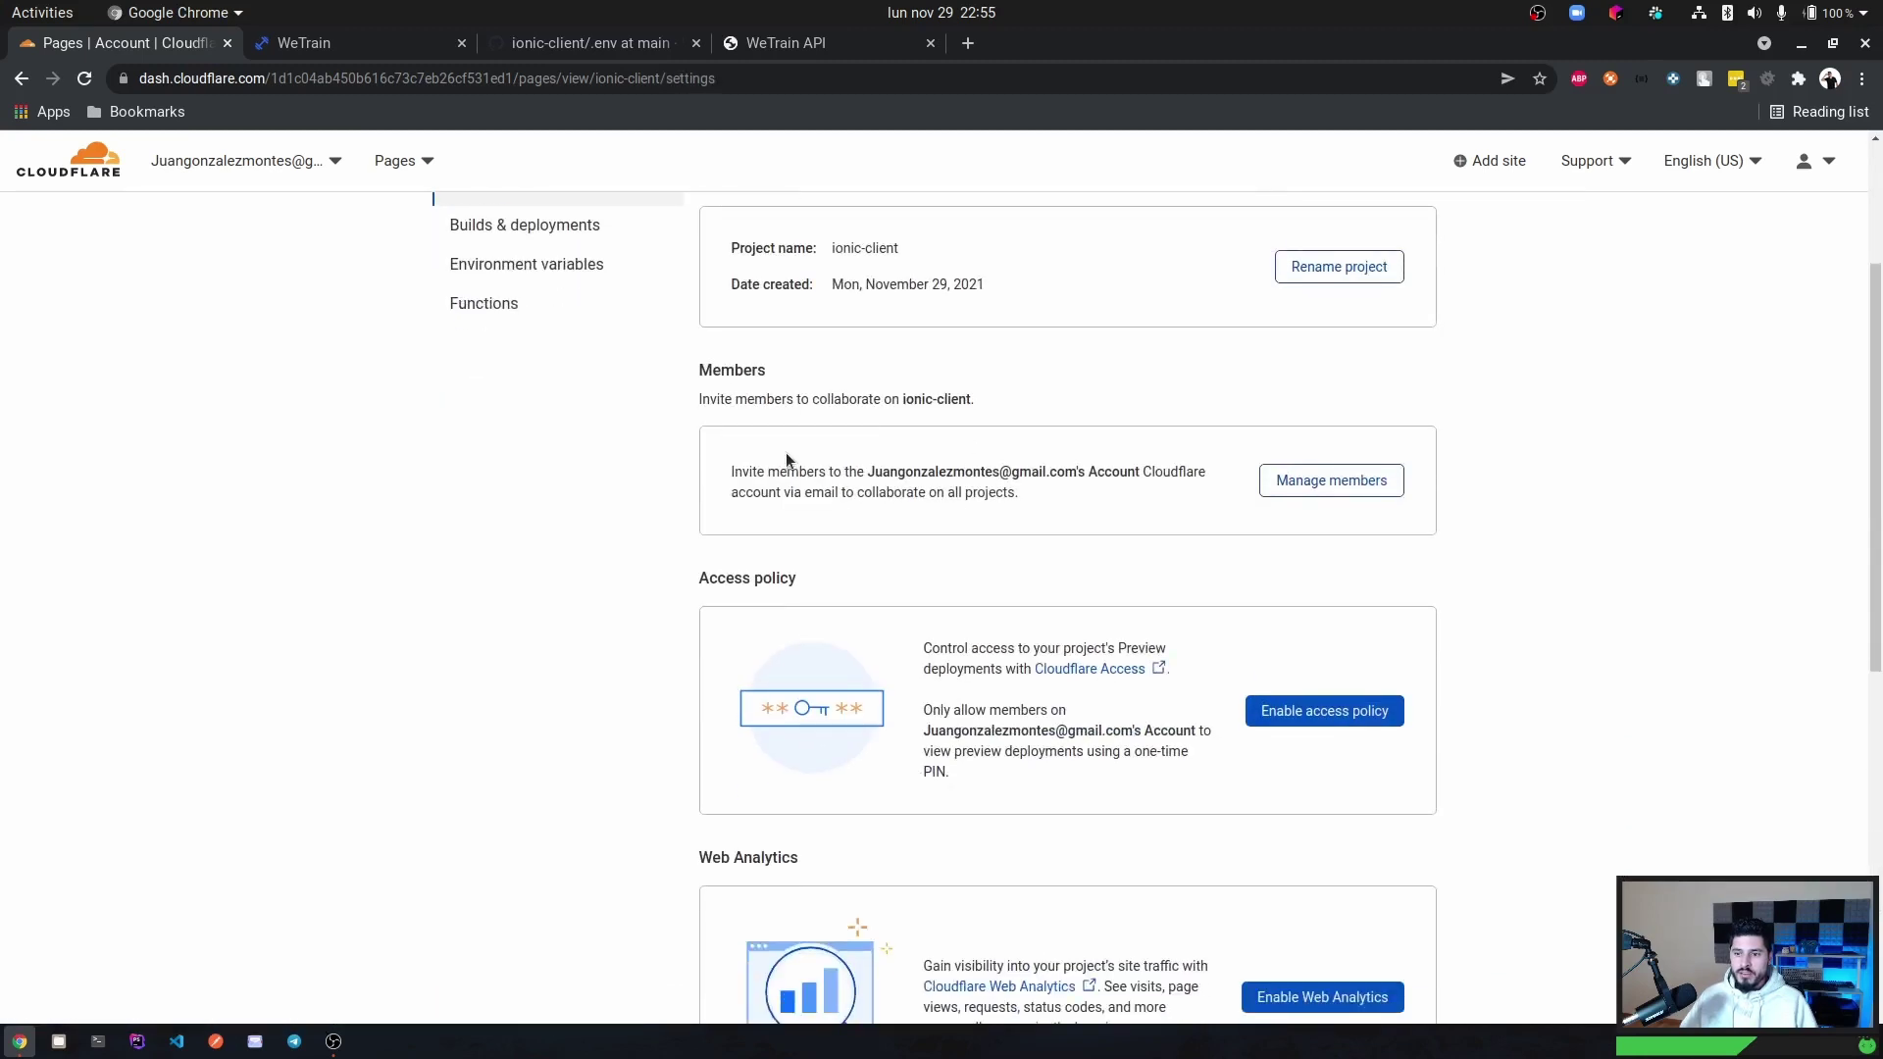
scroll(786, 452, down, 1)
scroll(785, 451, up, 4)
click(530, 383)
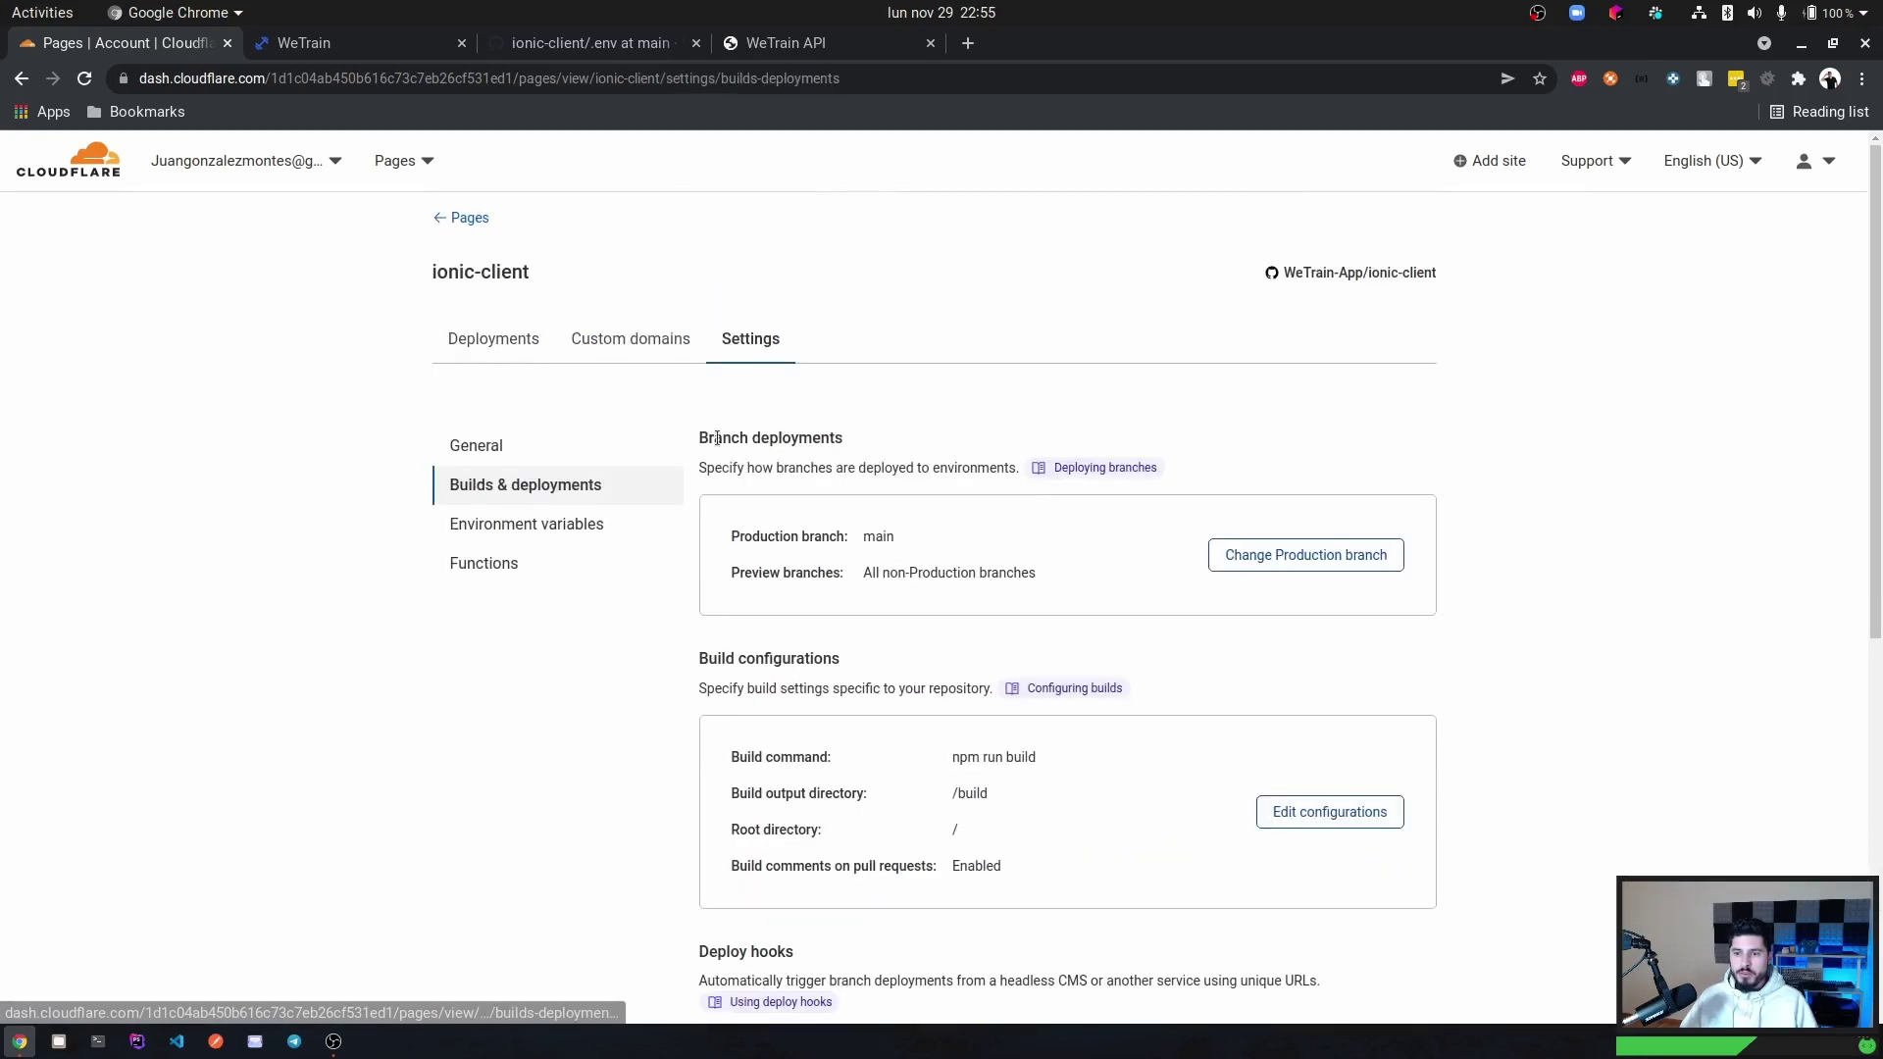
scroll(717, 438, down, 2)
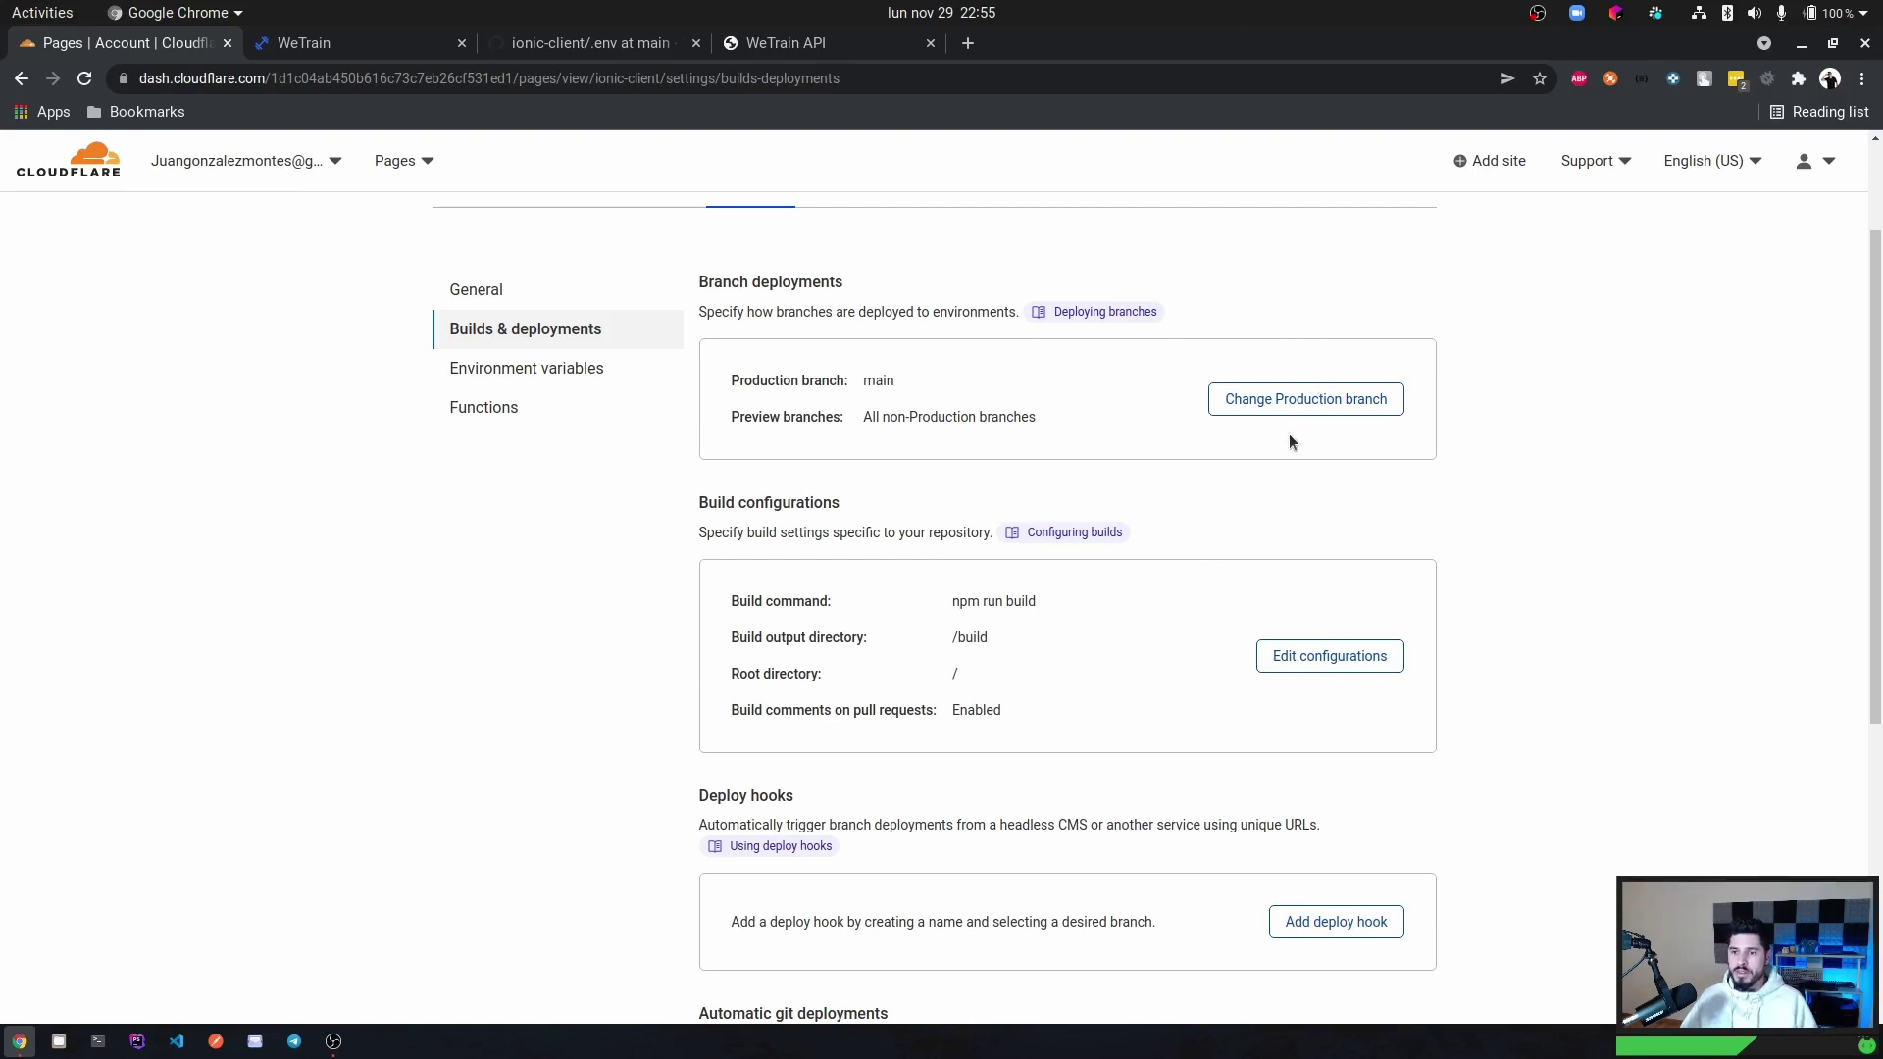
scroll(1012, 642, down, 3)
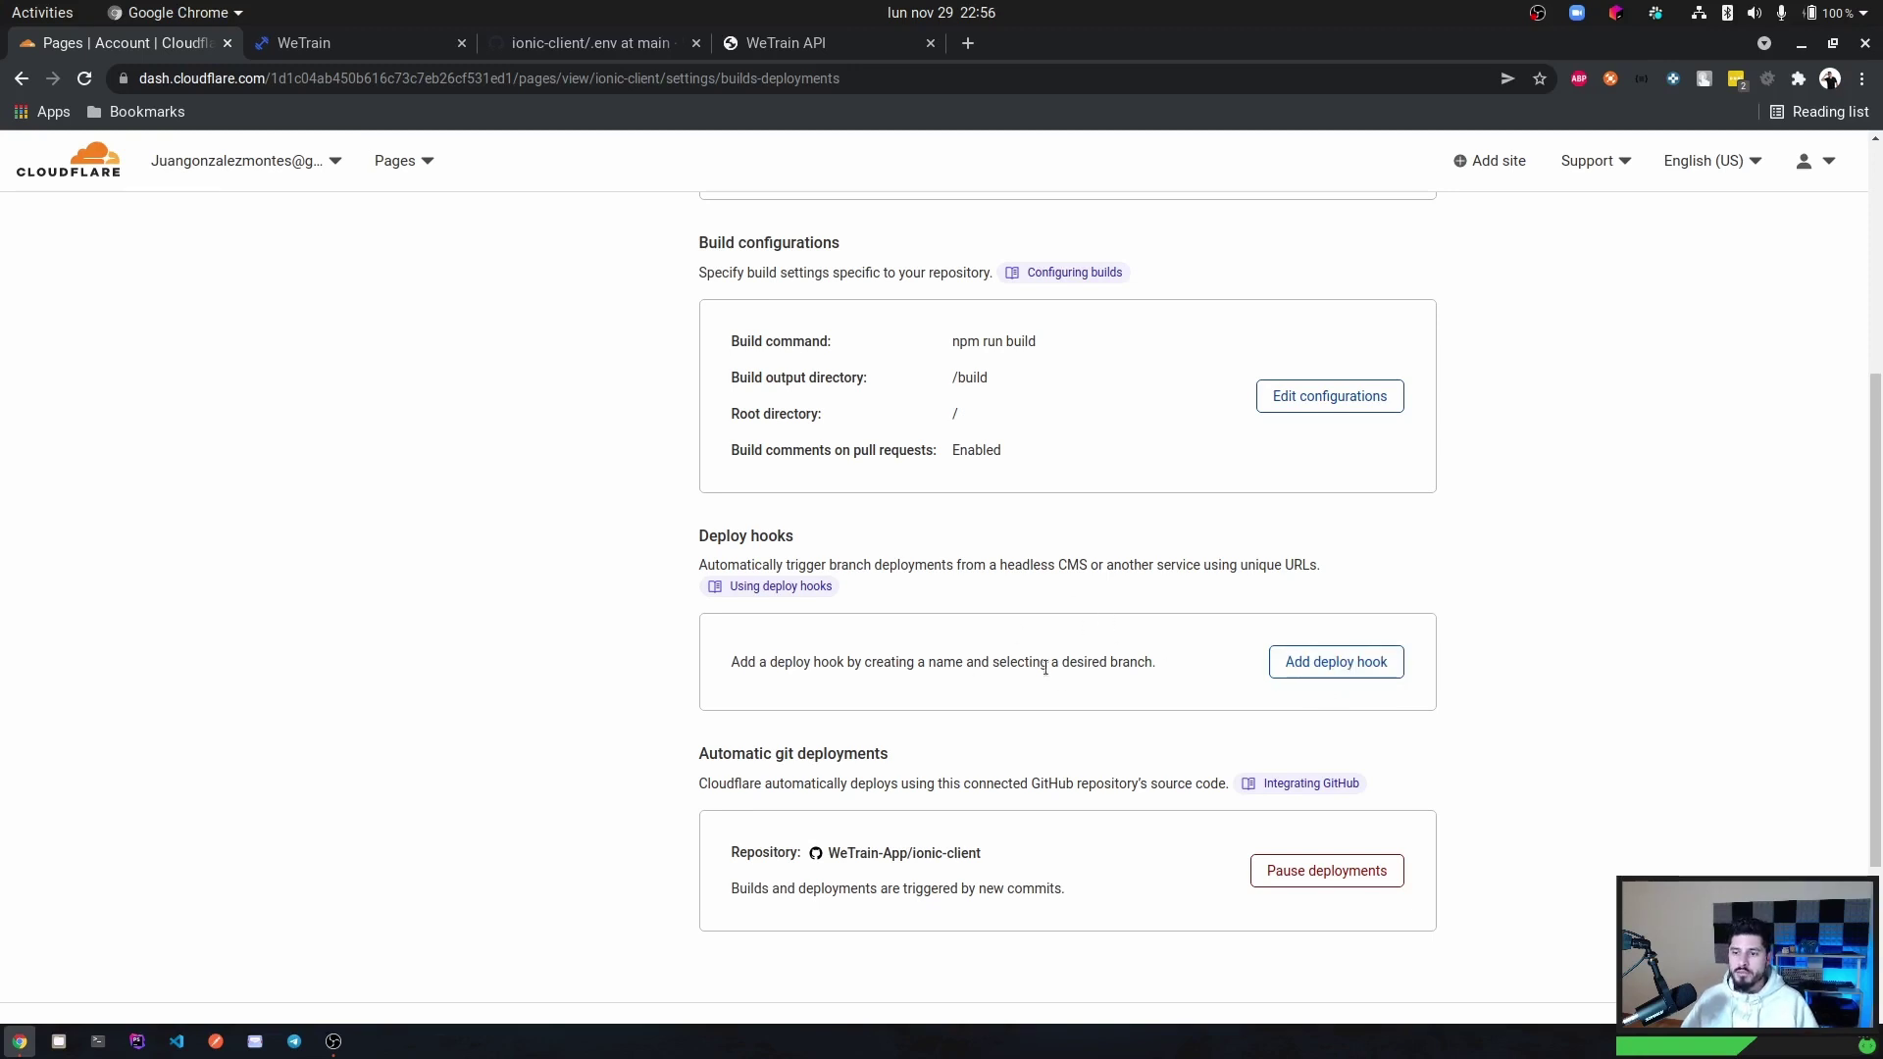
Add a deploy hook named 'testhook' that builds the main branch.
click(1304, 665)
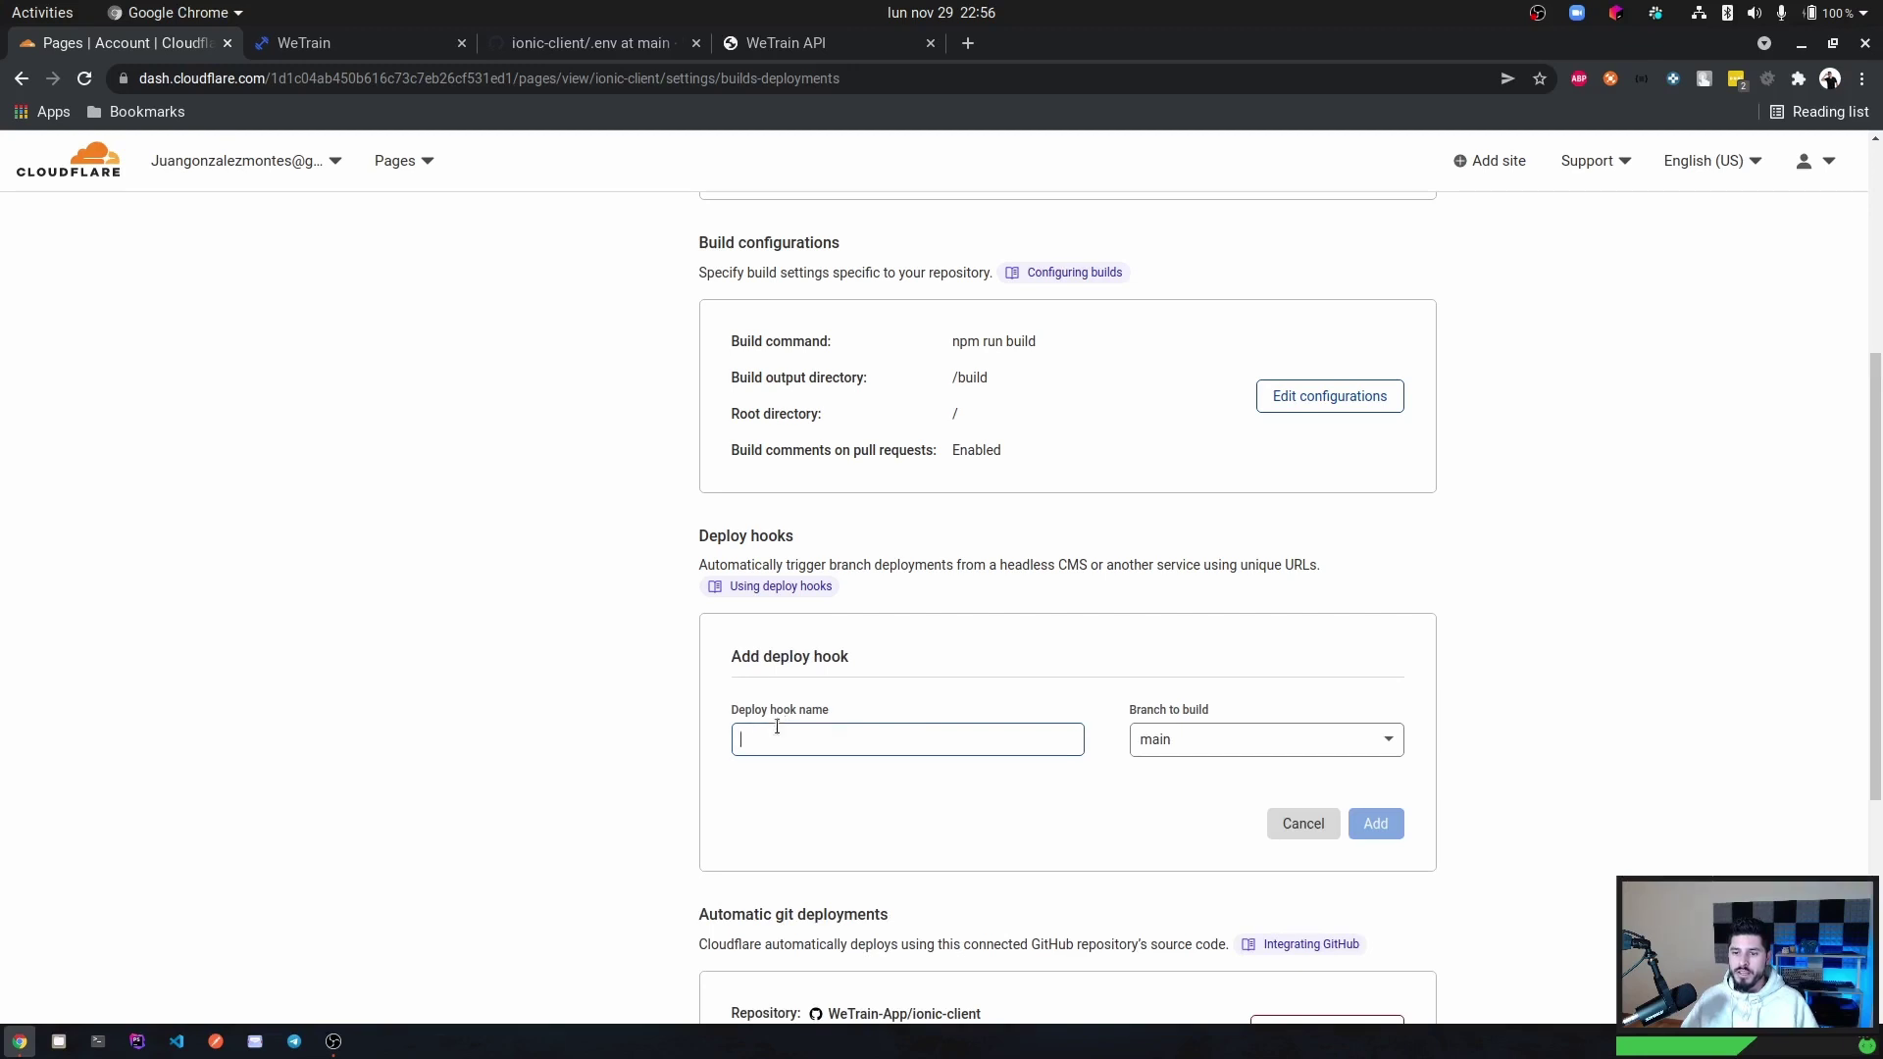
click(1180, 737)
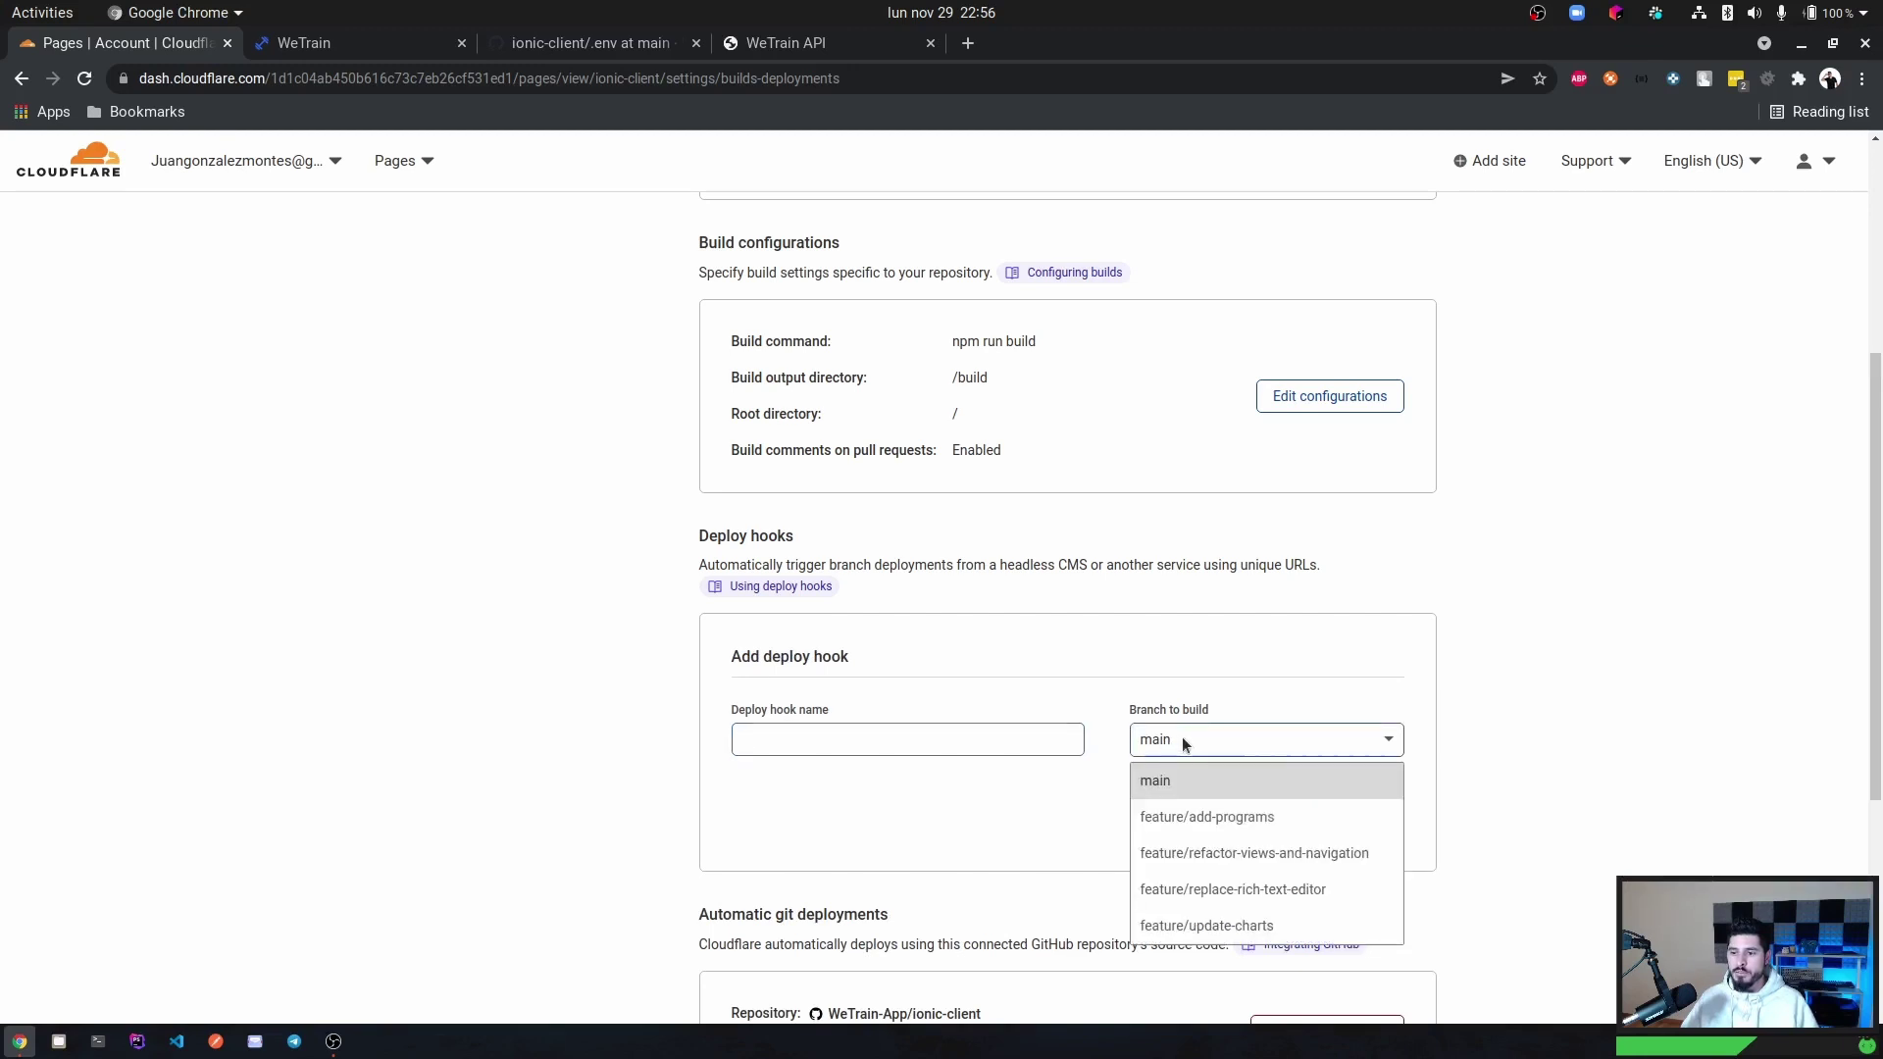
click(1137, 743)
click(903, 738)
text(test)
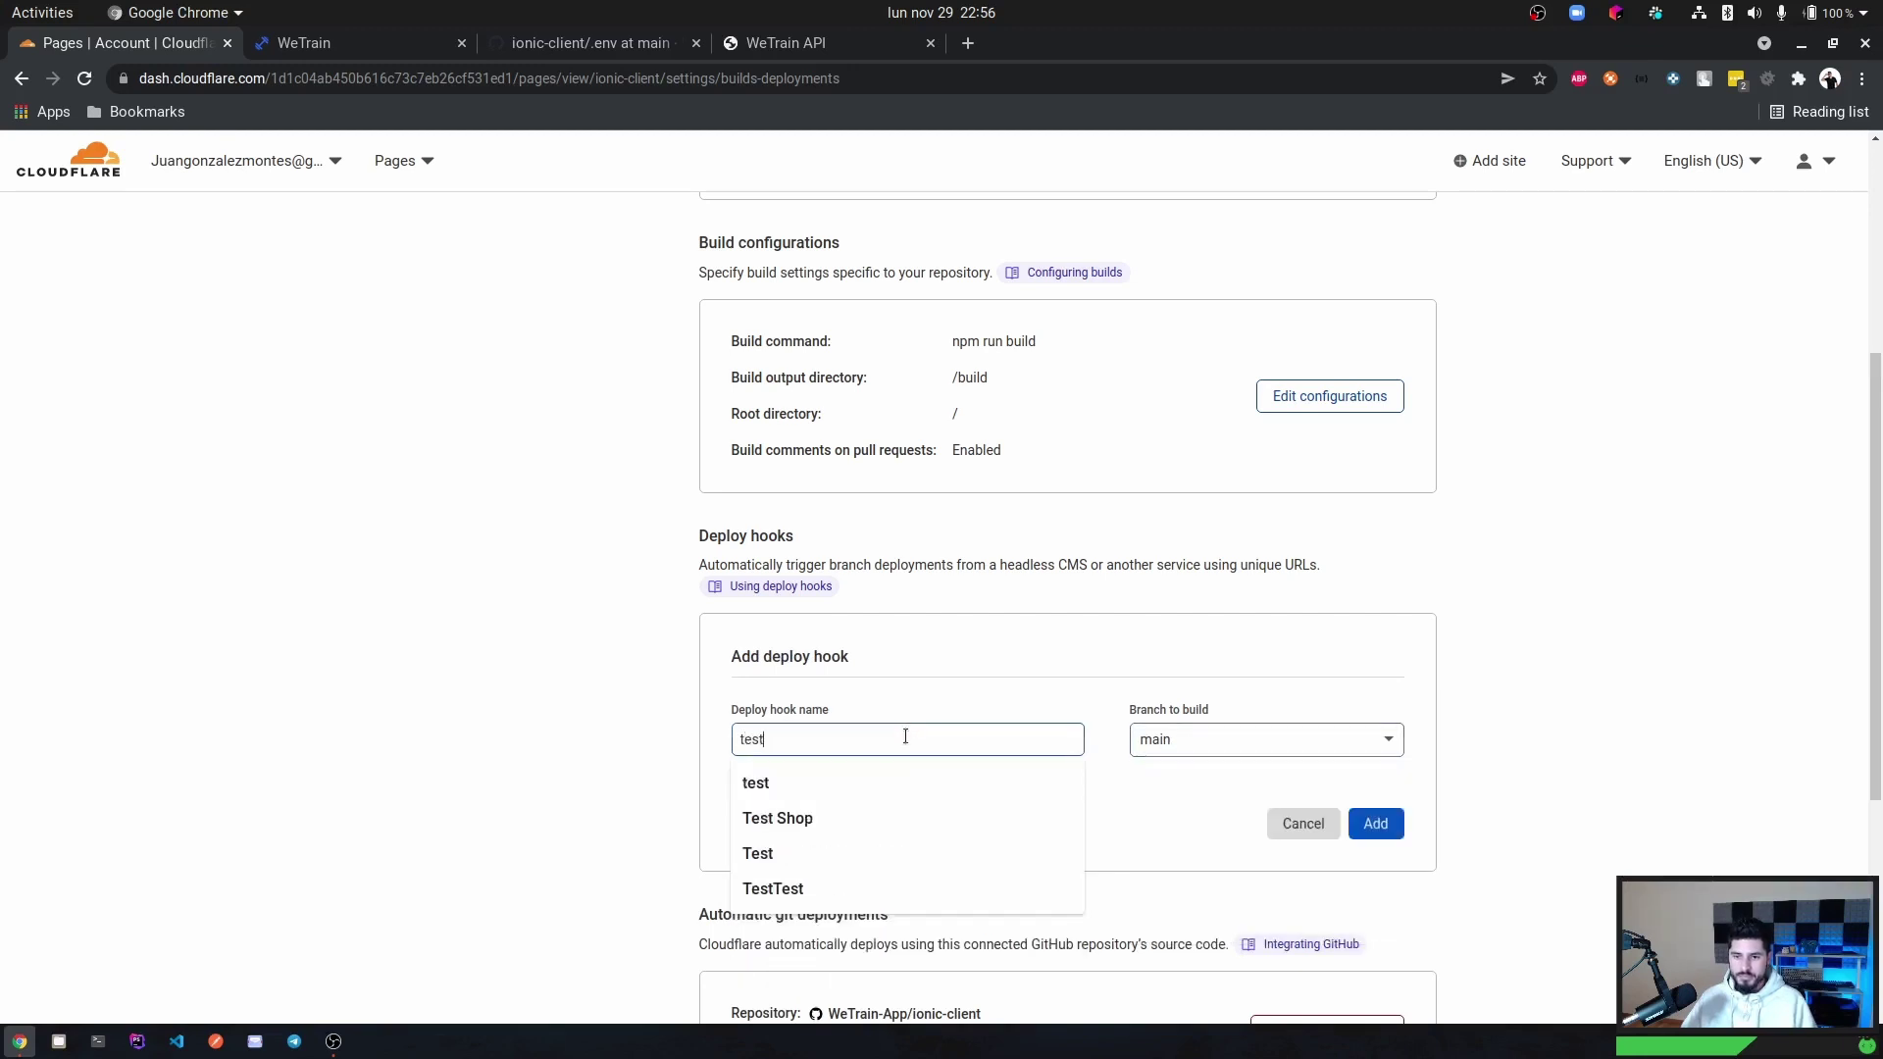
text(hook)
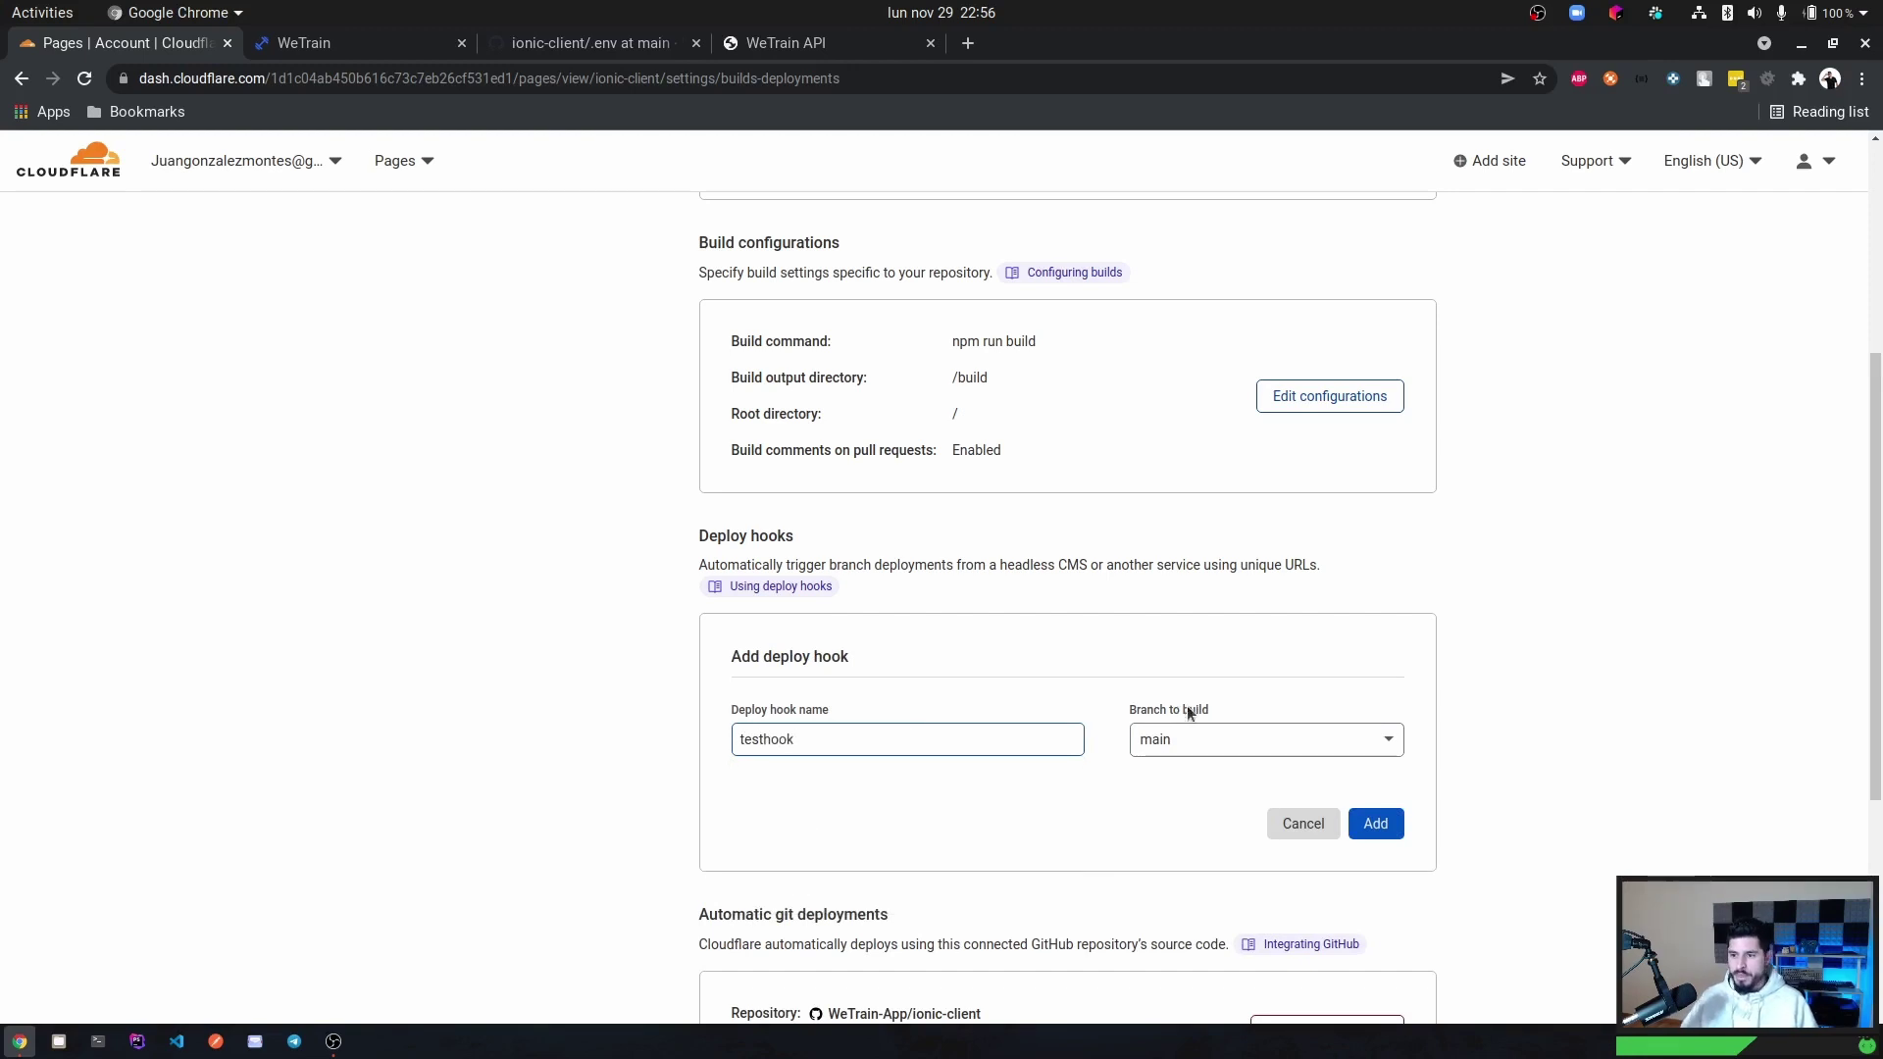
click(1391, 832)
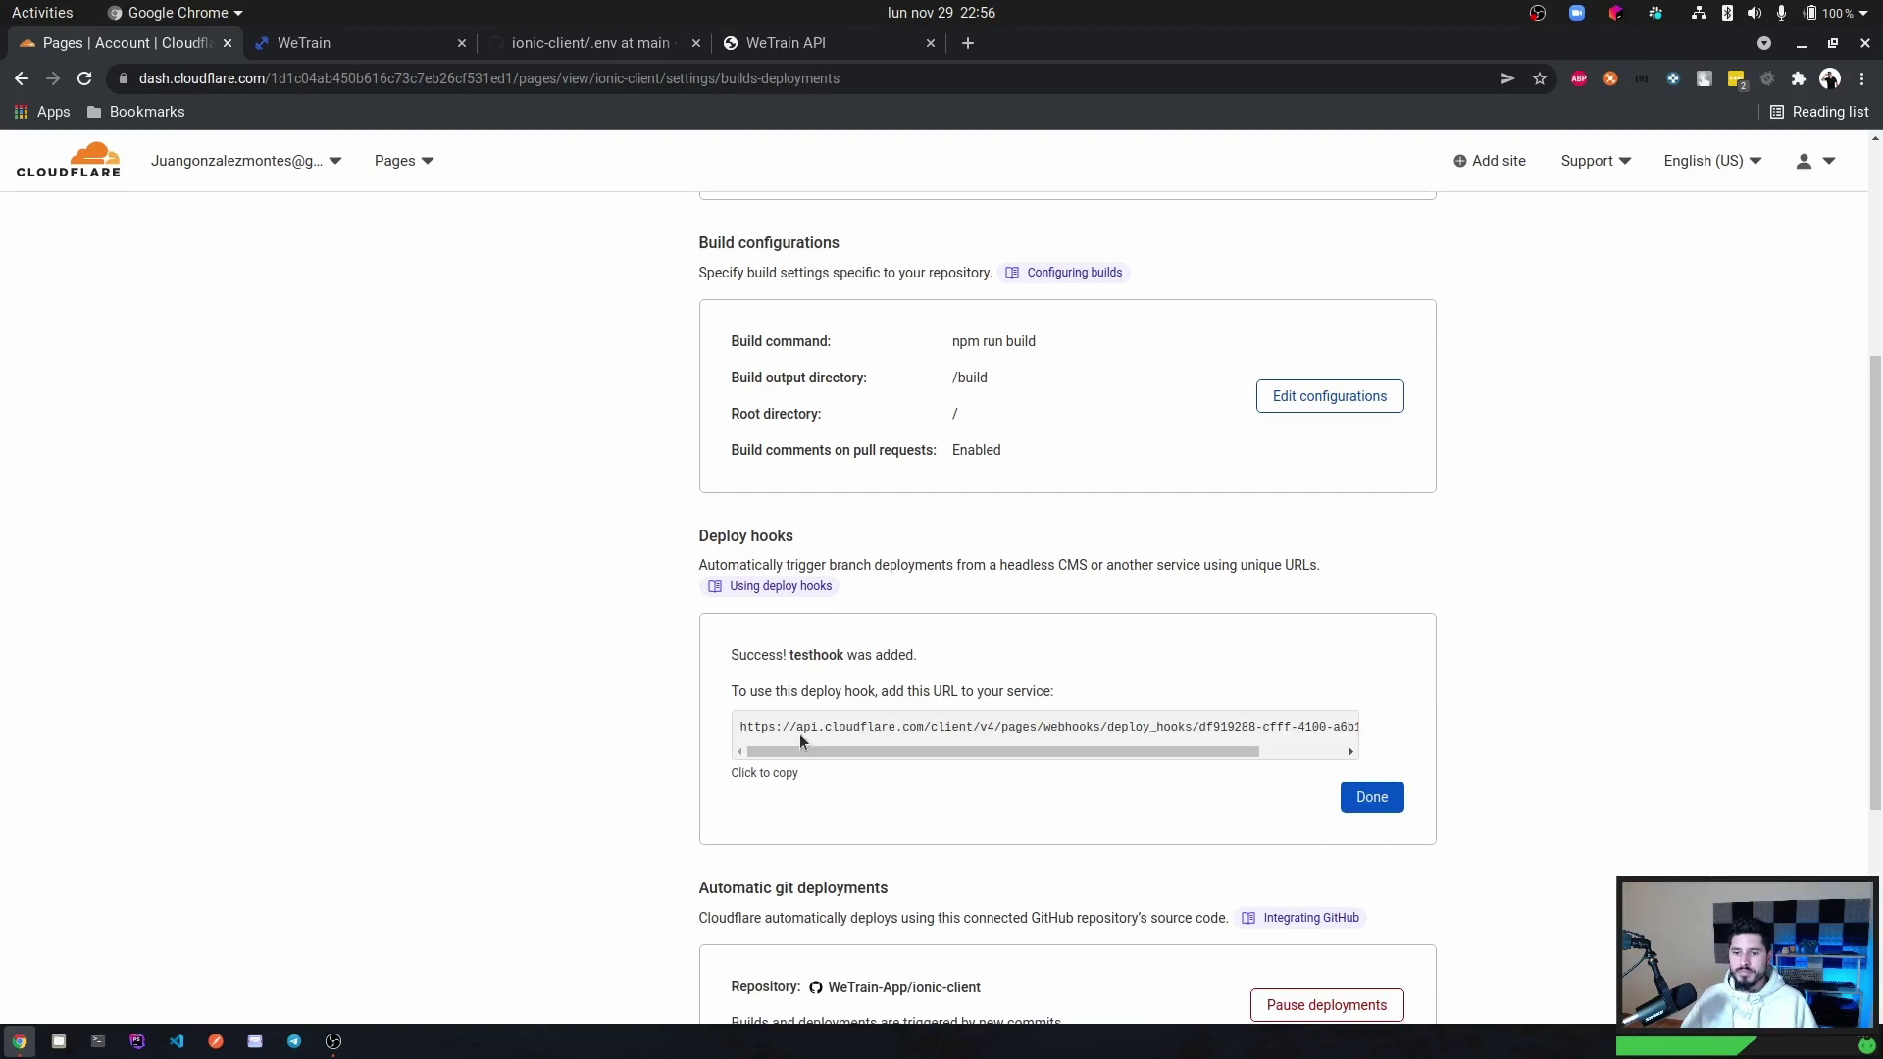
Zoom in and inspect the generated testhook trigger URL.
key(ctrl+plus)
key(ctrl+plus)
key(ctrl+plus)
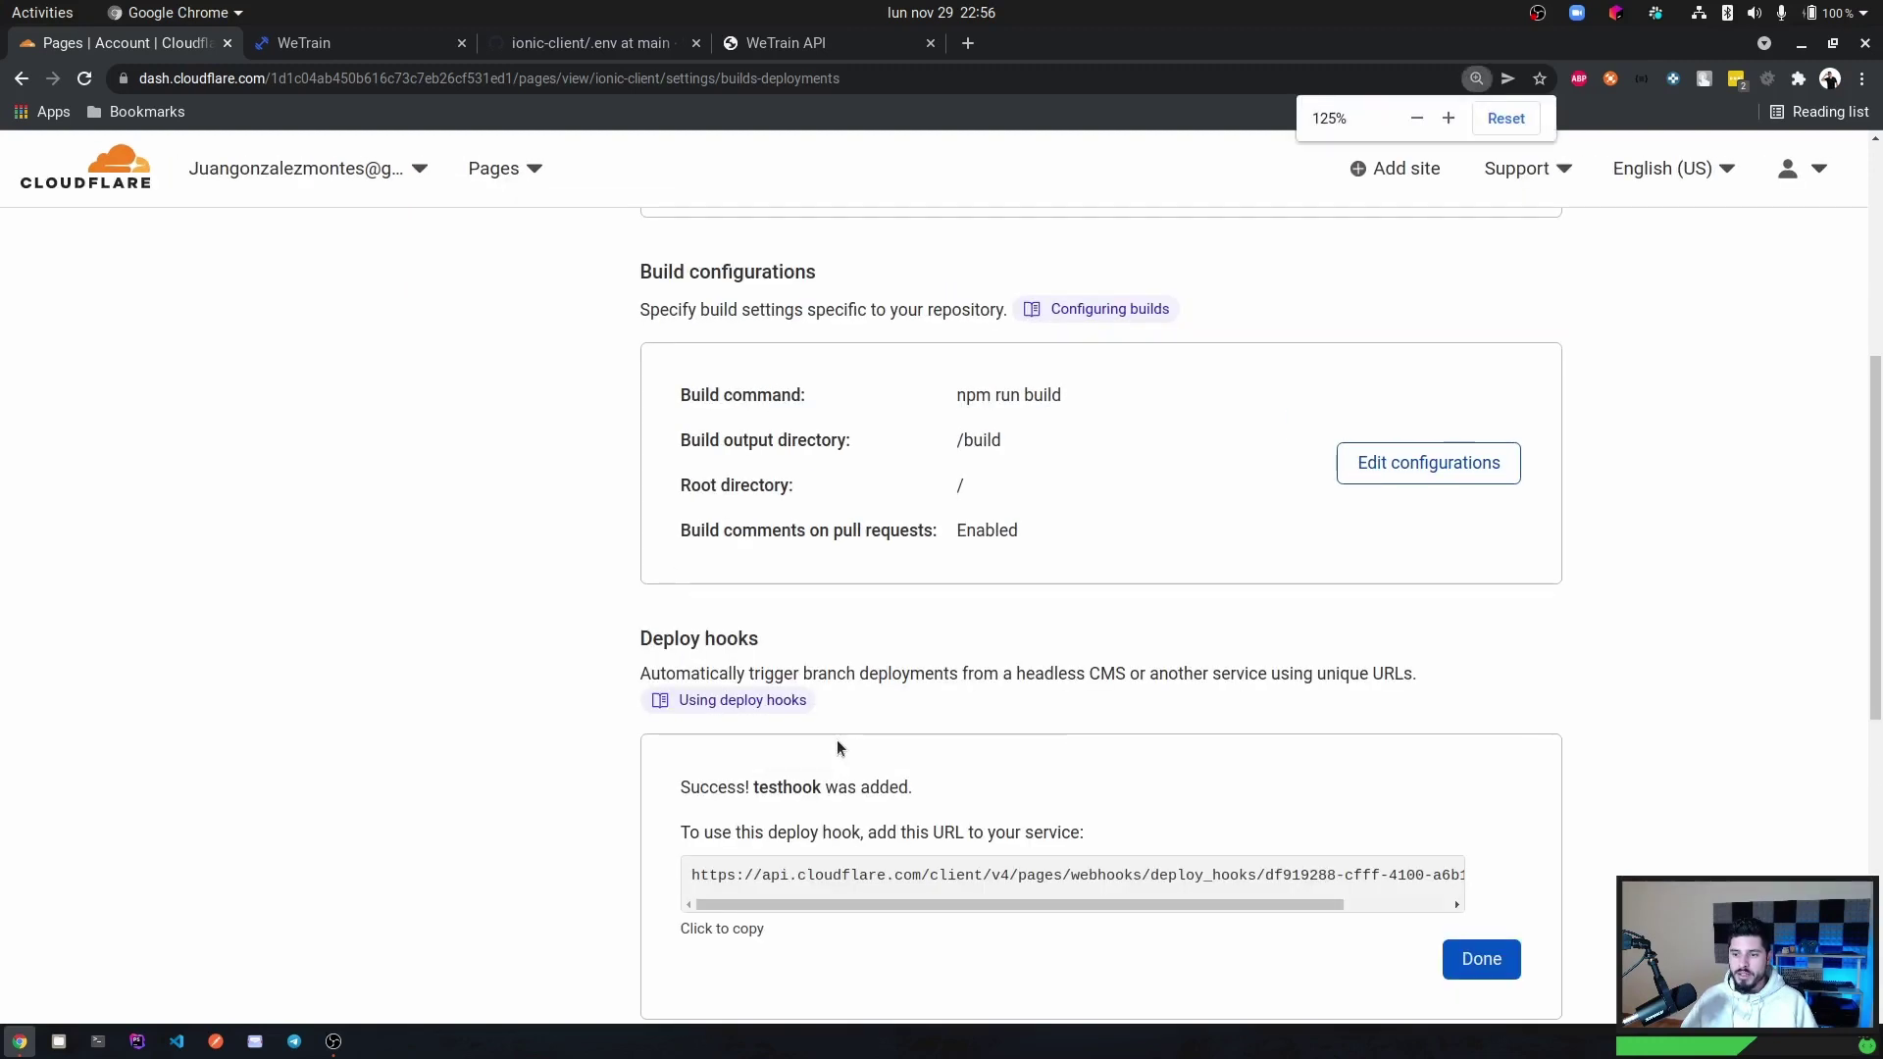
scroll(838, 748, down, 3)
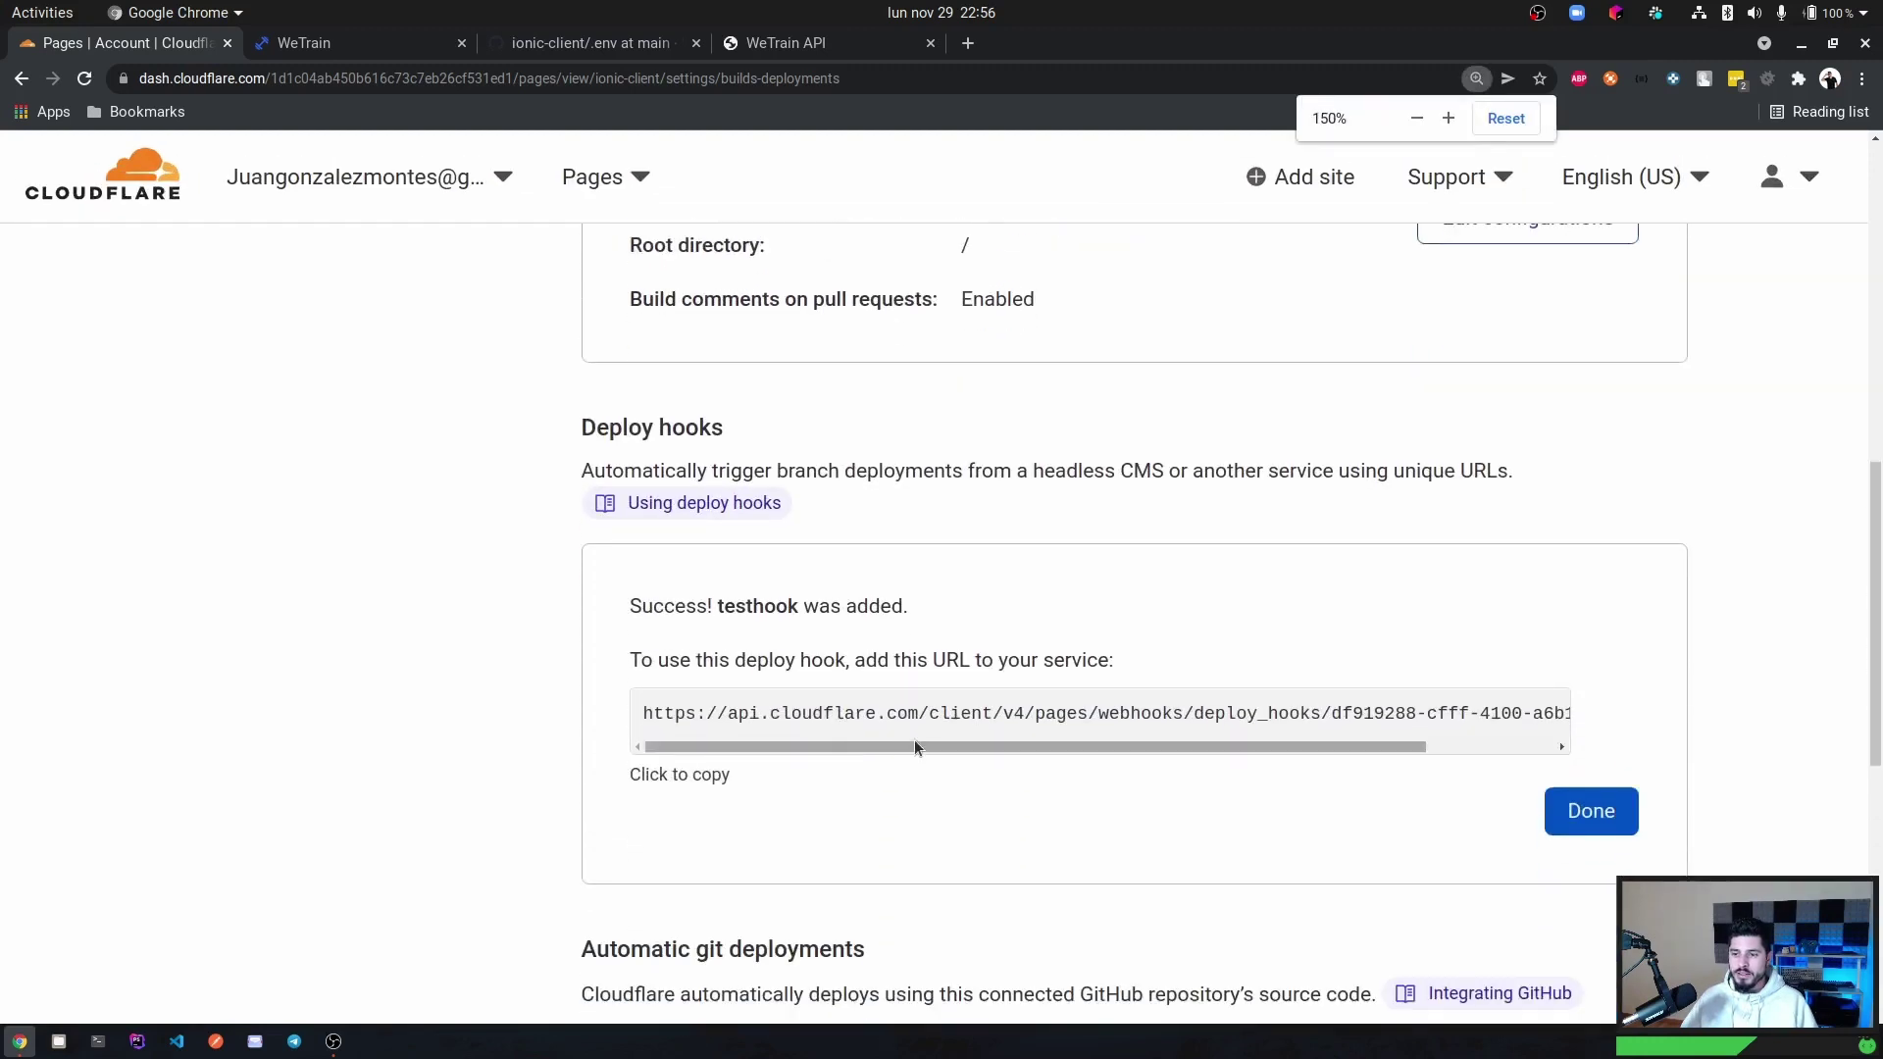
drag(914, 747, 829, 754)
double_click(810, 715)
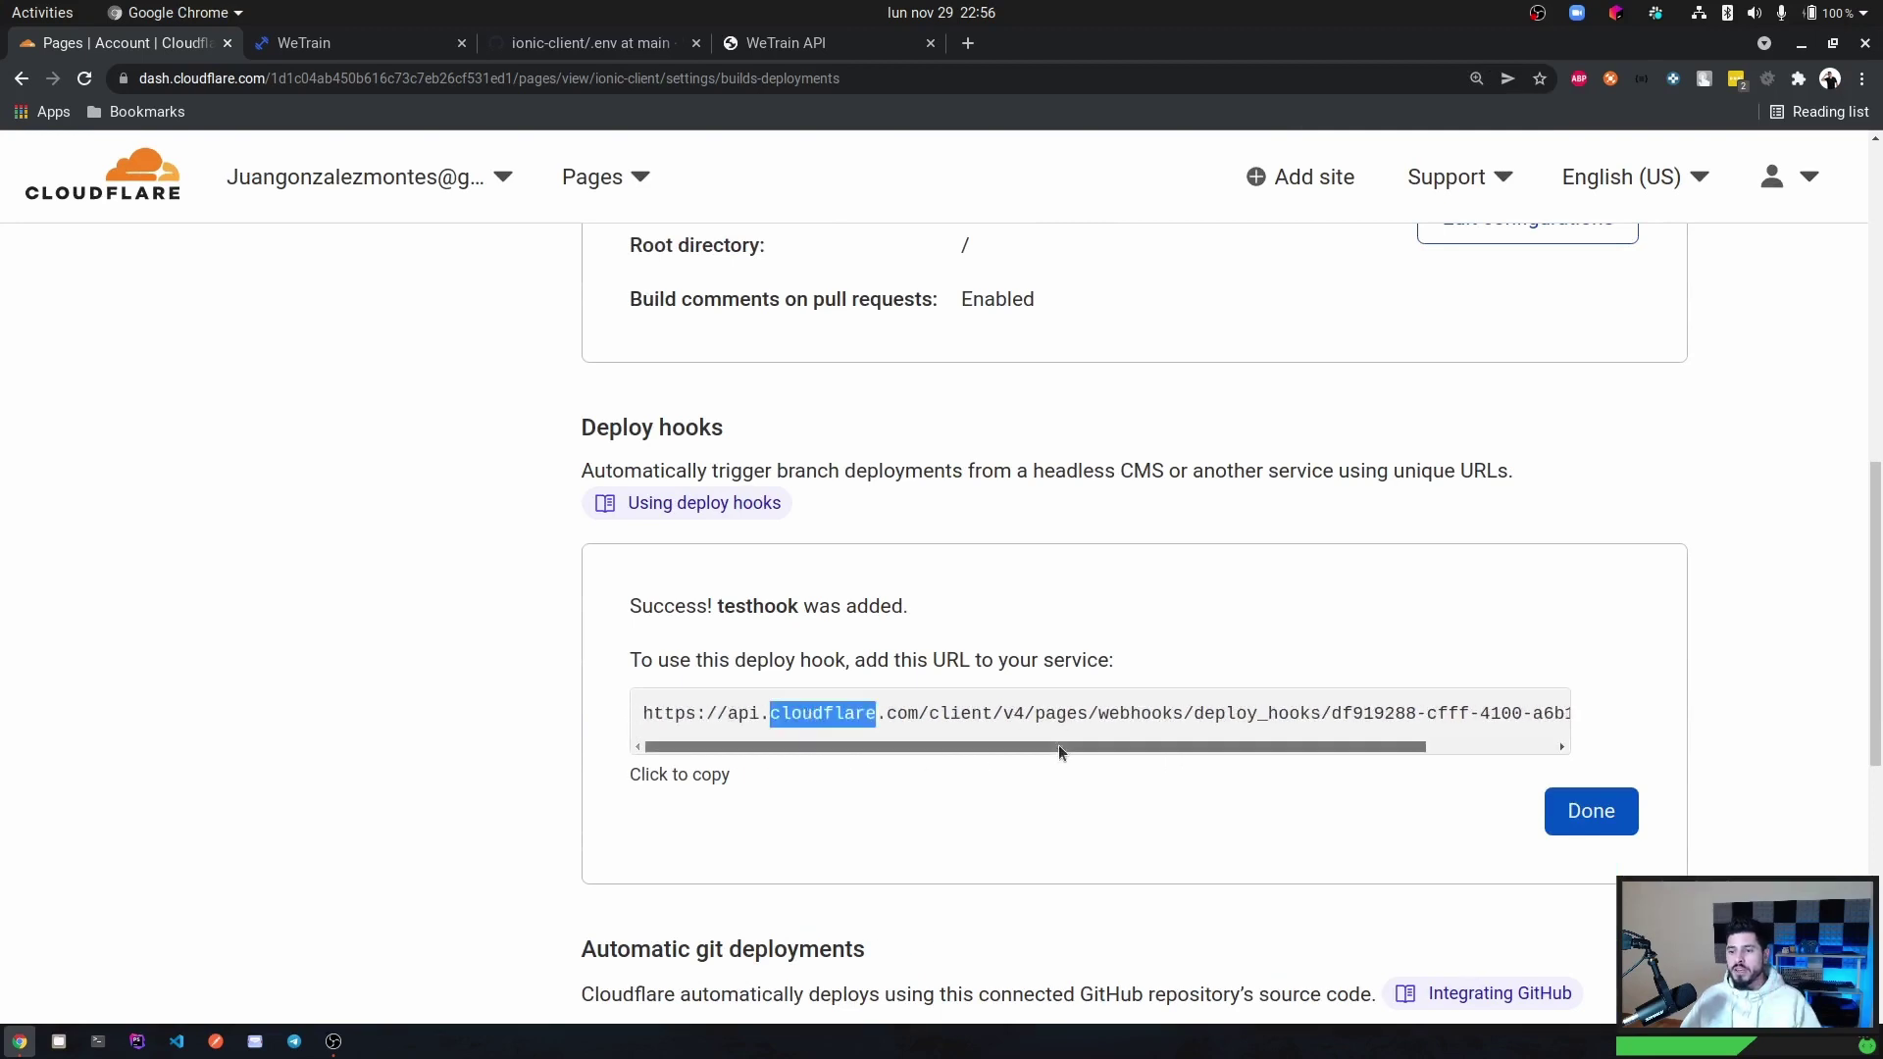
drag(1057, 744, 1389, 751)
scroll(898, 579, up, 4)
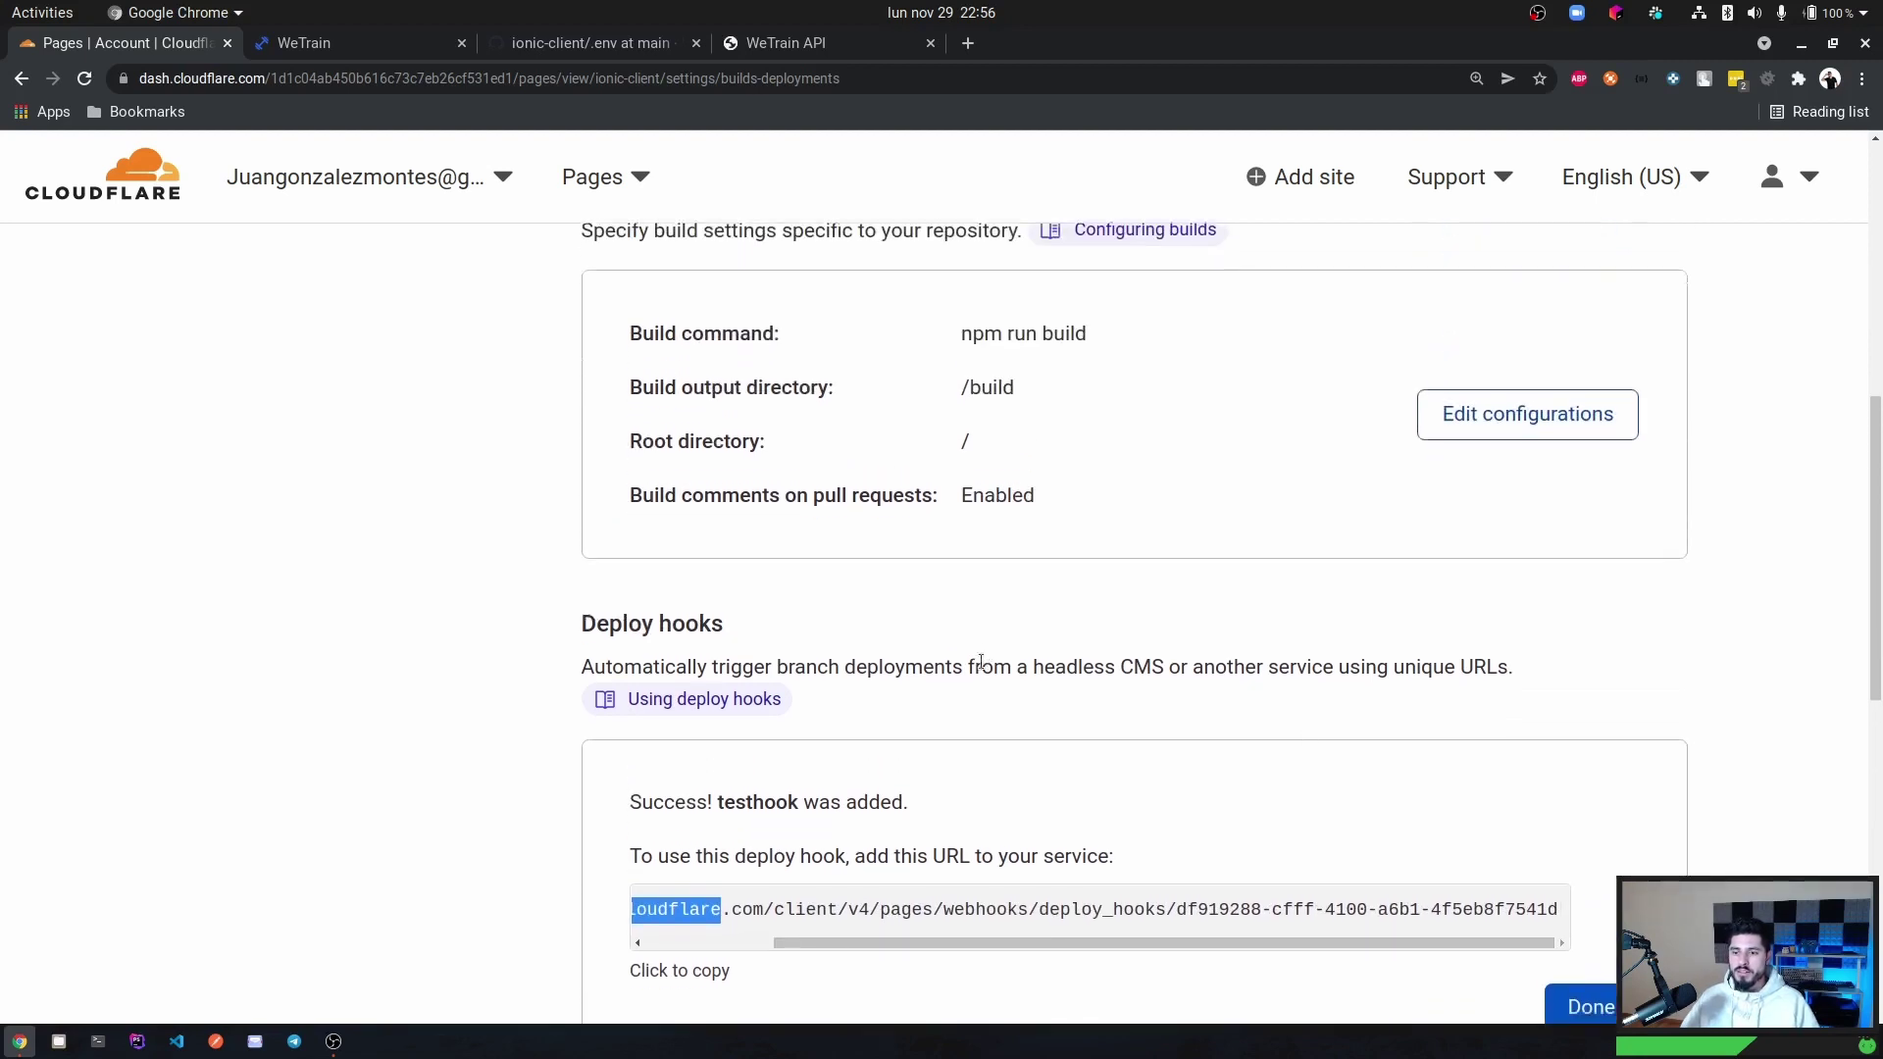
scroll(837, 735, down, 4)
click(968, 707)
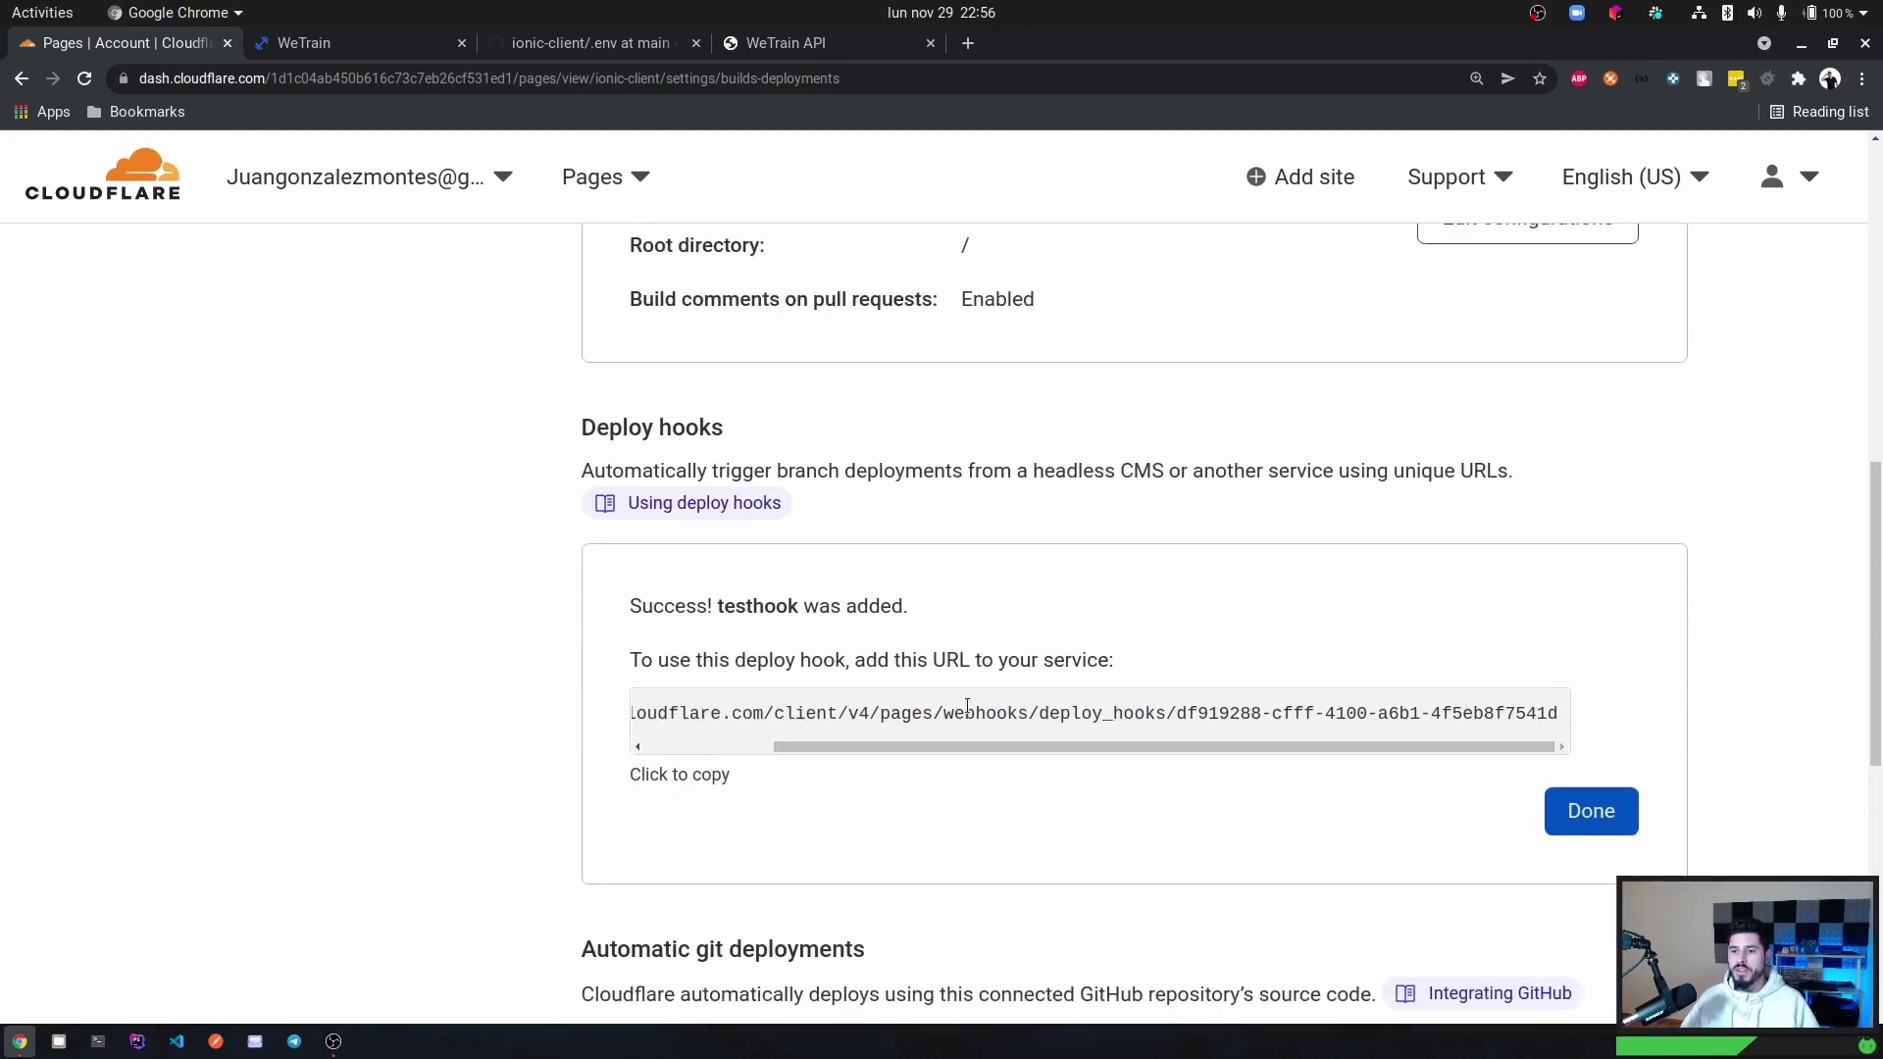
scroll(968, 710, left, 5)
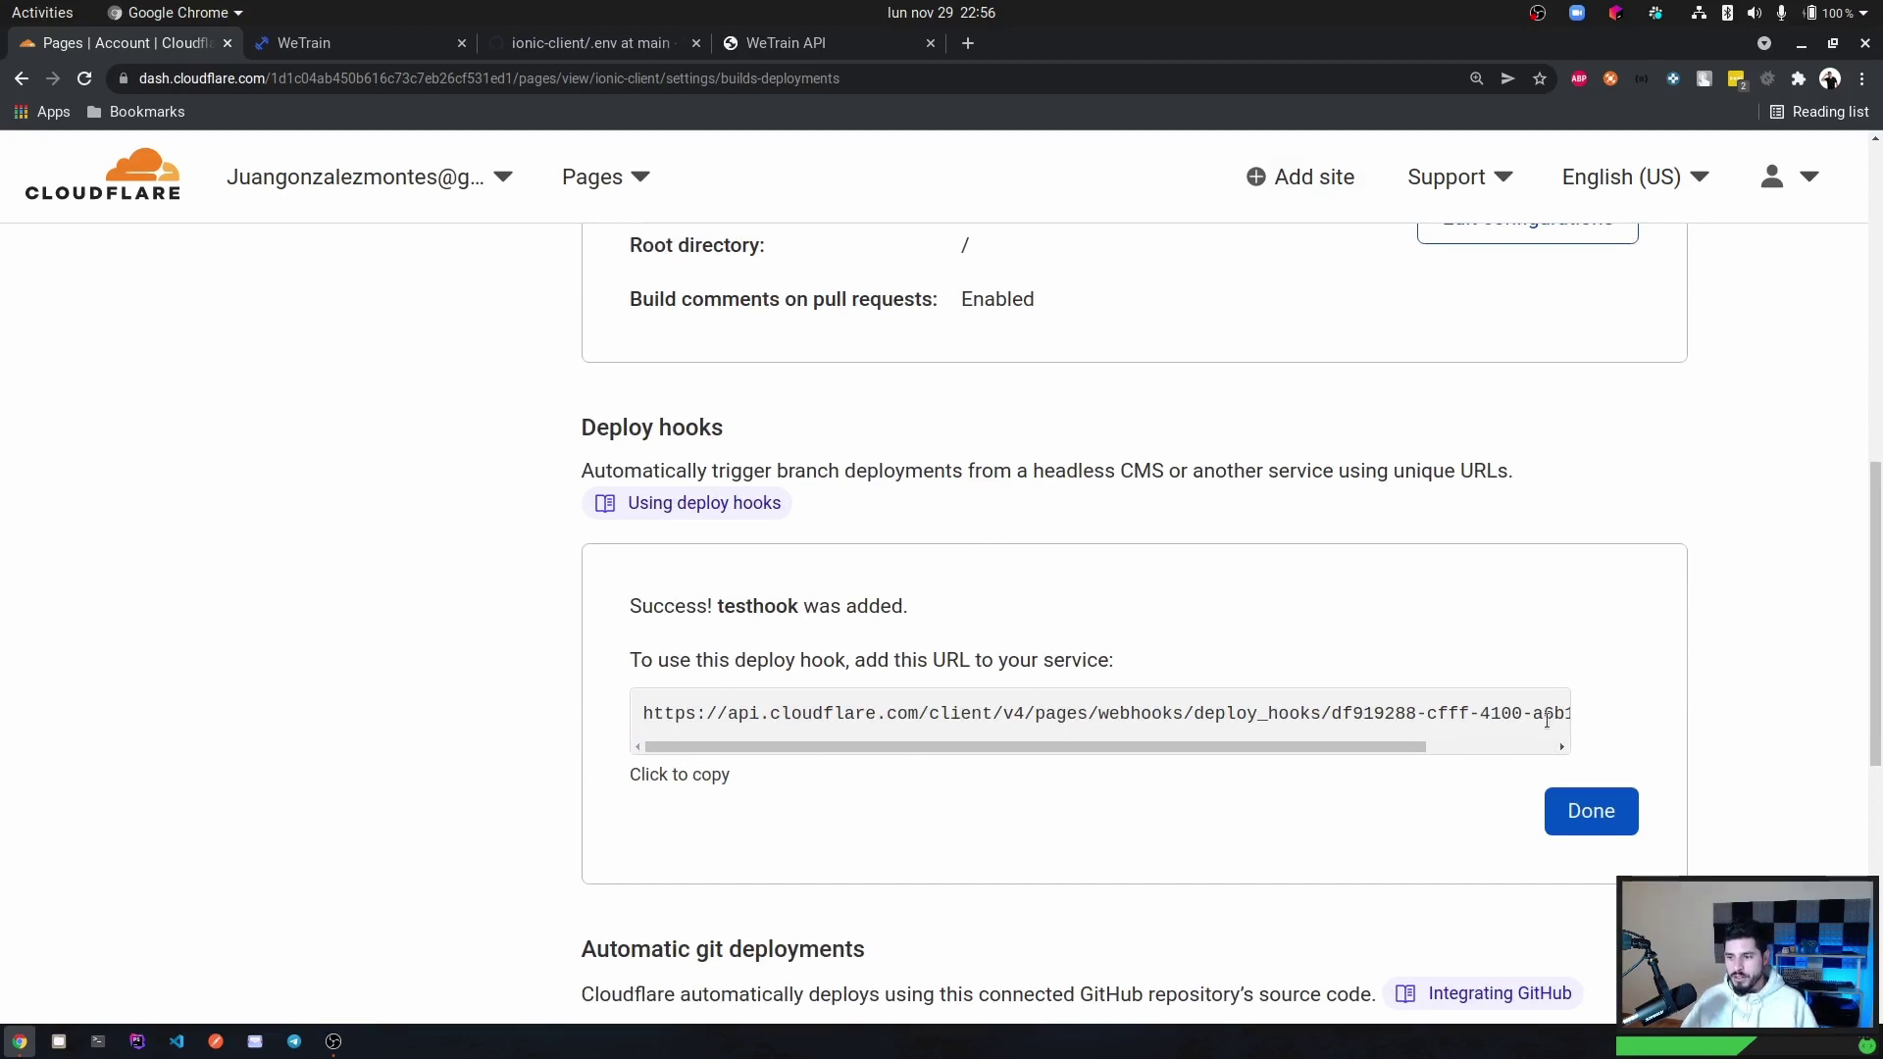
scroll(1173, 743, right, 5)
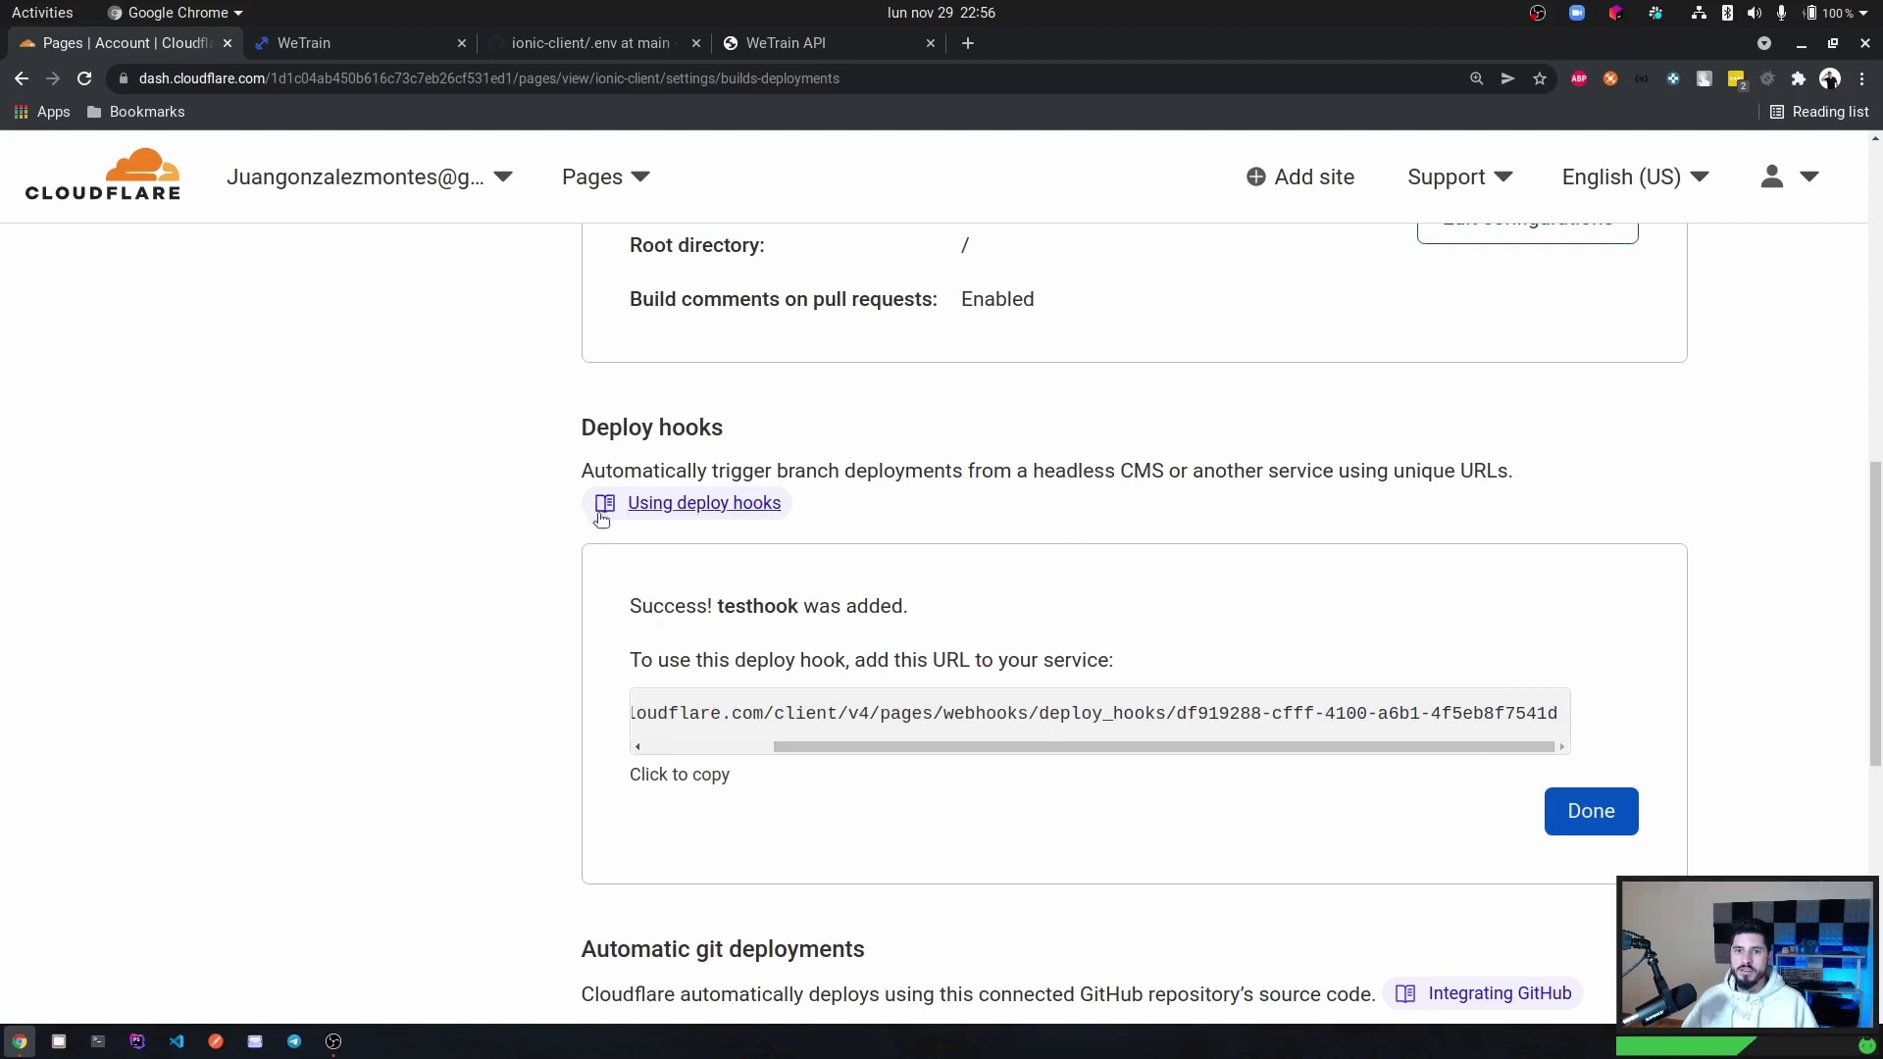
scroll(519, 597, up, 10)
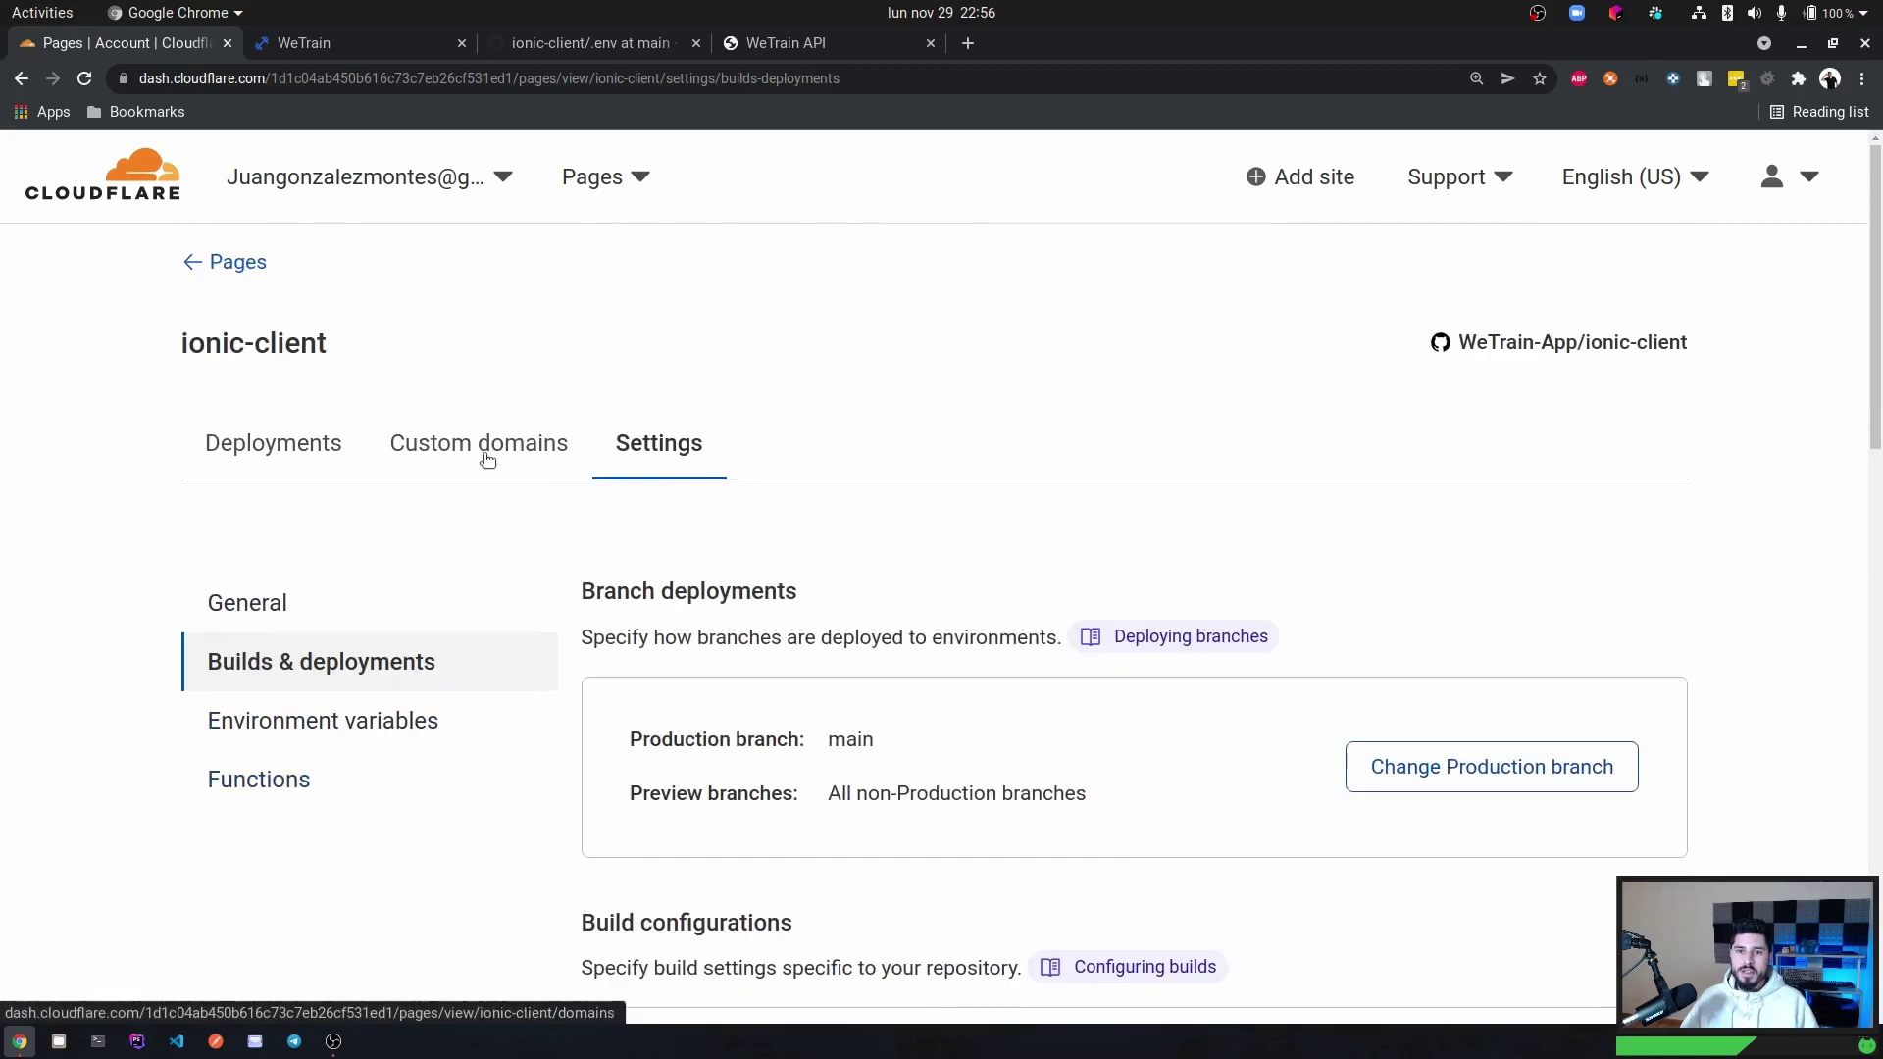
Confirm testapp.wetrain.pro is an active custom domain, then open the wetrain.pro site overview.
click(502, 442)
scroll(530, 572, down, 1)
scroll(529, 578, down, 2)
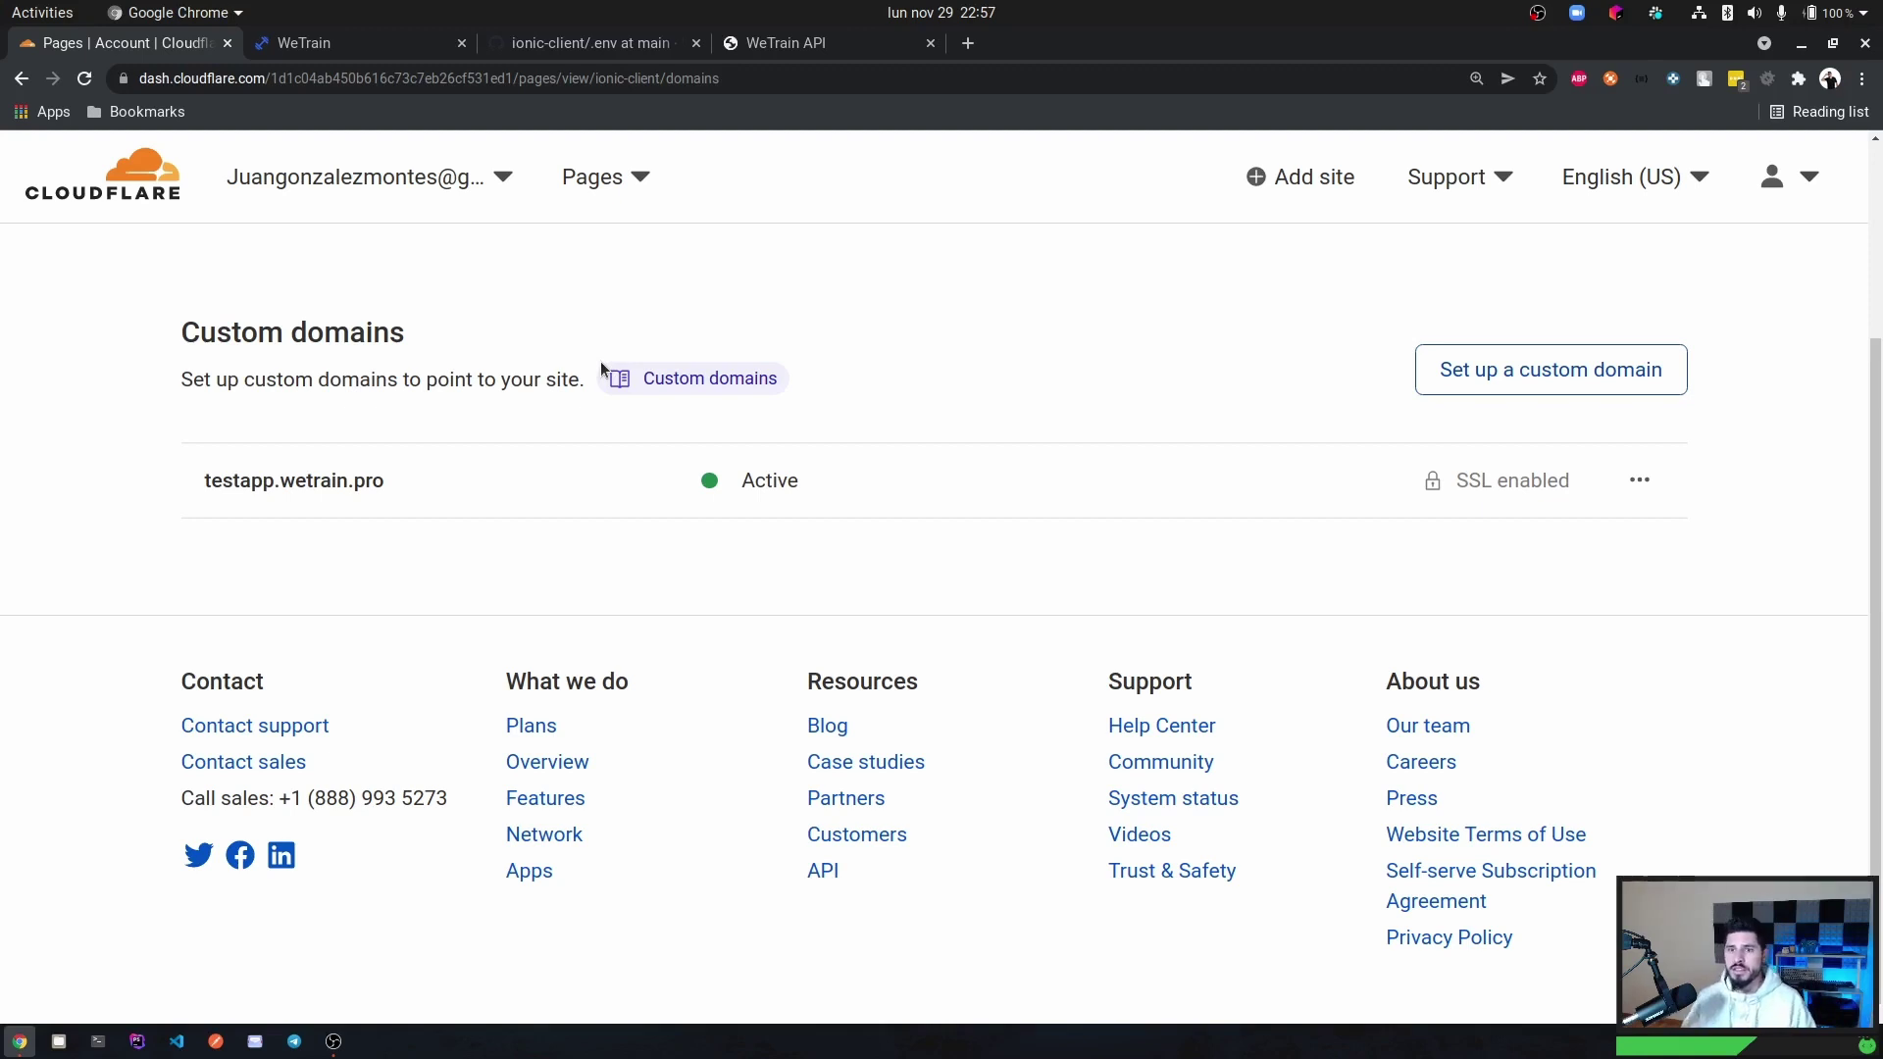
click(626, 185)
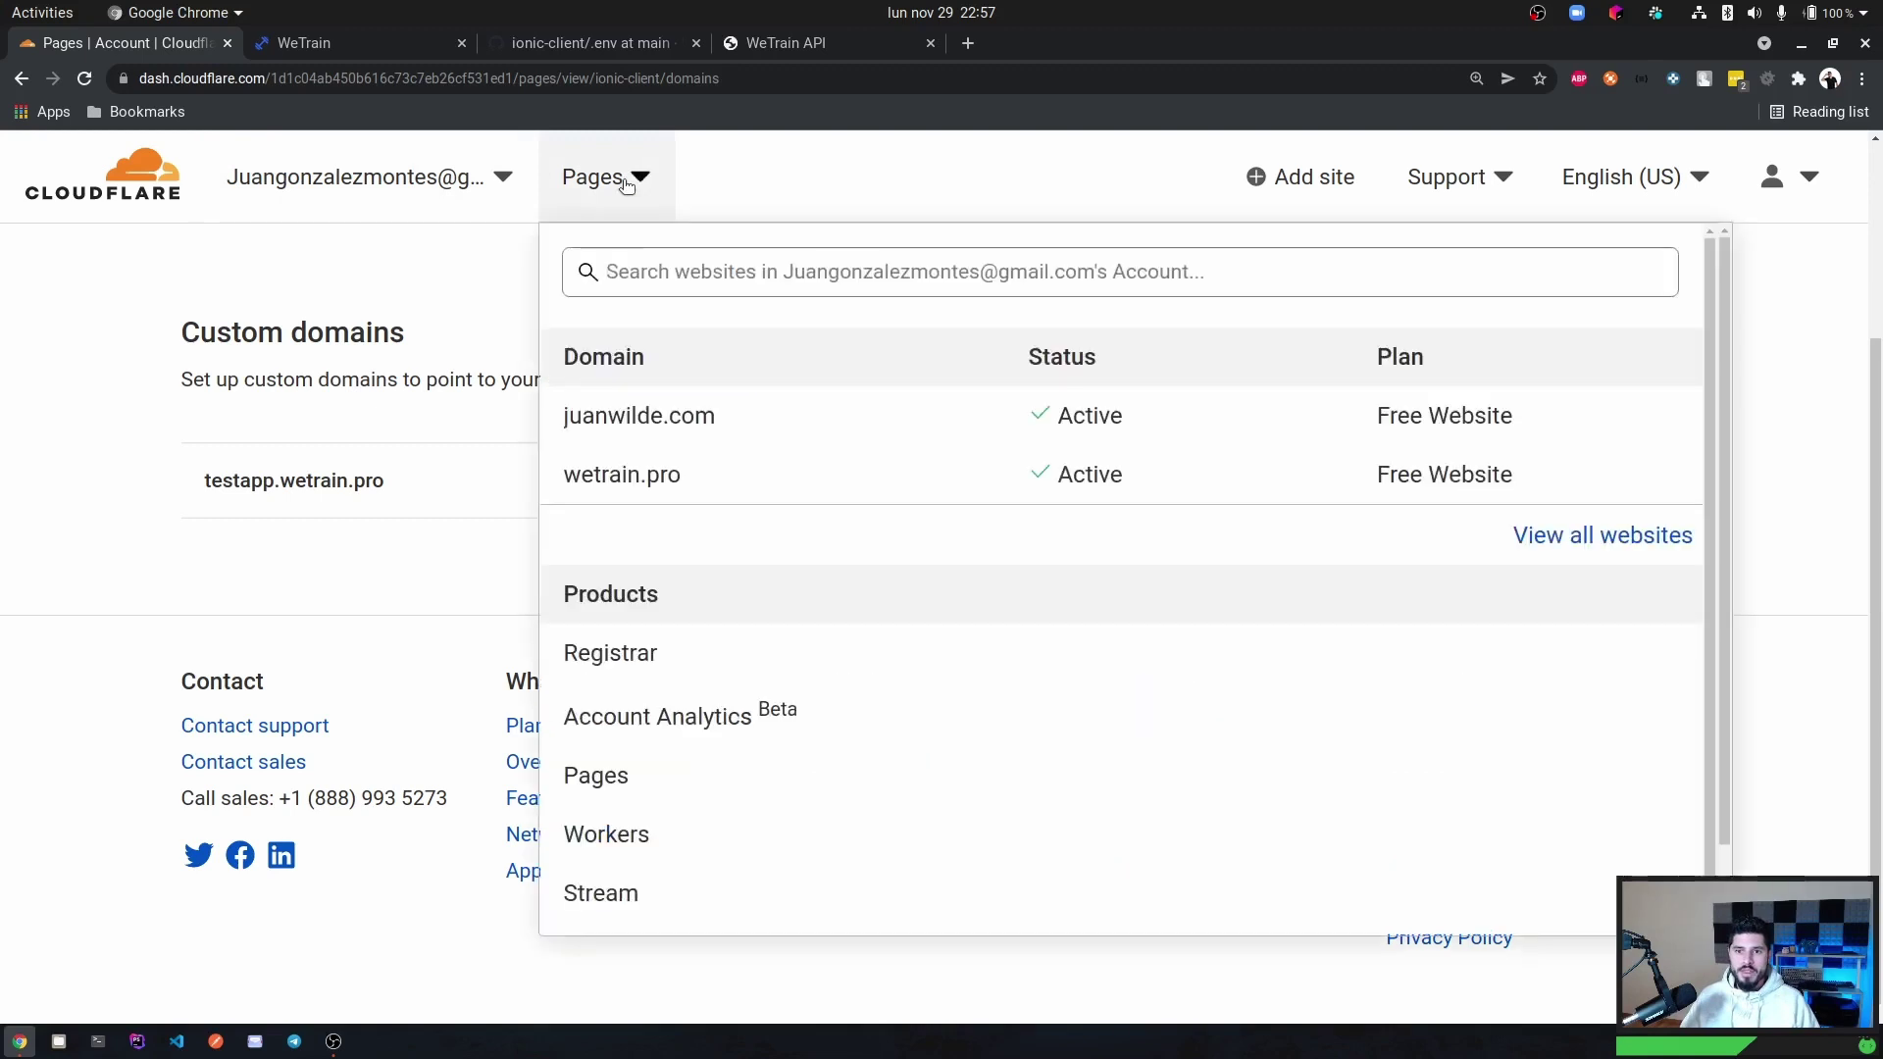
click(618, 475)
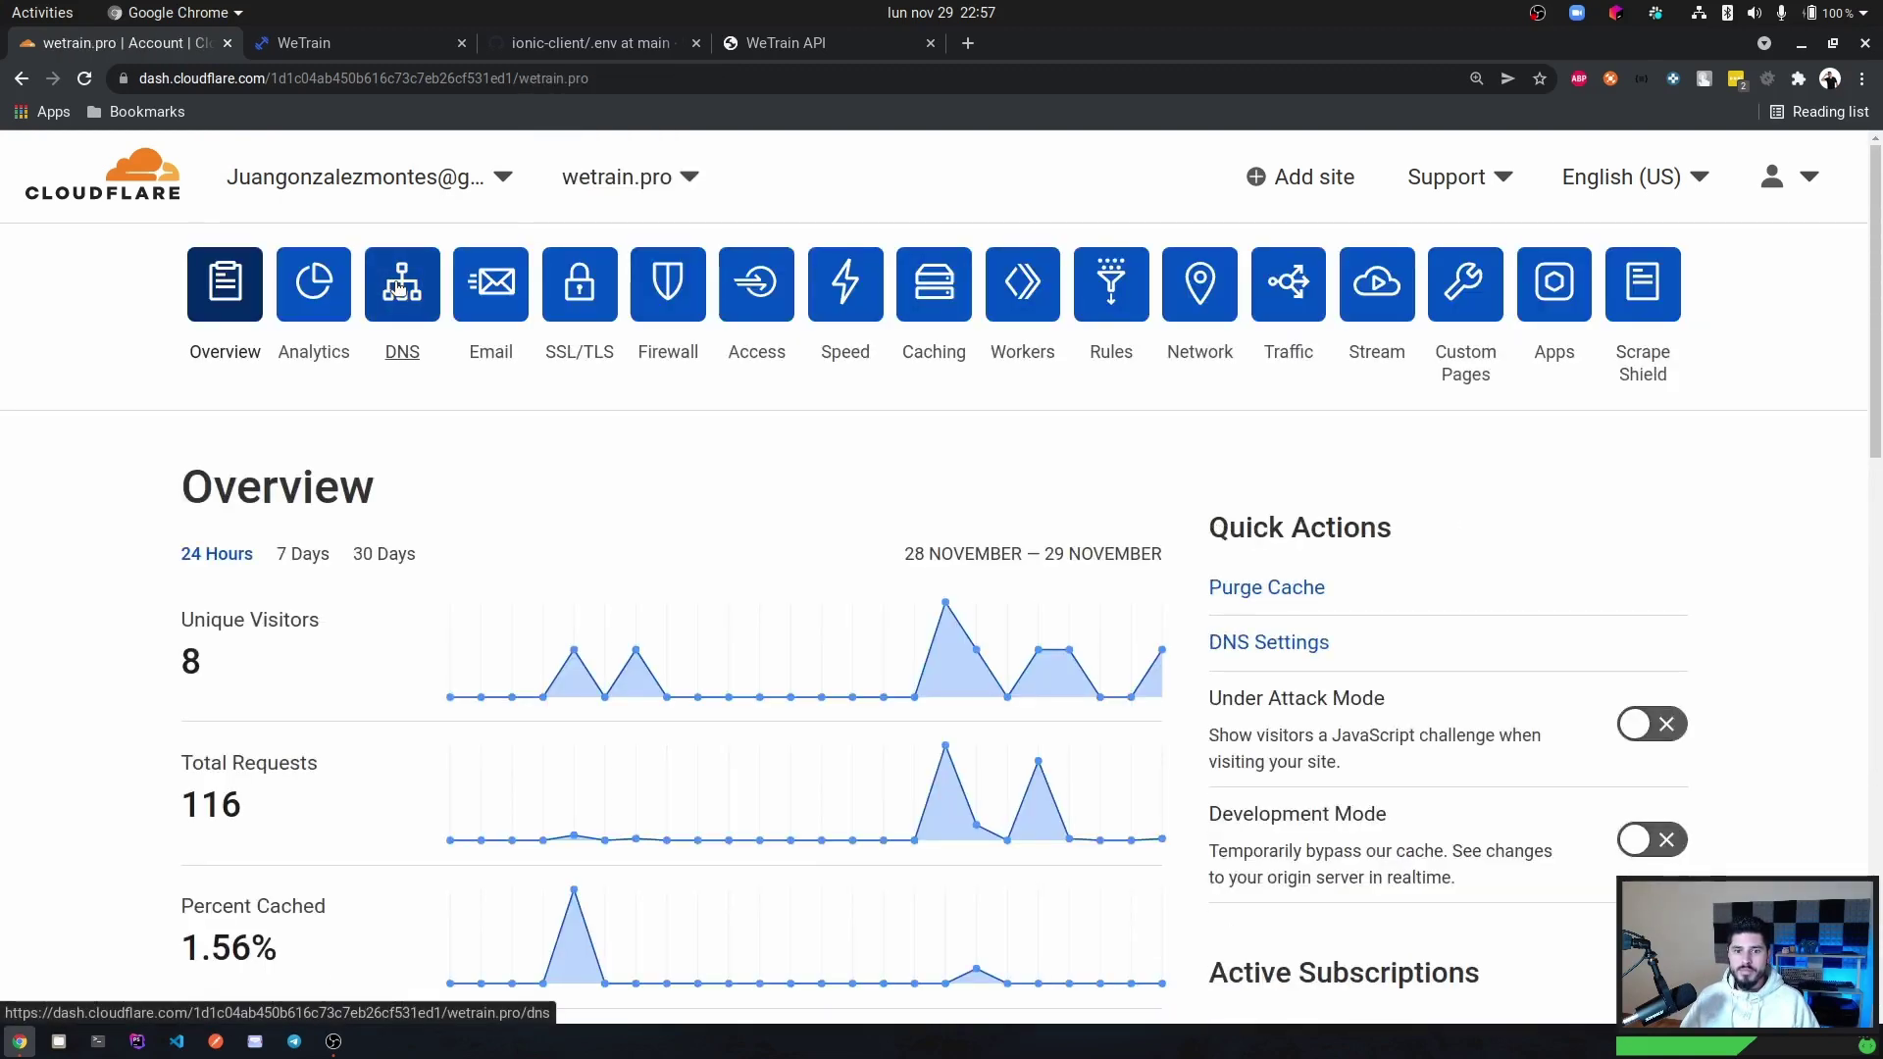
Review wetrain.pro's DNS records, including the testapp CNAME to ionic-client.pages.dev.
click(398, 287)
scroll(504, 377, down, 8)
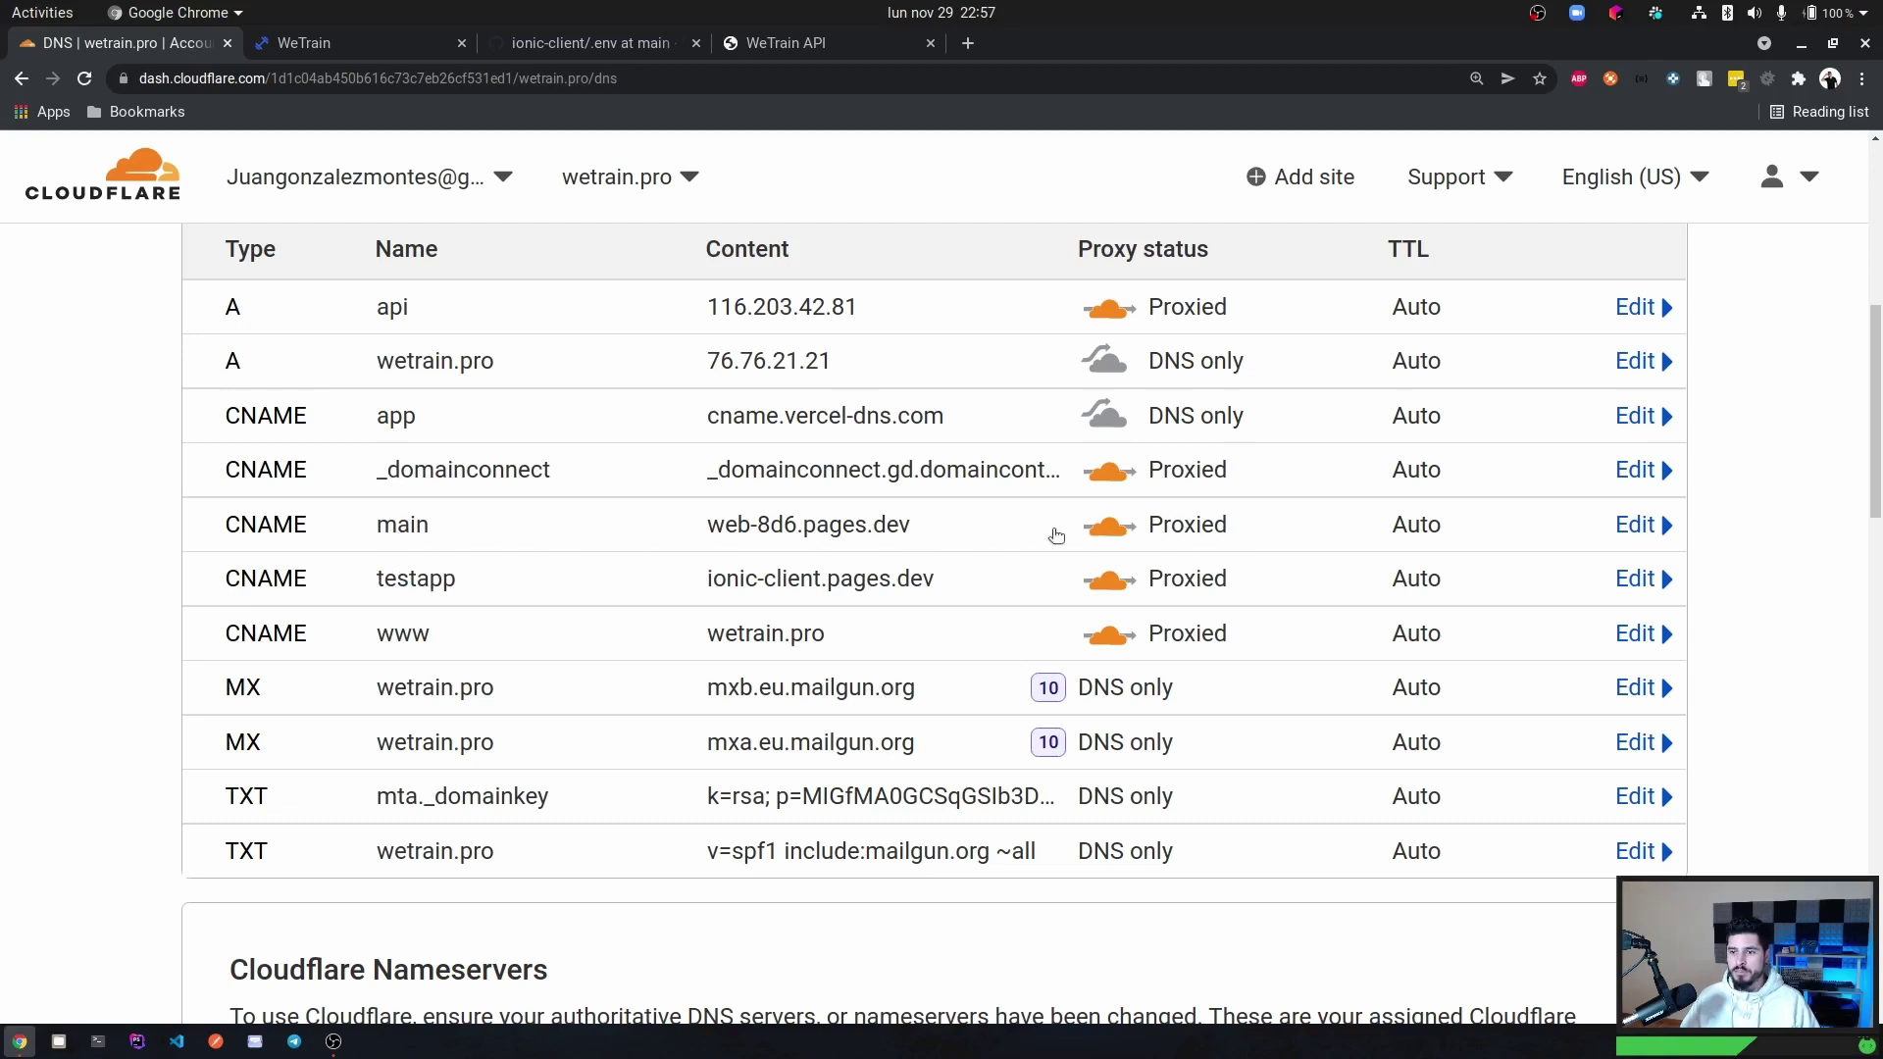
scroll(332, 559, up, 1)
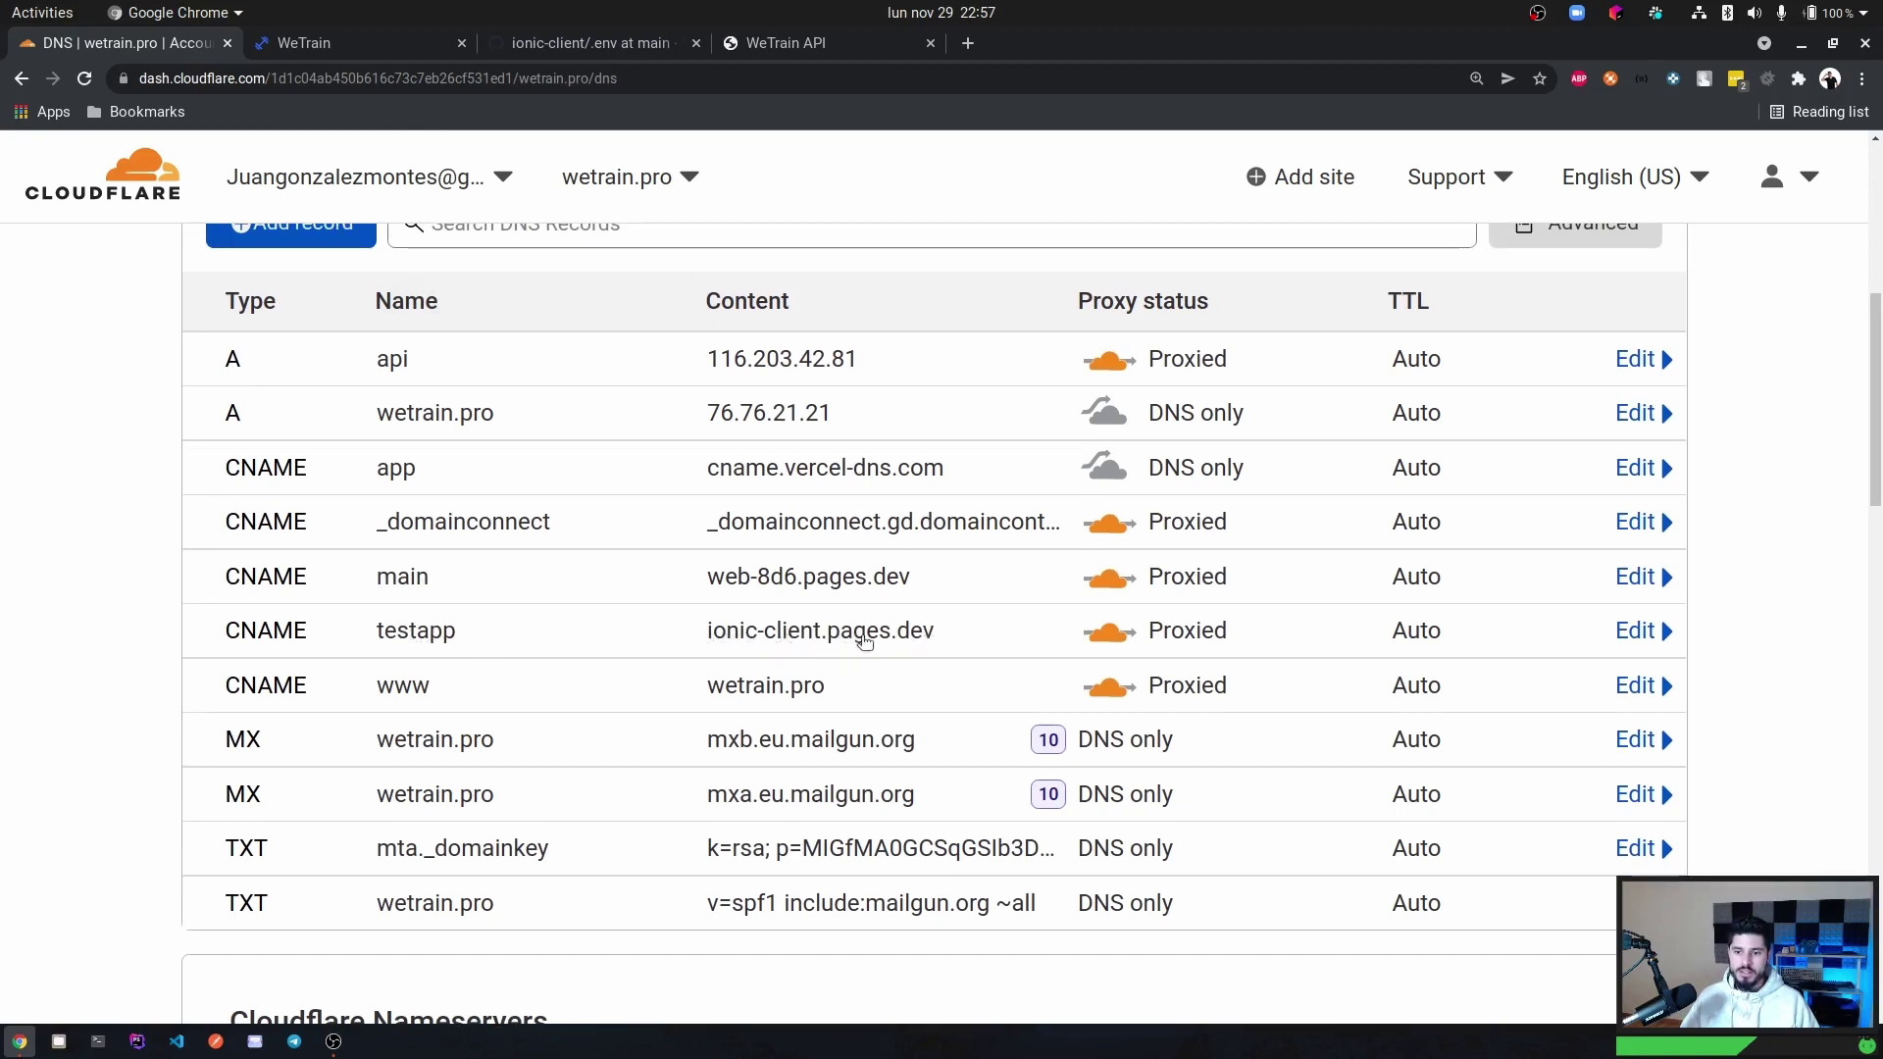
scroll(785, 556, up, 3)
scroll(785, 556, up, 4)
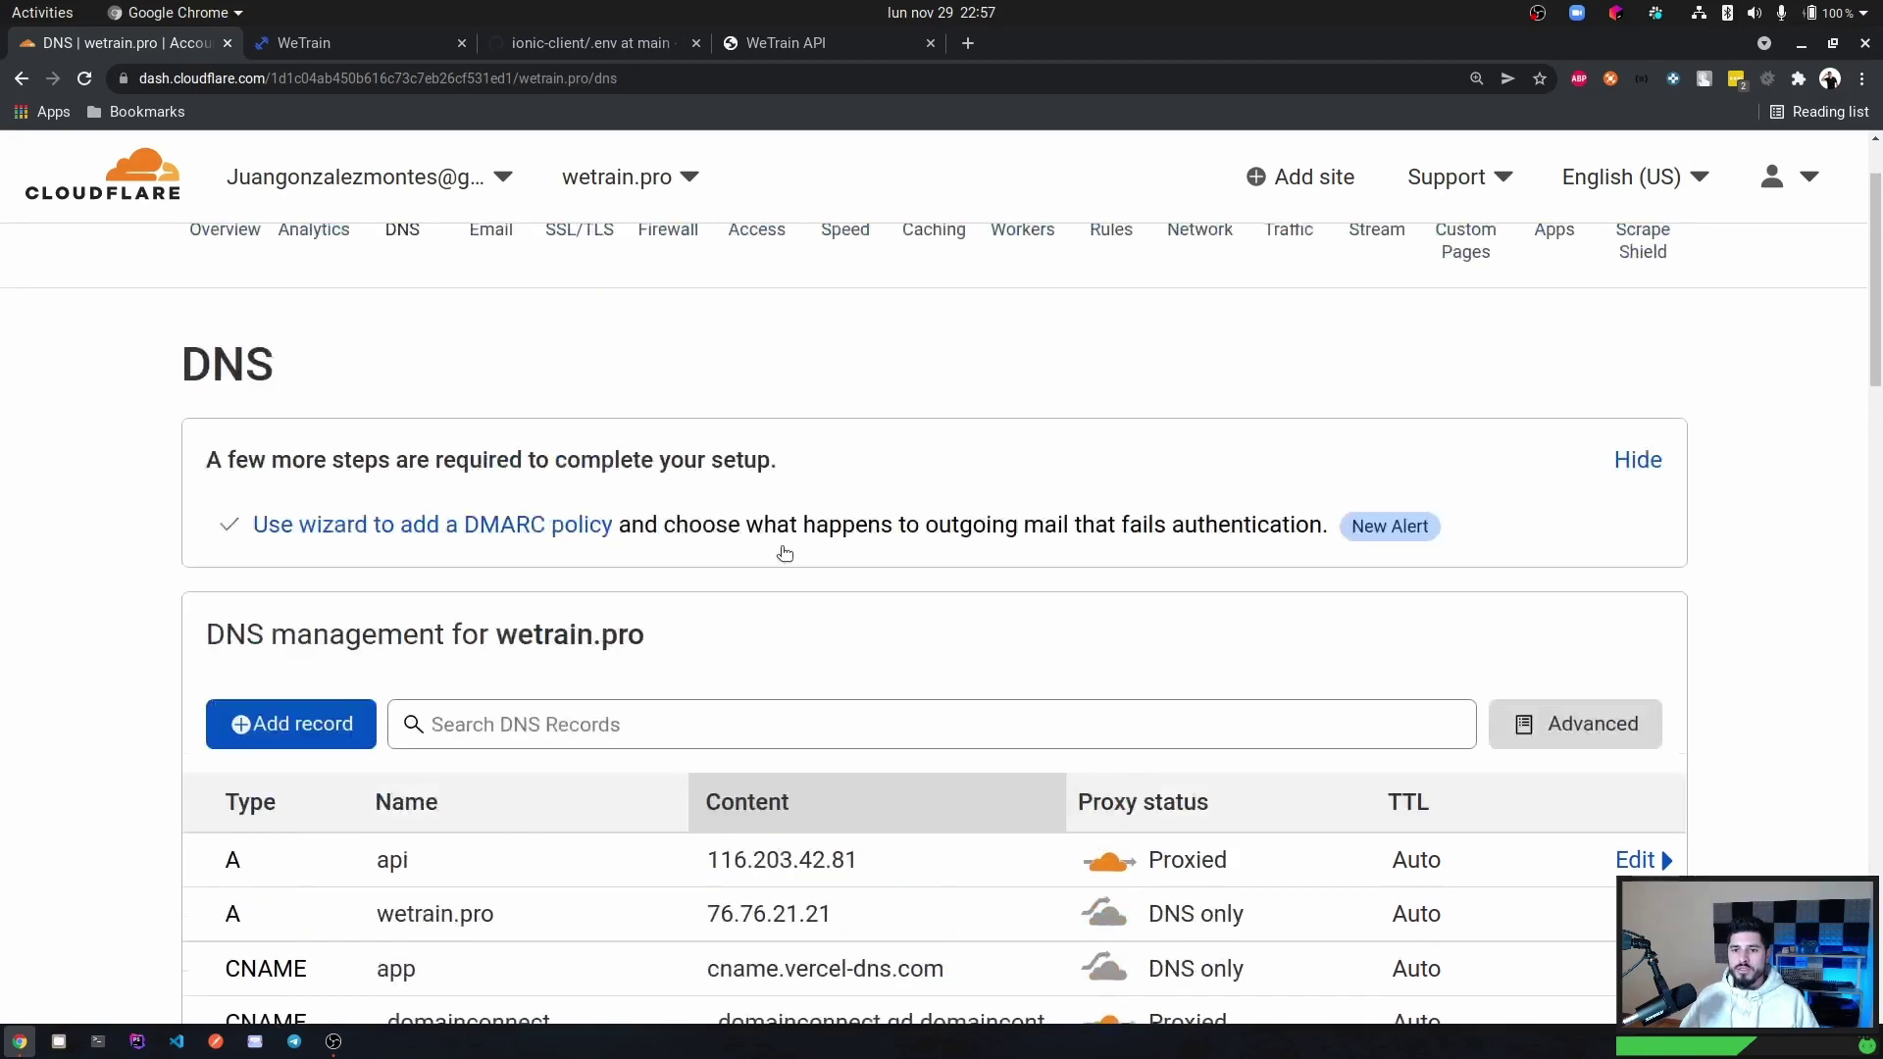